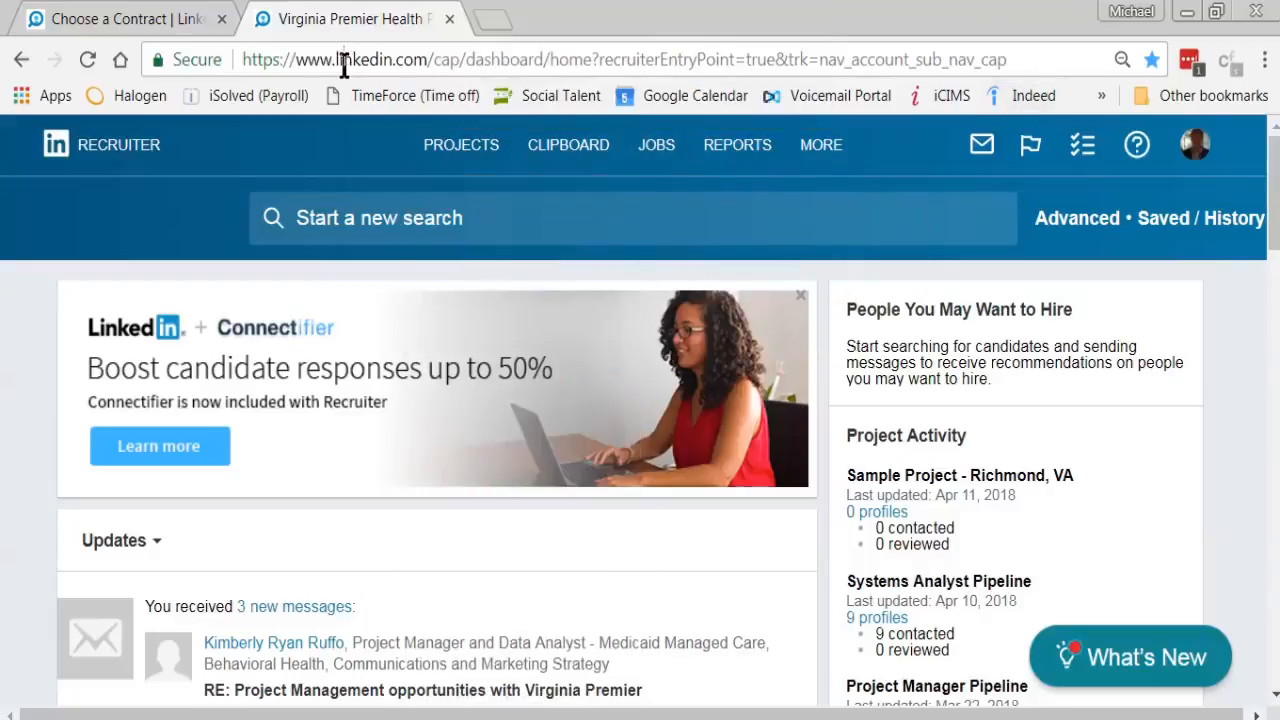
# - Load the linkedin.com home feed to view the Recruiter entry point, and close that browser tab
pyautogui.click(343, 62)
pyautogui.write('linke')
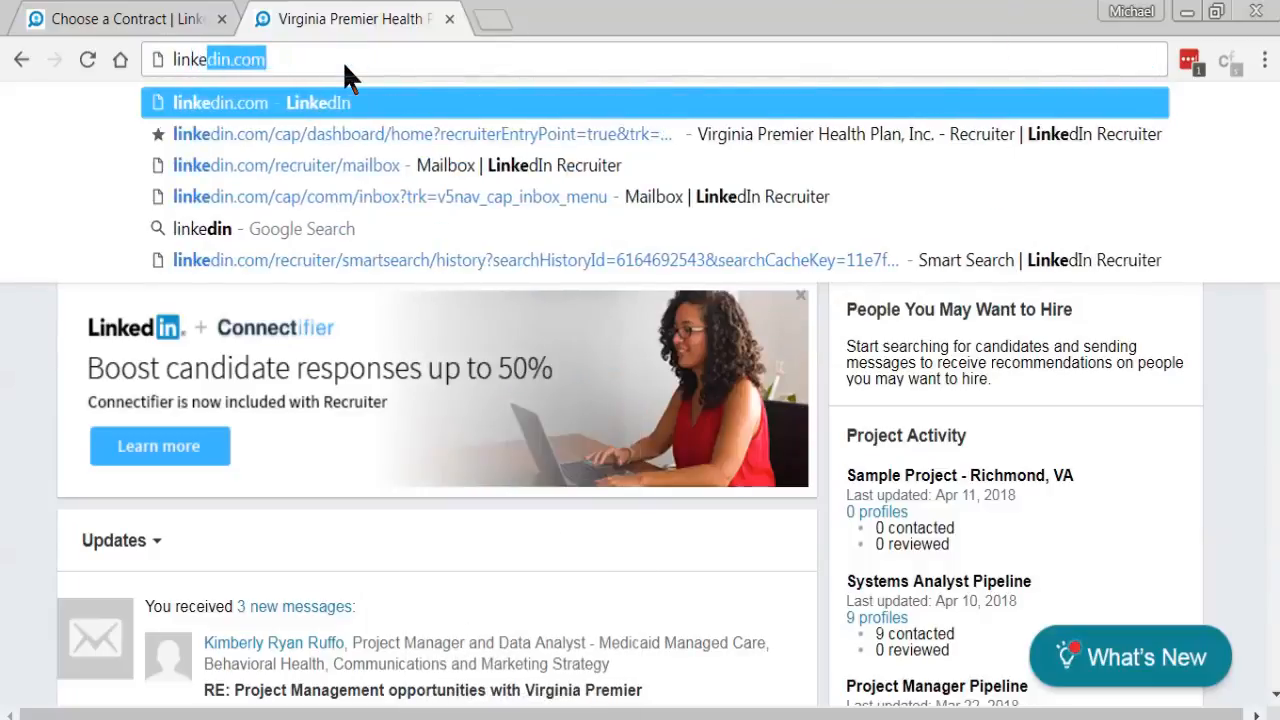
pyautogui.press('Return')
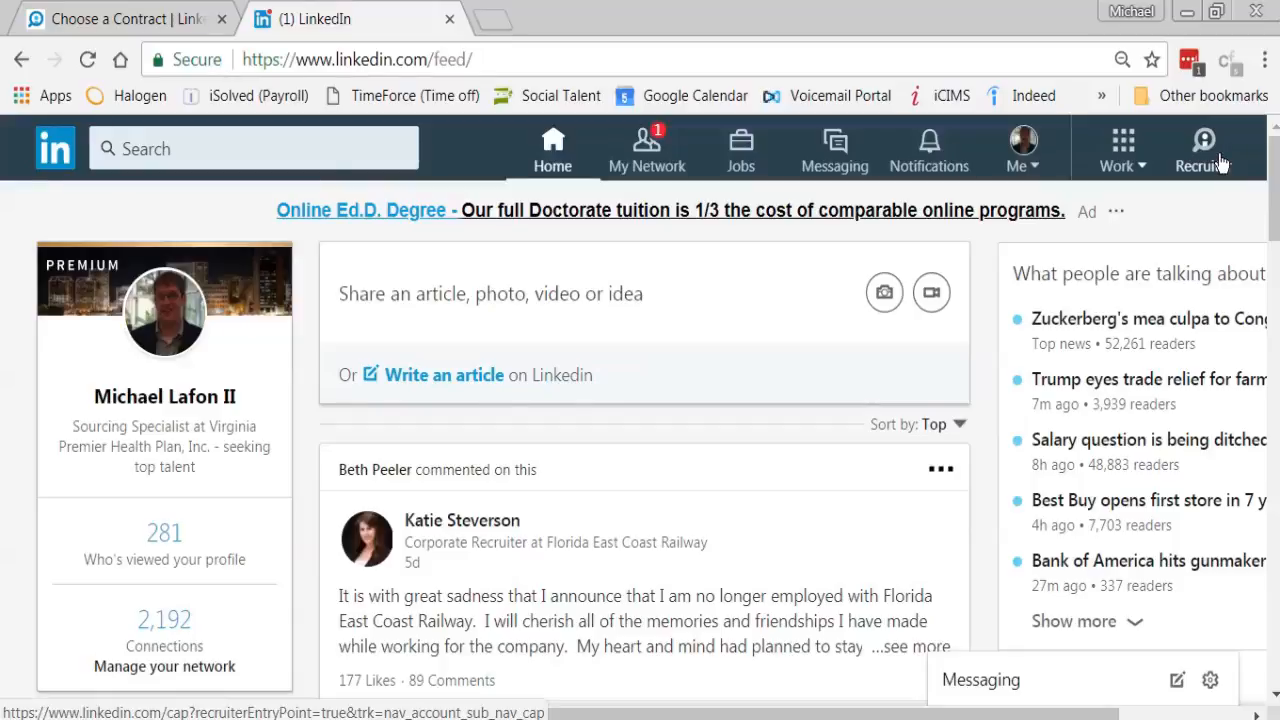
pyautogui.click(449, 20)
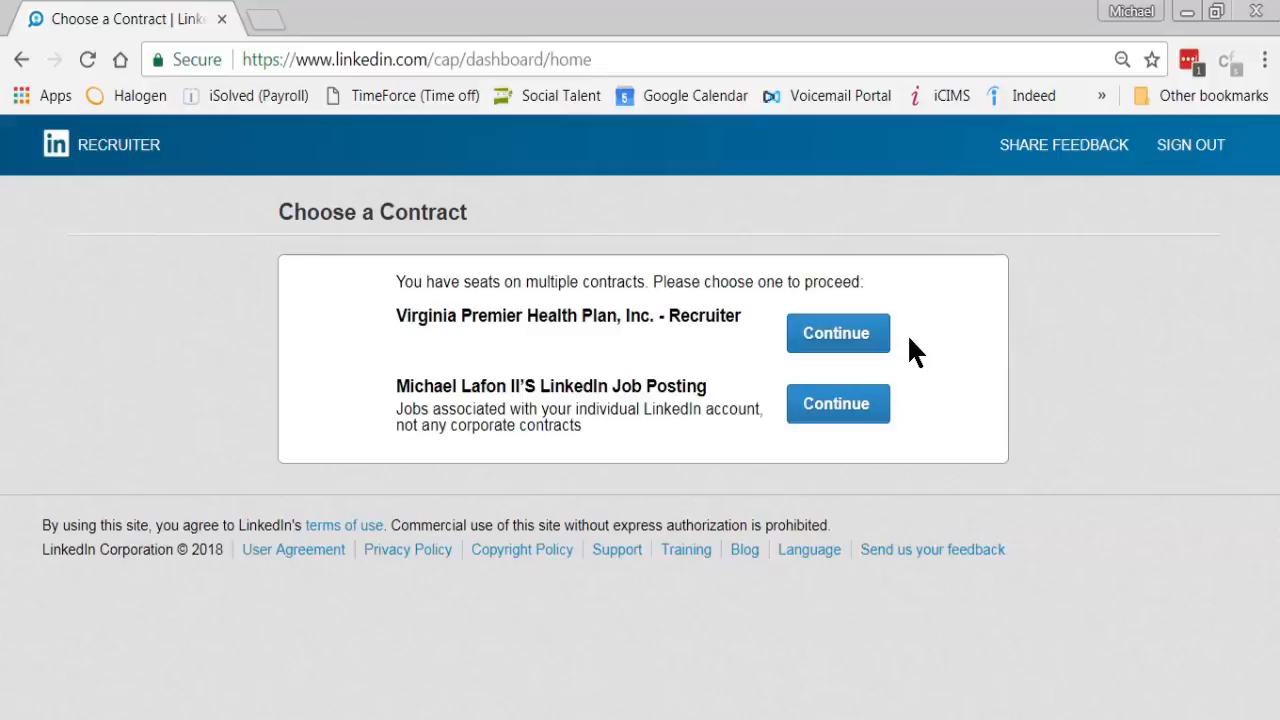
# - Continue with the Virginia Premier Health Plan, Inc. - Recruiter contract and look over the dashboard's updates, project activity and job activity
pyautogui.click(830, 342)
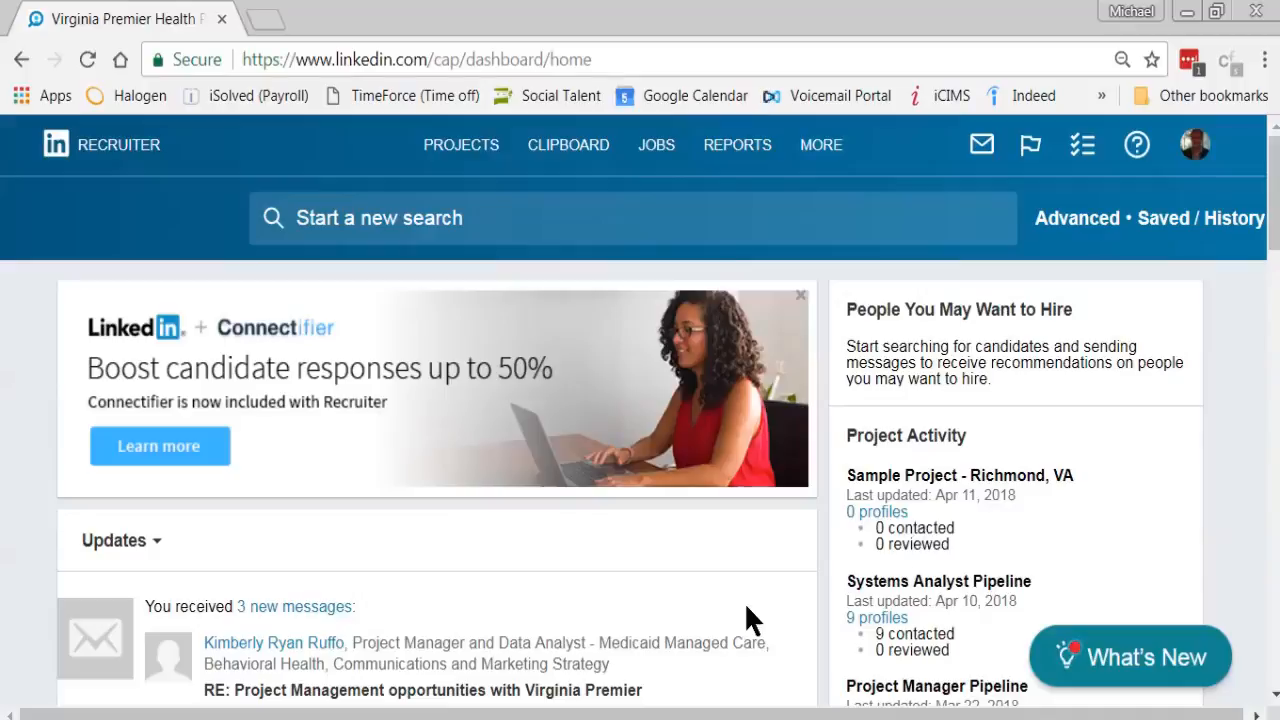
pyautogui.middleClick(368, 545)
pyautogui.scroll(-5, 368, 545)
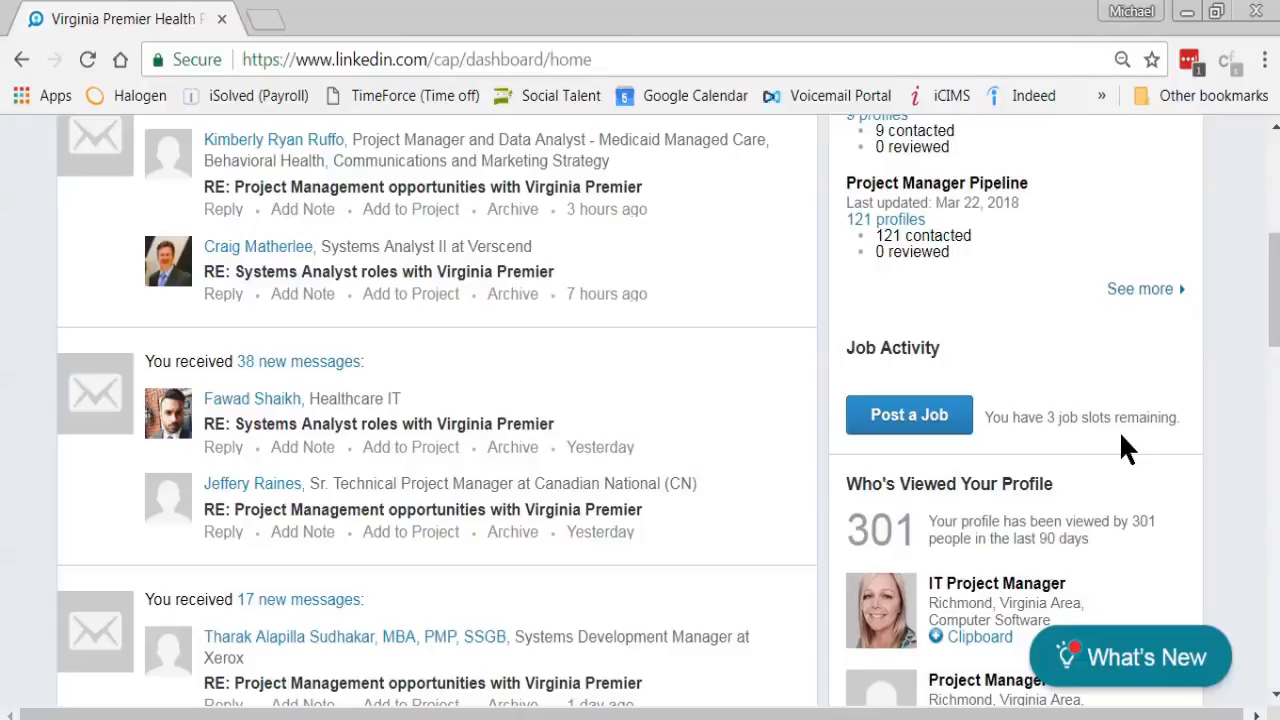
pyautogui.scroll(3, 1125, 450)
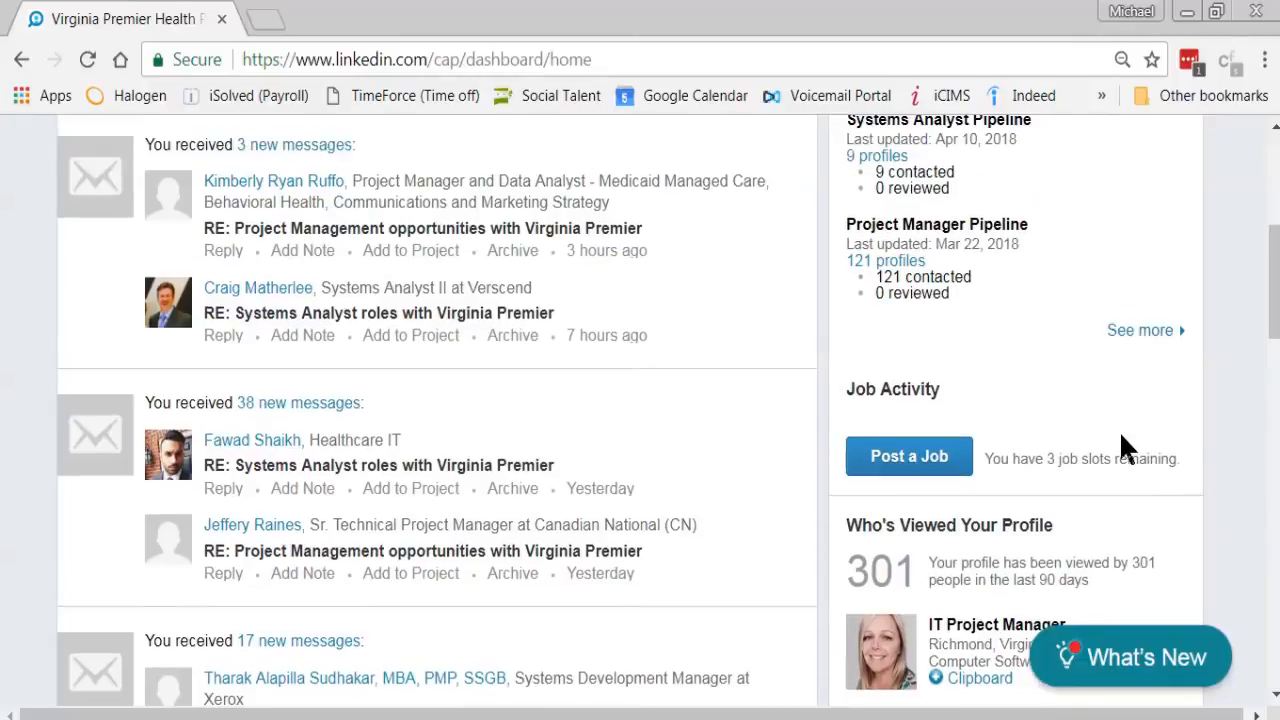
pyautogui.scroll(-2, 1124, 444)
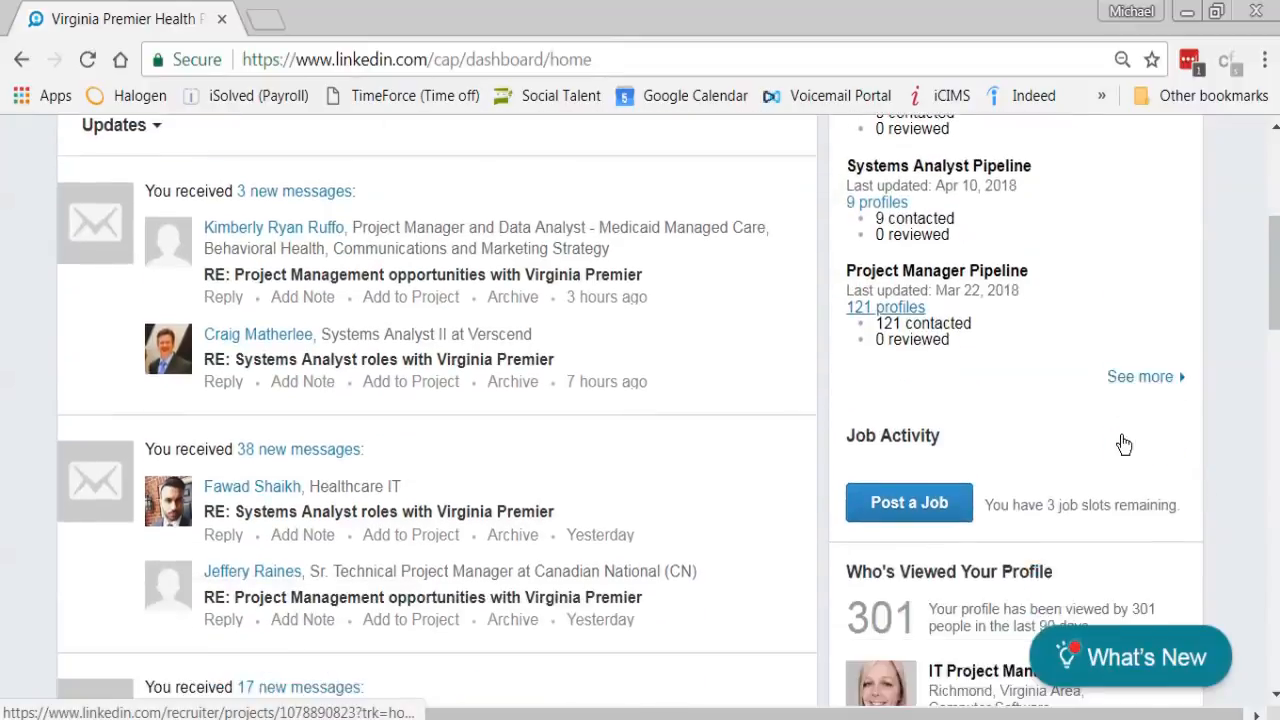
pyautogui.scroll(3, 1126, 438)
pyautogui.scroll(3, 1127, 437)
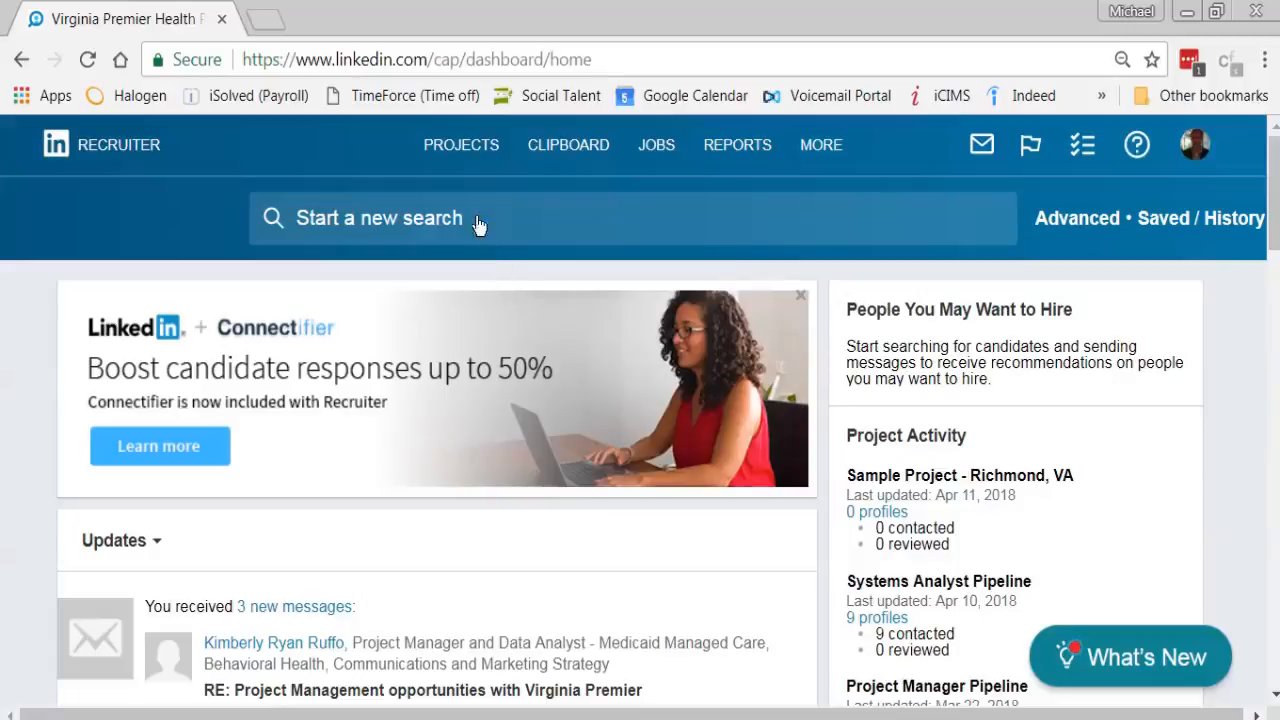
# - Bring up the form for creating a project to view its description and sharing options, and cancel it
pyautogui.moveTo(455, 145)
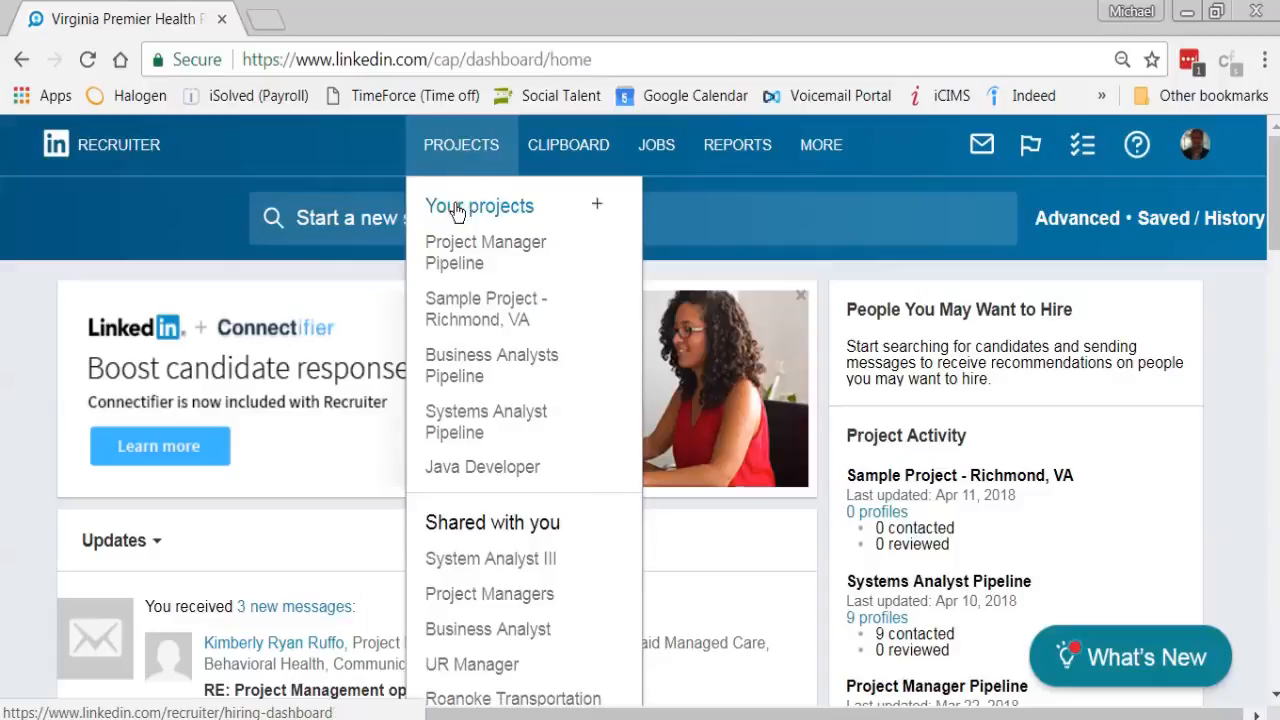
pyautogui.click(598, 213)
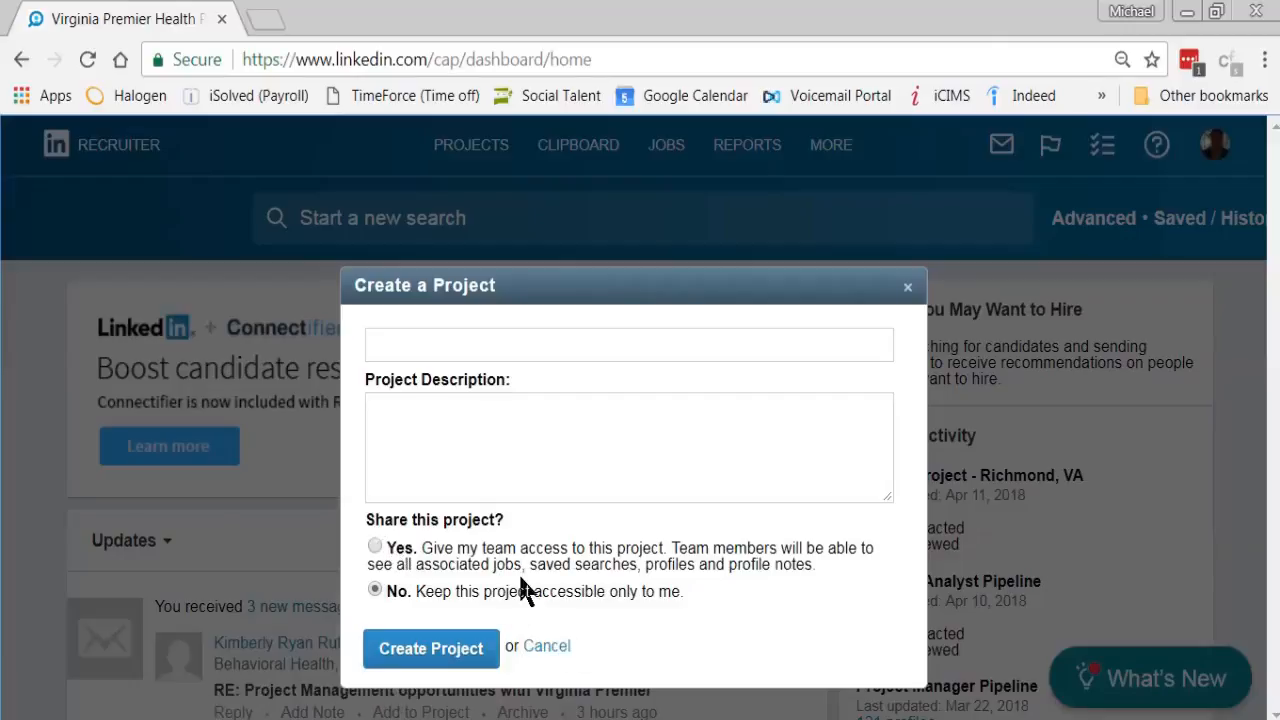
pyautogui.click(553, 646)
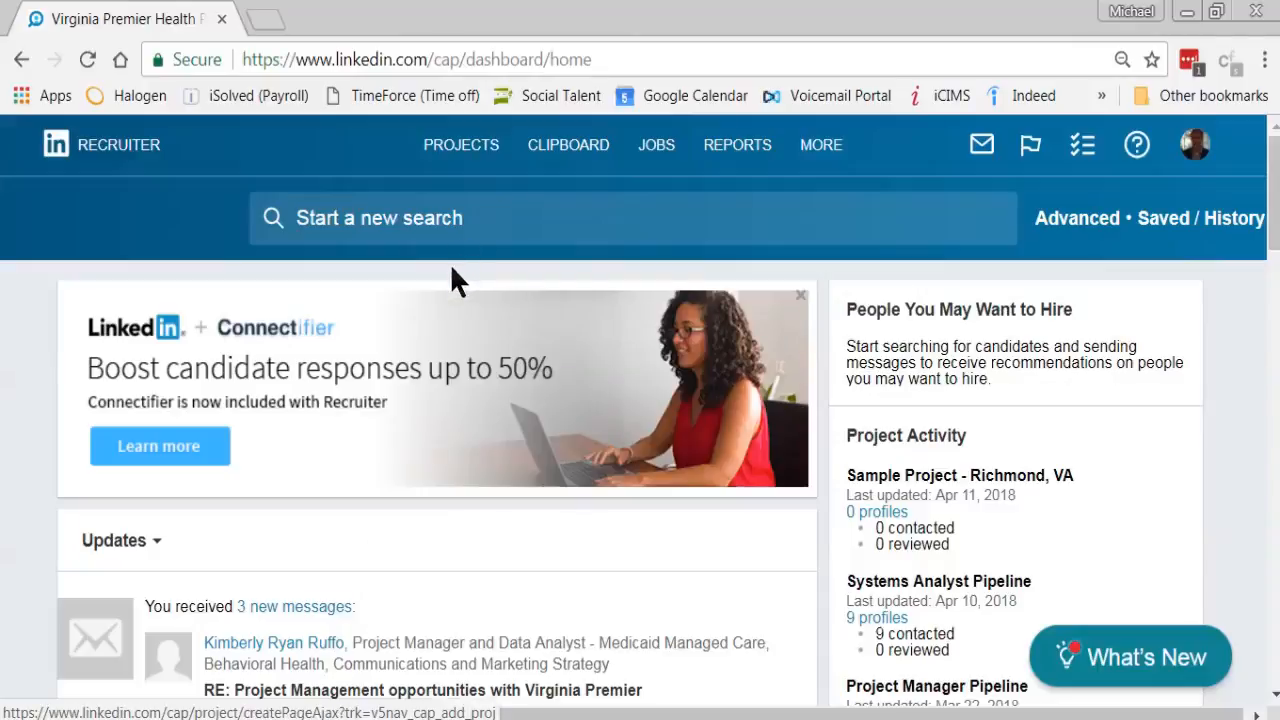
# - Open the project "Sample Project - Richmond, VA" and look over its candidate pipeline page
pyautogui.moveTo(447, 166)
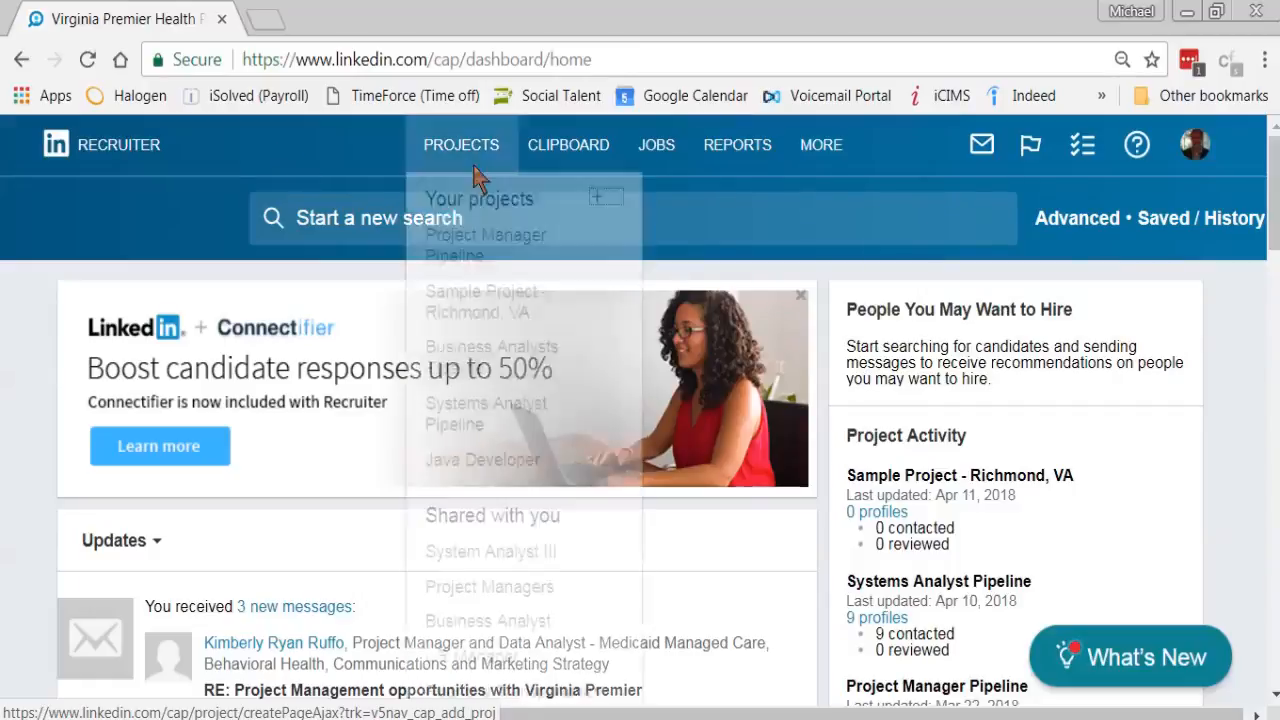
pyautogui.click(478, 313)
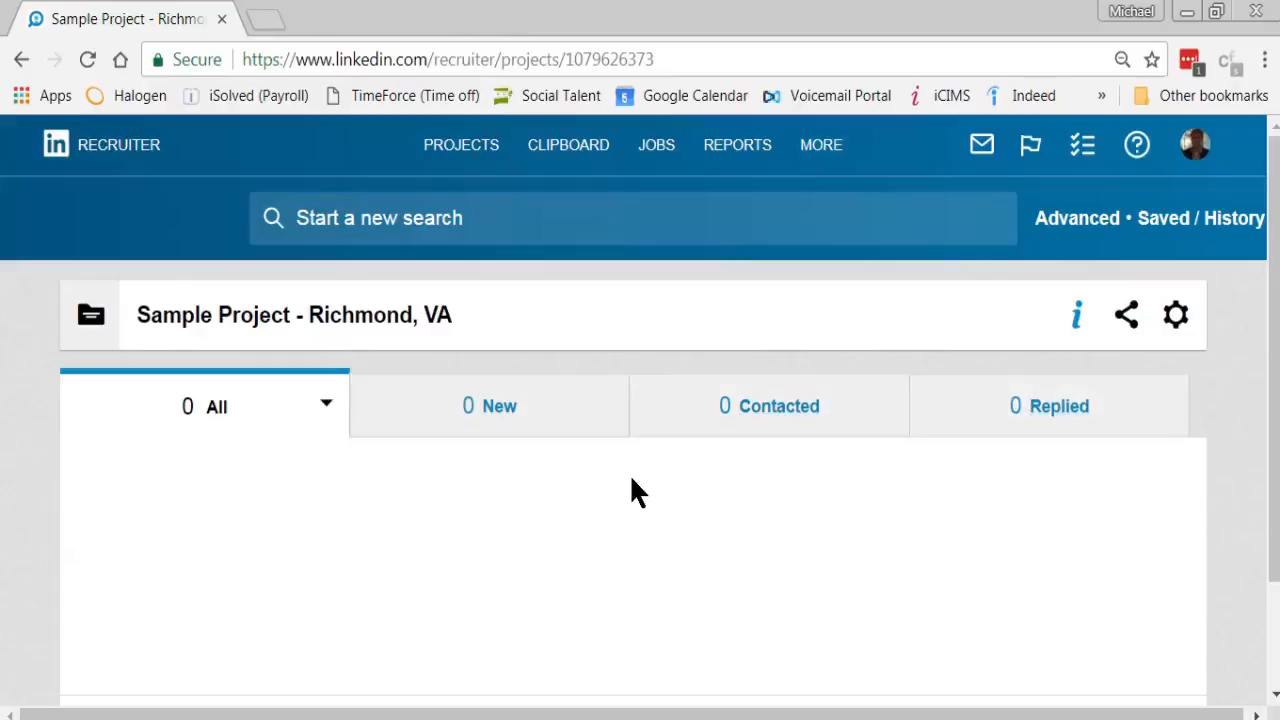
pyautogui.click(323, 426)
pyautogui.scroll(-3, 323, 428)
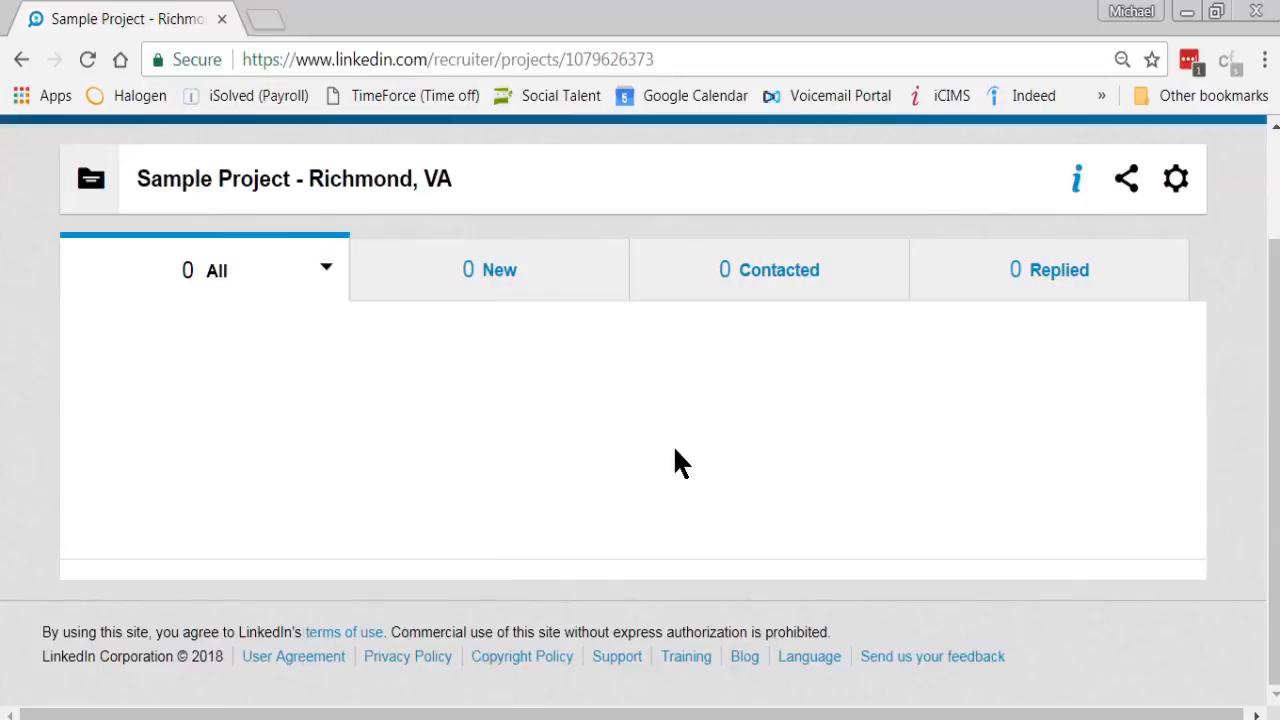
pyautogui.scroll(1, 675, 448)
pyautogui.scroll(1, 677, 455)
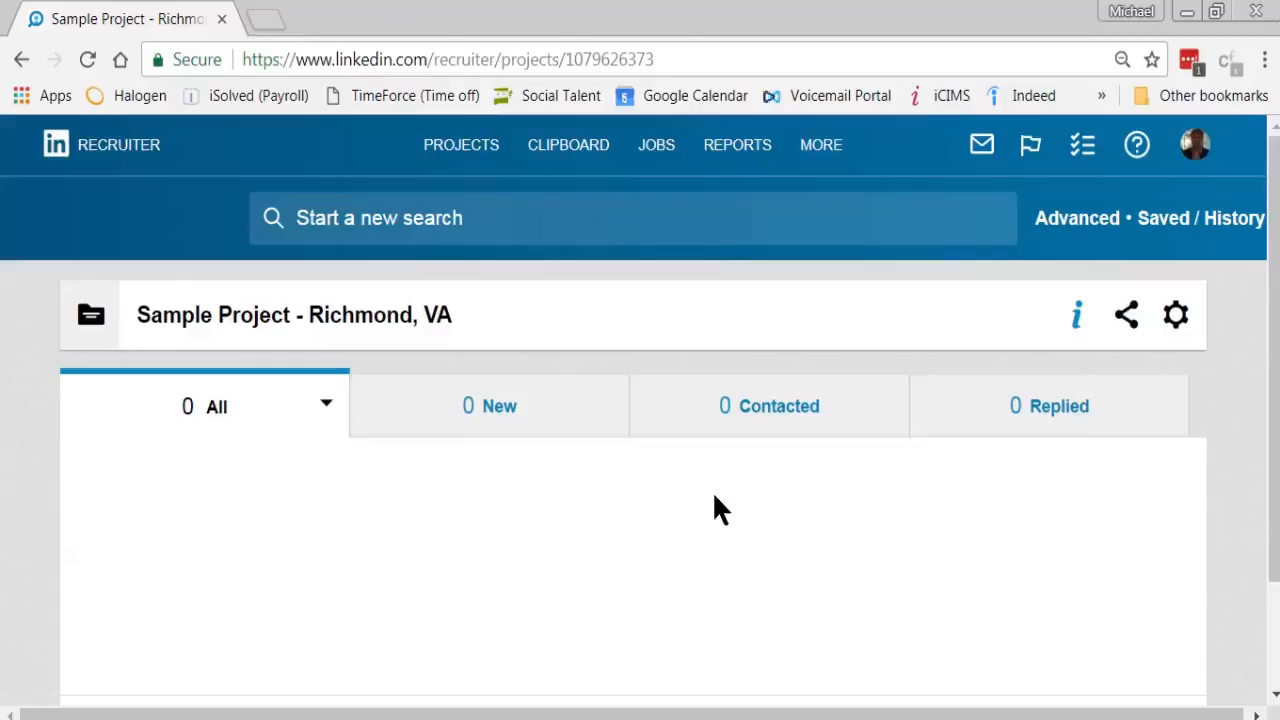
# - Show the sample project's settings, browse the job posts available for linking, and close the list without linking any
pyautogui.click(1175, 322)
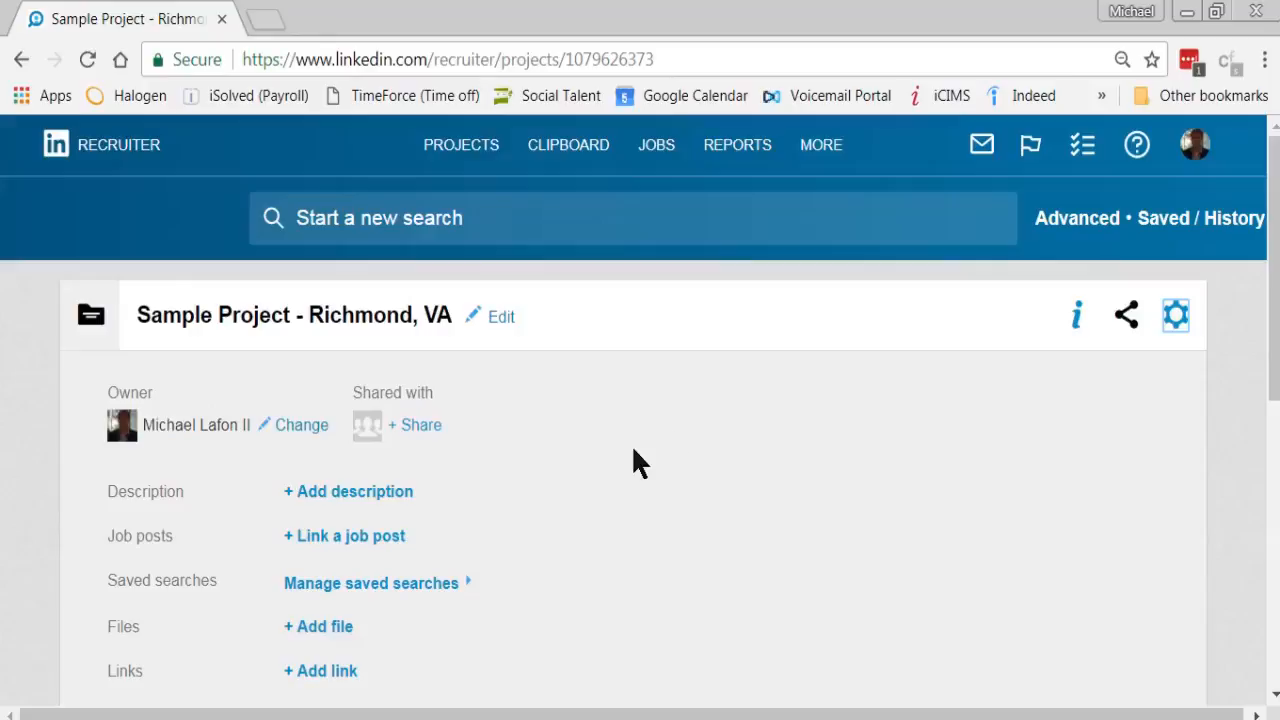
pyautogui.scroll(-2, 634, 452)
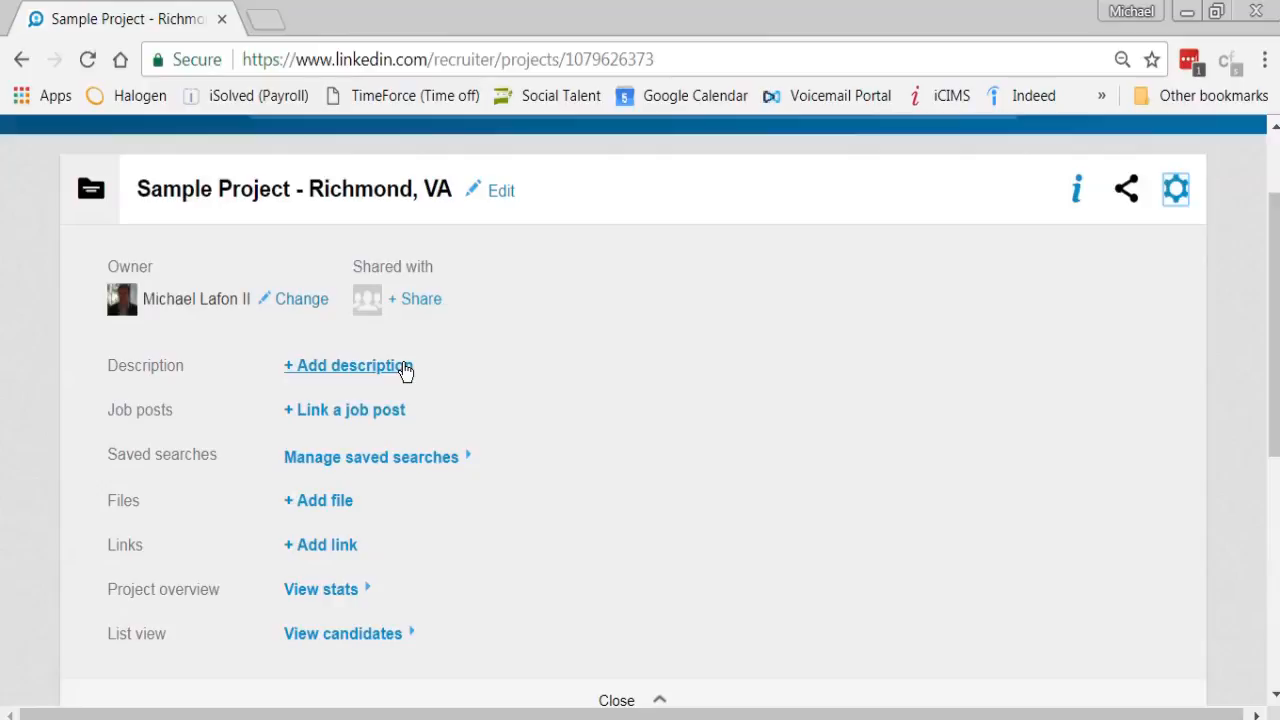
pyautogui.click(349, 412)
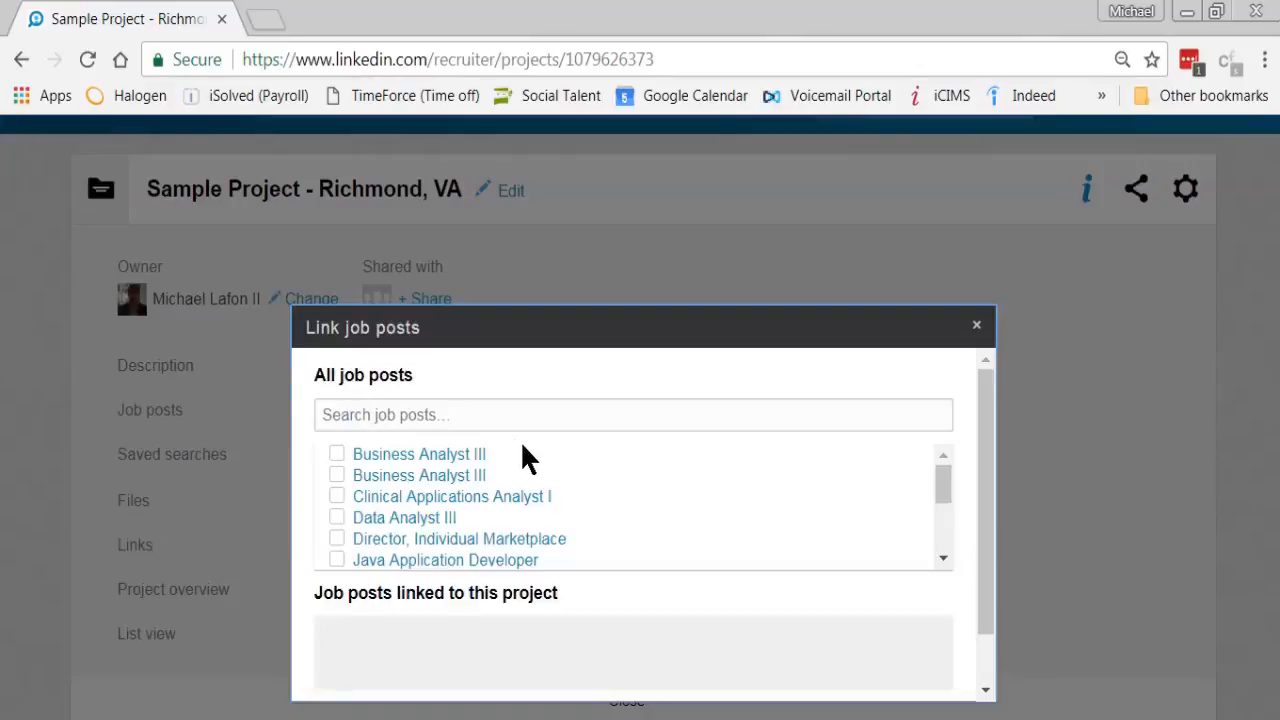
pyautogui.scroll(-3, 525, 458)
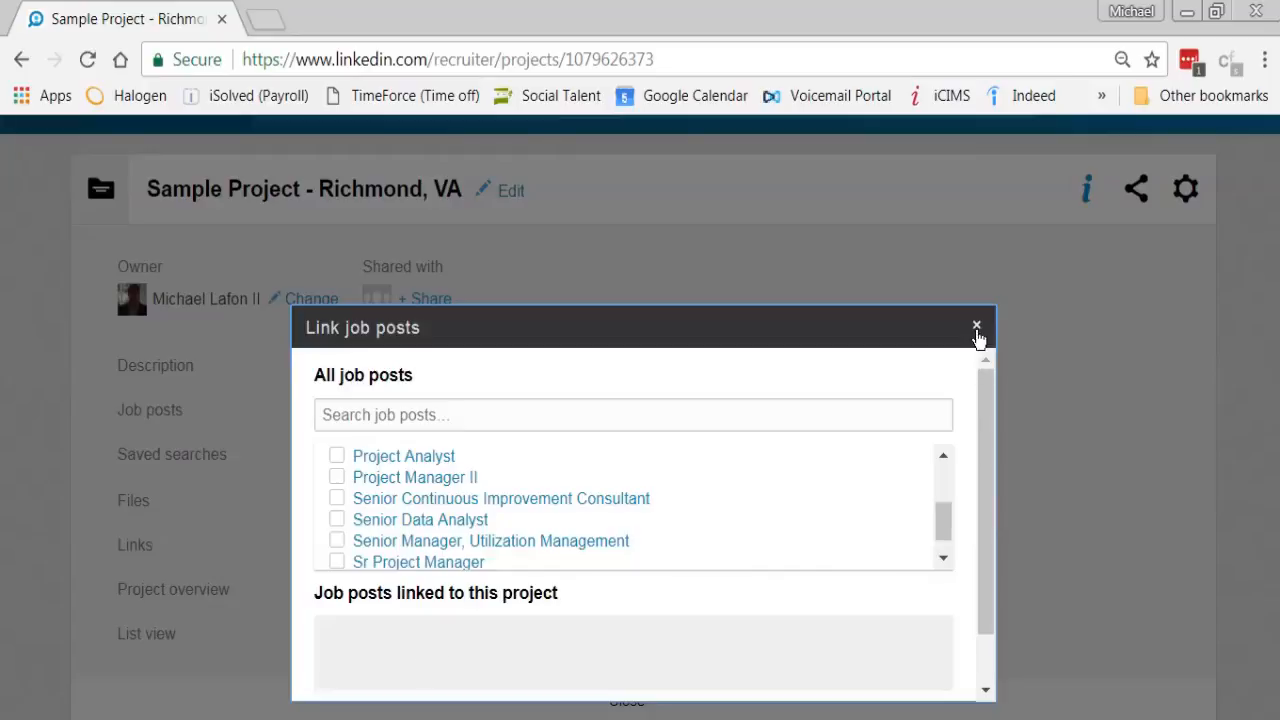
pyautogui.click(977, 327)
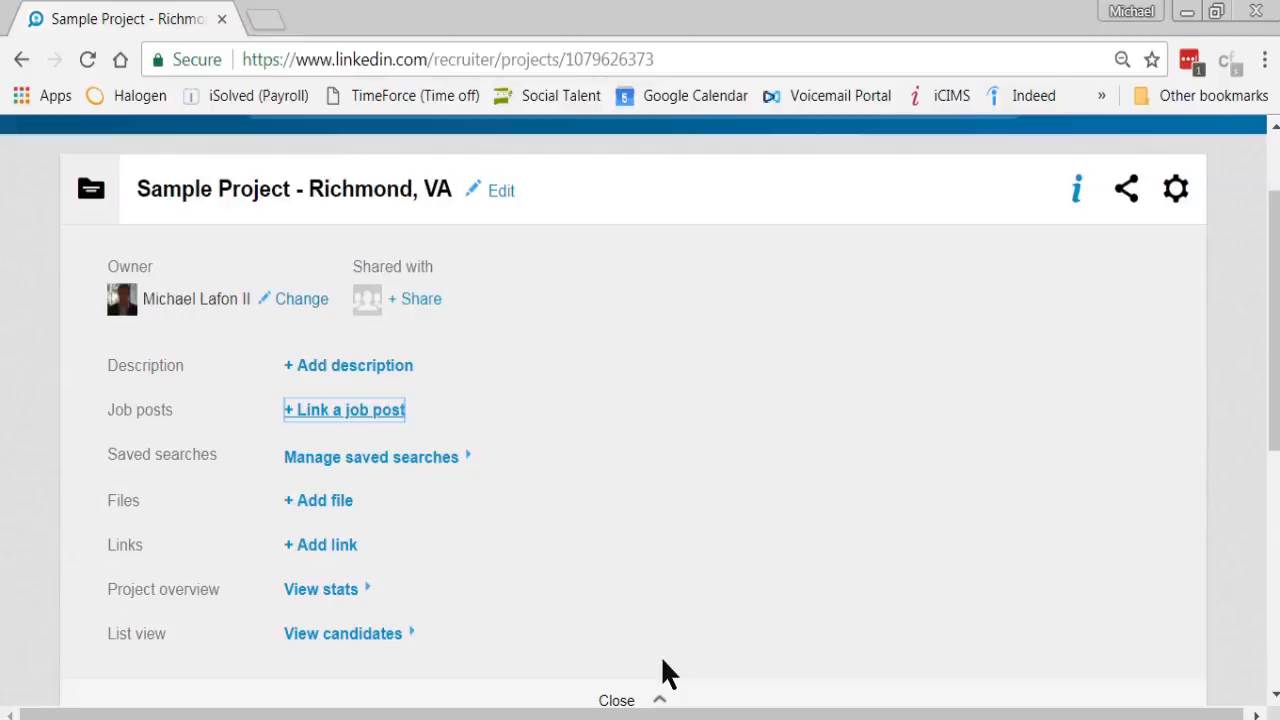
# - View the sample project's overview stats, close that browser tab and collapse the project settings
pyautogui.click(322, 590)
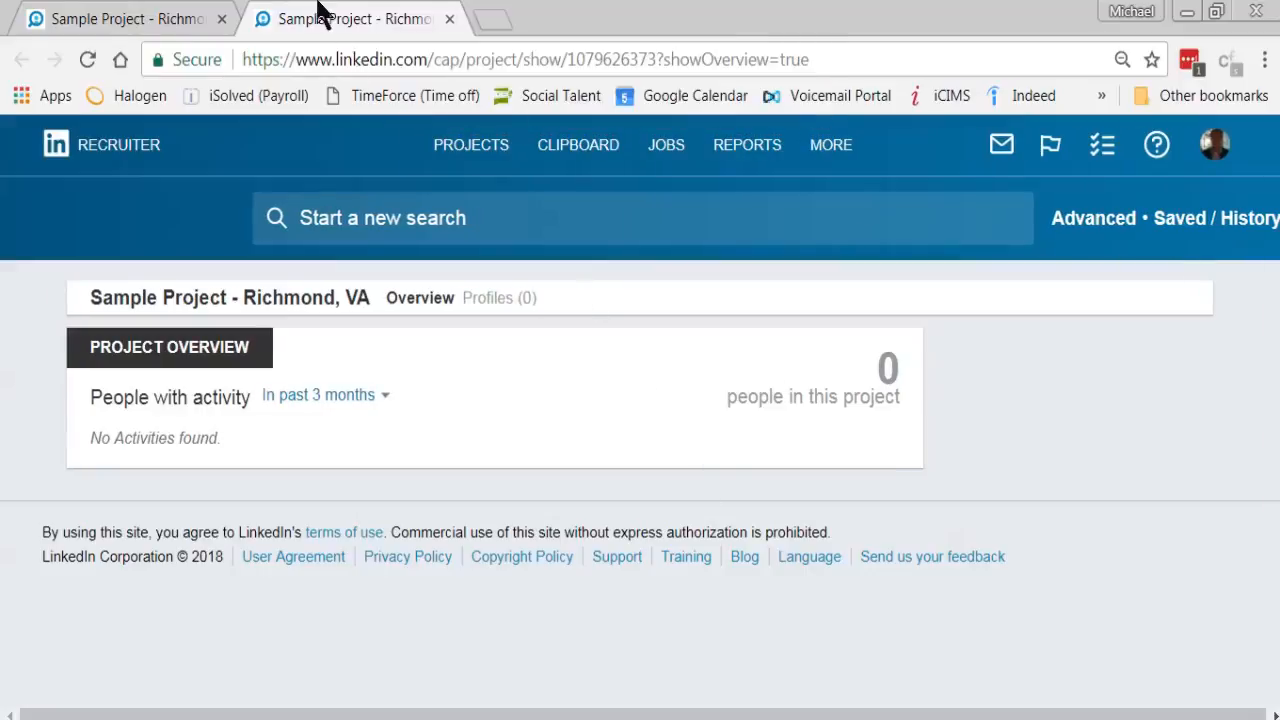
pyautogui.click(449, 19)
pyautogui.click(531, 541)
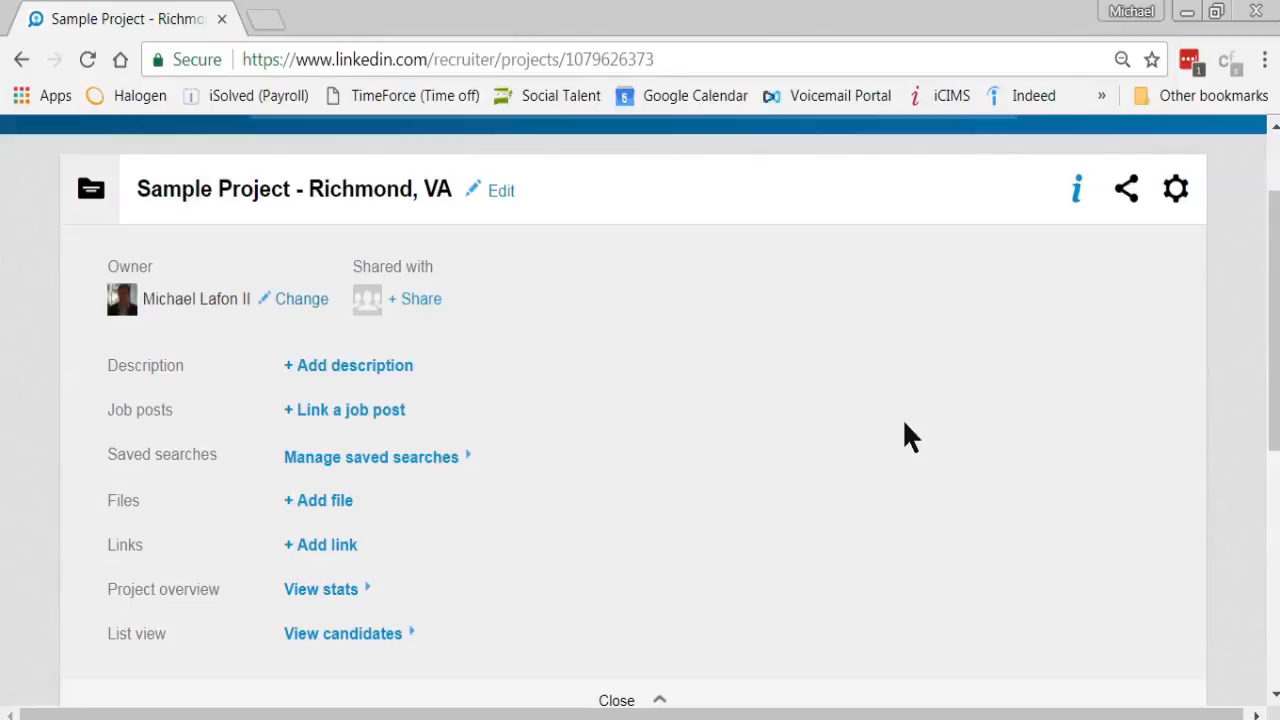
pyautogui.scroll(1, 902, 418)
pyautogui.scroll(-2, 902, 418)
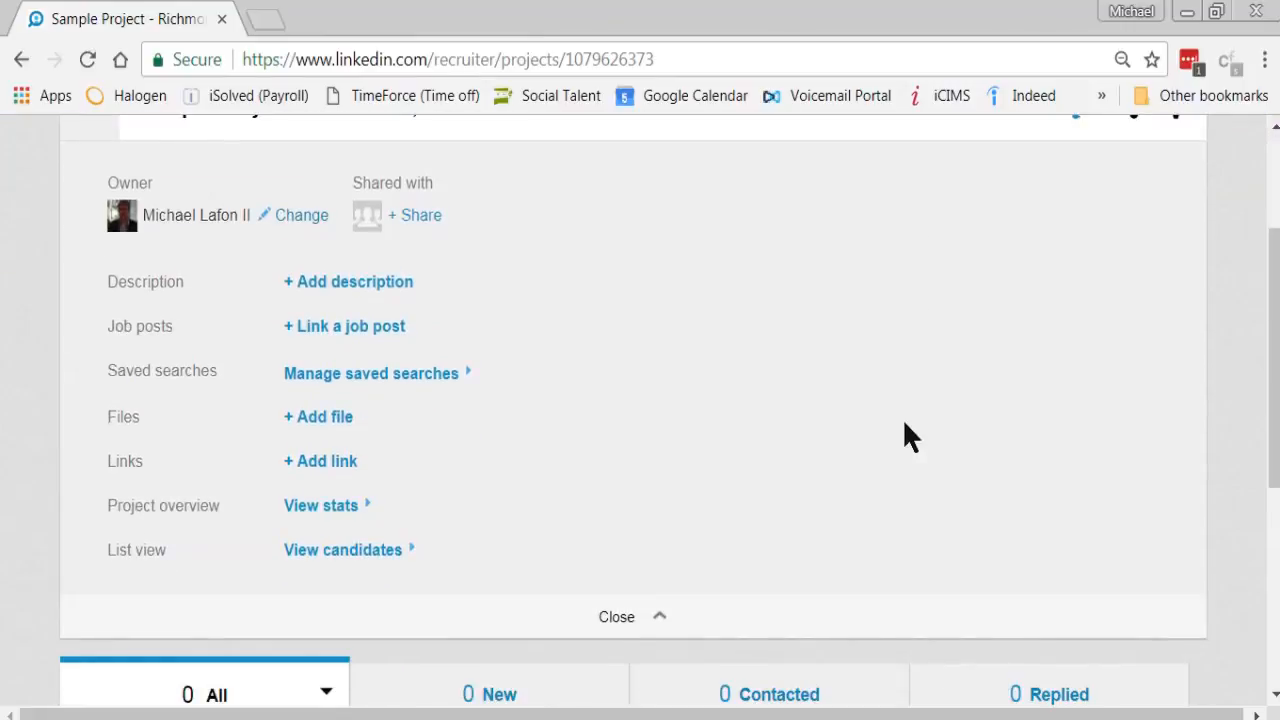
pyautogui.click(617, 617)
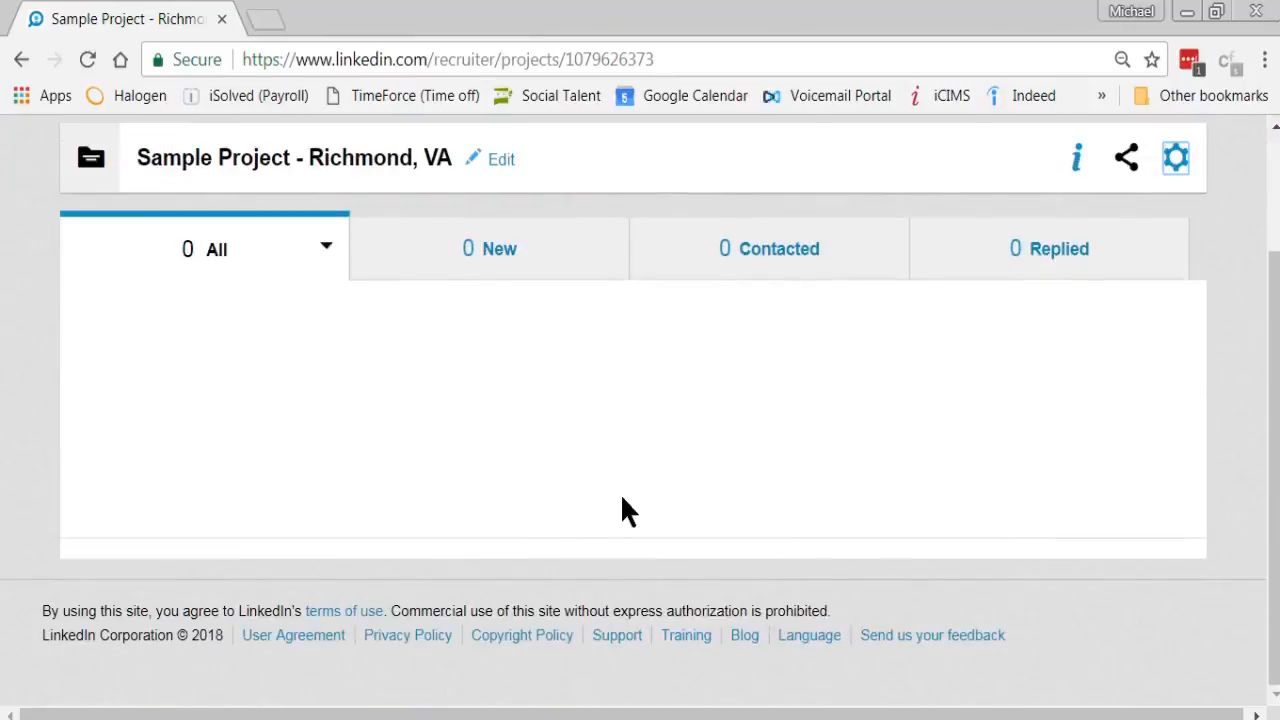
pyautogui.scroll(2, 620, 493)
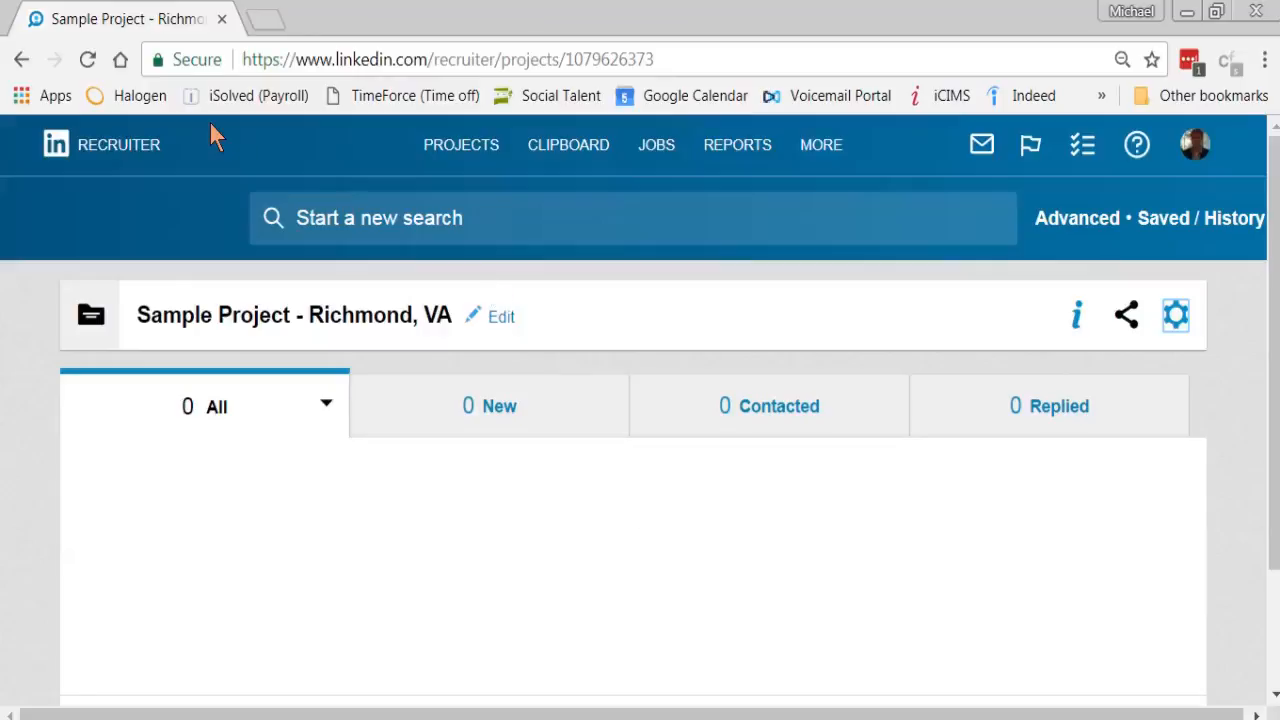
# - Return to the Recruiter home page and open the advanced candidate search
pyautogui.click(148, 147)
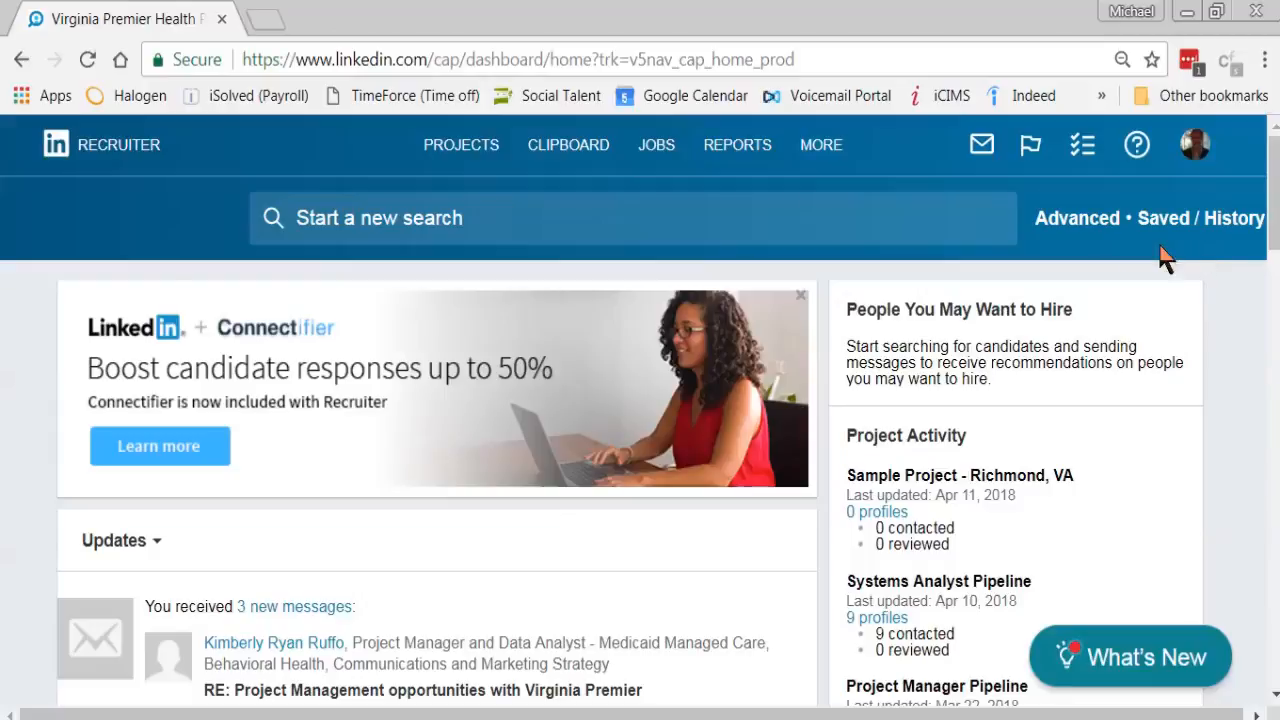
pyautogui.click(1088, 222)
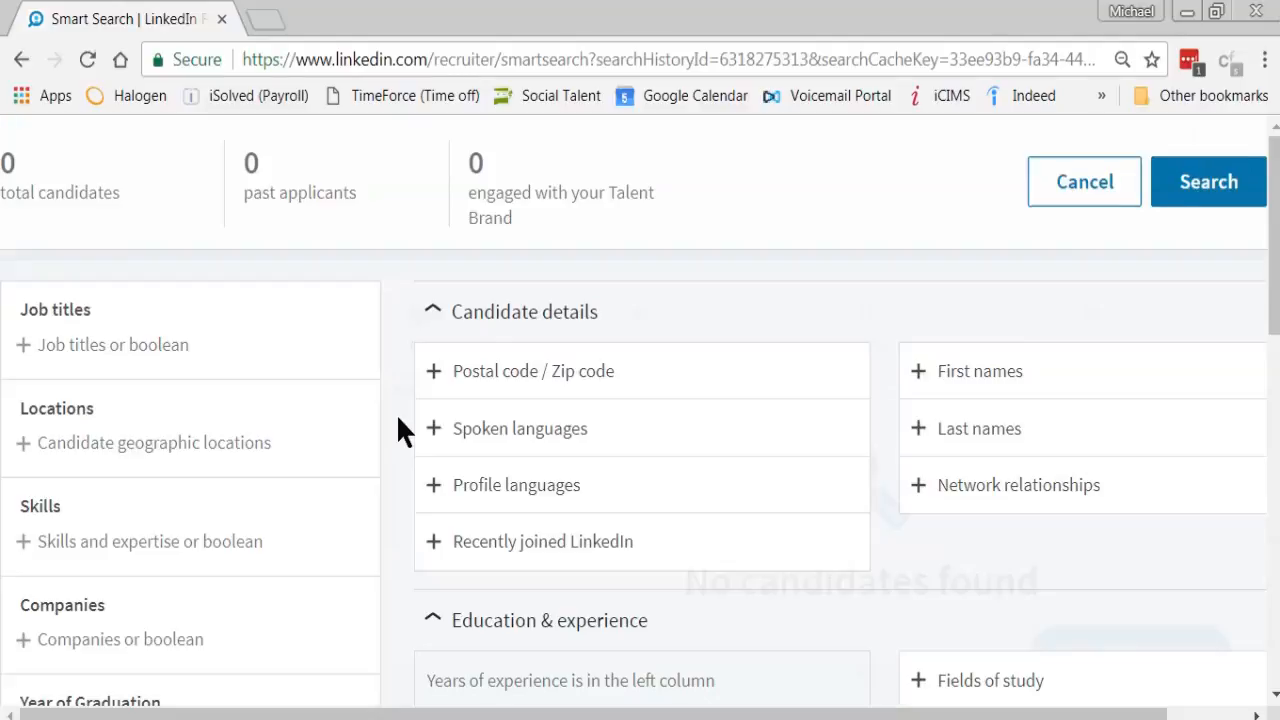
# - Expand the Postal code / Zip code filter to examine its radius options, and collapse the Candidate details section
pyautogui.click(569, 428)
pyautogui.click(574, 390)
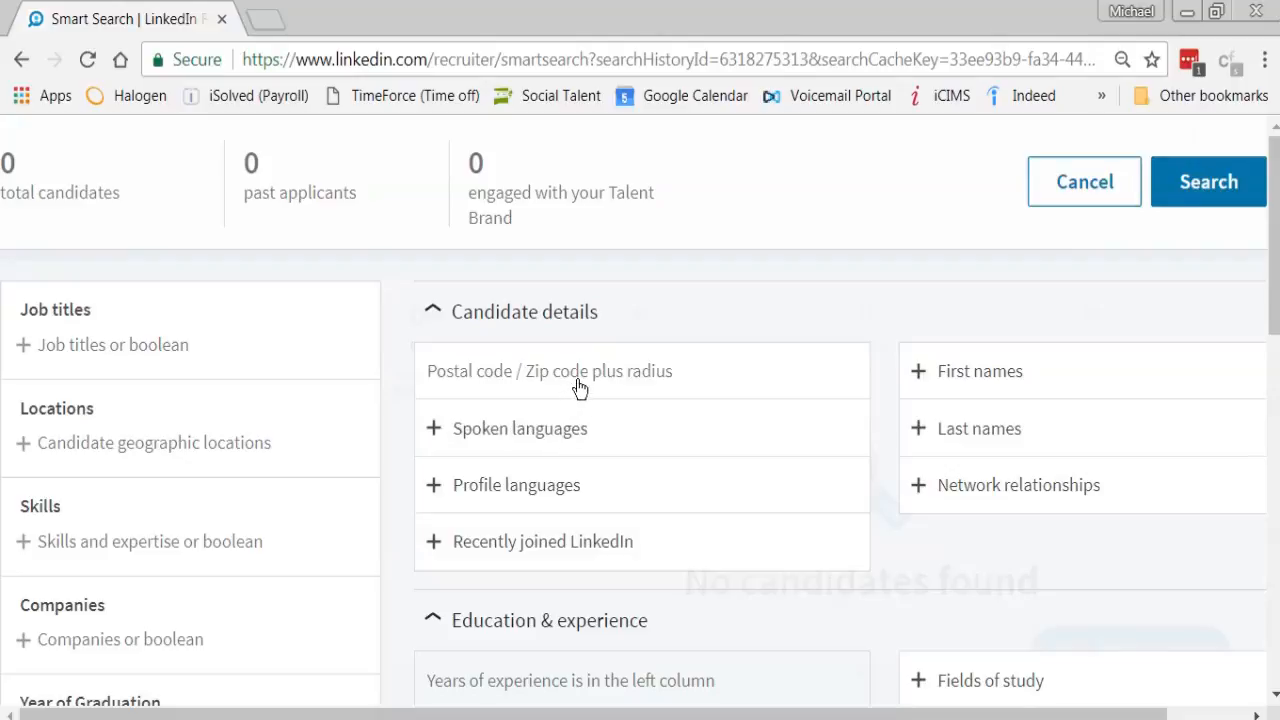
pyautogui.click(578, 388)
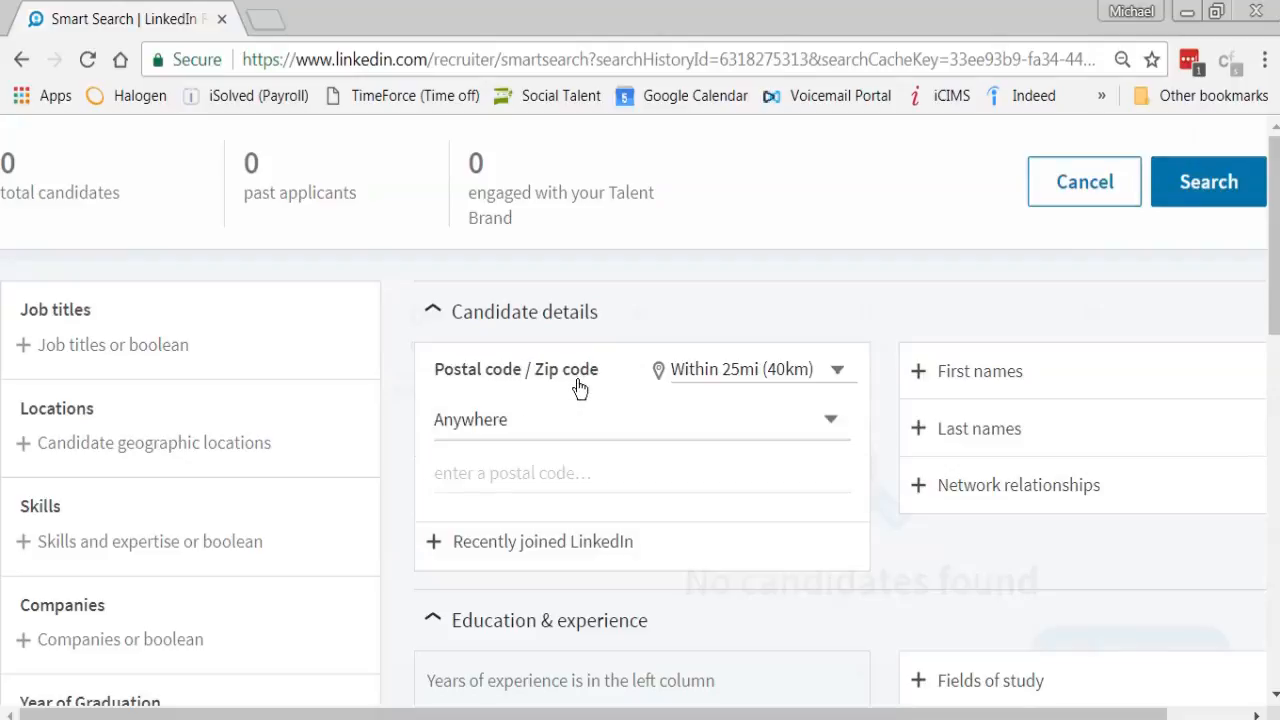
pyautogui.click(741, 368)
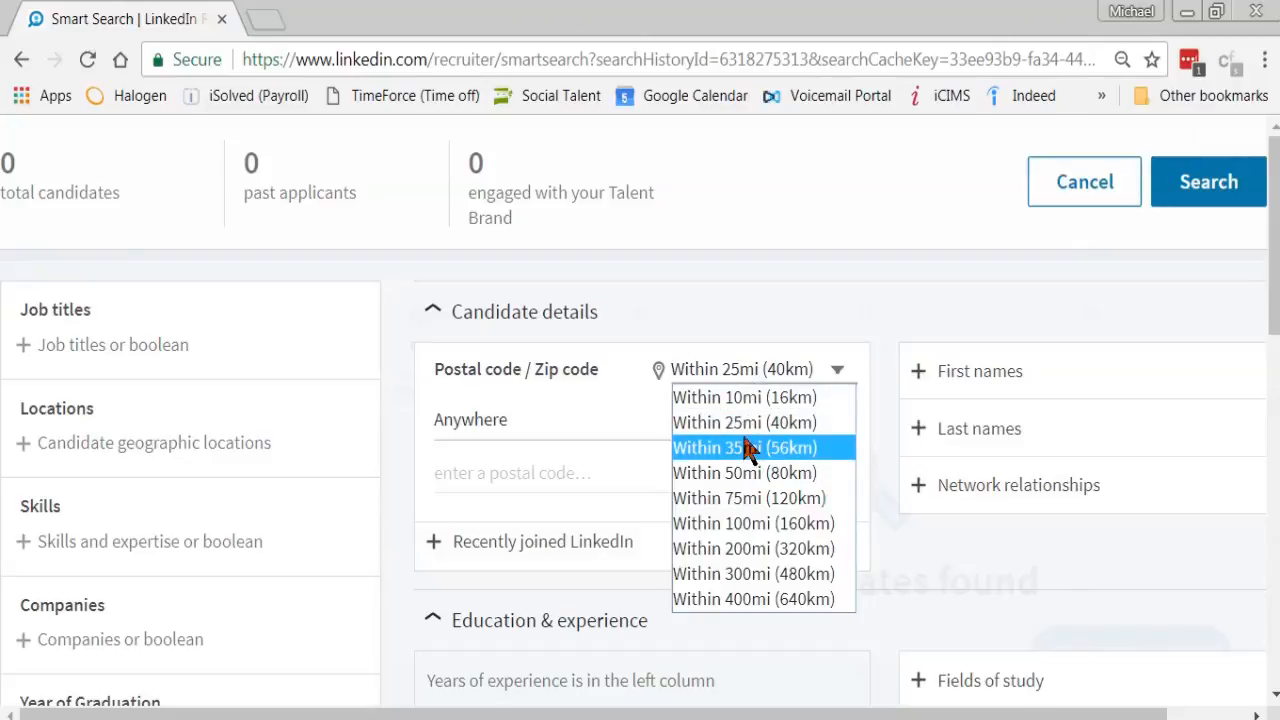
pyautogui.click(735, 315)
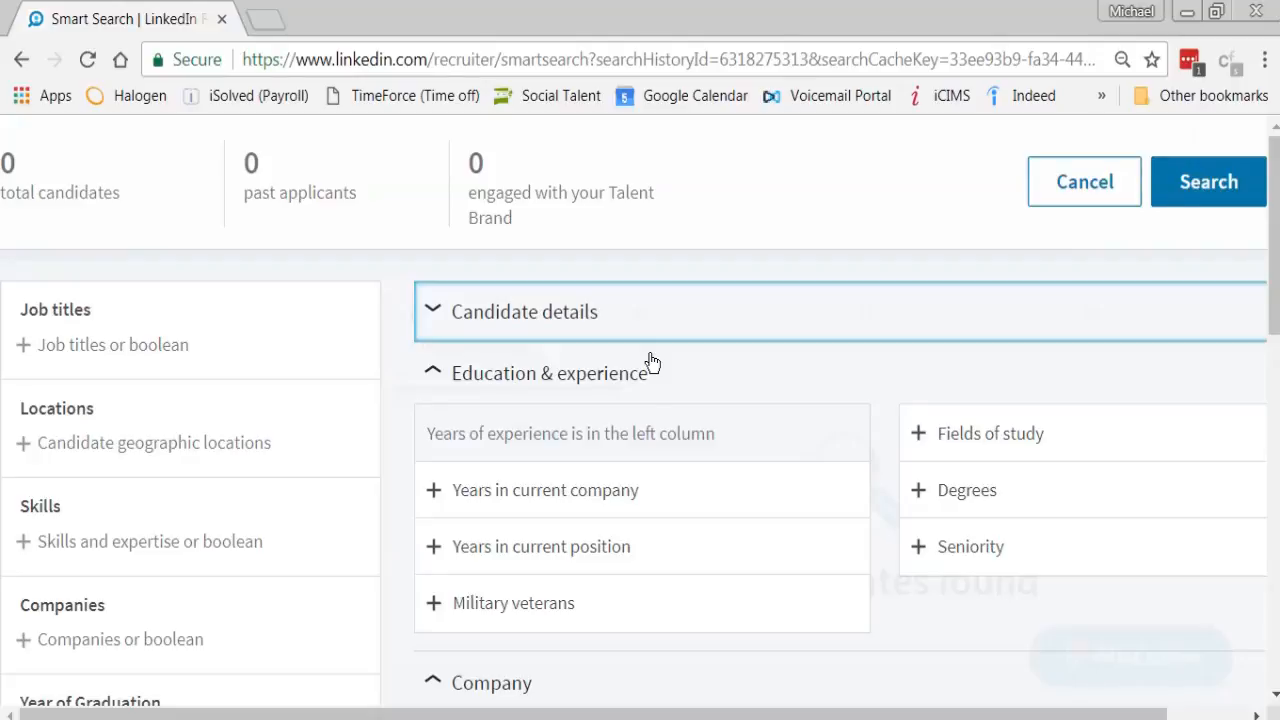
# - Look through the education and company filters and expand the Recruiting activity filter under Recruiting & candidate activity
pyautogui.scroll(-2, 651, 362)
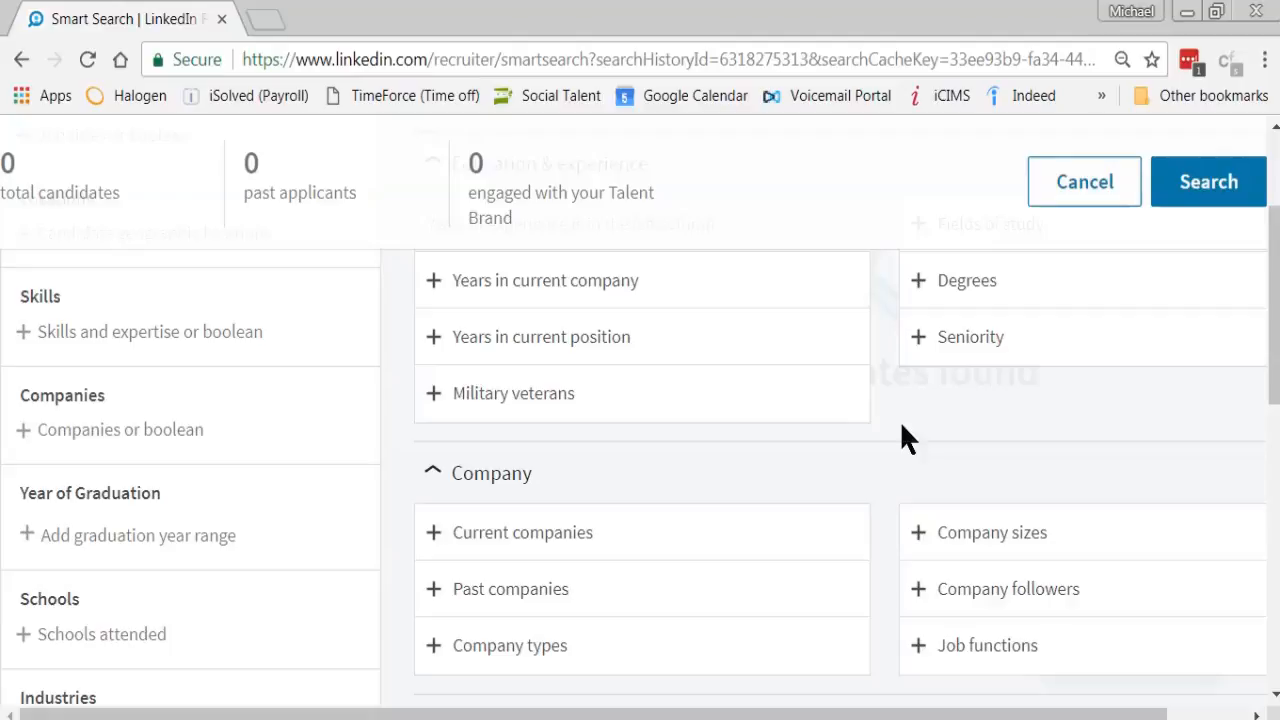
pyautogui.scroll(-2, 901, 426)
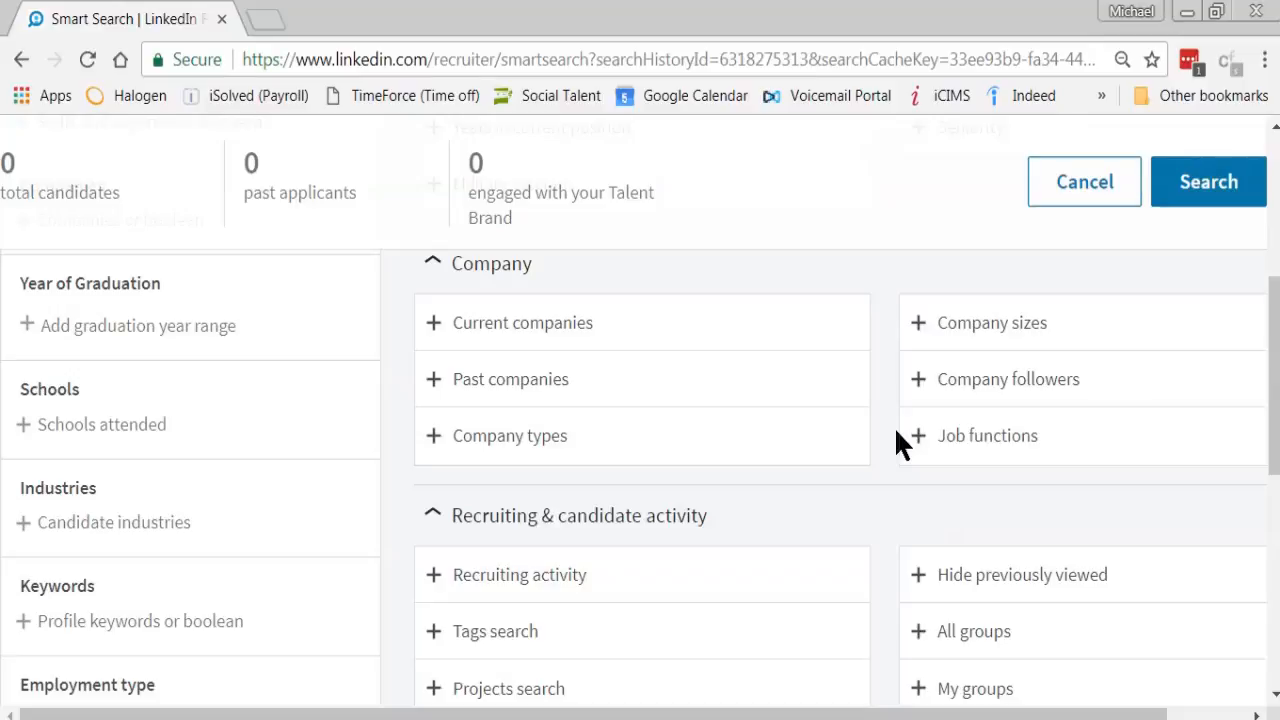
pyautogui.scroll(-2, 896, 432)
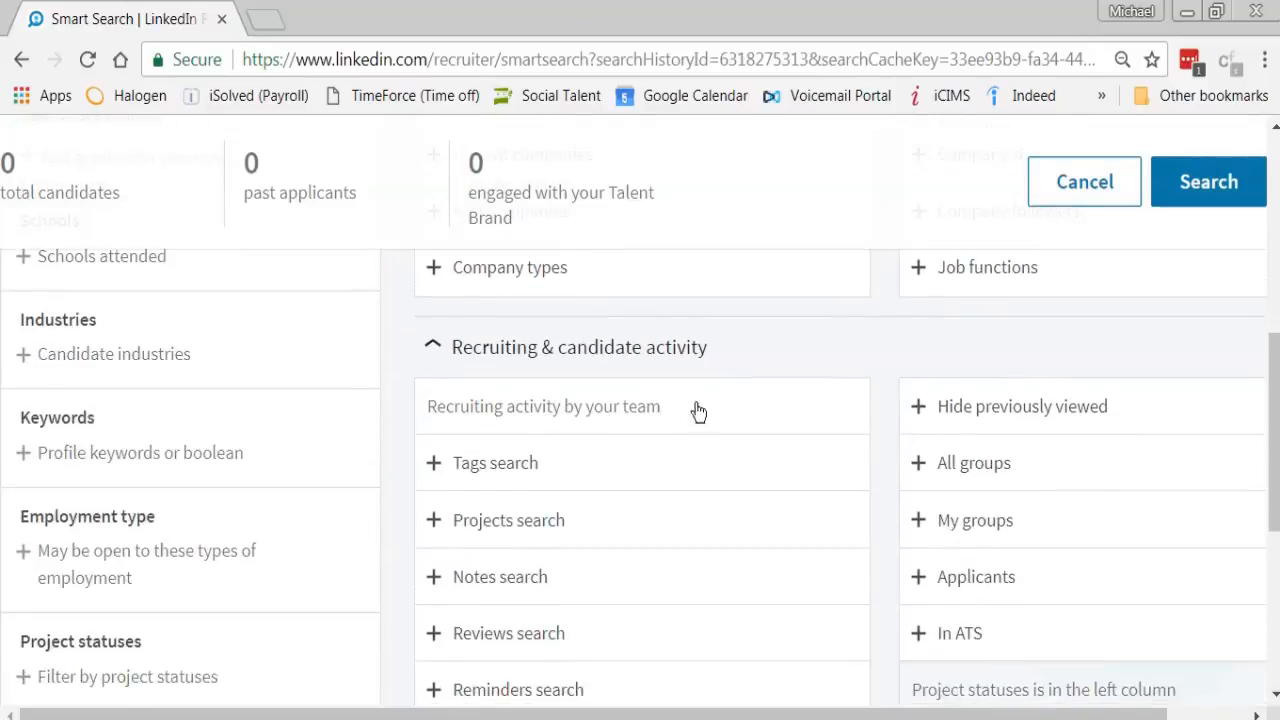
pyautogui.click(690, 412)
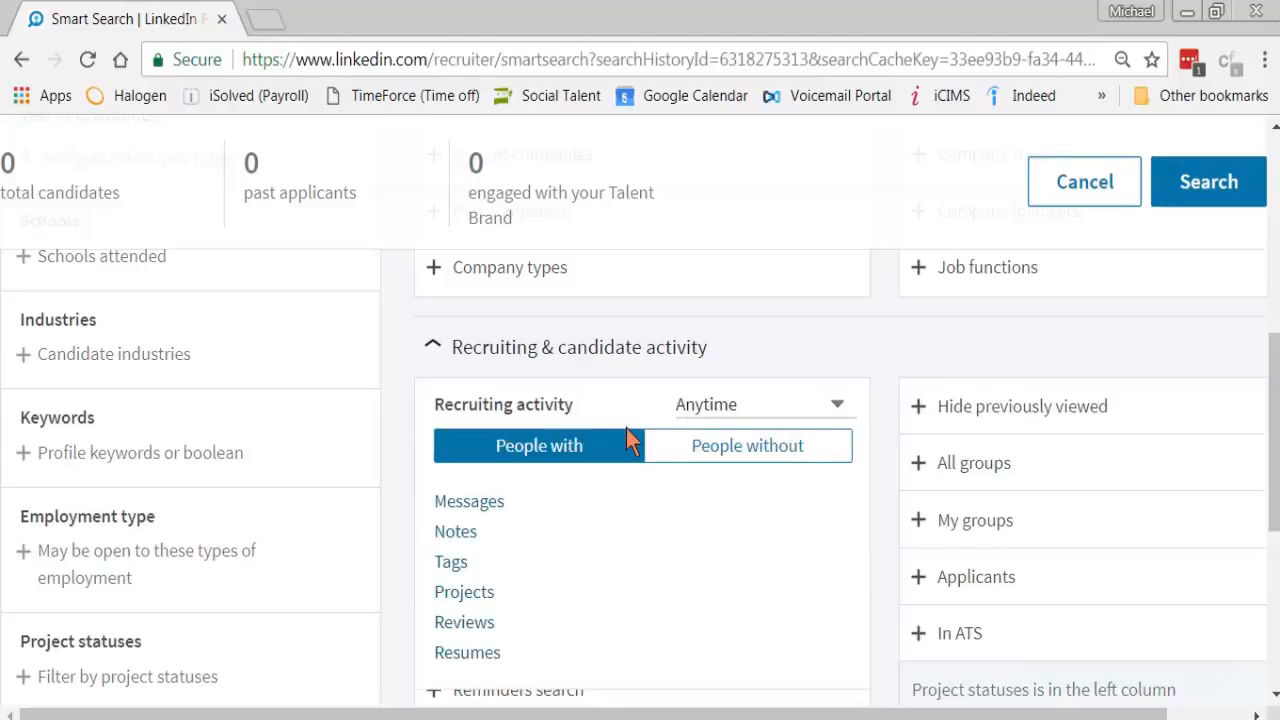
# - Switch the Recruiting activity filter to People without and look through the remaining advanced search filters
pyautogui.click(724, 458)
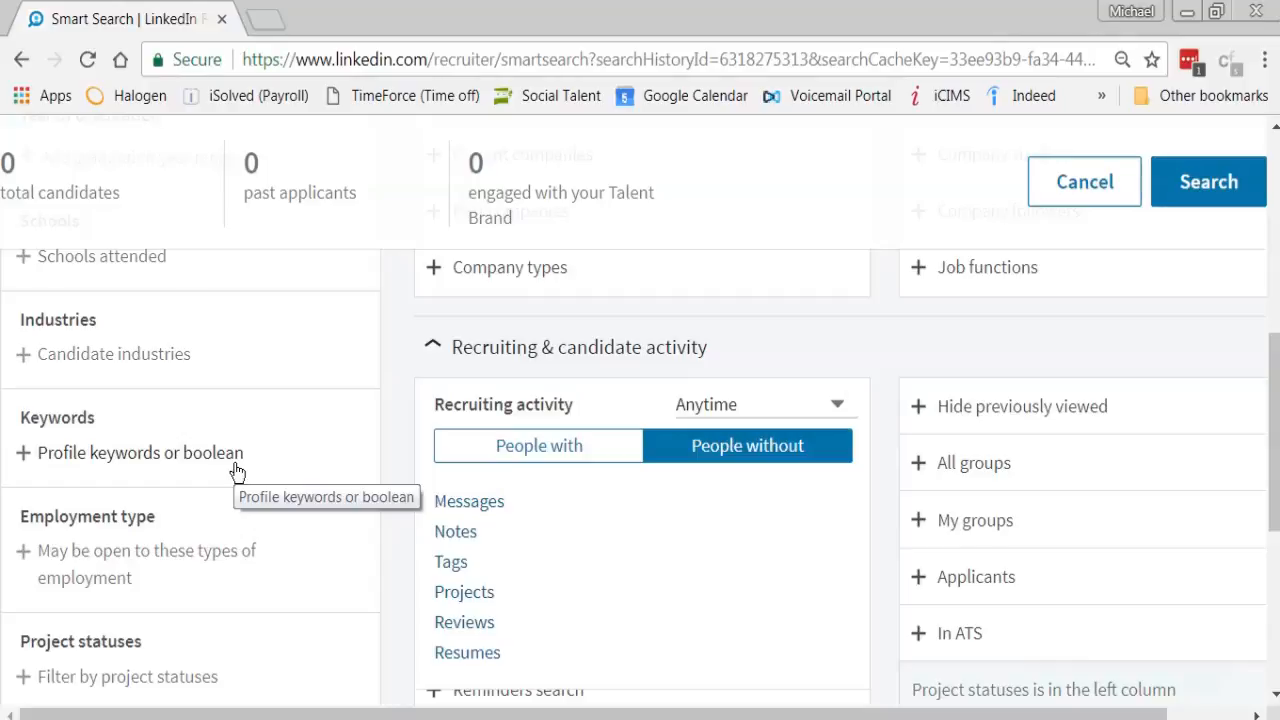
pyautogui.scroll(-2, 229, 486)
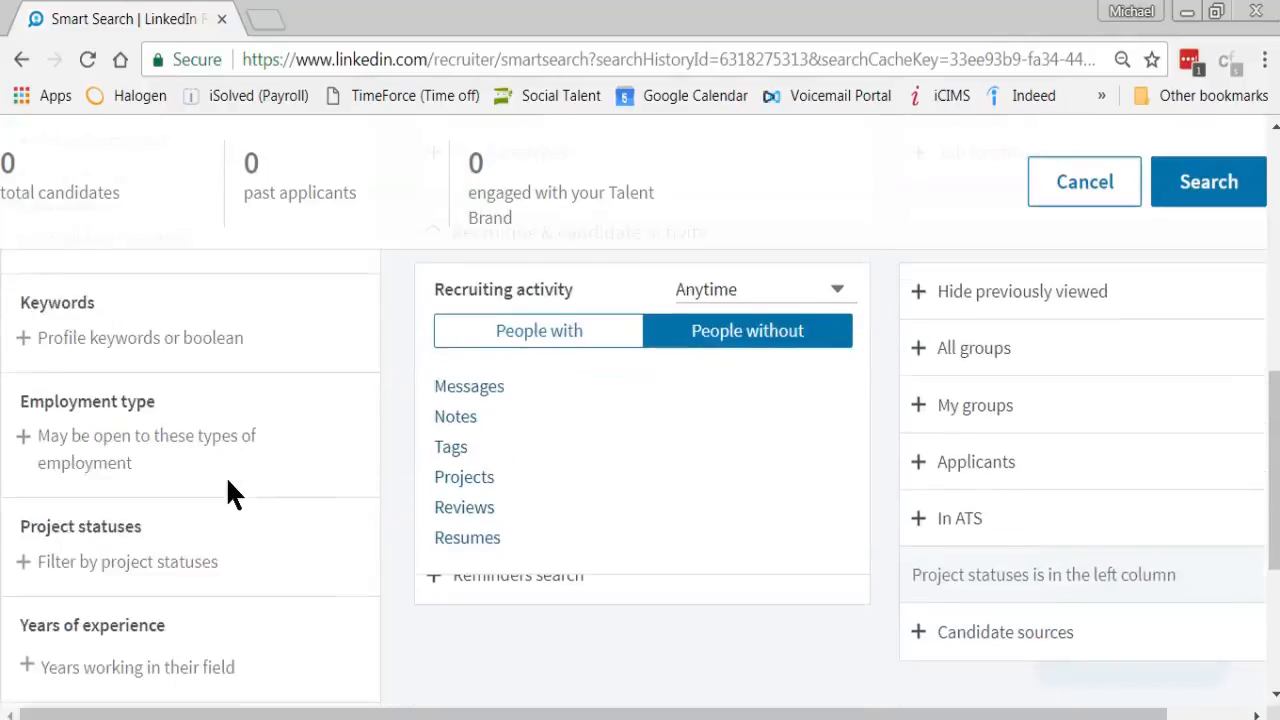
pyautogui.scroll(1, 229, 486)
pyautogui.scroll(5, 229, 490)
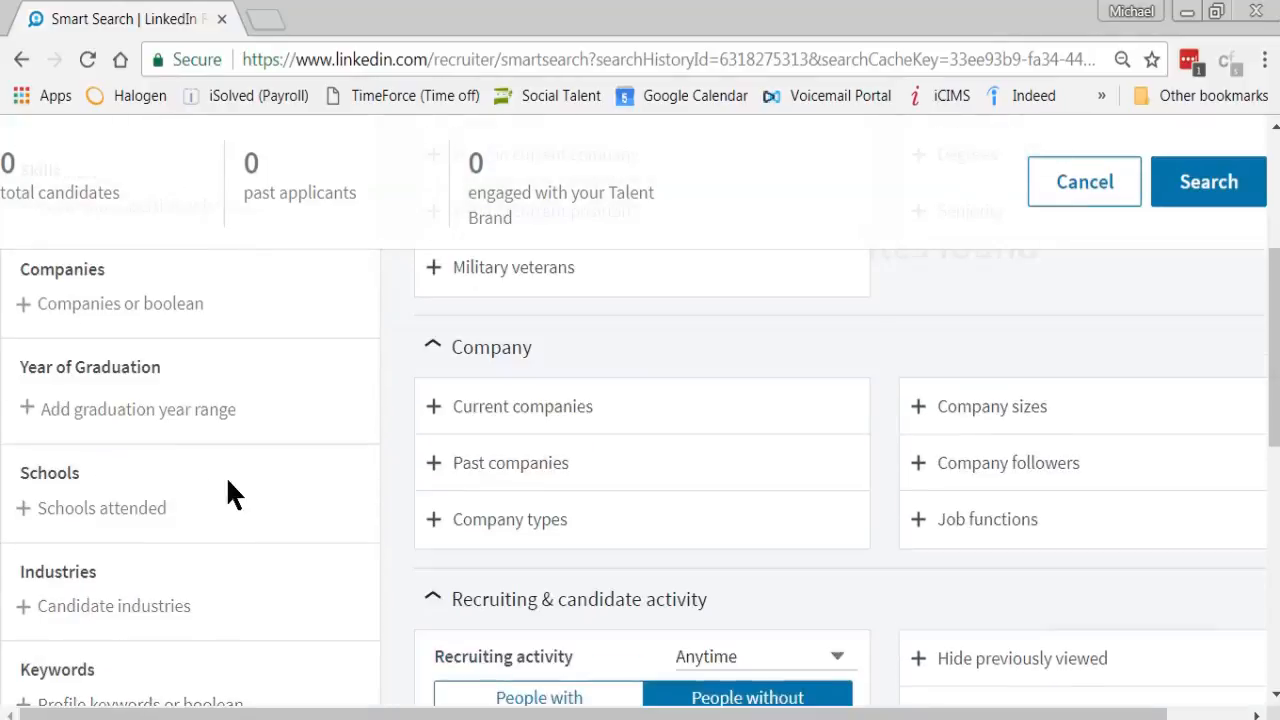
pyautogui.scroll(2, 229, 494)
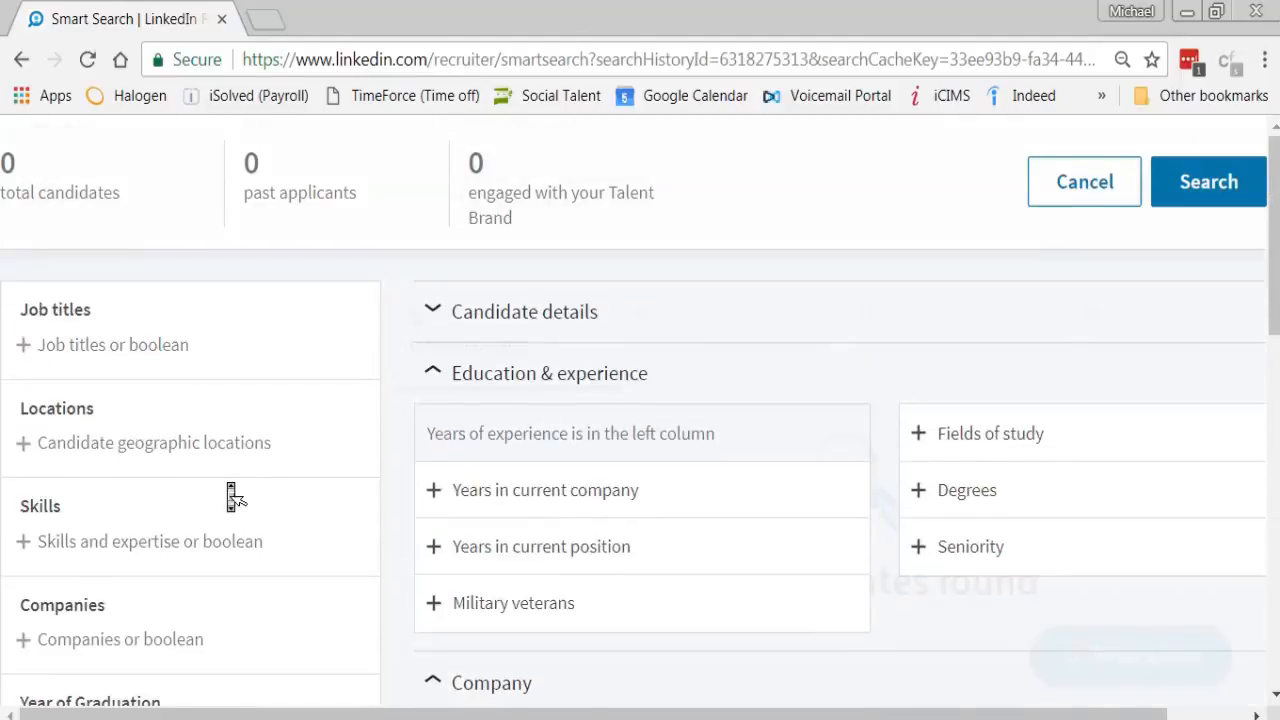
pyautogui.scroll(-1, 228, 494)
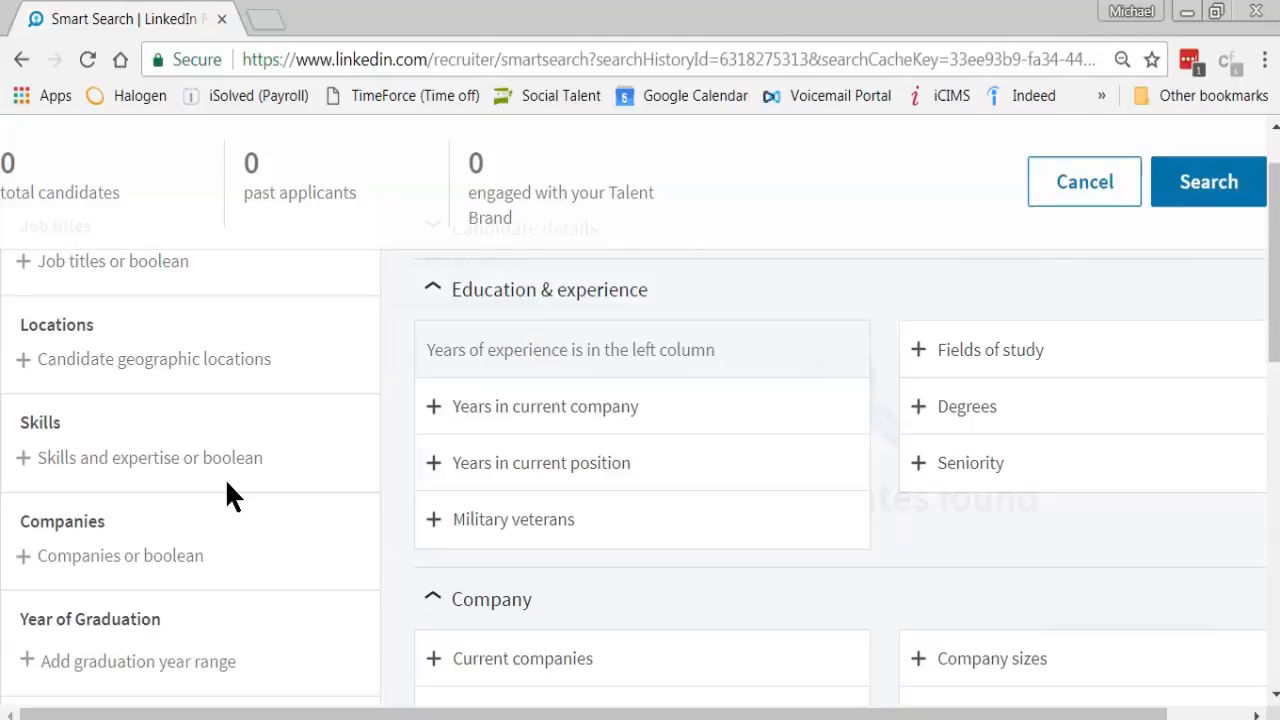
pyautogui.scroll(-5, 228, 483)
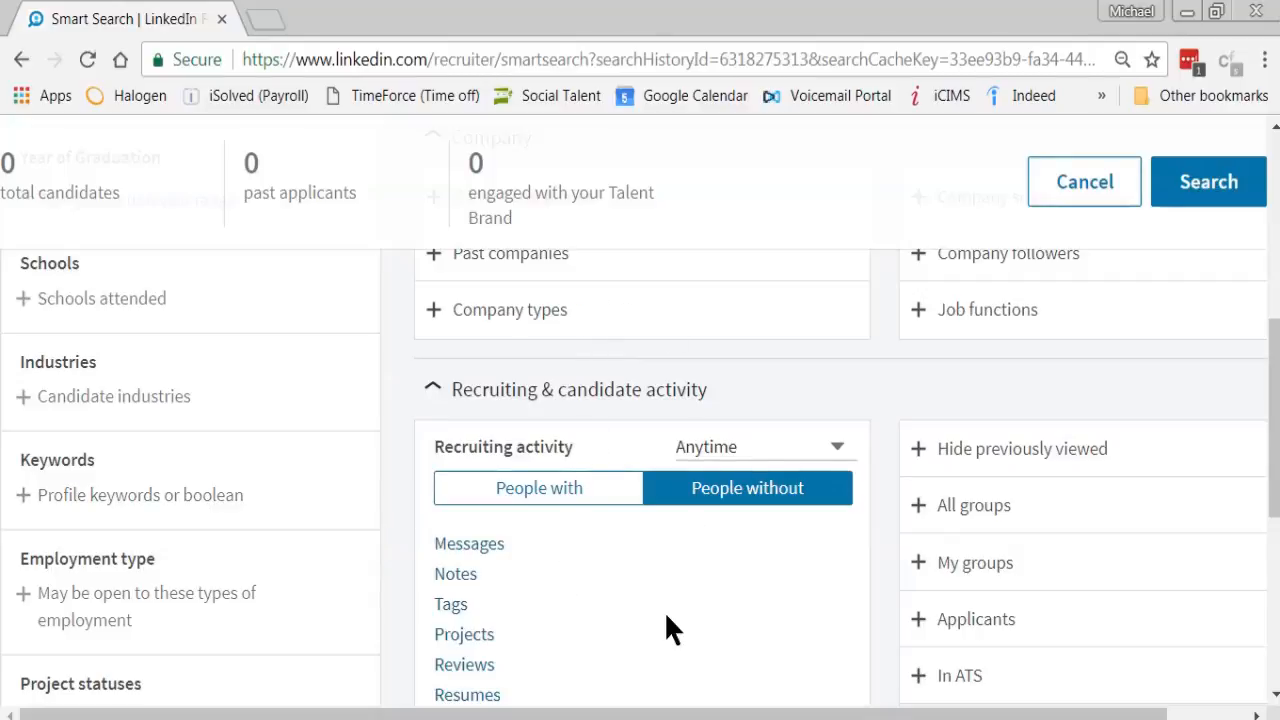
pyautogui.scroll(5, 666, 620)
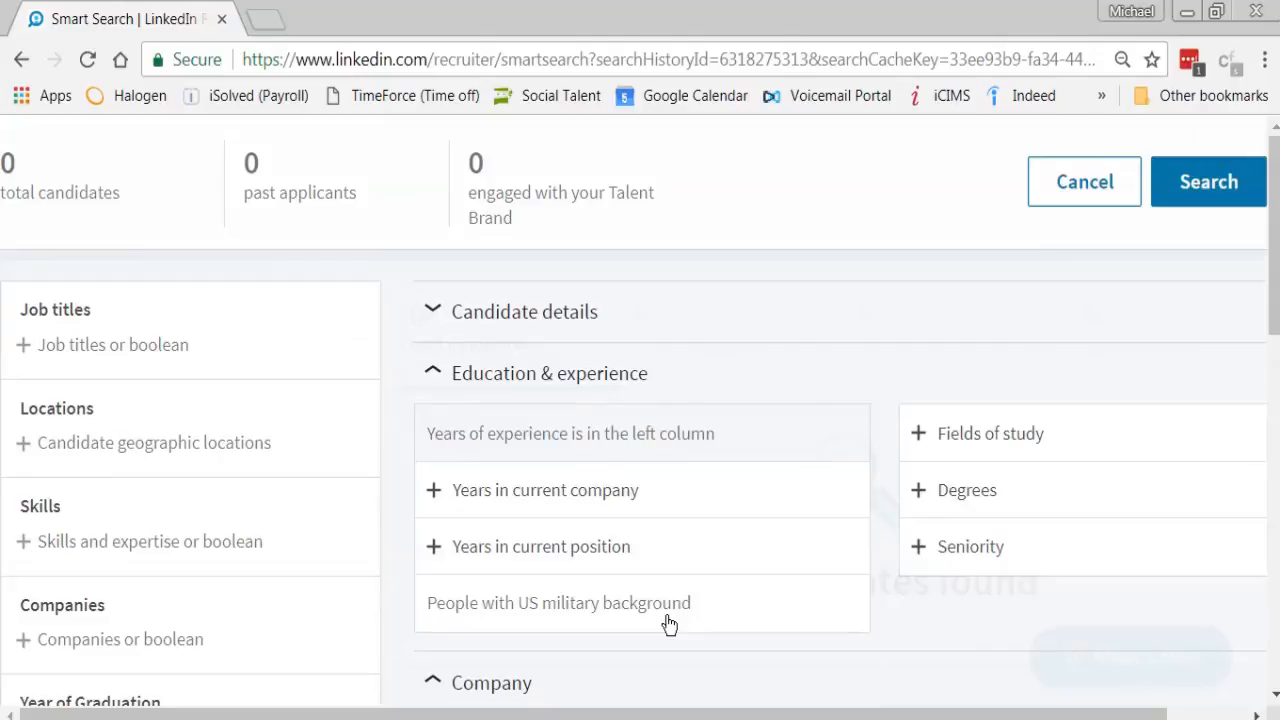
pyautogui.scroll(-1, 668, 628)
pyautogui.scroll(-3, 670, 636)
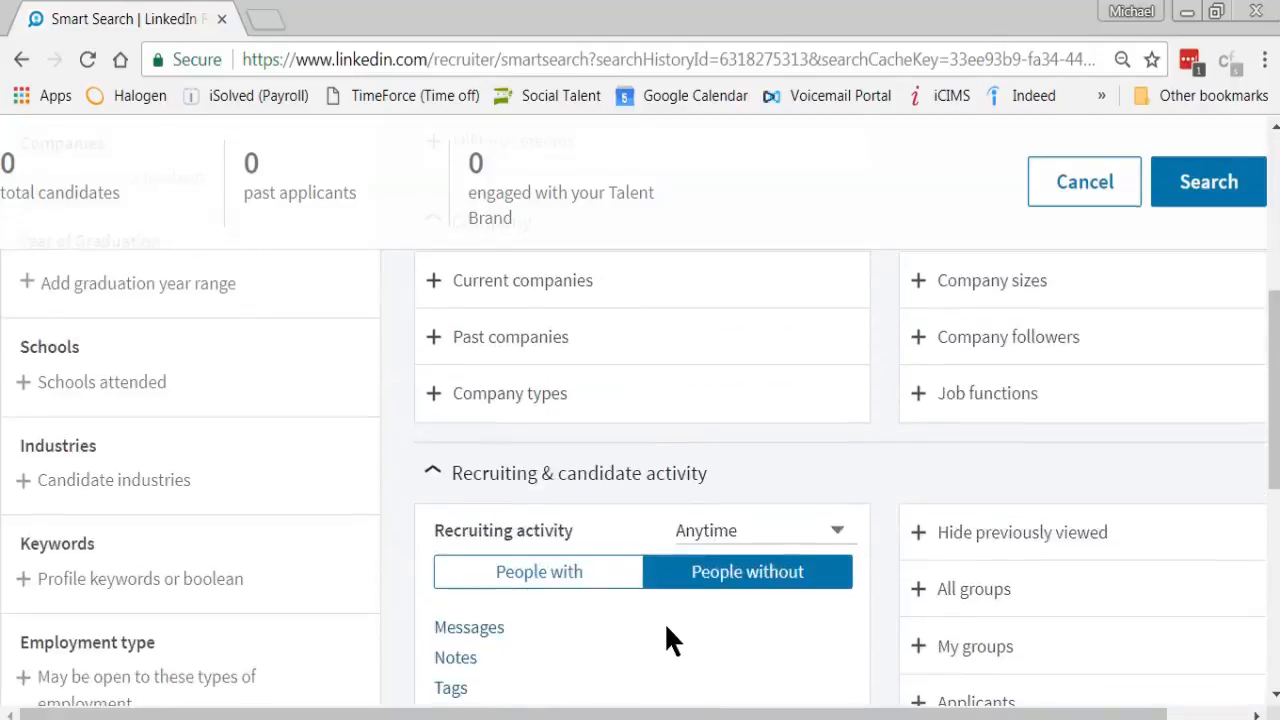
# - Try to run the advanced search with the profile keywords "analyst" AND ("SQL" OR "SSRS")
pyautogui.click(163, 590)
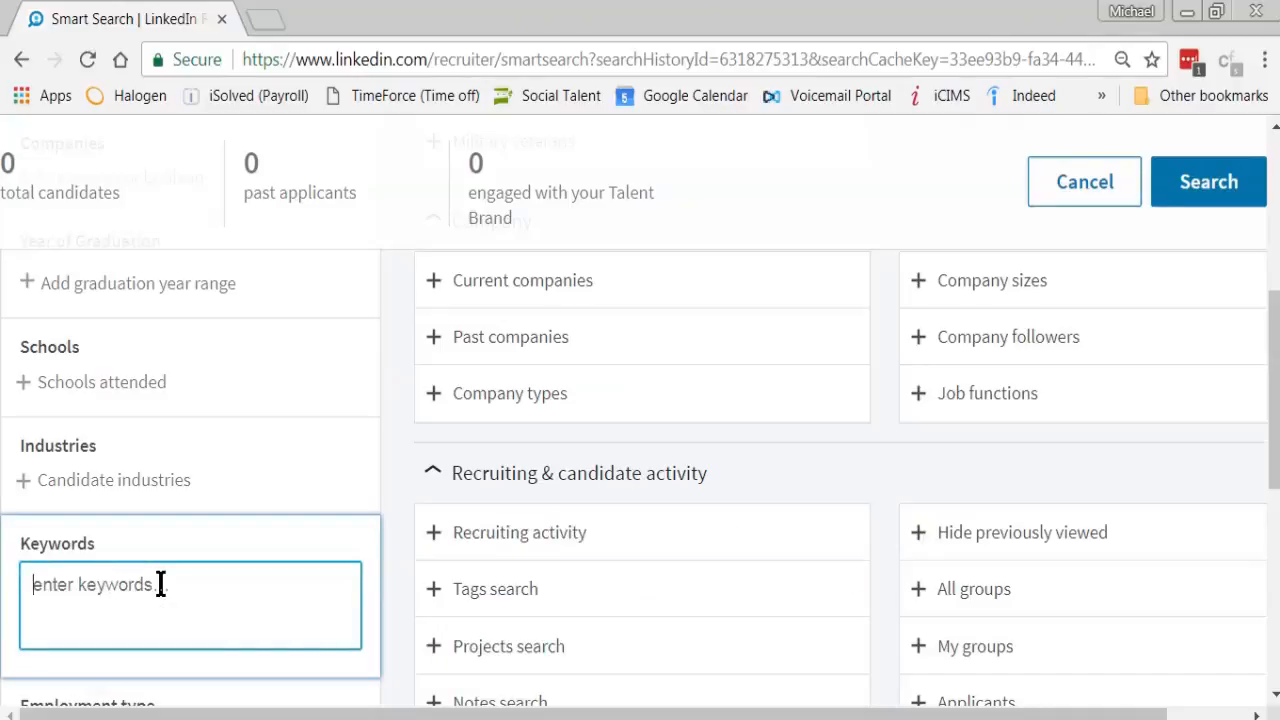
pyautogui.write('"')
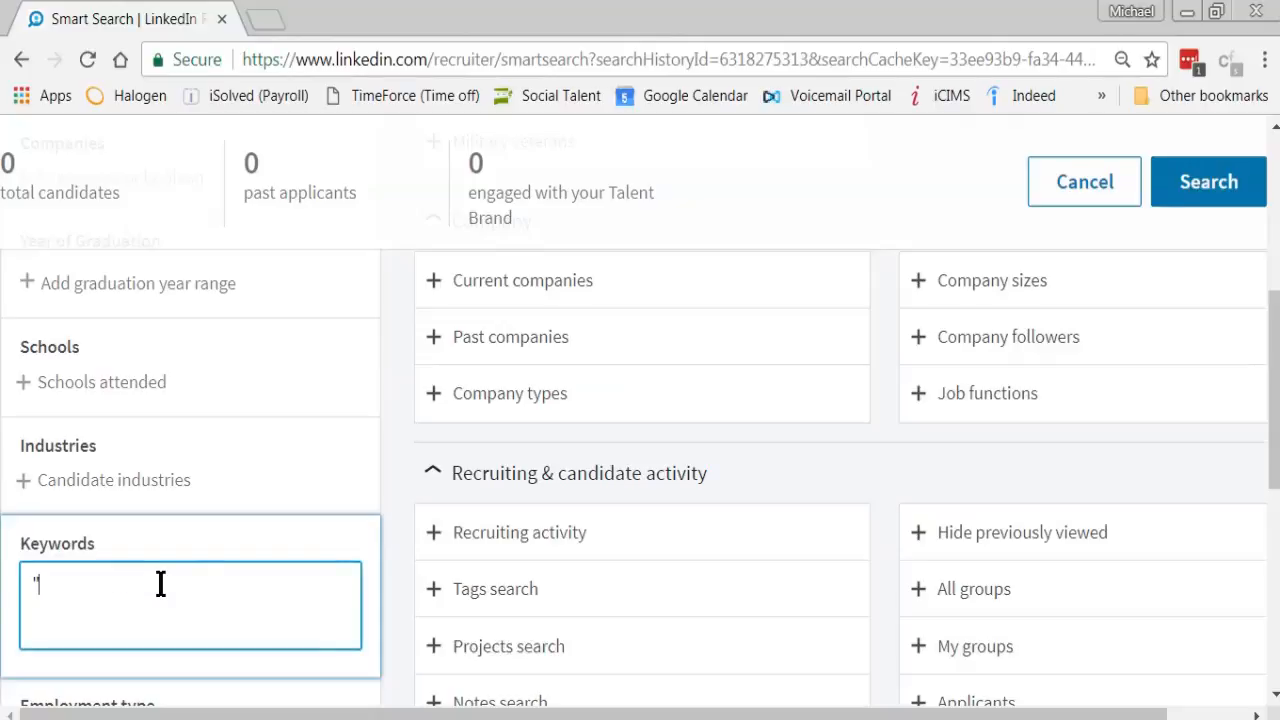
pyautogui.write('analyst"')
pyautogui.write(' A')
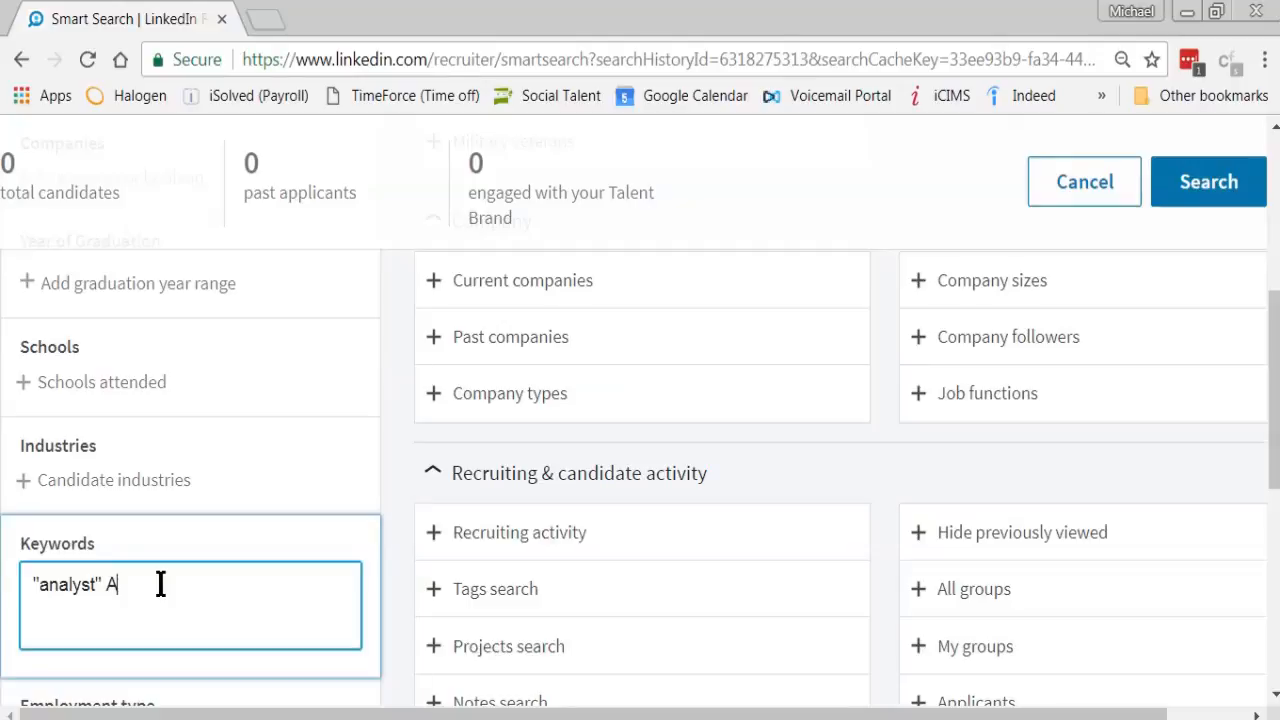
pyautogui.write('ND ("SQL" OR "SSRS')
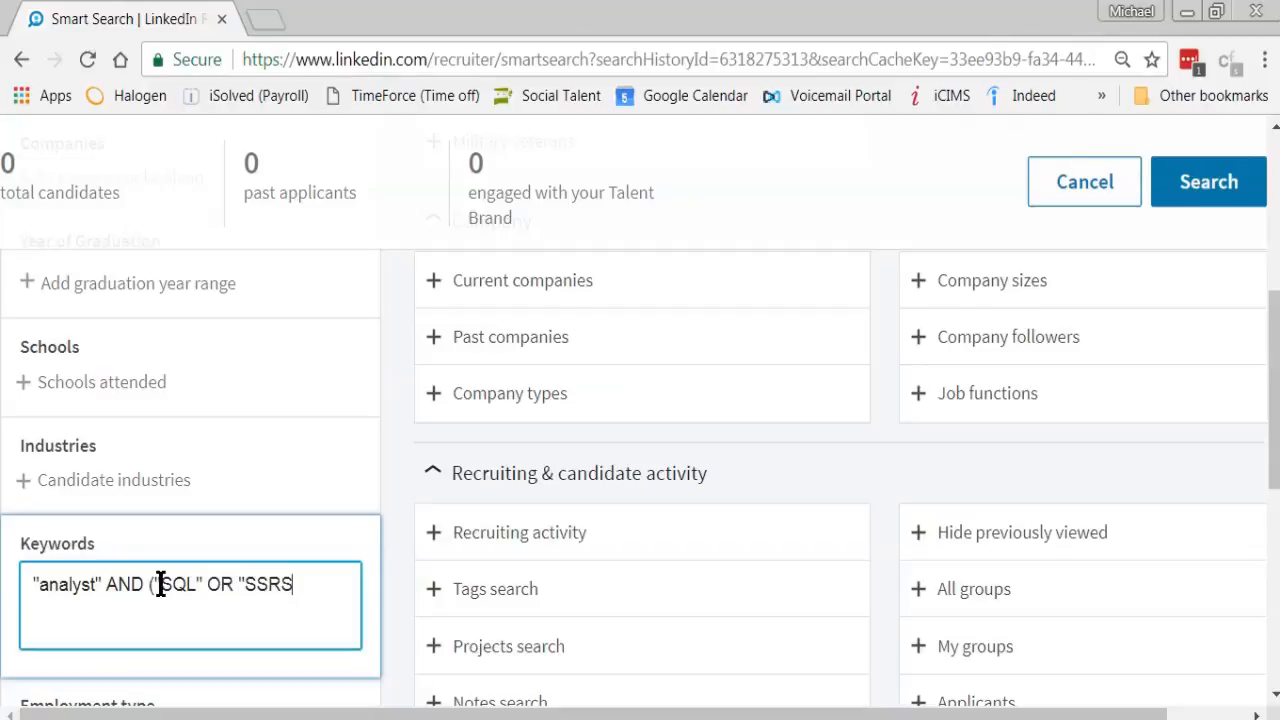
pyautogui.write('")')
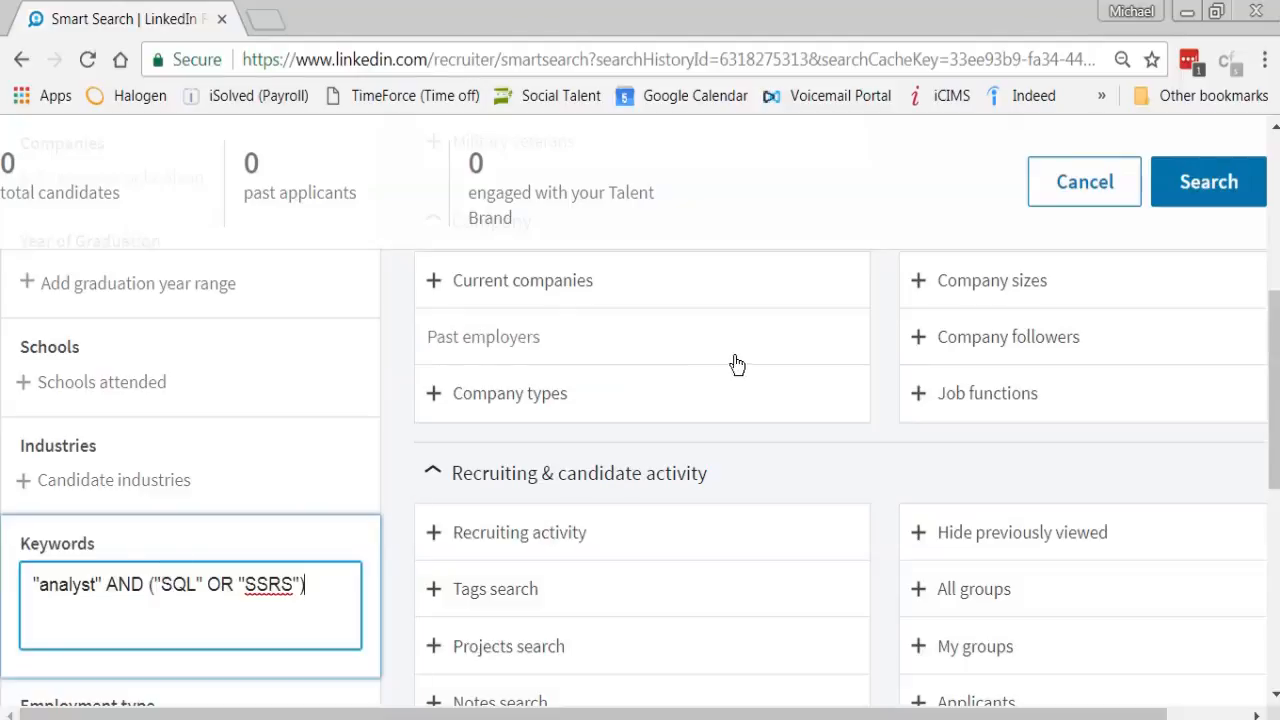
pyautogui.click(1190, 198)
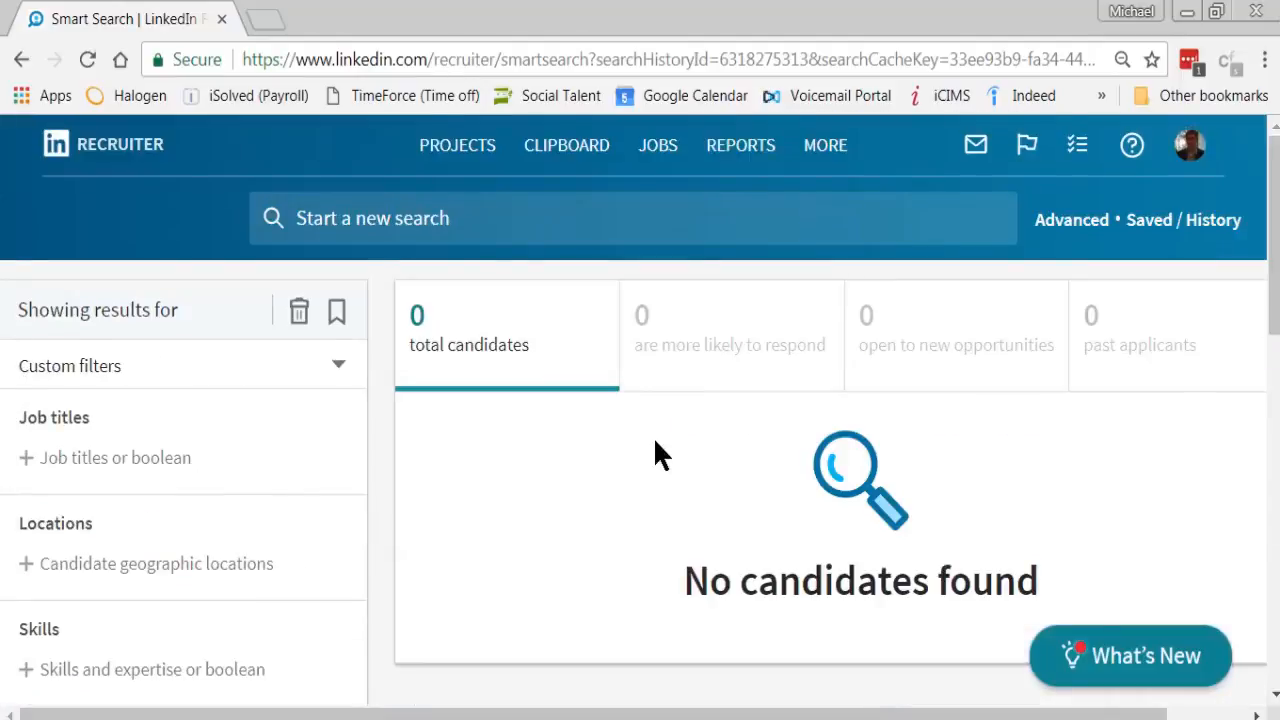
# - Add the Keywords filter "analyst" AND ("SQL" OR "SSRS") on the results page and apply it
pyautogui.scroll(-3, 656, 444)
pyautogui.scroll(-7, 660, 455)
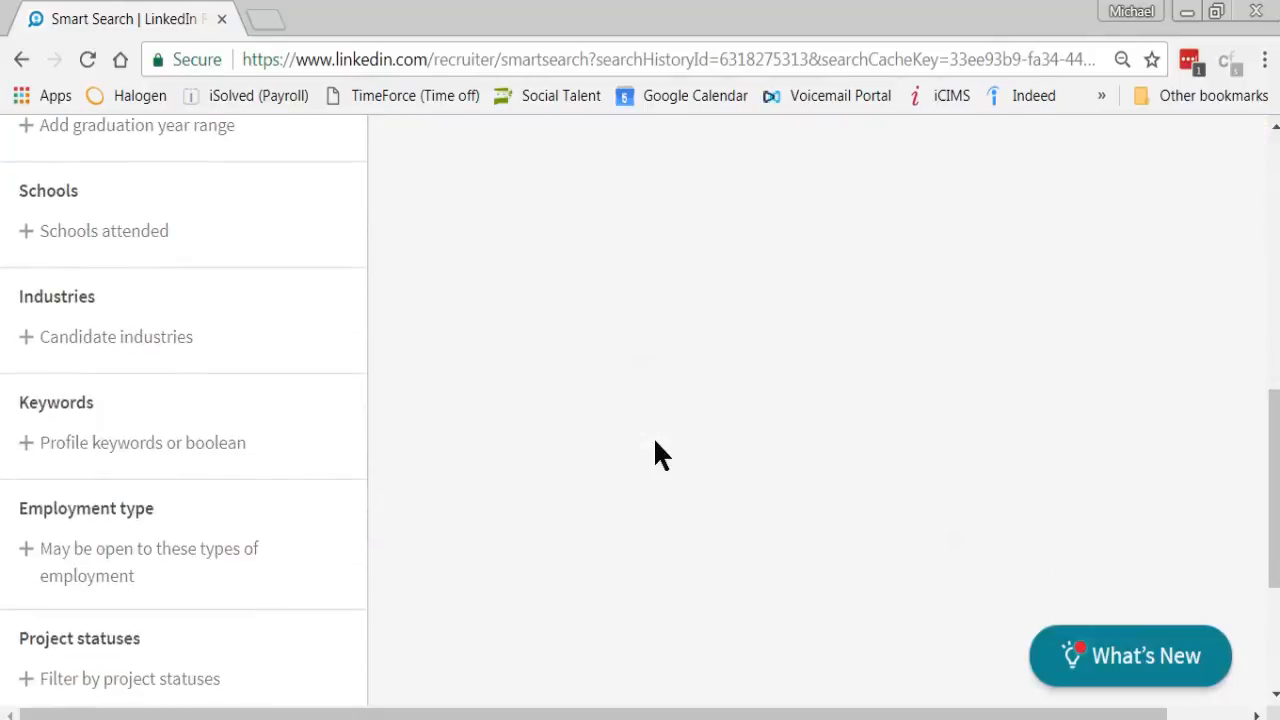
pyautogui.scroll(4, 660, 455)
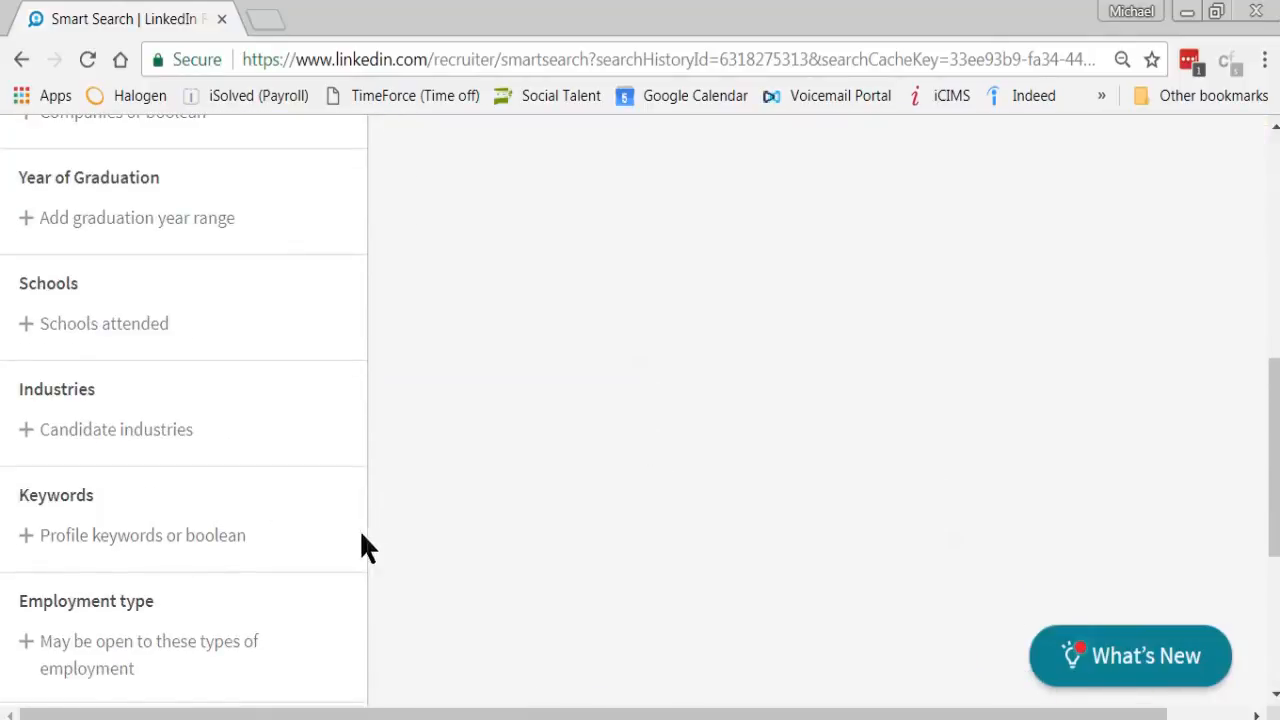
pyautogui.click(195, 540)
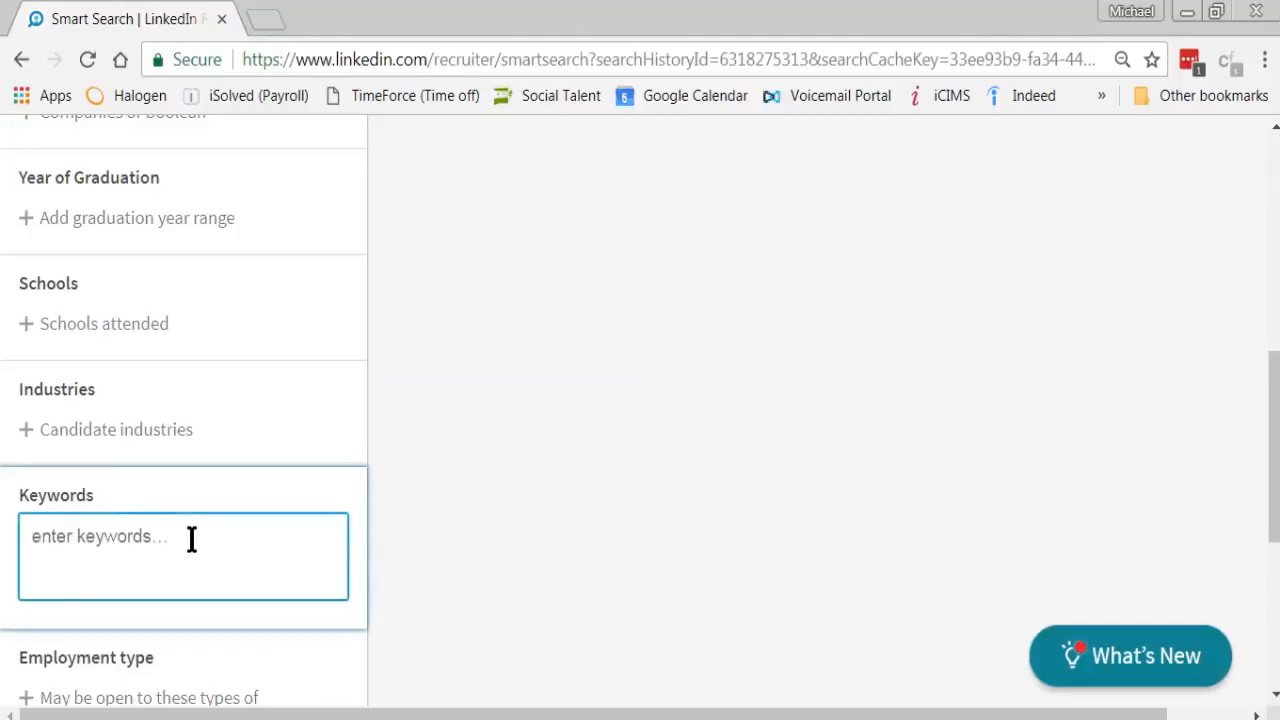
pyautogui.write('"a')
pyautogui.press('BackSpace')
pyautogui.press('BackSpace')
pyautogui.write('"analyst" ')
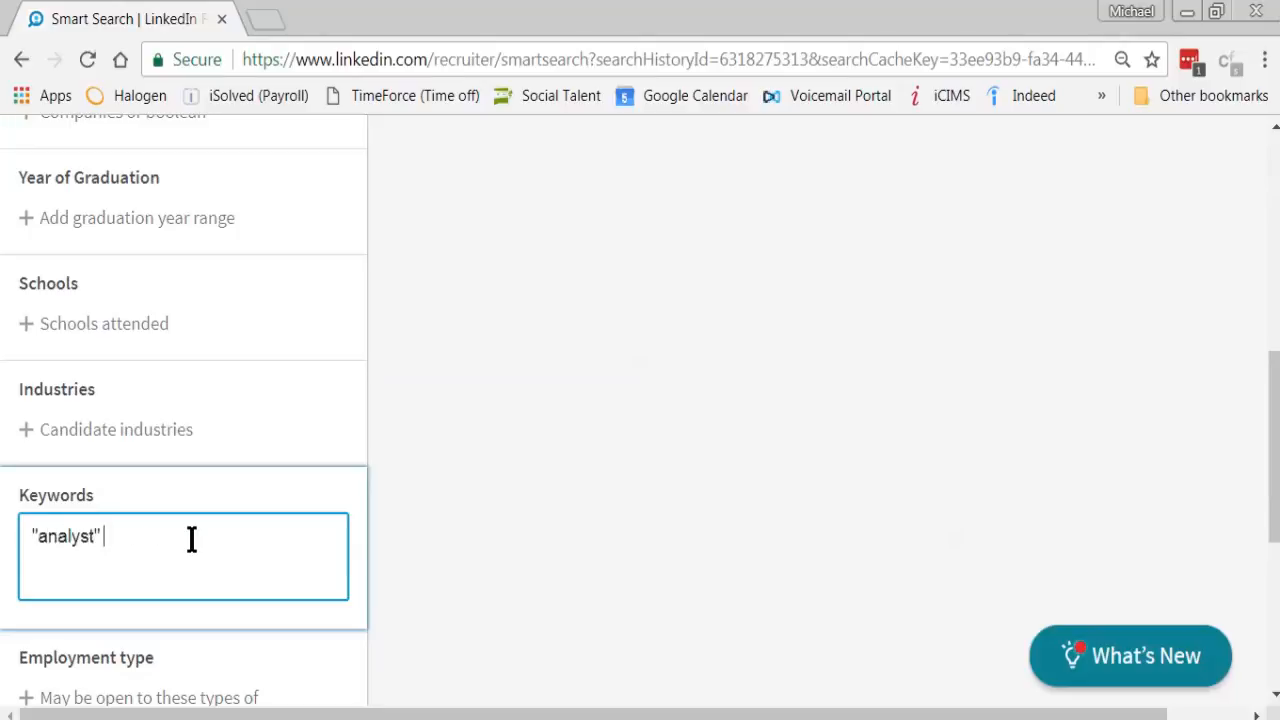
pyautogui.write('AND ("SQL" OR "SSRS')
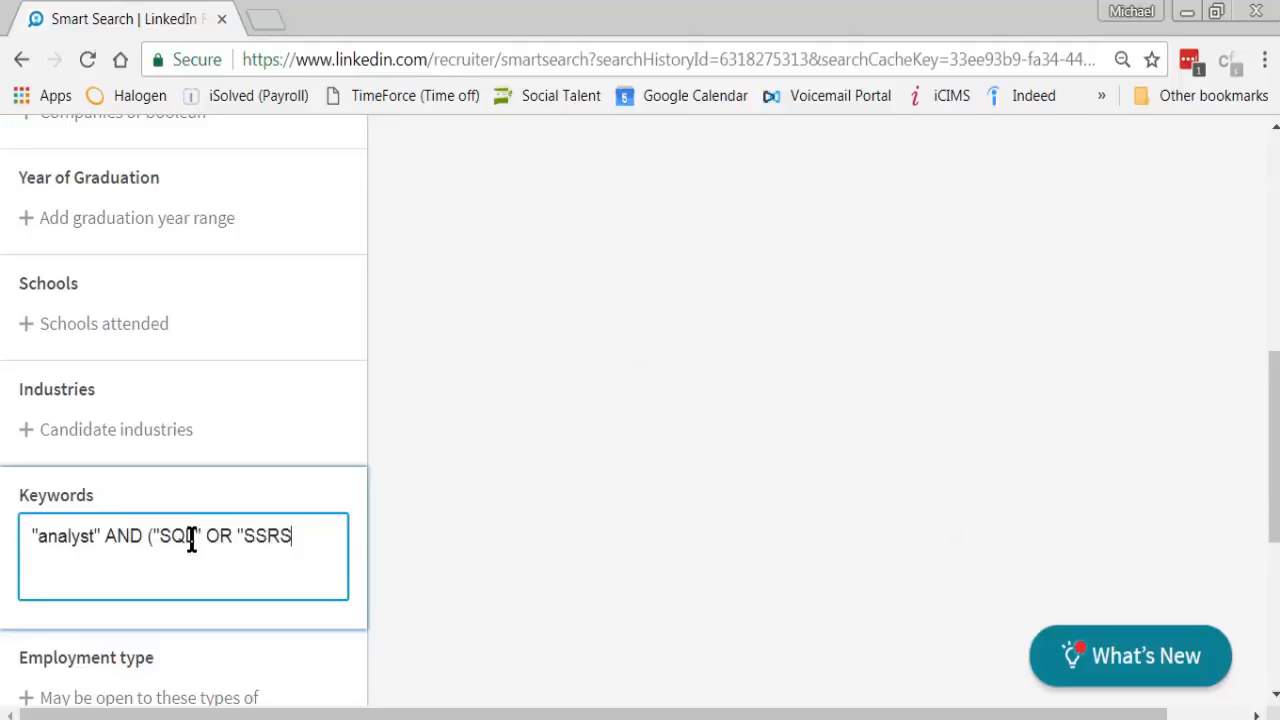
pyautogui.write('")')
pyautogui.press('Return')
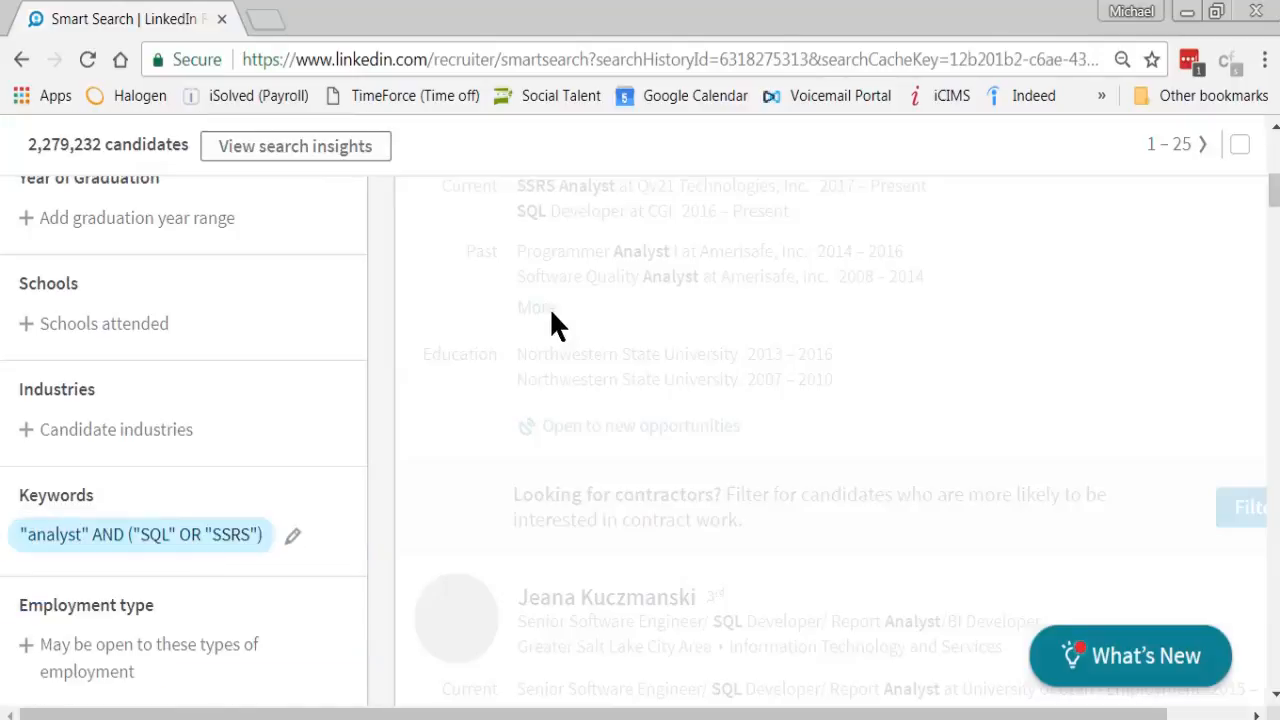
# - Look over the keyword search results and filter list, and open the advanced filters for this search
pyautogui.scroll(3, 549, 308)
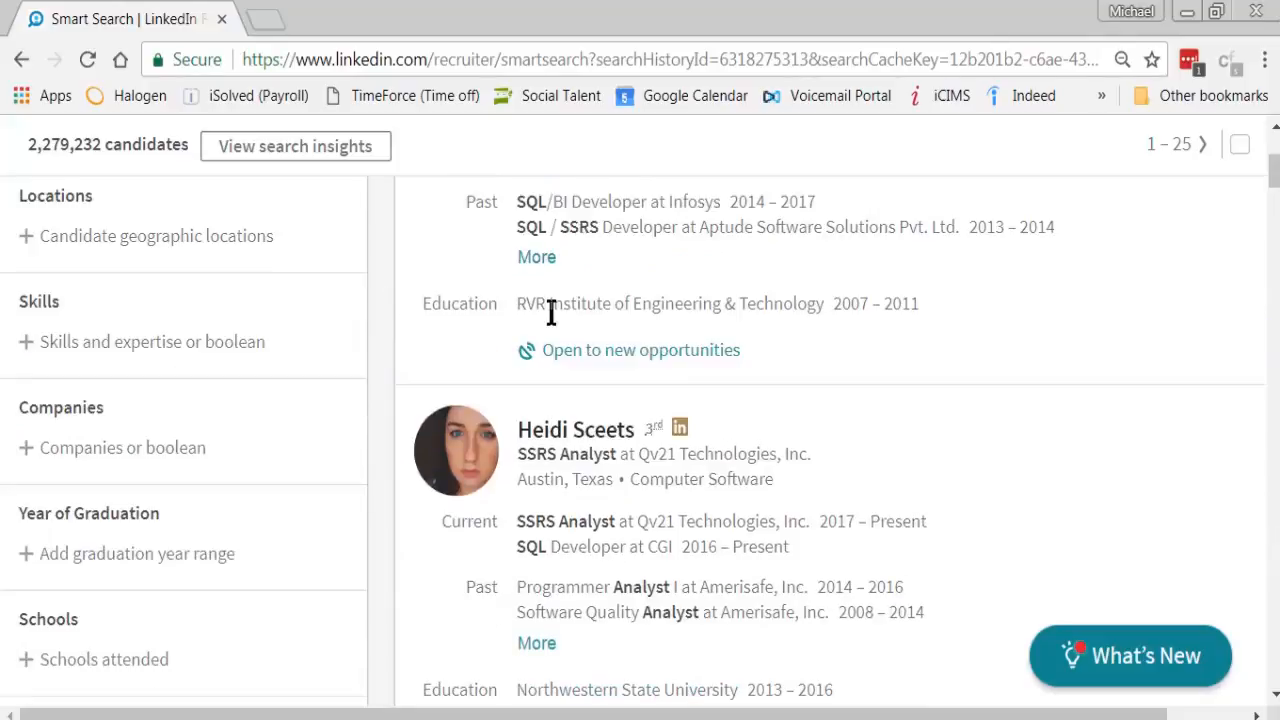
pyautogui.scroll(3, 551, 313)
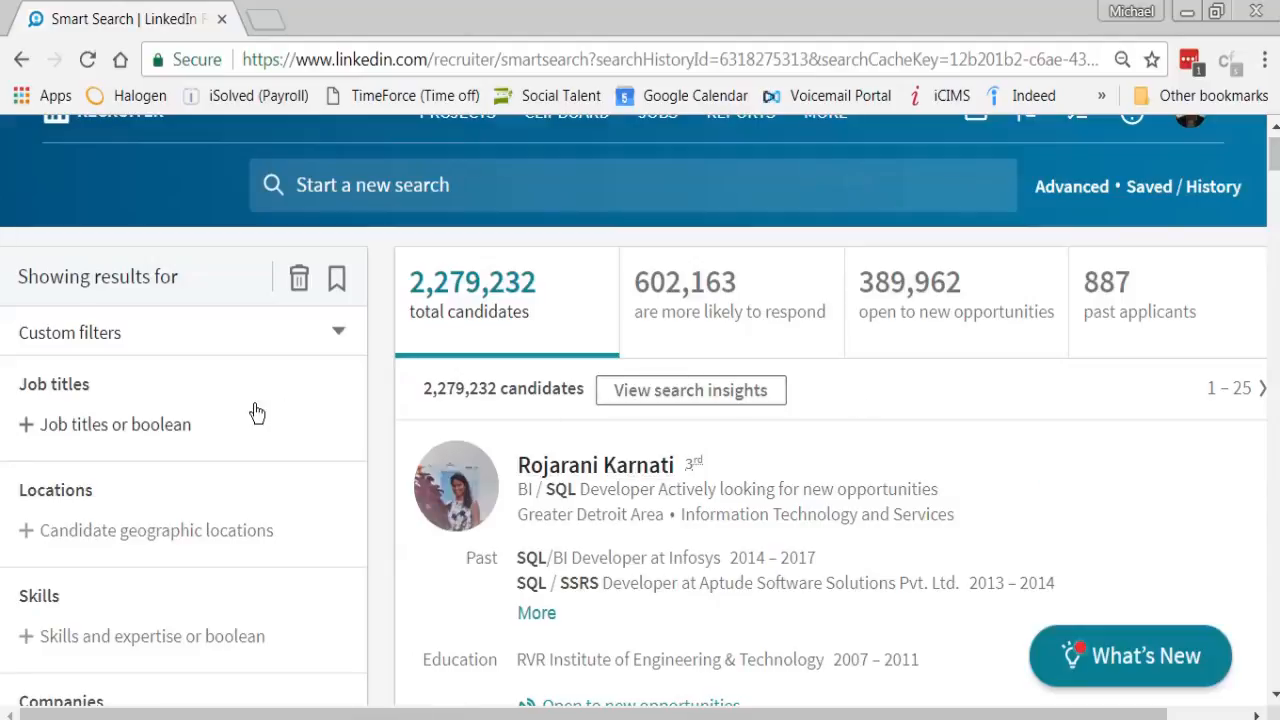
pyautogui.scroll(-3, 180, 423)
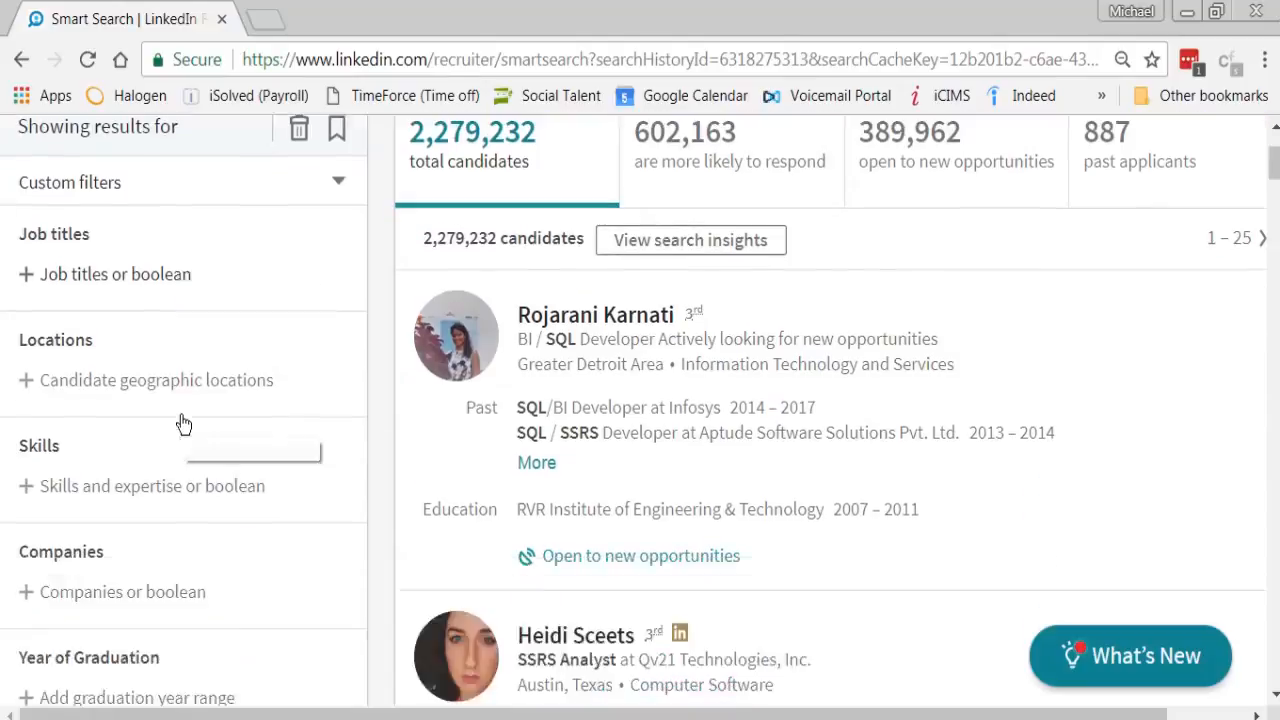
pyautogui.scroll(-8, 185, 450)
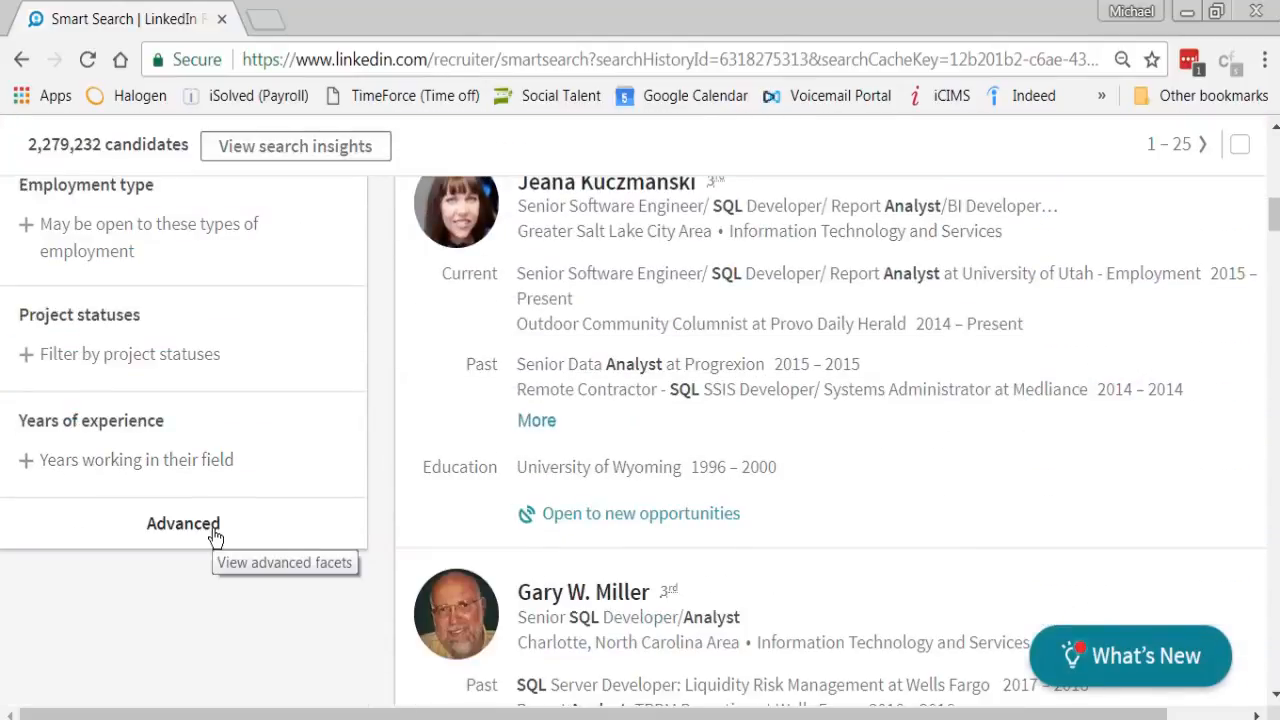
pyautogui.click(215, 537)
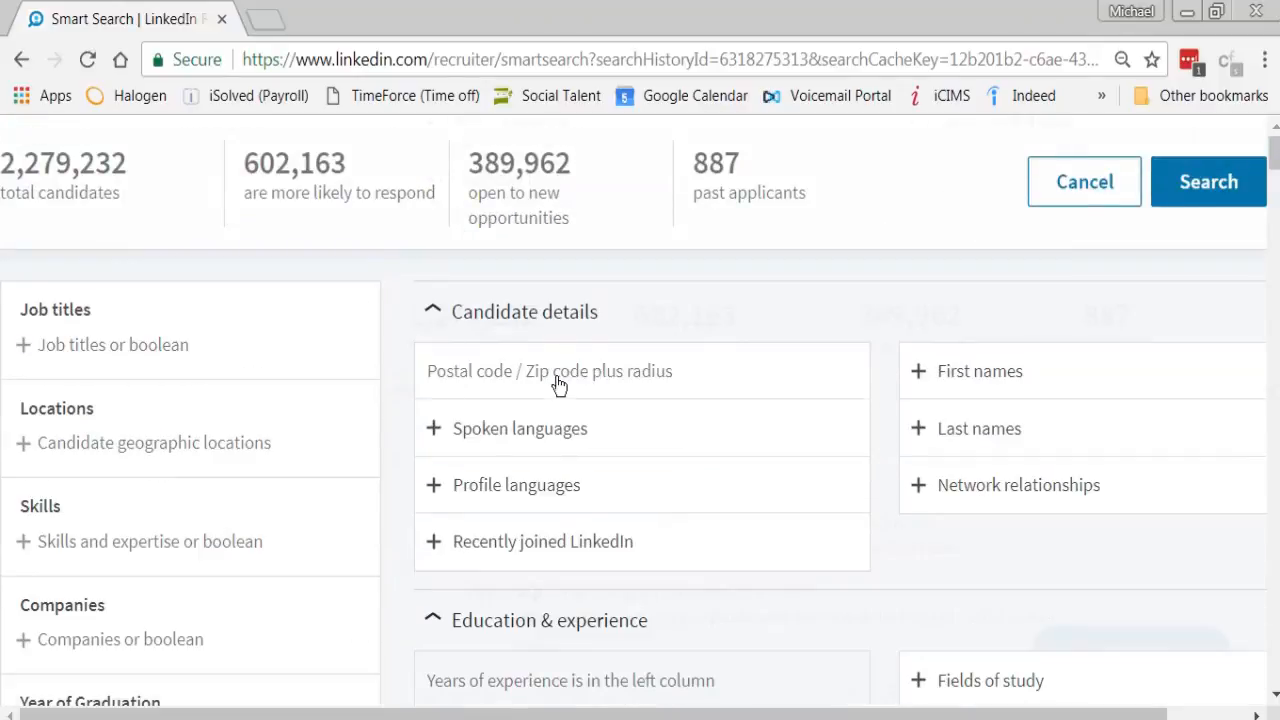
# - Set the Postal code / Zip code filter to United States with postal code 23219 and run the search
pyautogui.click(558, 386)
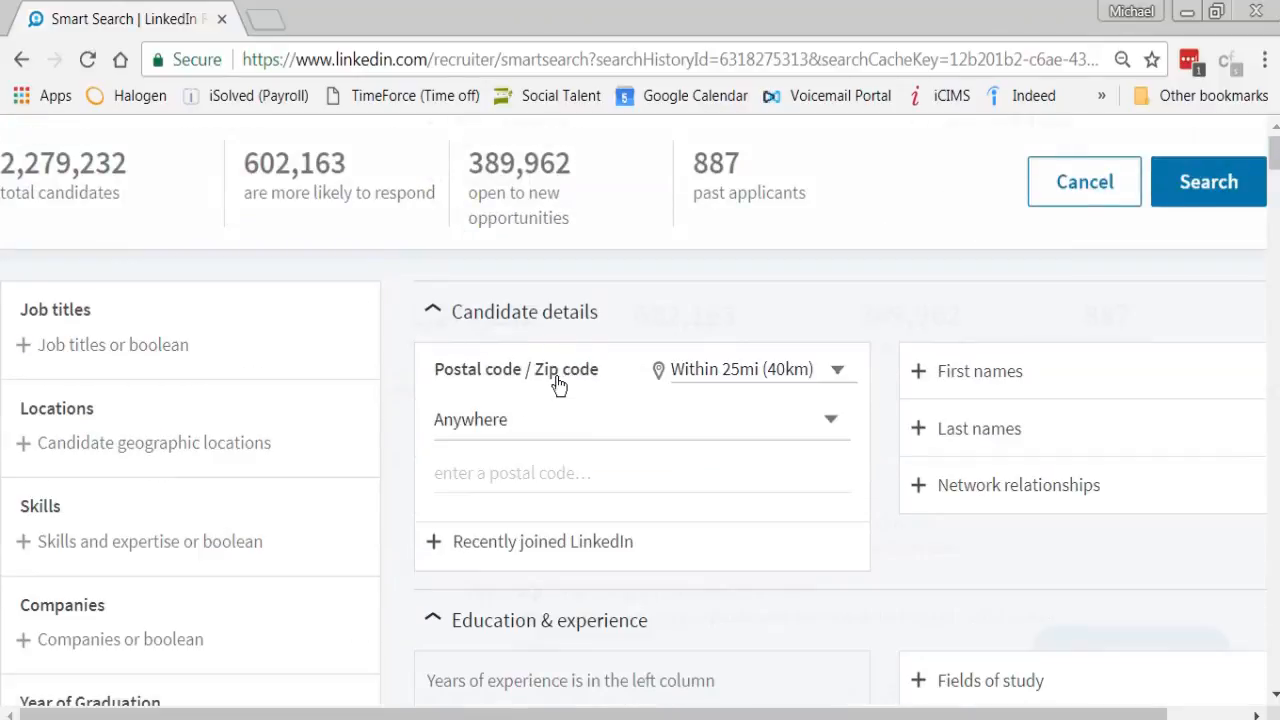
pyautogui.click(647, 420)
pyautogui.press('u')
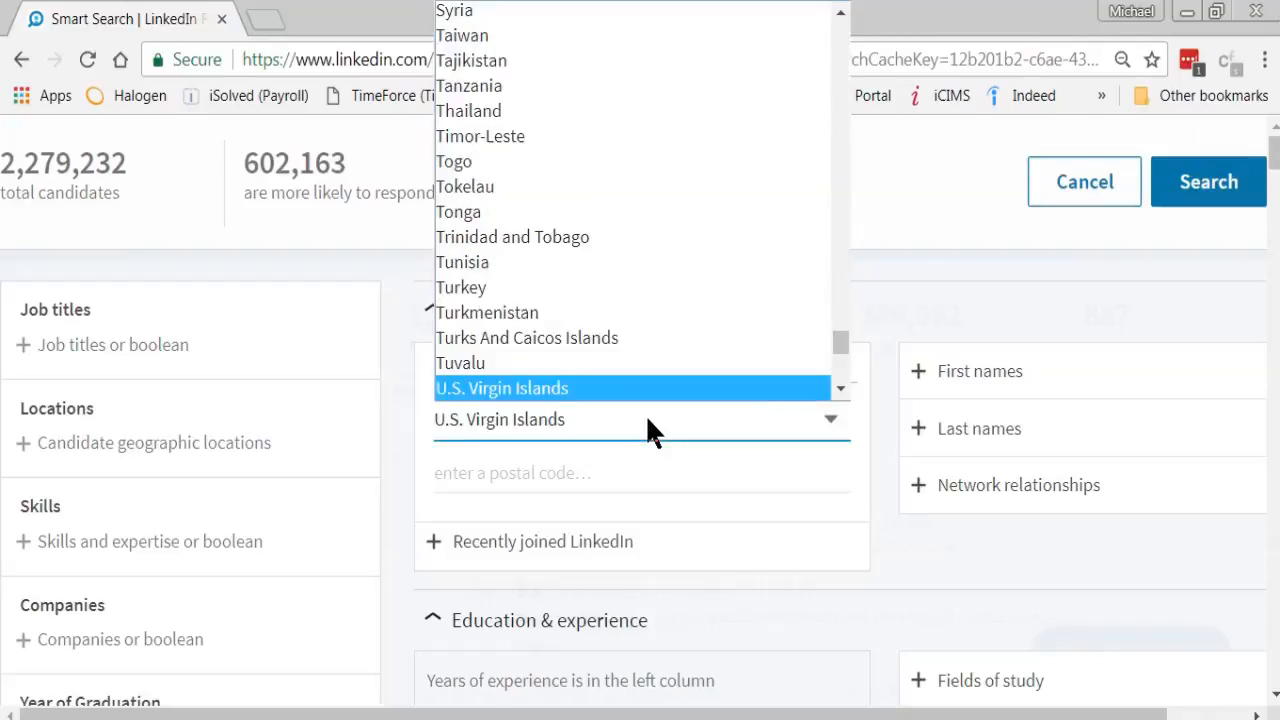
pyautogui.press('n')
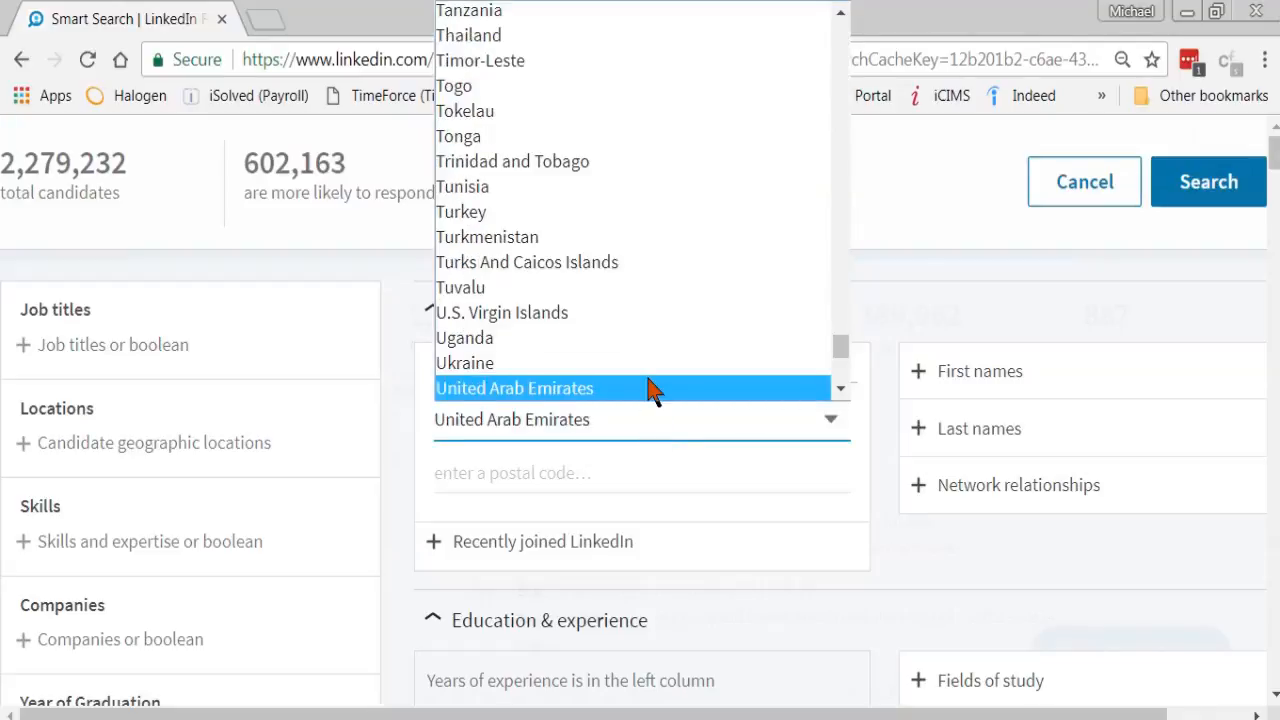
pyautogui.scroll(-2, 655, 366)
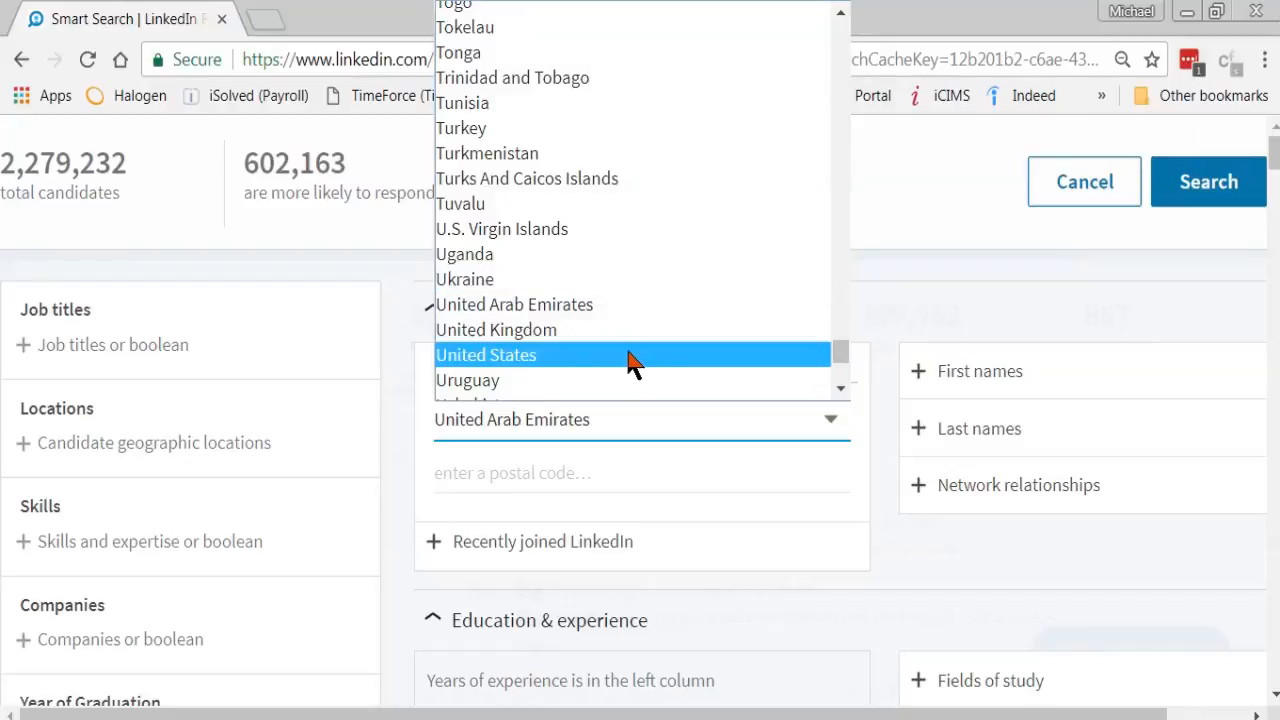
pyautogui.click(630, 362)
pyautogui.click(550, 470)
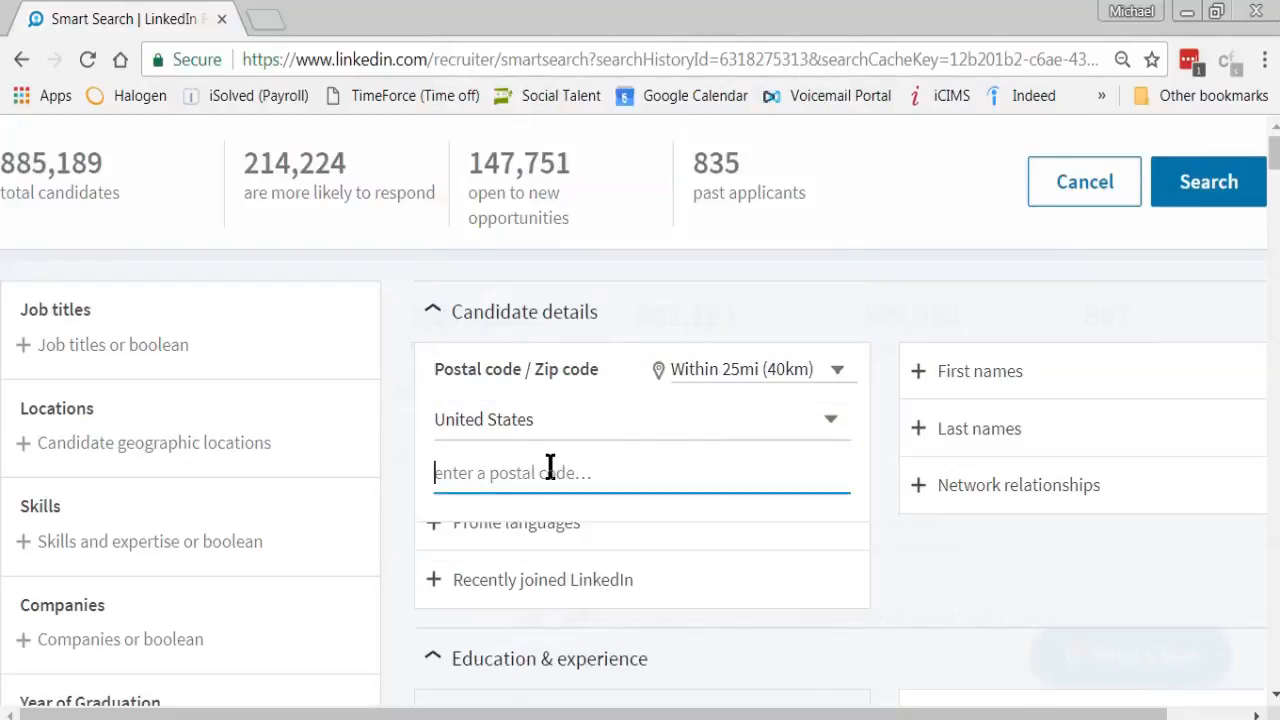
pyautogui.write('23219')
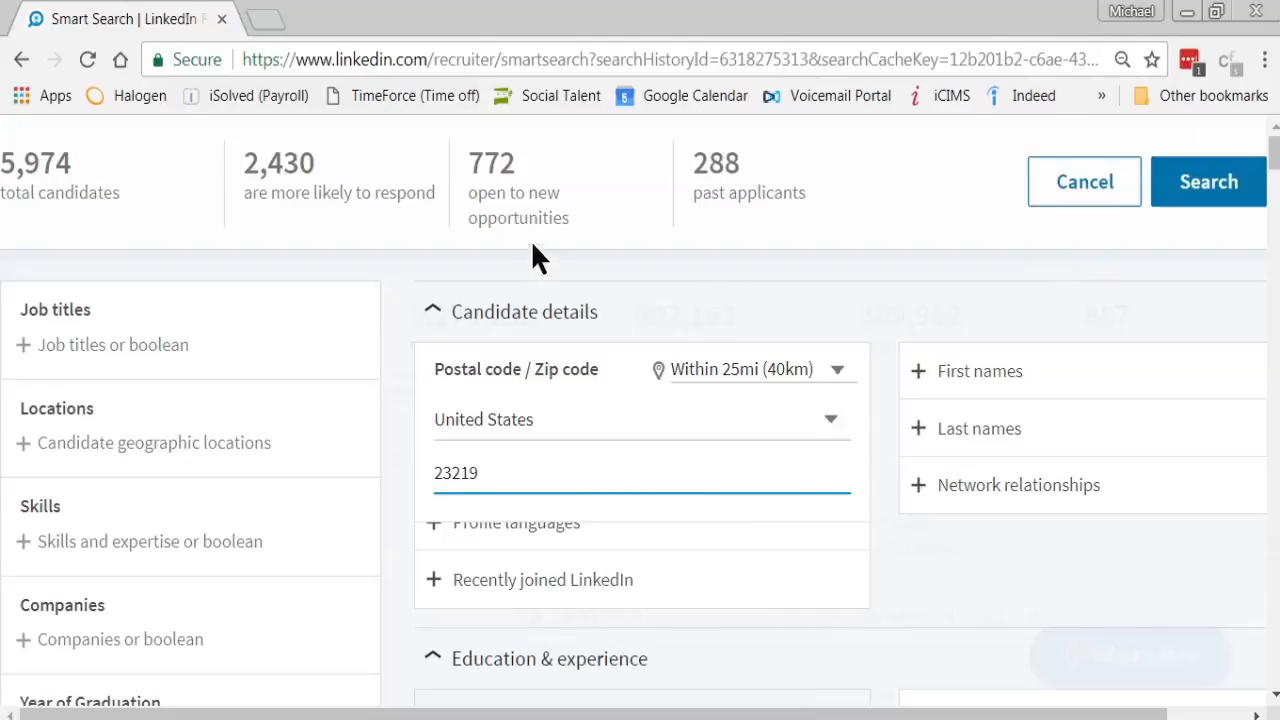
pyautogui.click(1218, 204)
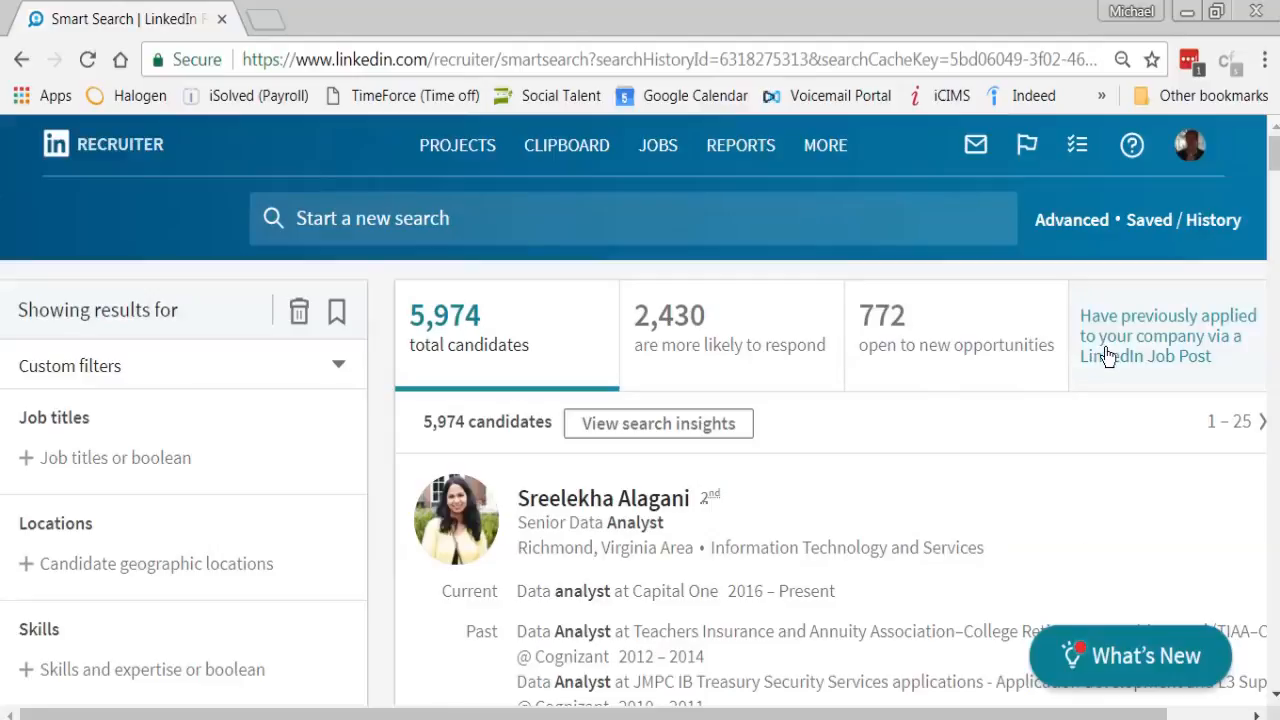
# - View the additional candidate spotlight options beside past applicants and close their list
pyautogui.hscroll(2, 1107, 357)
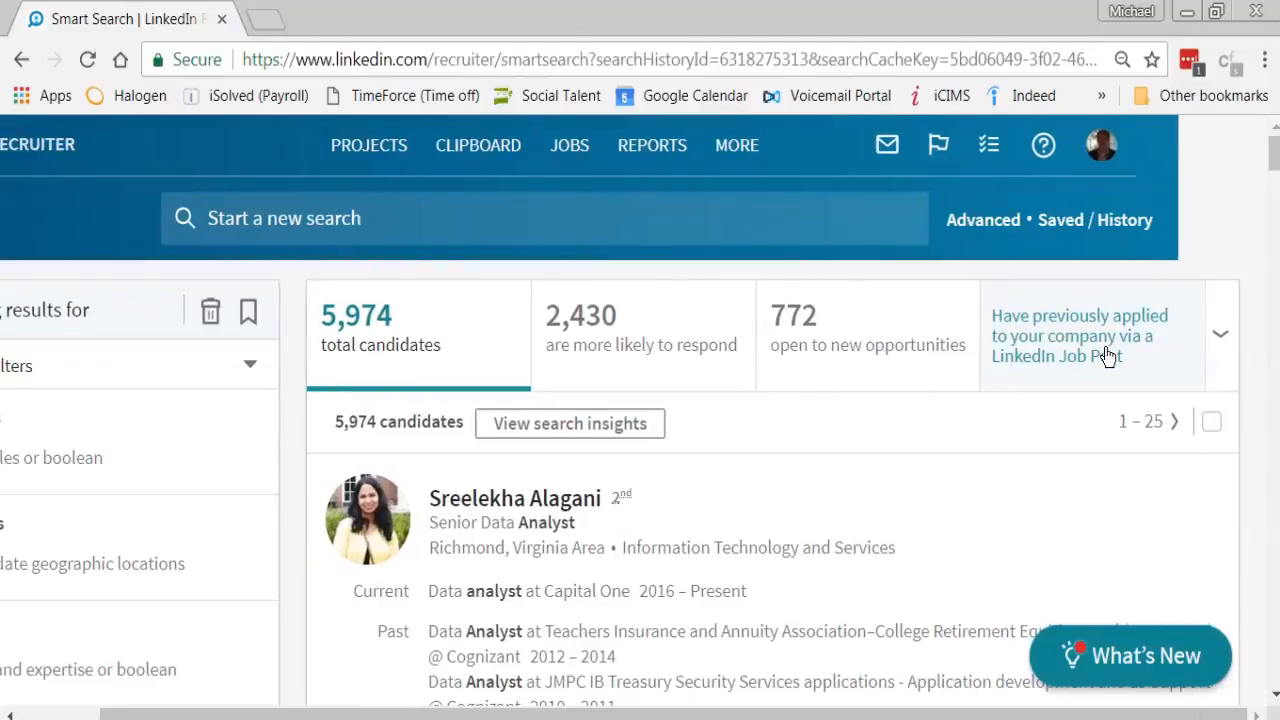
pyautogui.click(1221, 340)
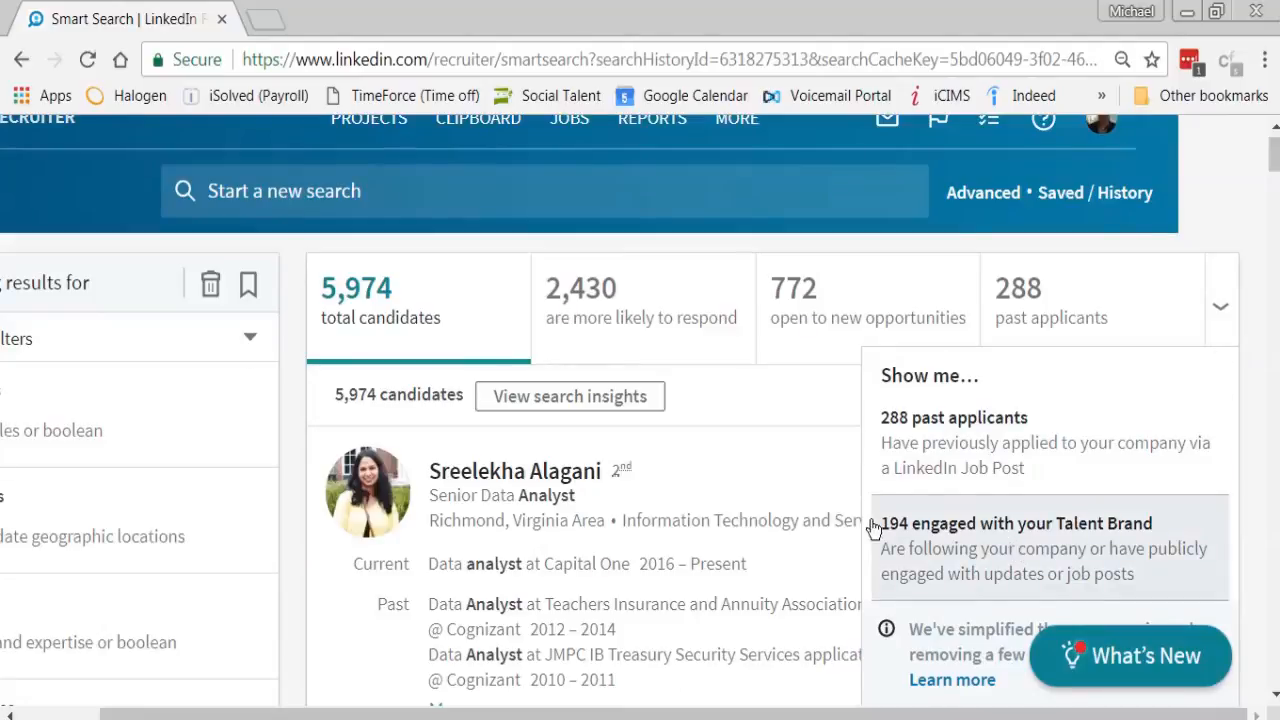
pyautogui.click(1222, 210)
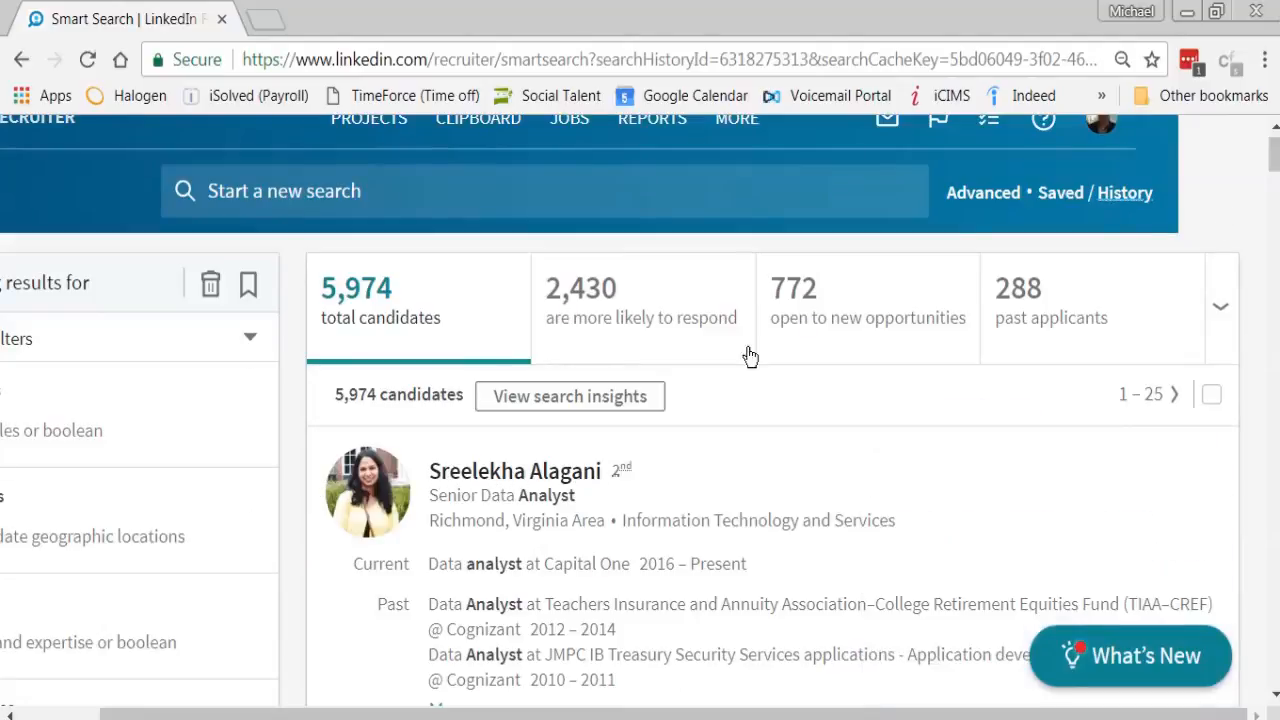
# - Start saving the current search and name it "Analyst AND SQL OR SSRIS within 25 miles of 23219"
pyautogui.hscroll(-2, 651, 417)
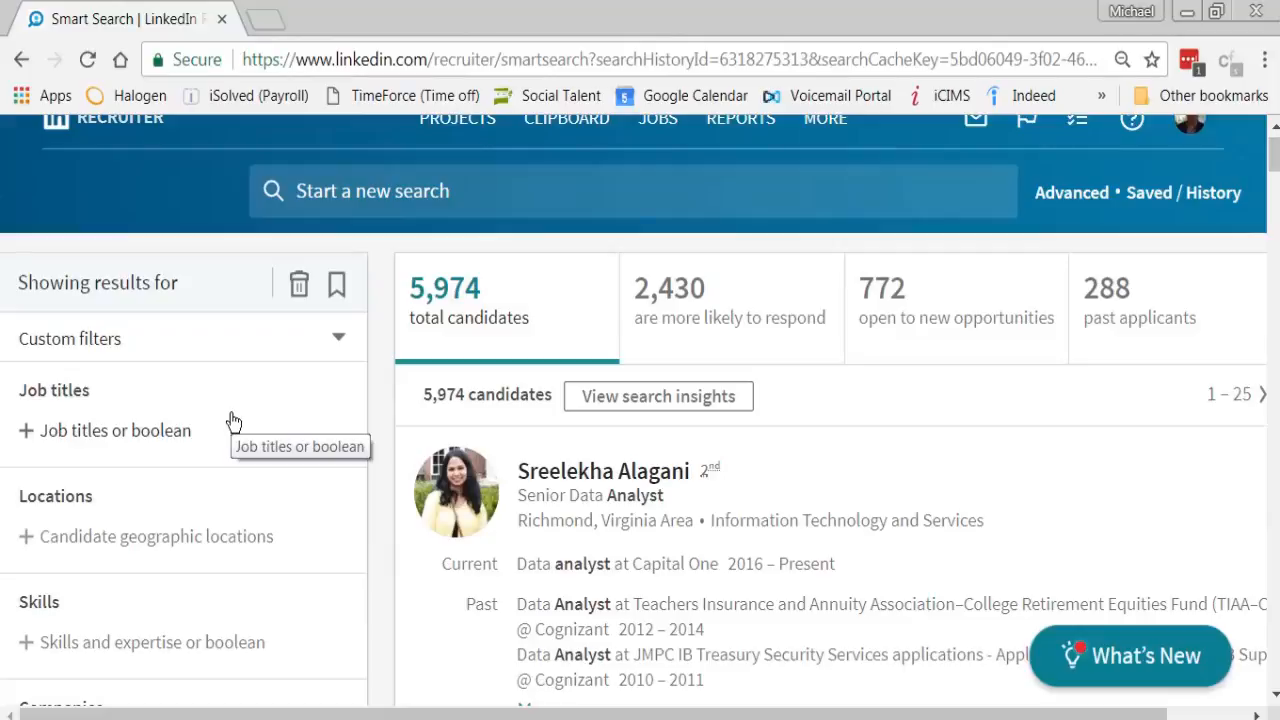
pyautogui.click(338, 286)
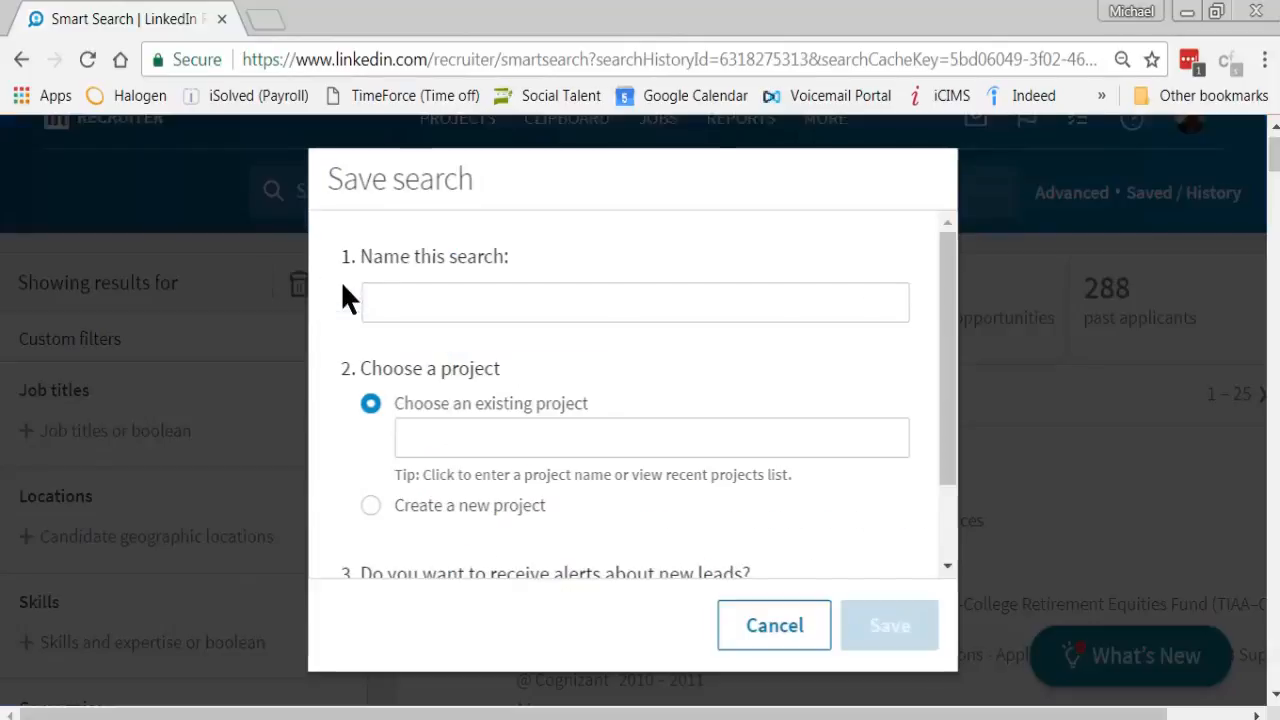
pyautogui.click(479, 313)
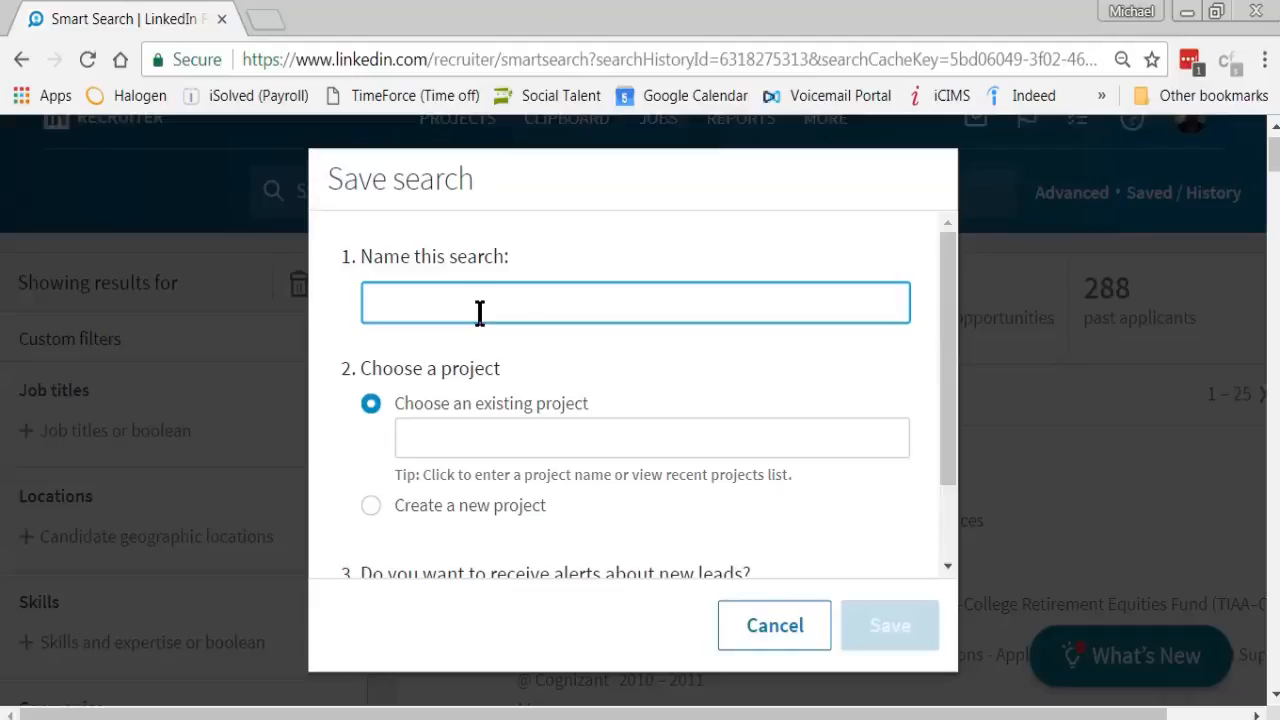
pyautogui.write('Analyst A')
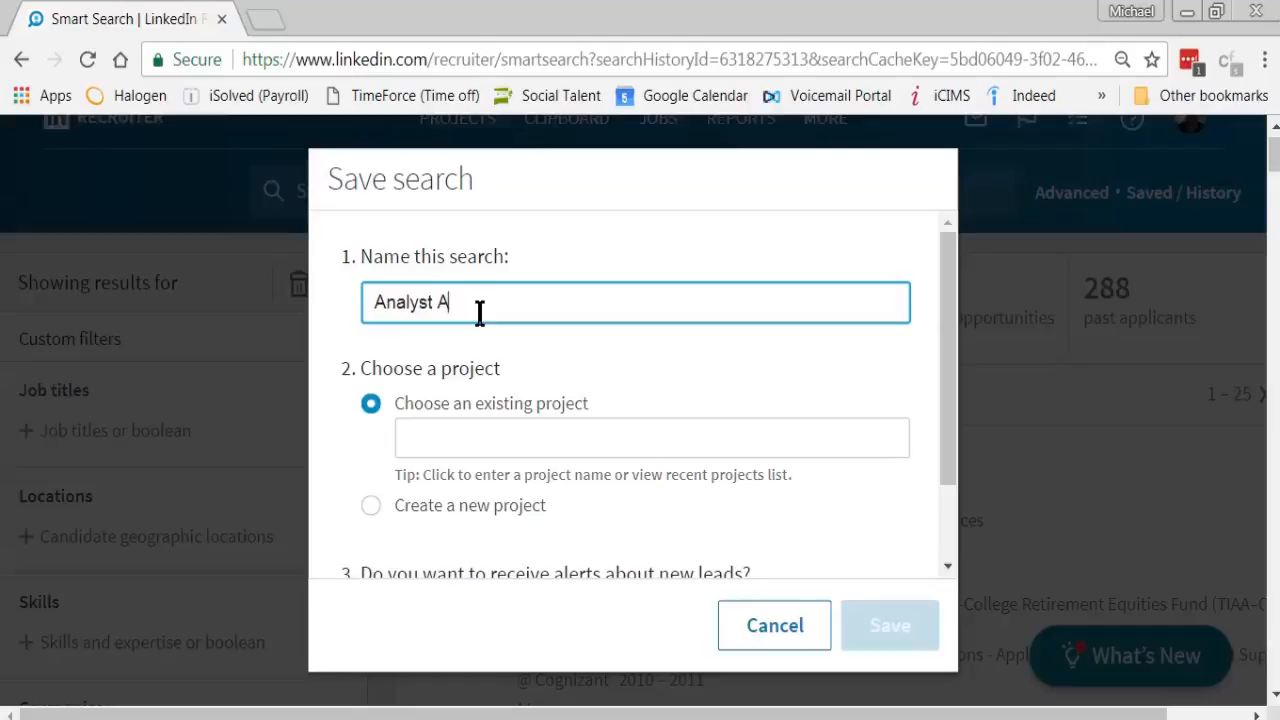
pyautogui.write('ND SQL OR SSRIS w')
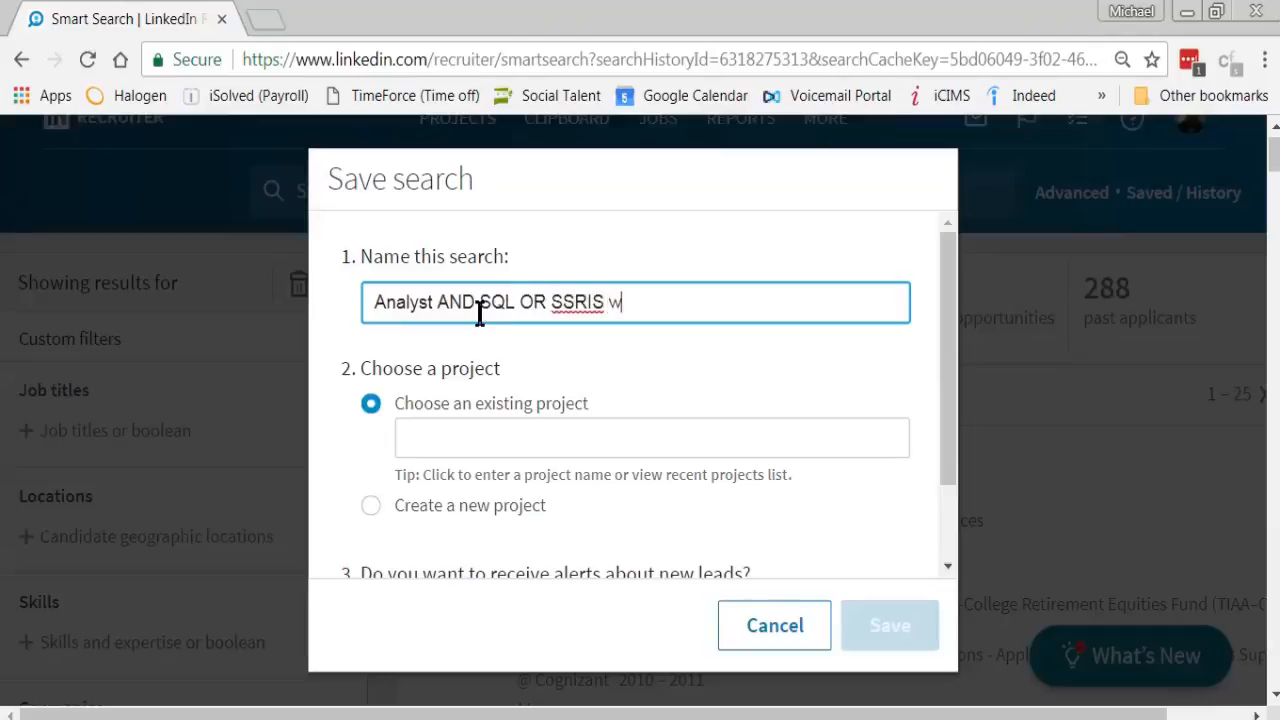
pyautogui.write('ithin 25 miles')
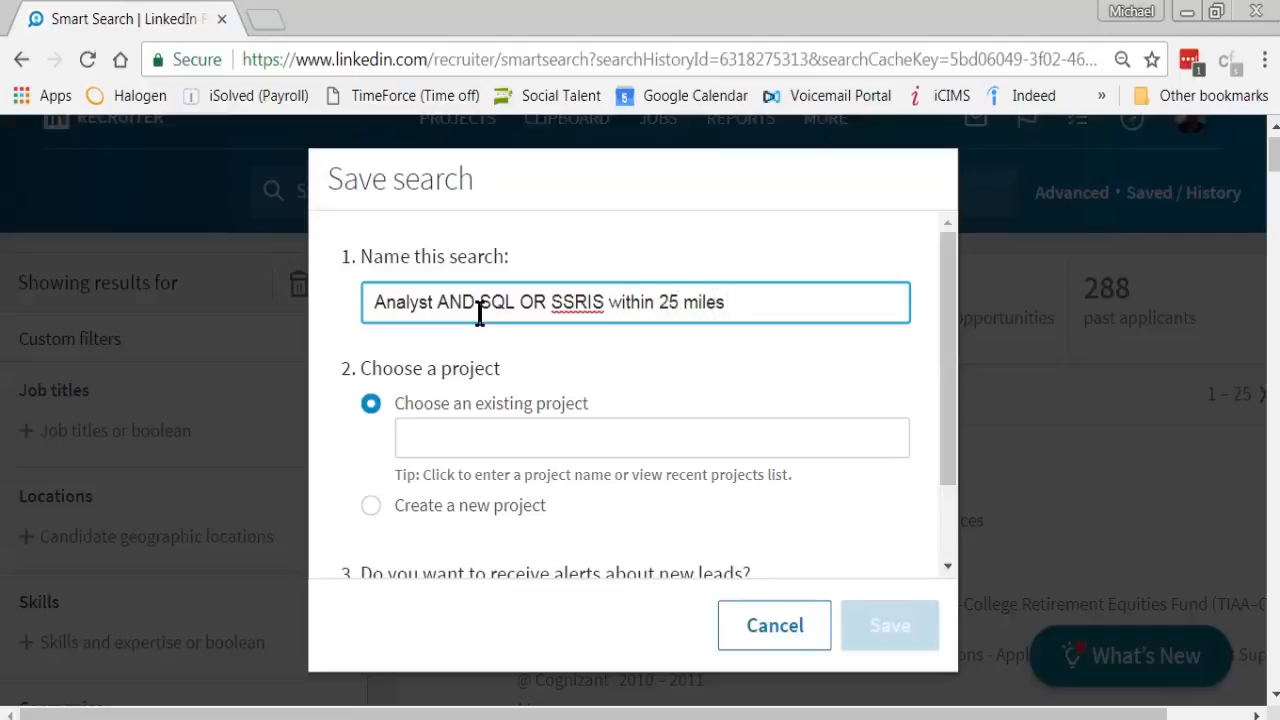
pyautogui.write(' of 2321')
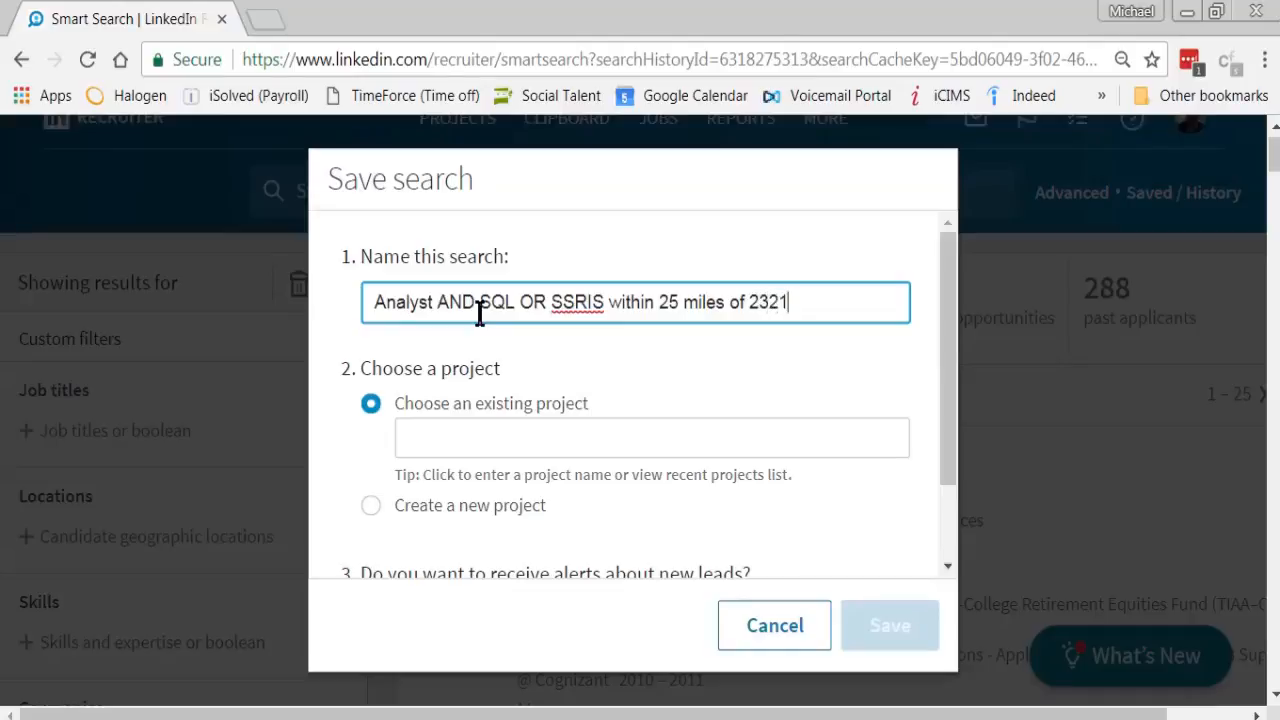
pyautogui.write('9')
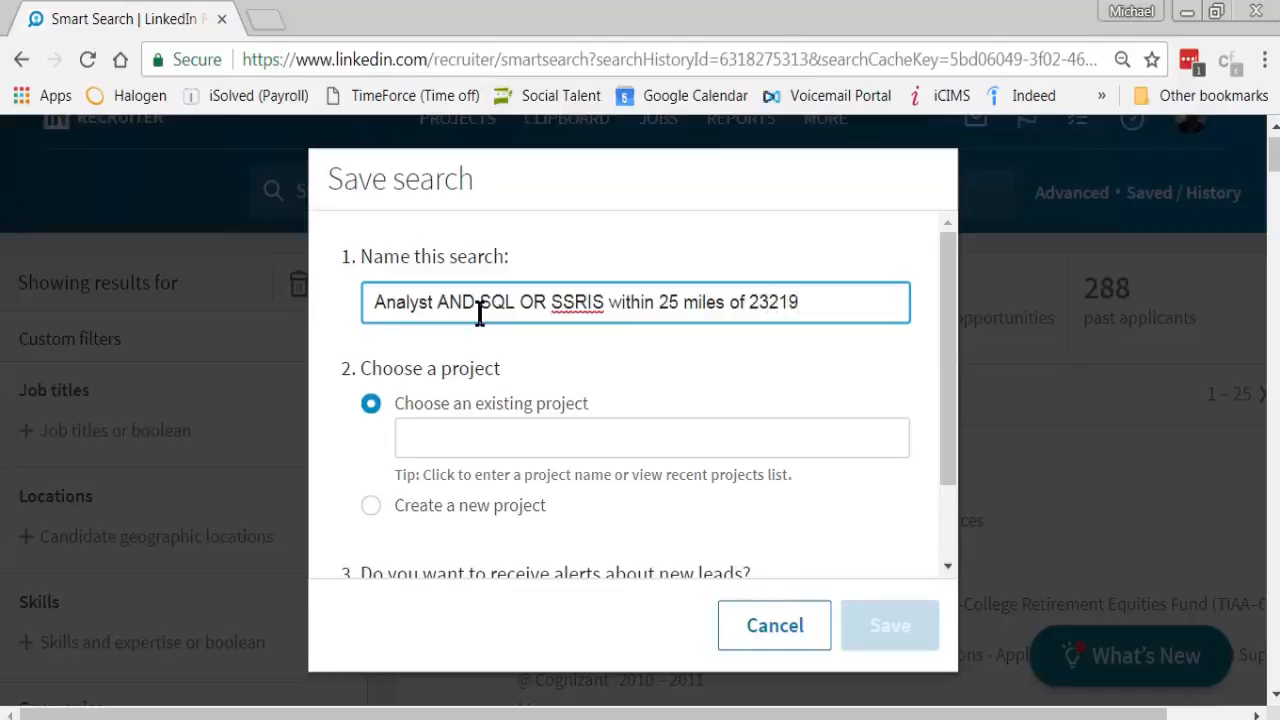
# - Assign the search to the existing project "Sample Project - Richmond, VA" and save it with new-lead alerts off
pyautogui.click(550, 434)
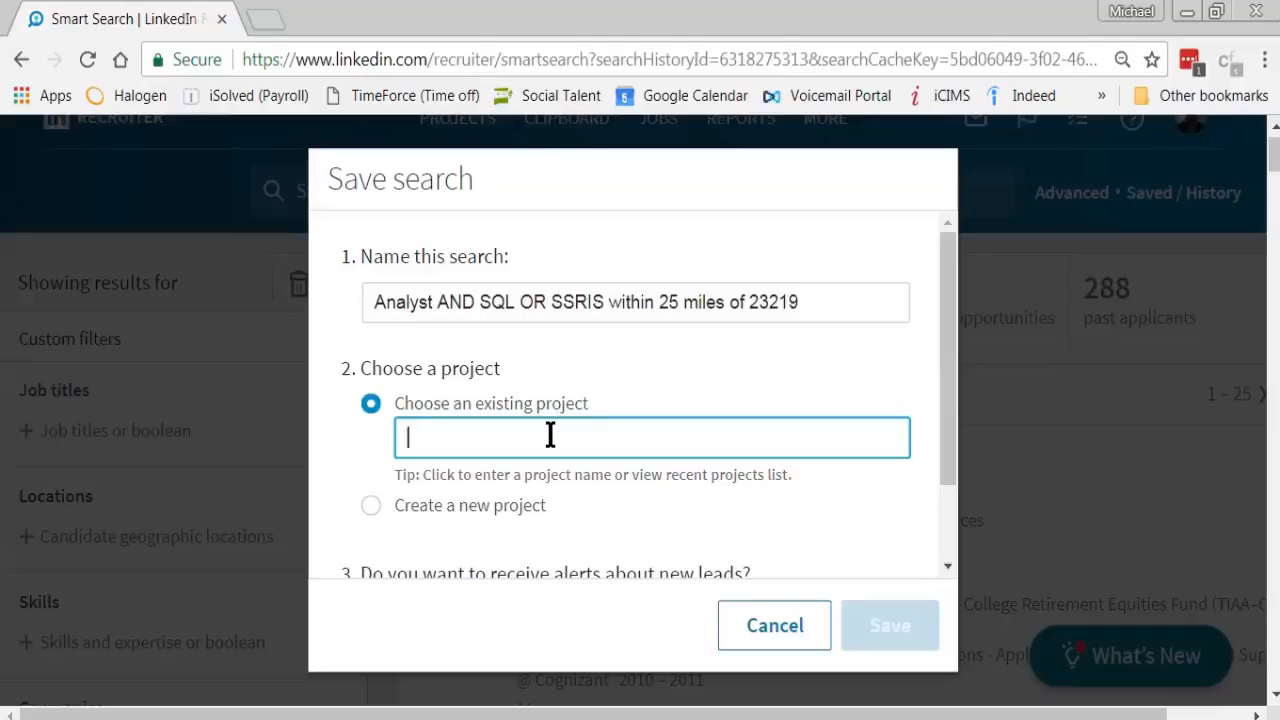
pyautogui.write('sam')
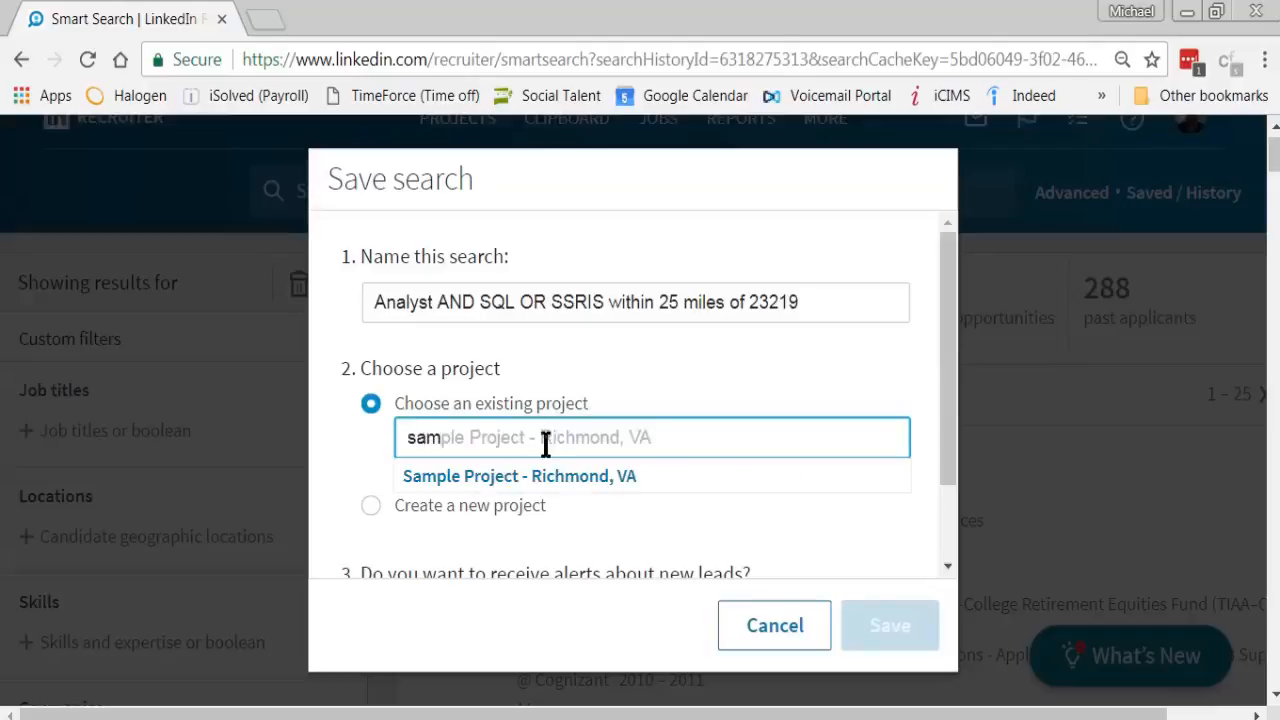
pyautogui.click(545, 478)
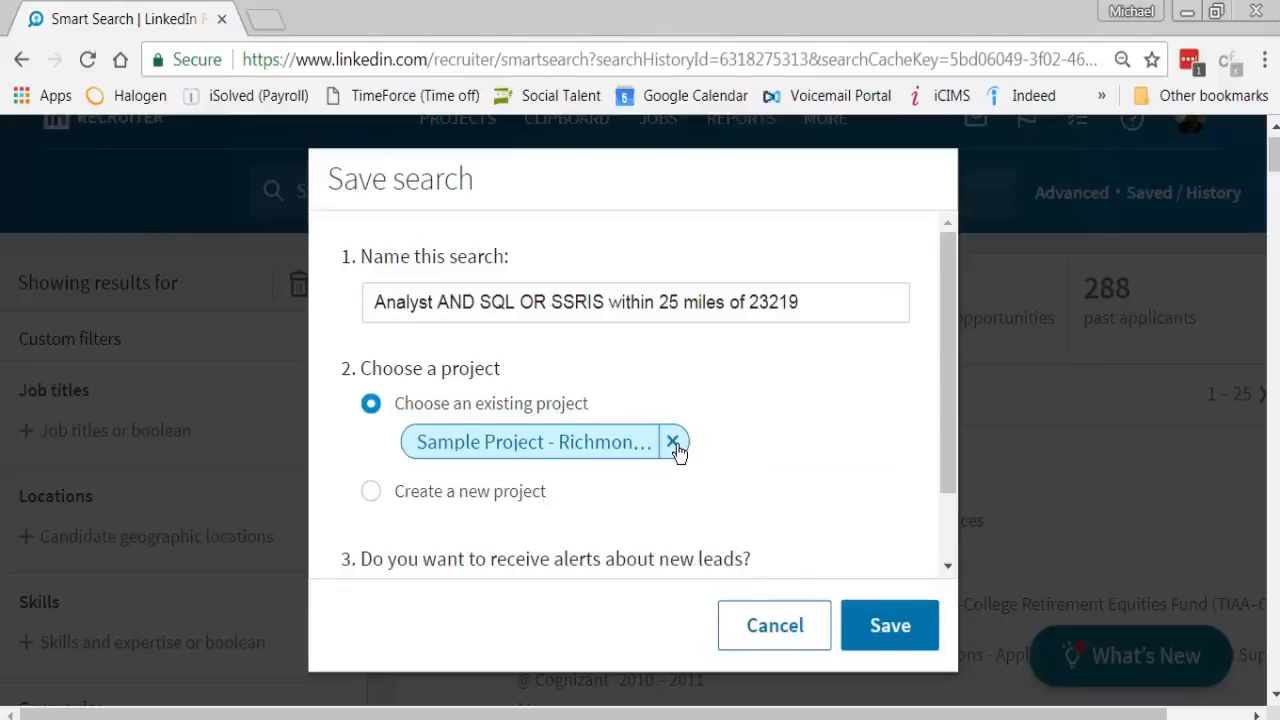
pyautogui.scroll(-1, 675, 450)
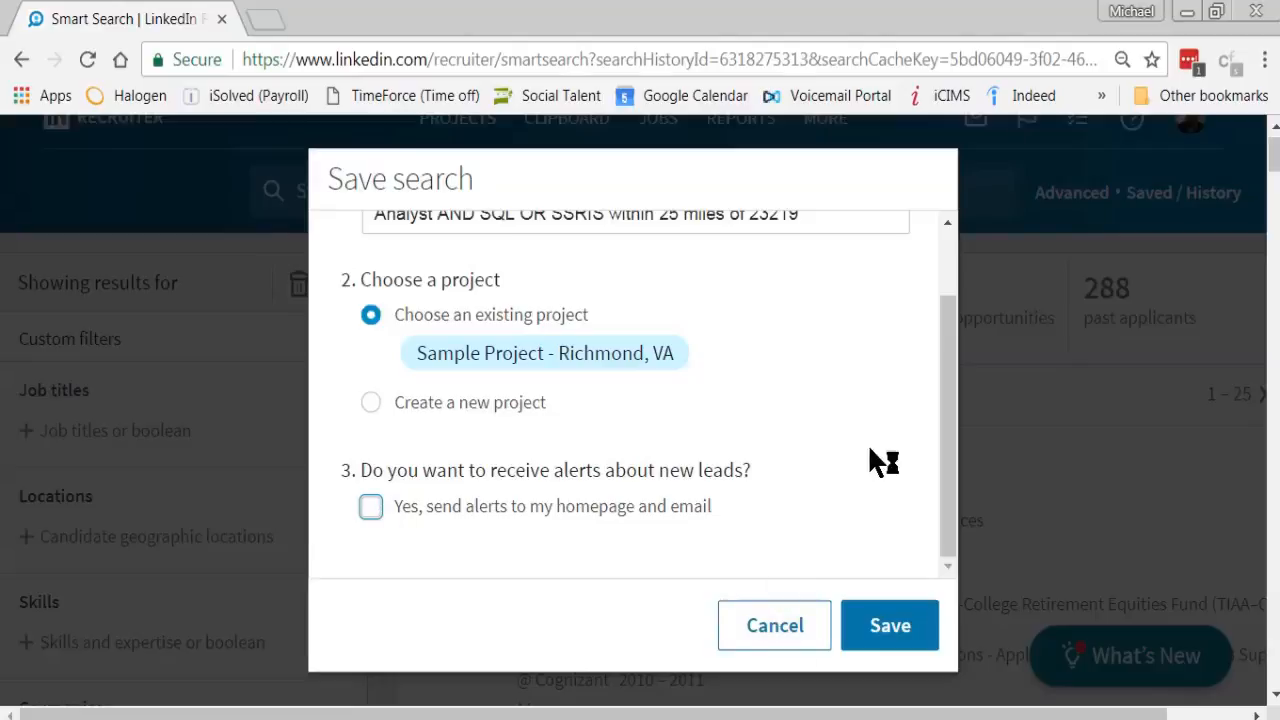
pyautogui.click(872, 622)
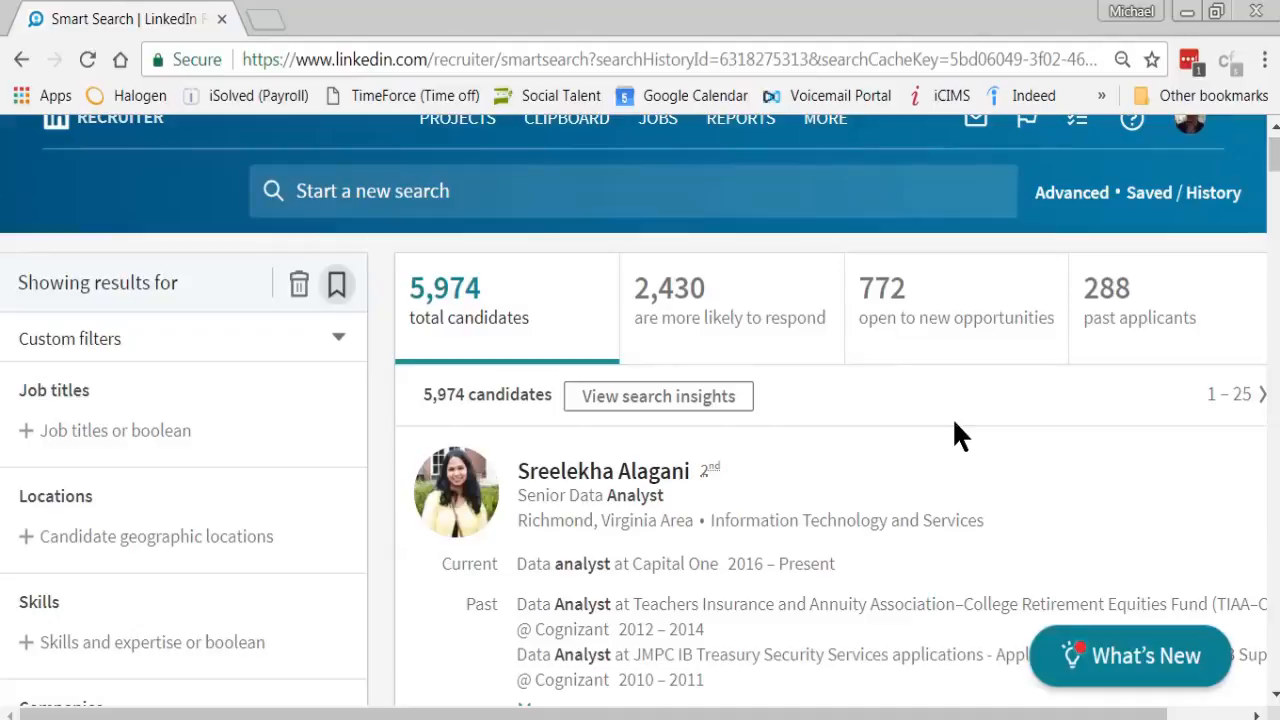
# - Select all candidates on the first results page and add them to the clipboard
pyautogui.scroll(-1, 952, 417)
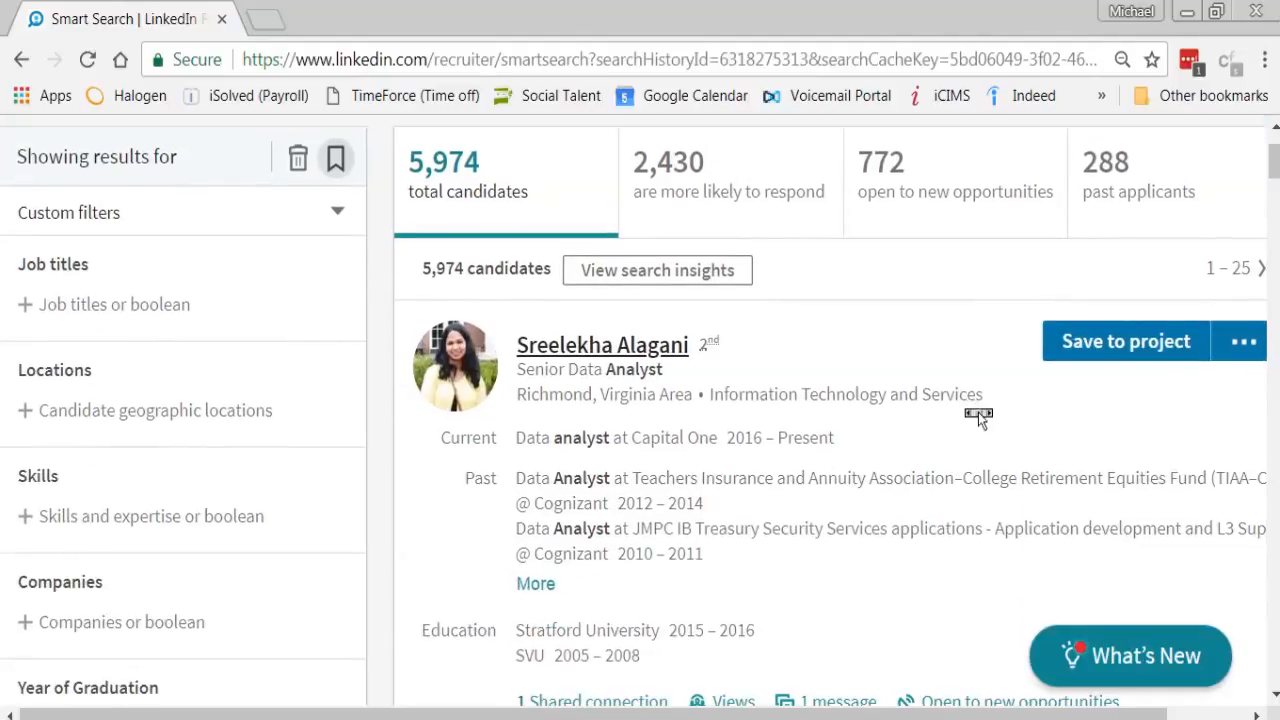
pyautogui.hscroll(2, 962, 404)
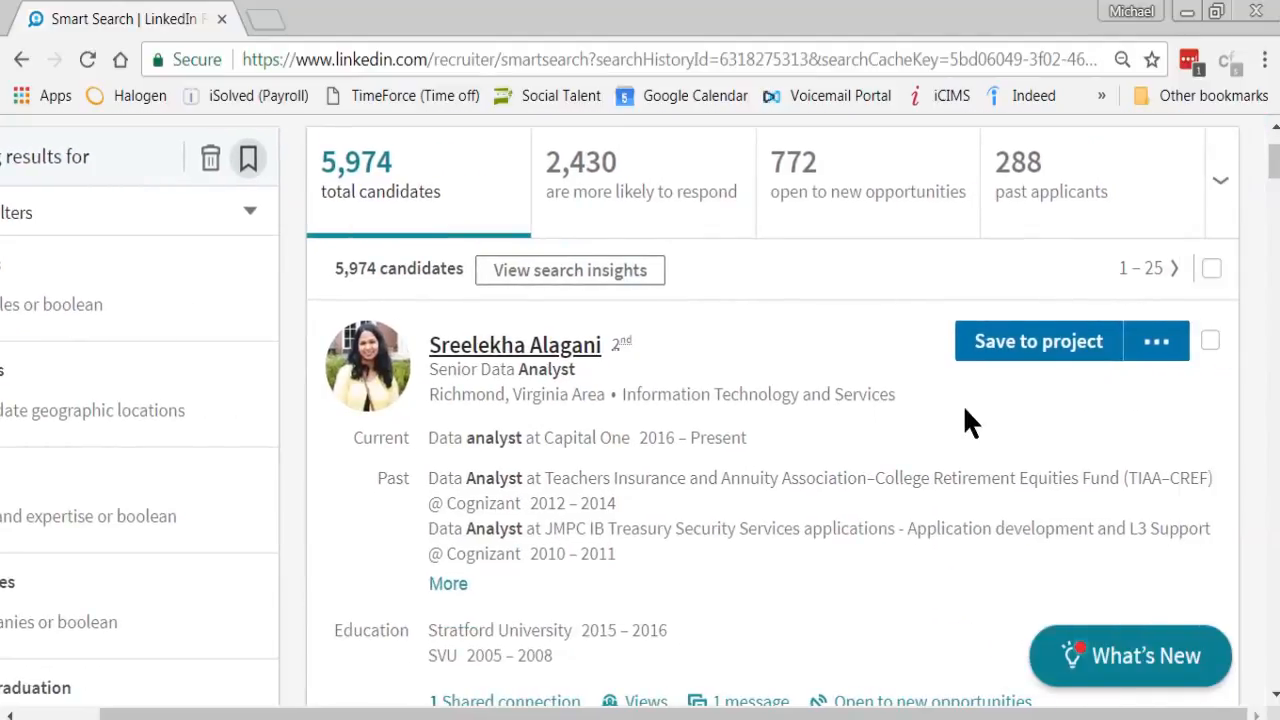
pyautogui.scroll(1, 962, 404)
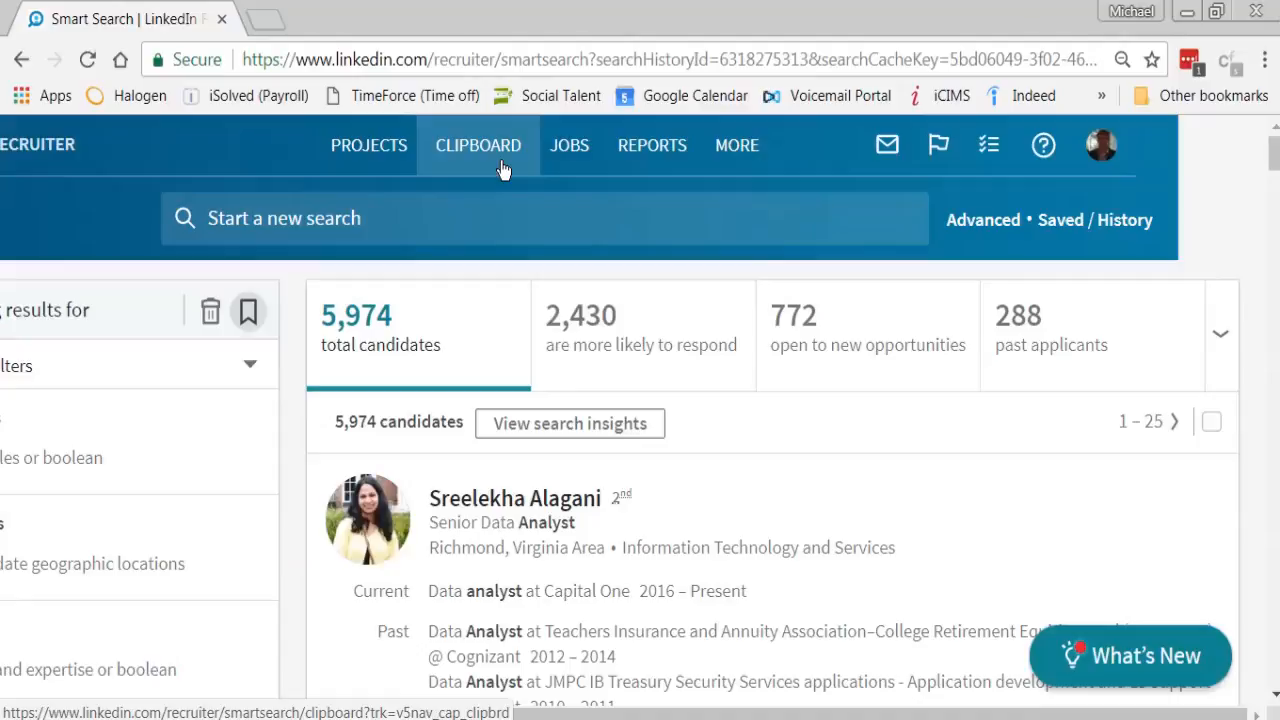
pyautogui.click(1207, 425)
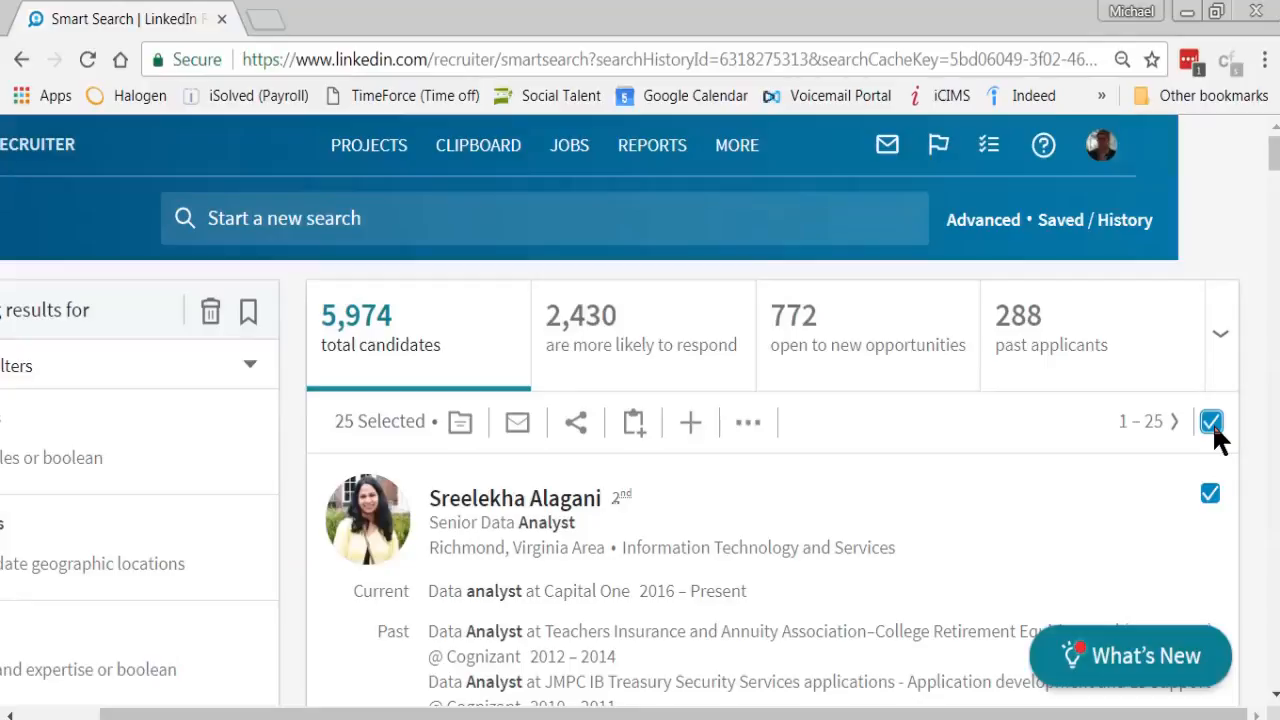
pyautogui.moveTo(601, 346)
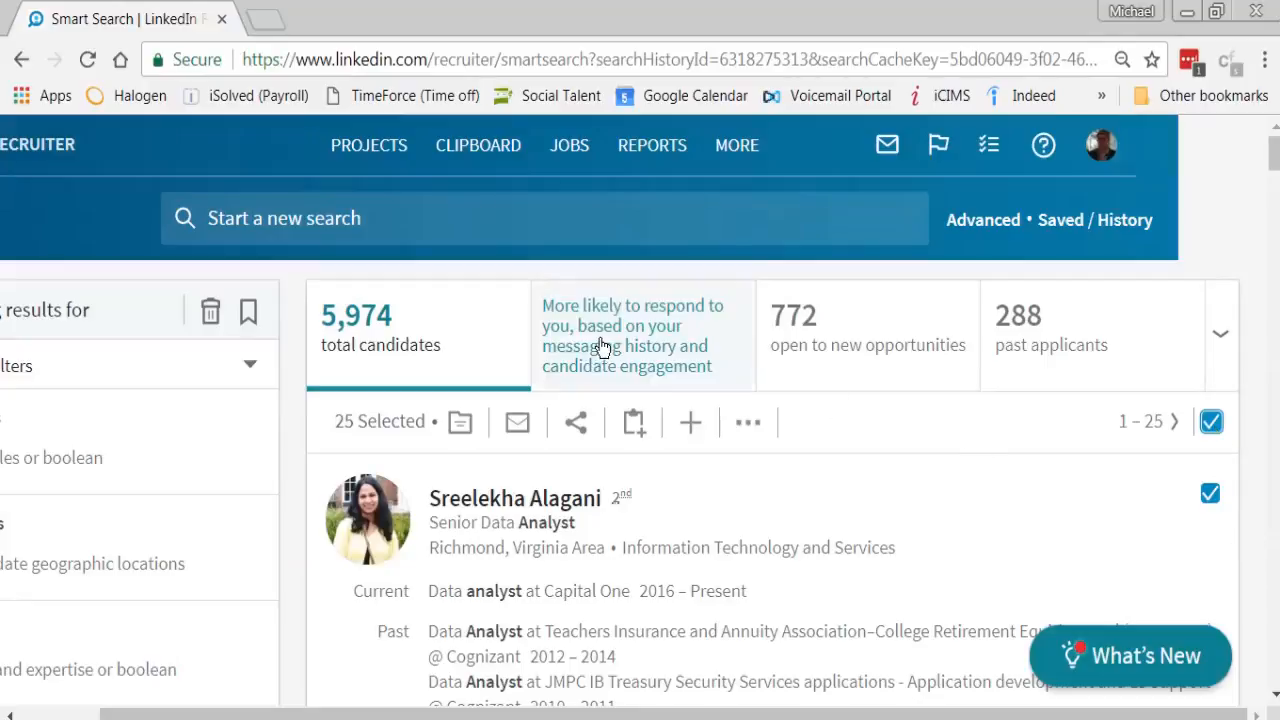
pyautogui.click(634, 424)
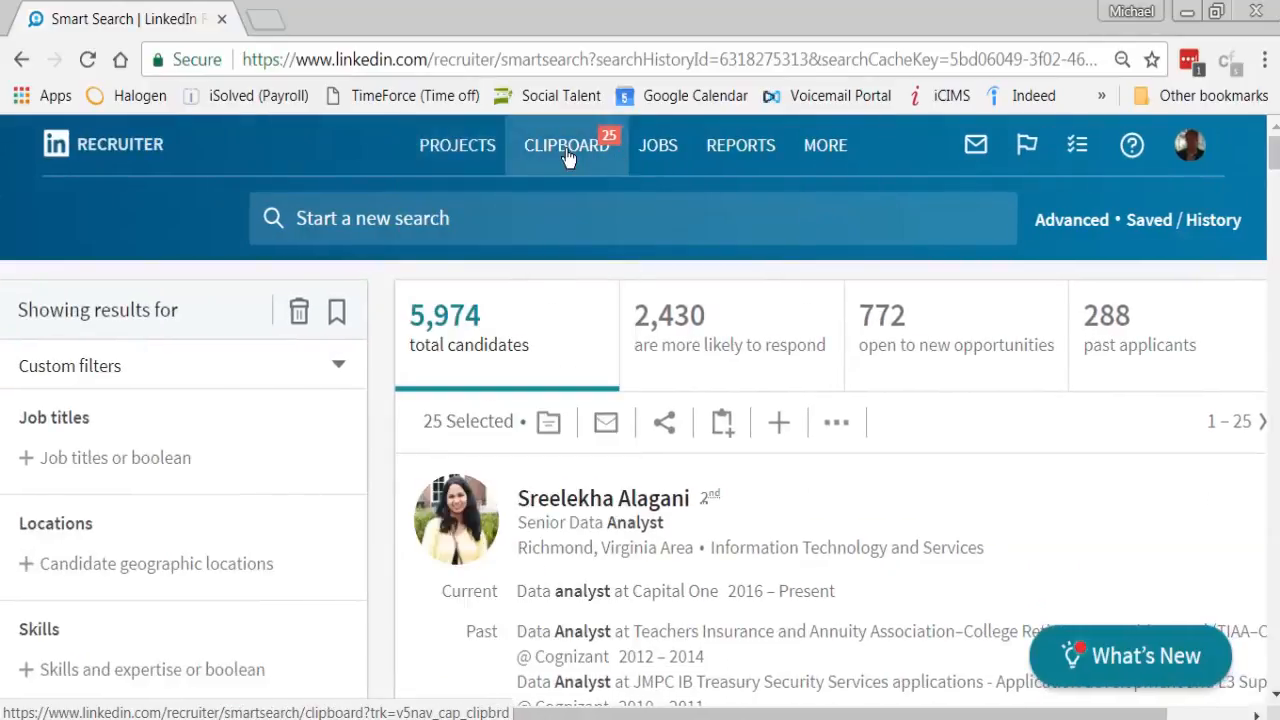
# - Open the clipboard and look over the first candidate's profile, including recruiting activity and new-opportunity preferences
pyautogui.click(566, 155)
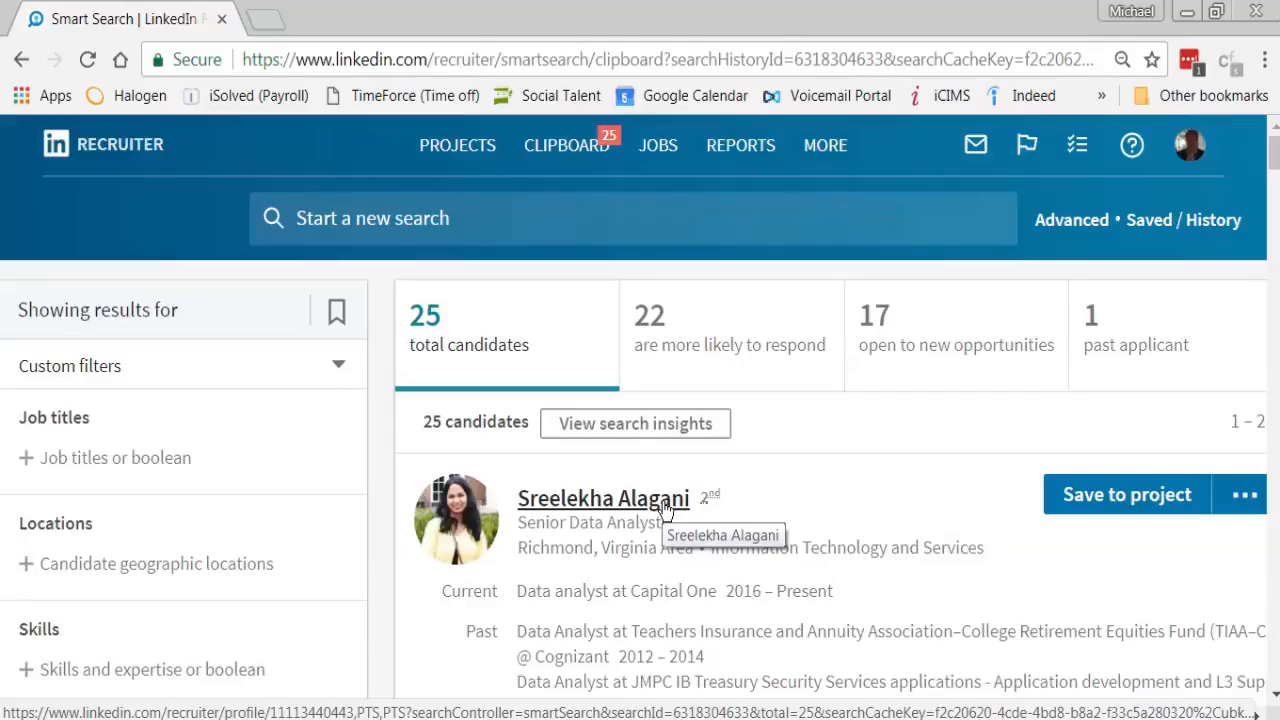
pyautogui.hscroll(2, 876, 467)
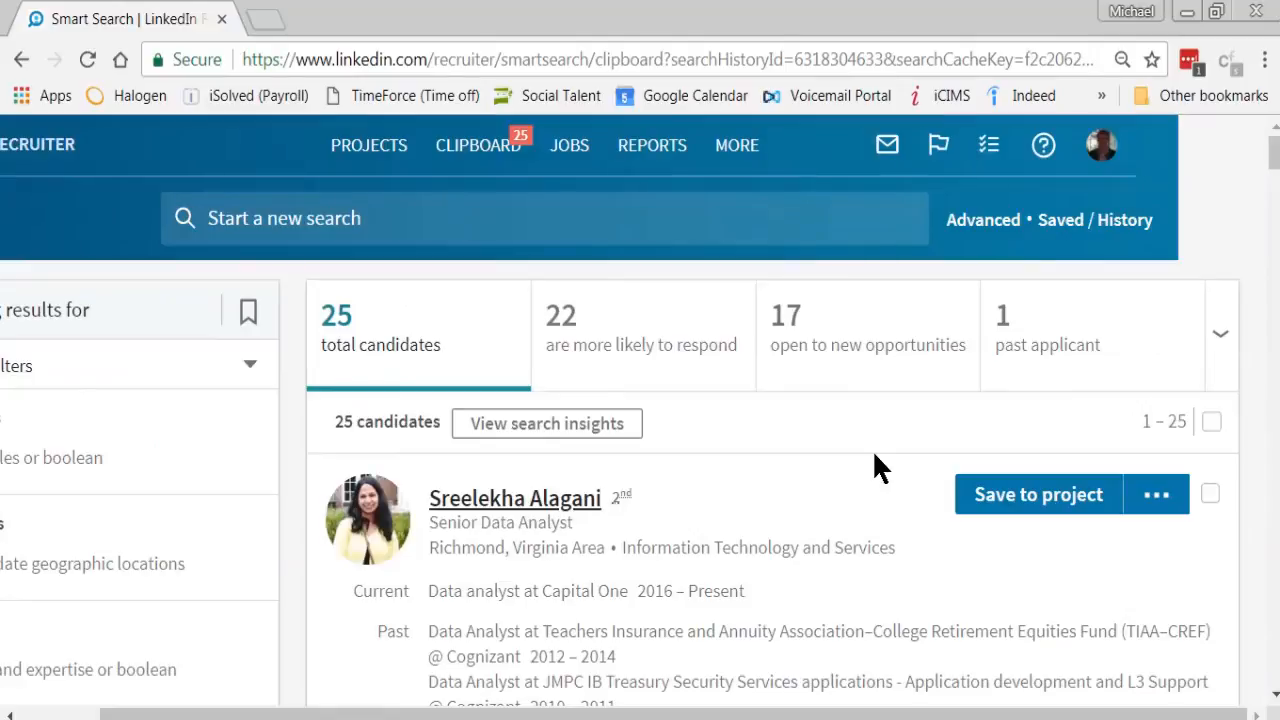
pyautogui.click(537, 500)
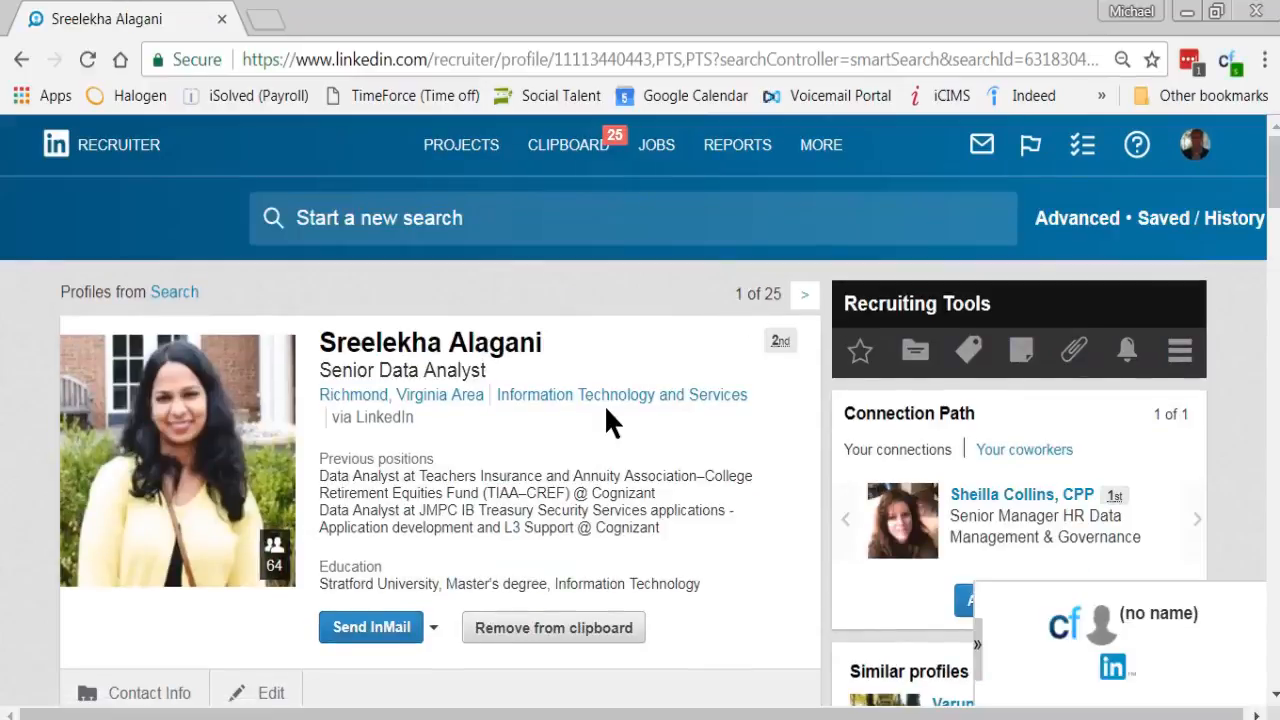
pyautogui.scroll(-3, 606, 420)
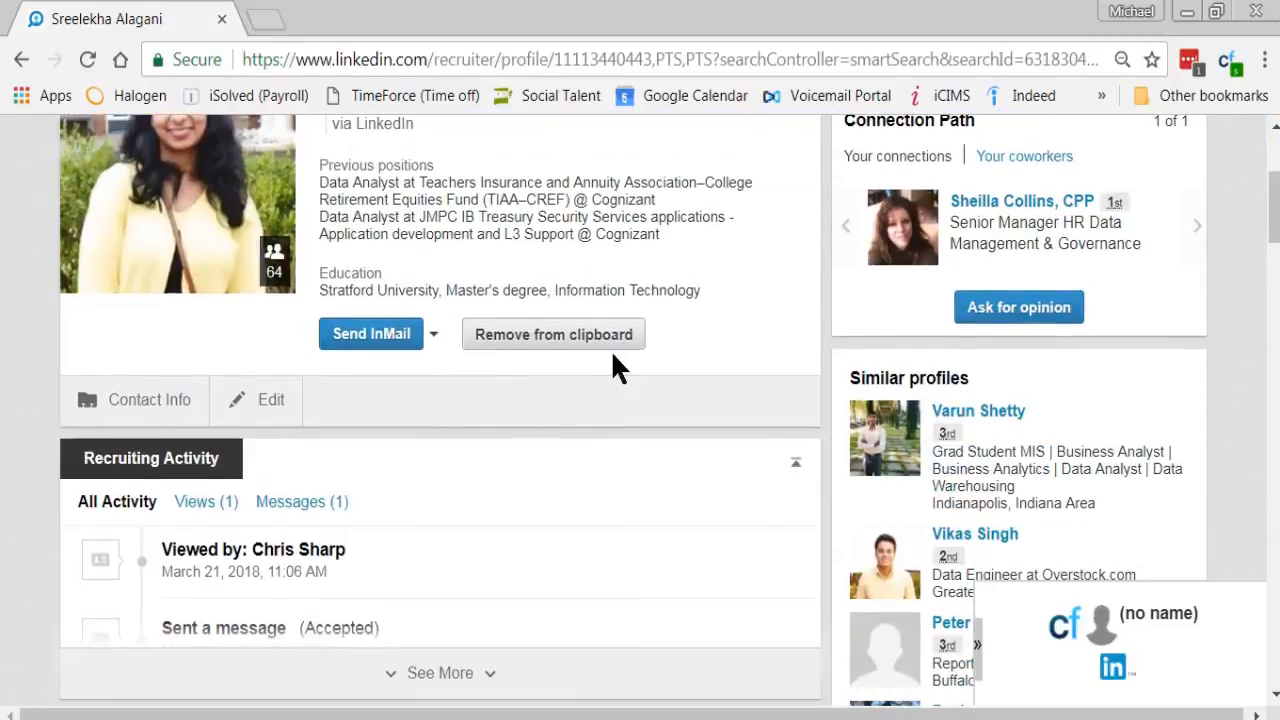
pyautogui.scroll(2, 613, 355)
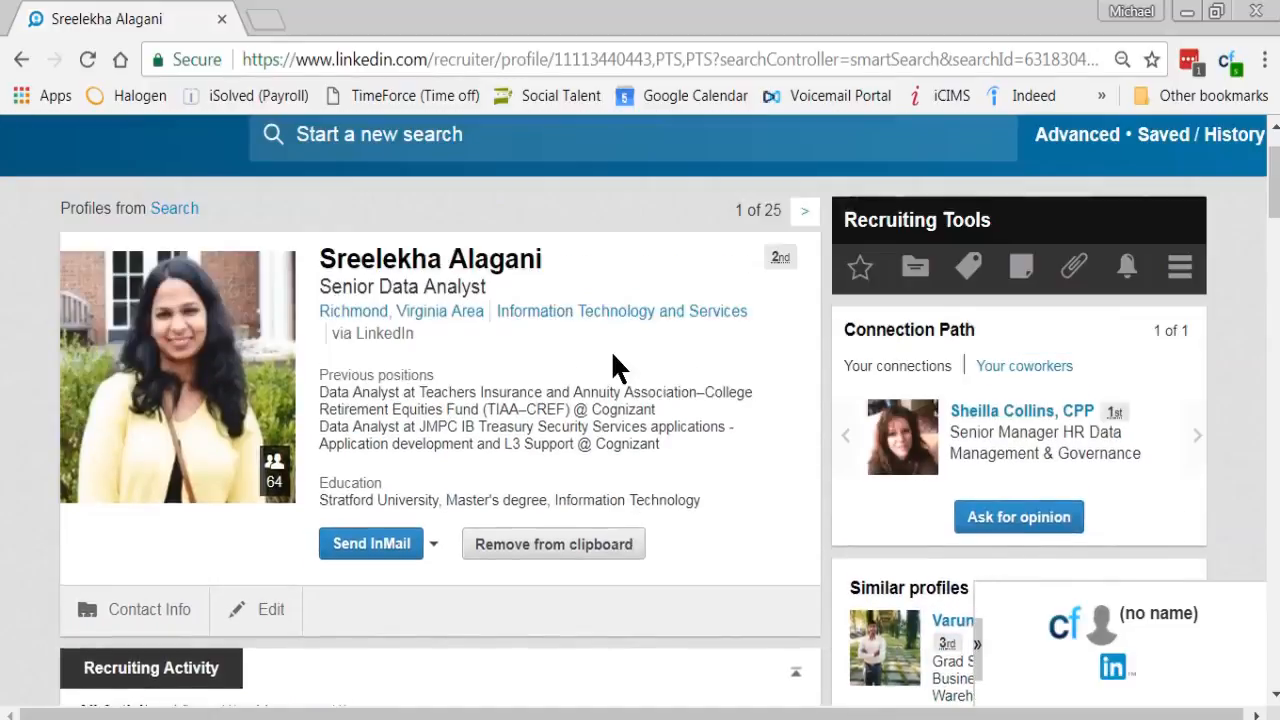
pyautogui.scroll(-5, 614, 367)
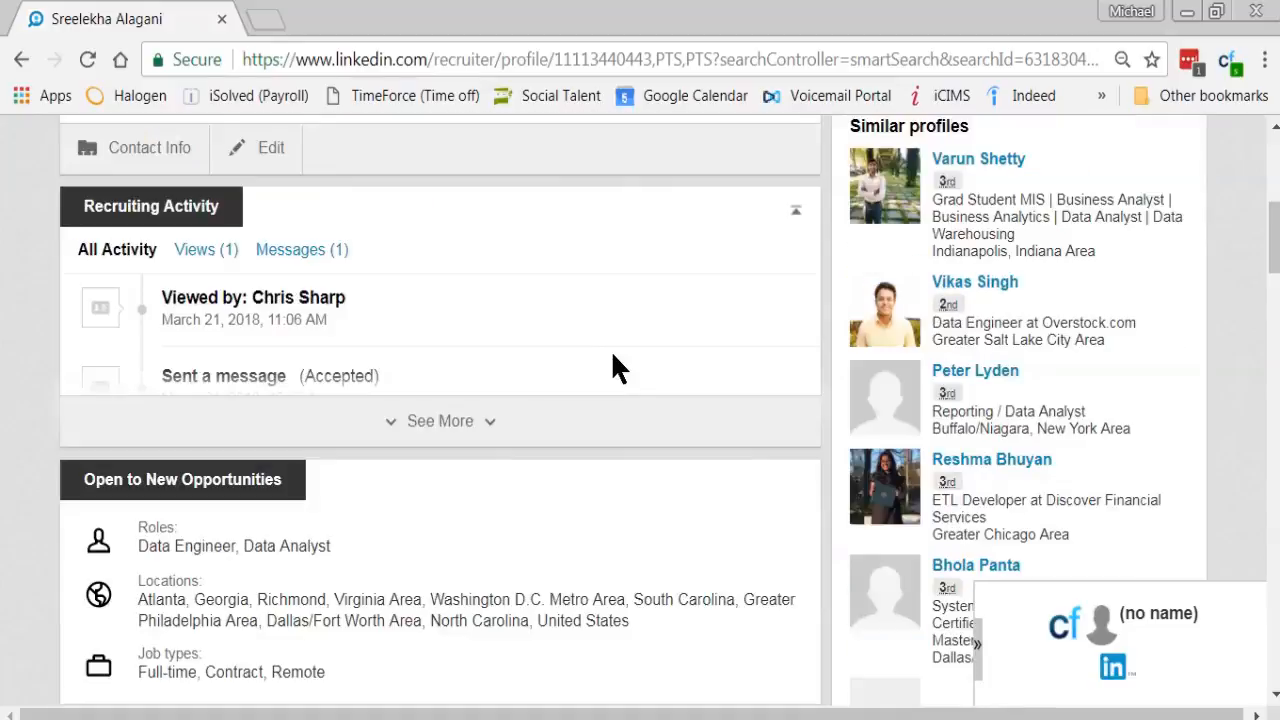
pyautogui.scroll(3, 617, 368)
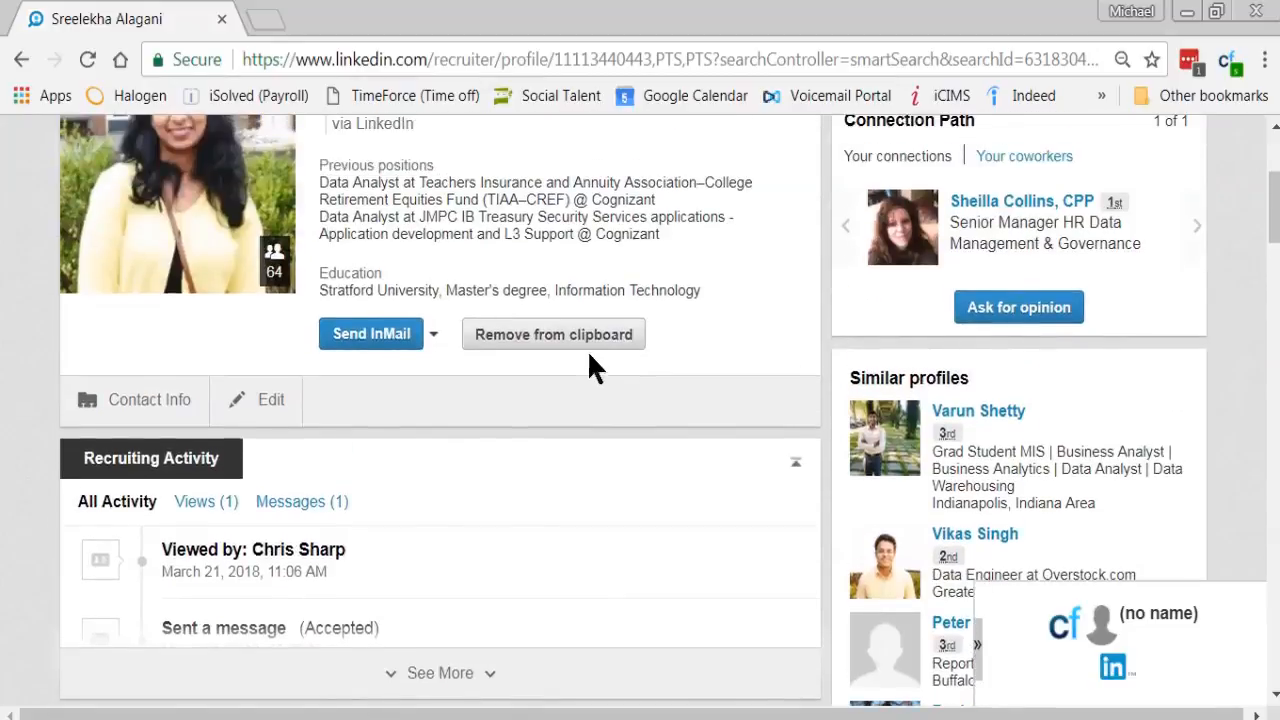
# - Remove the first candidate from the clipboard and go to the next candidate's profile
pyautogui.click(582, 338)
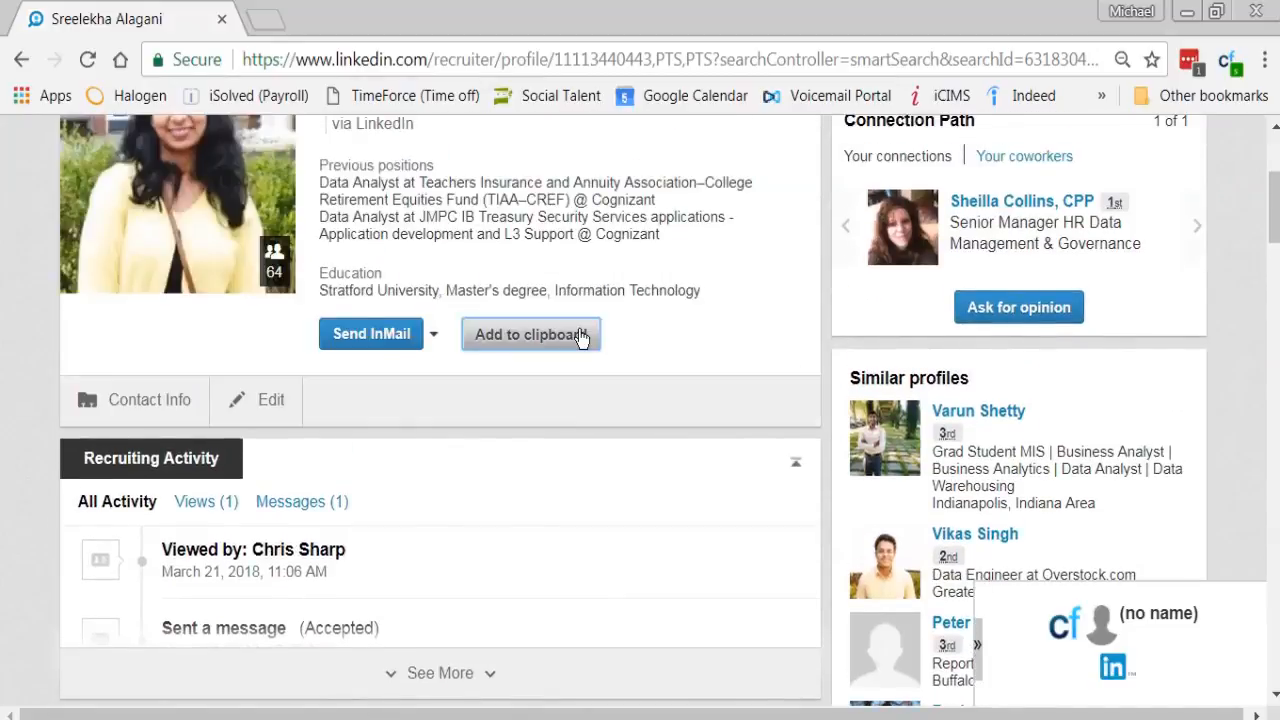
pyautogui.scroll(3, 580, 337)
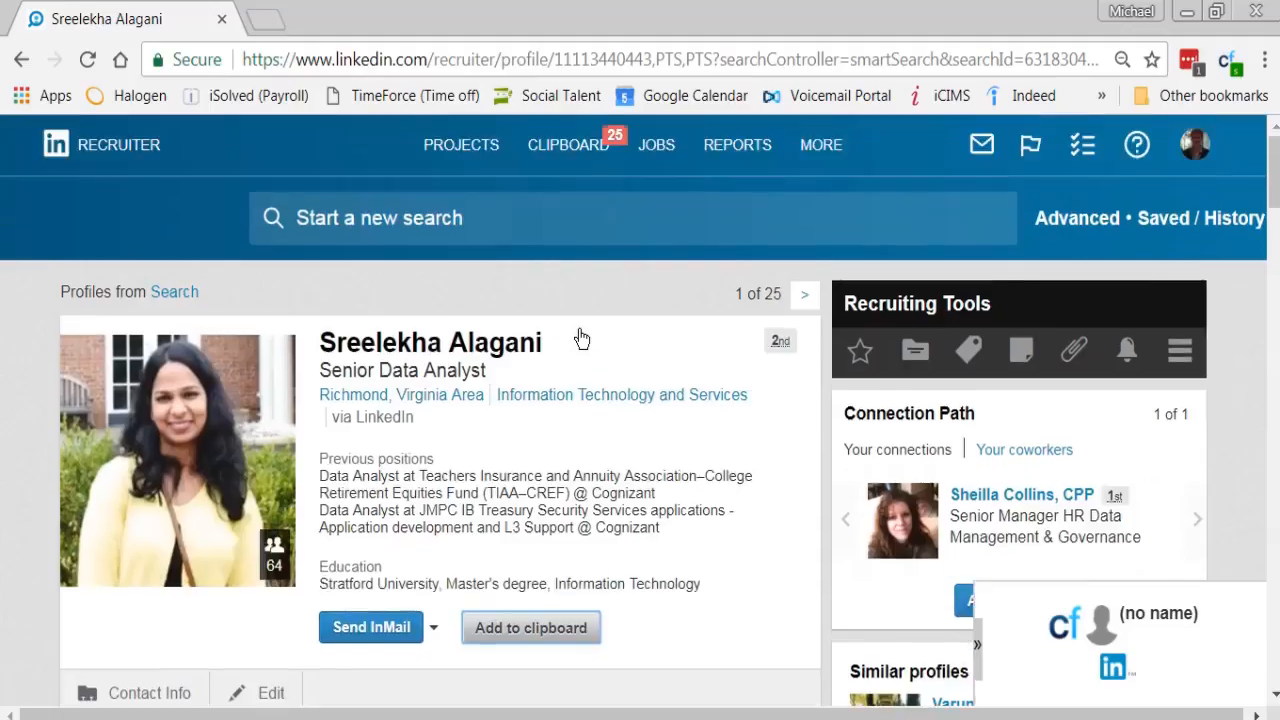
pyautogui.click(805, 296)
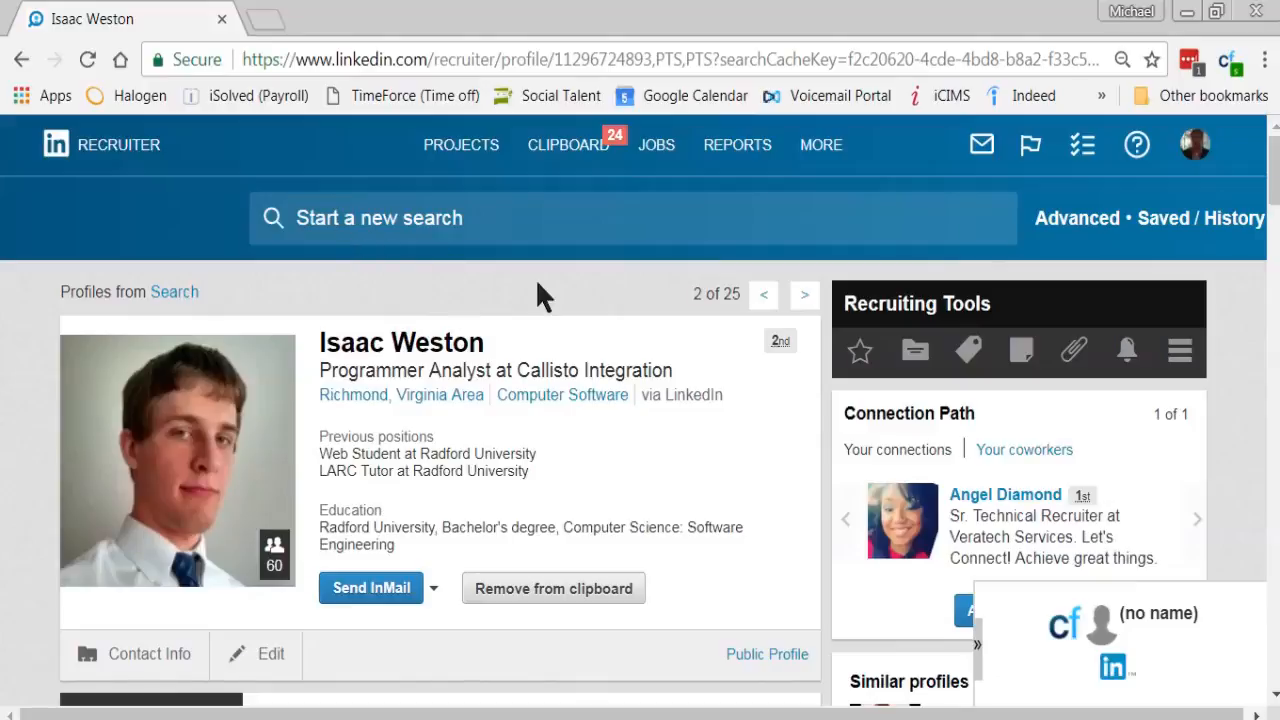
# - Return to the Recruiter home page, open the search history and rerun the "analyst" AND ("SQL" OR "SSRS") search within 25 mi of 23219
pyautogui.click(122, 148)
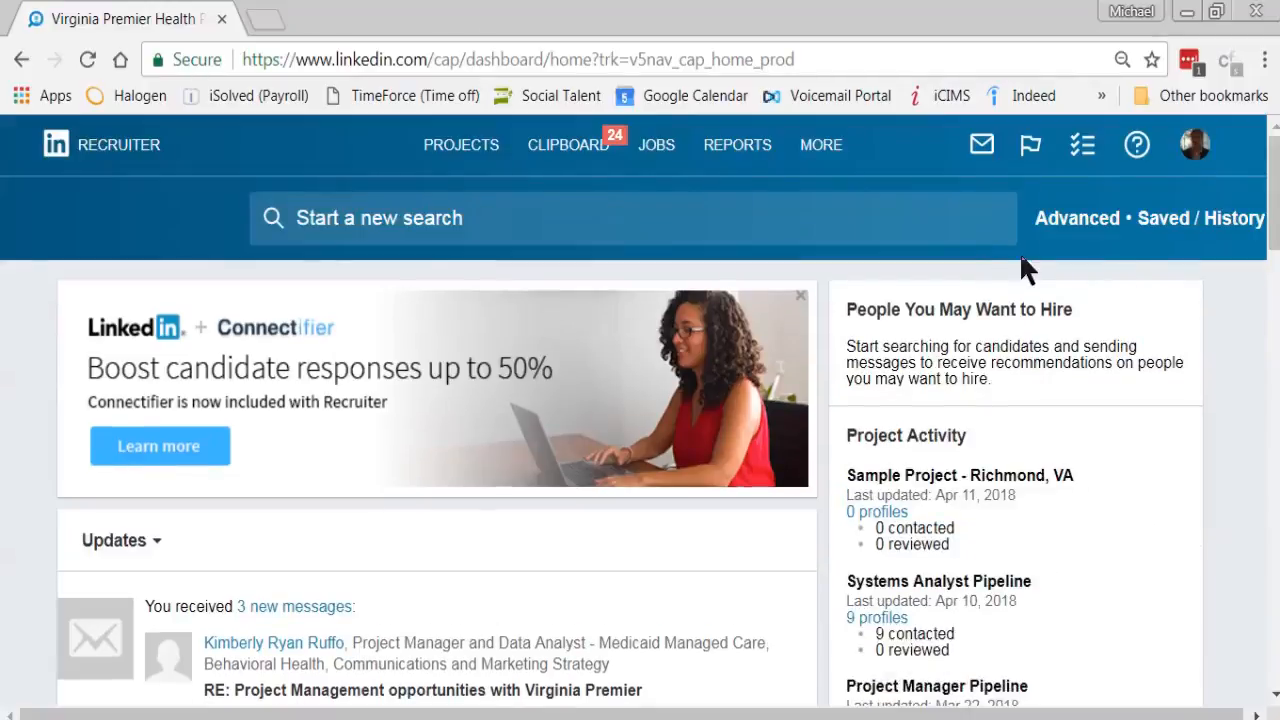
pyautogui.click(1247, 237)
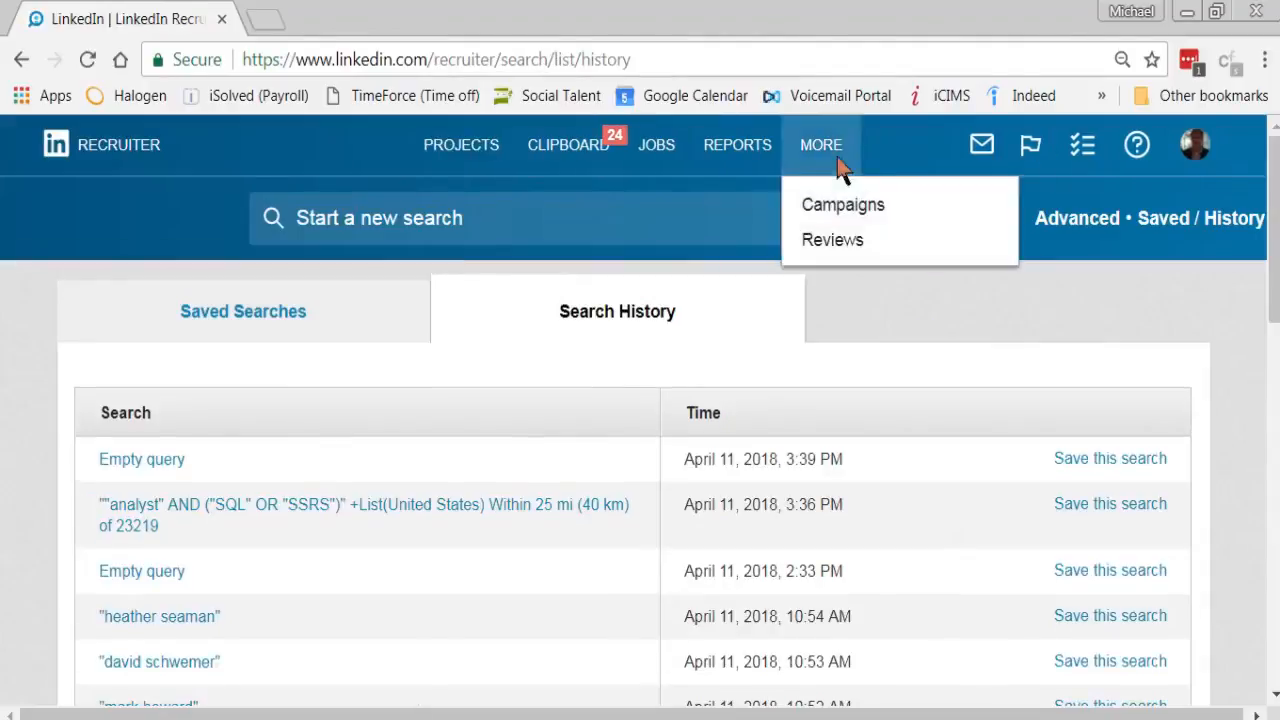
pyautogui.click(362, 511)
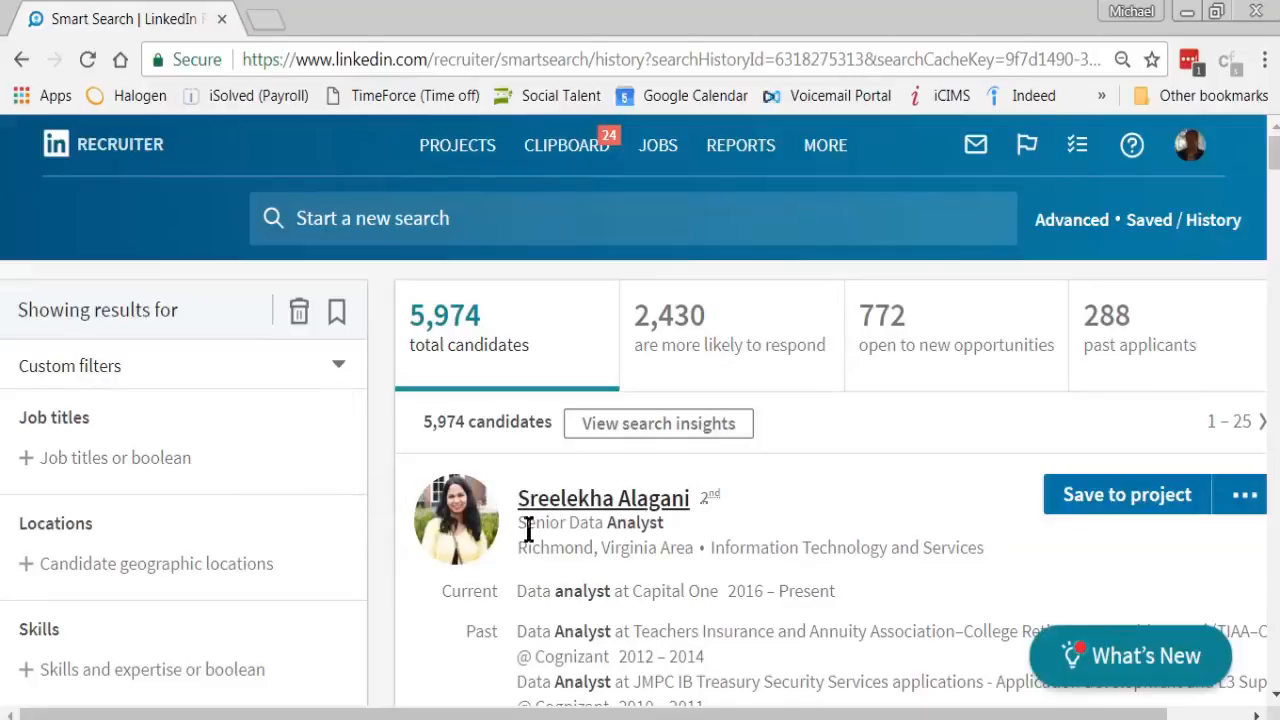
# - Open the first candidate's profile from the search results in a new browser tab
pyautogui.rightClick(569, 500)
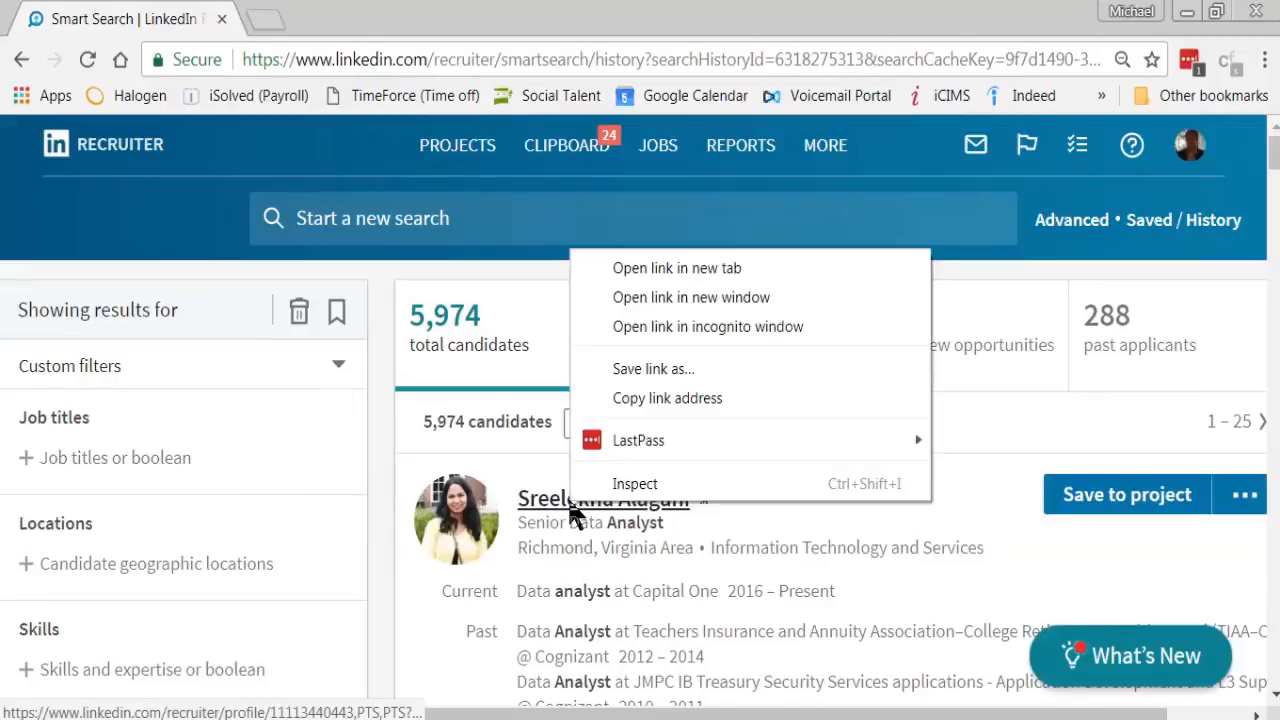
pyautogui.click(746, 256)
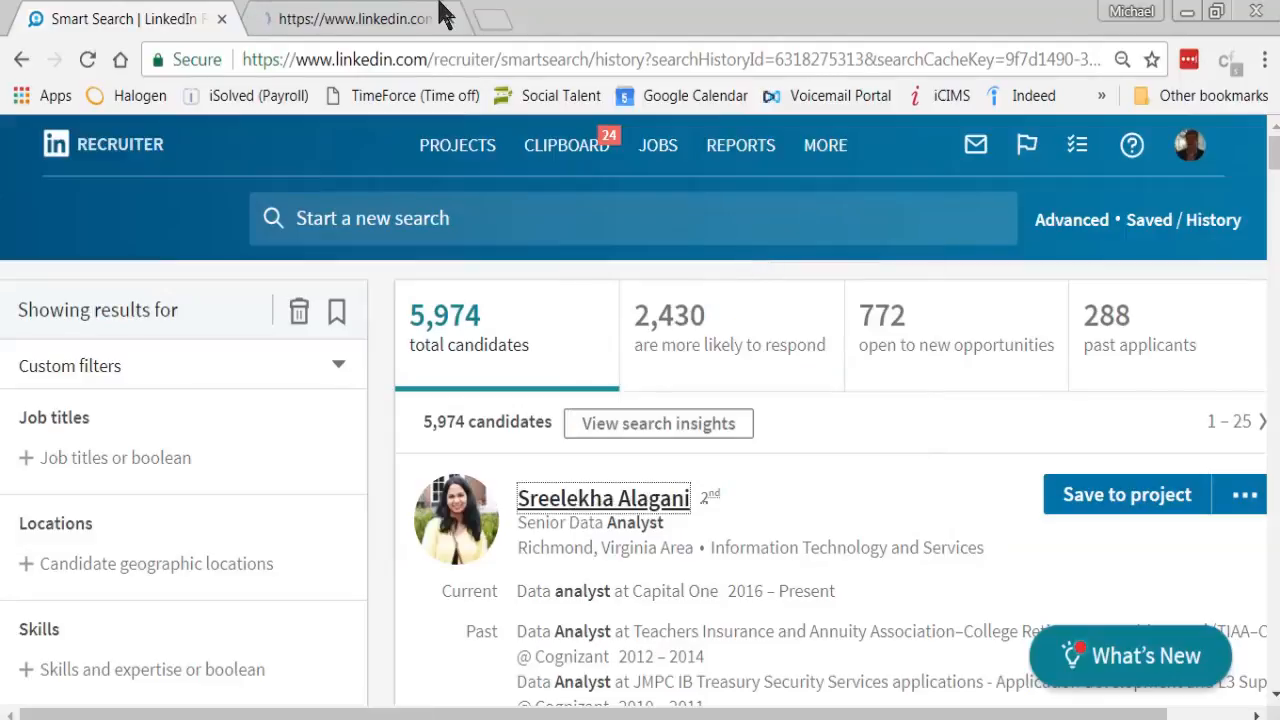
pyautogui.moveTo(449, 66)
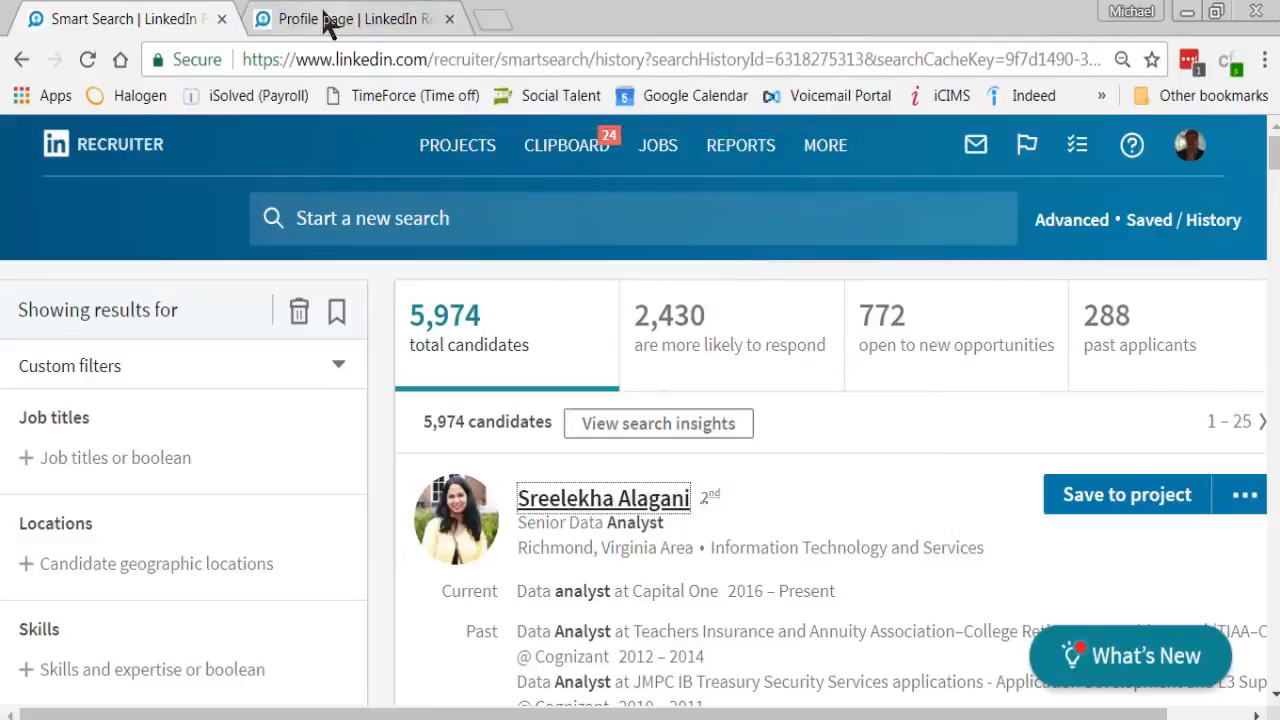
# - Try to add the first search result's candidate to the clipboard from the opened profile, and close the profile
pyautogui.click(325, 20)
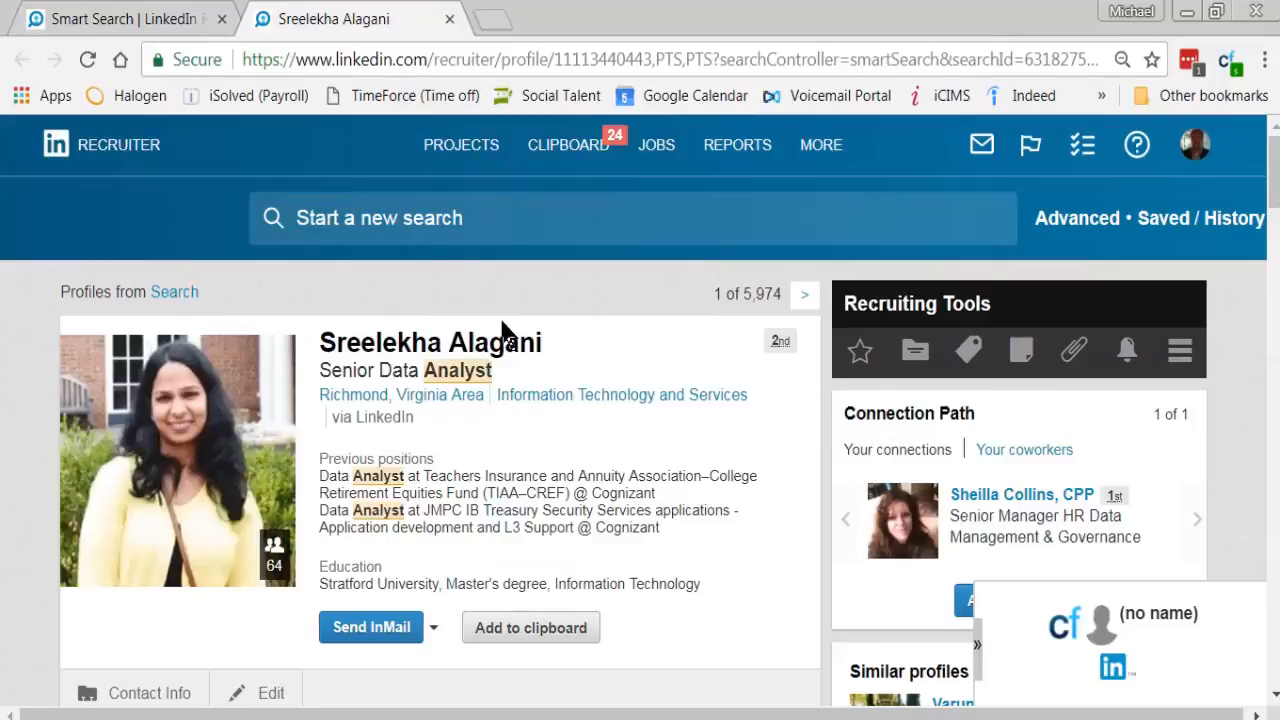
pyautogui.click(569, 640)
pyautogui.click(567, 636)
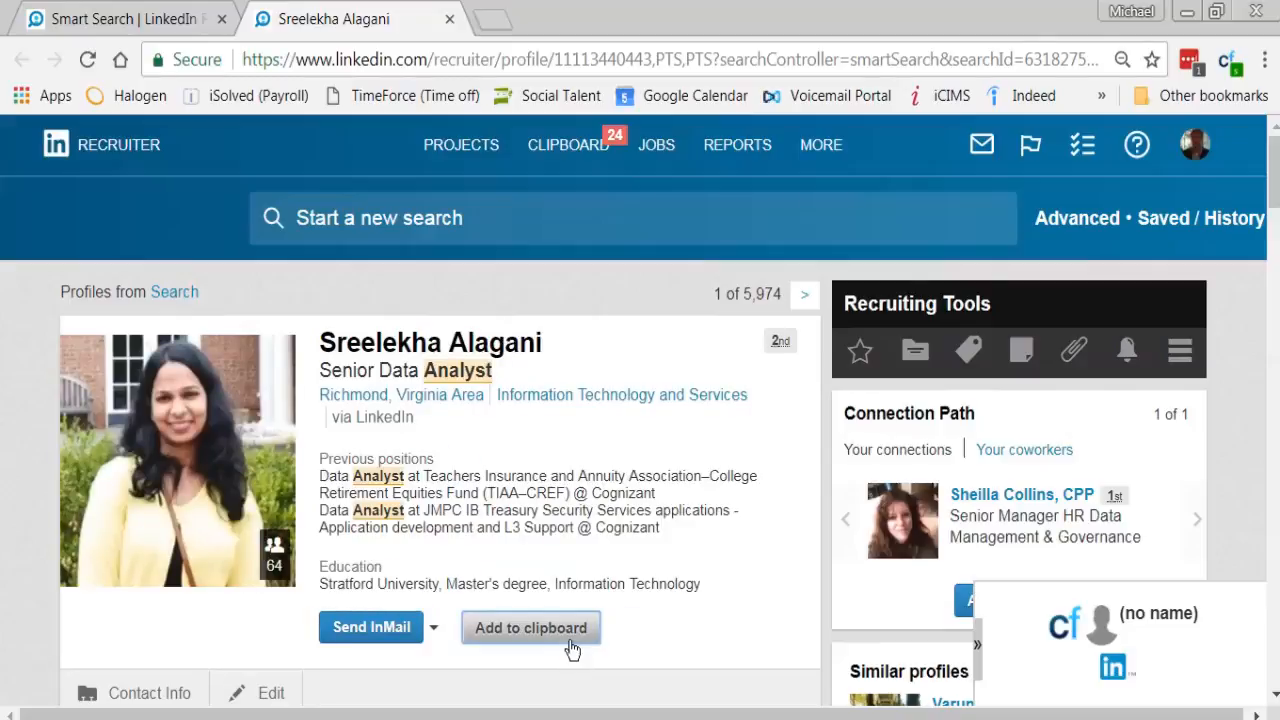
pyautogui.click(449, 21)
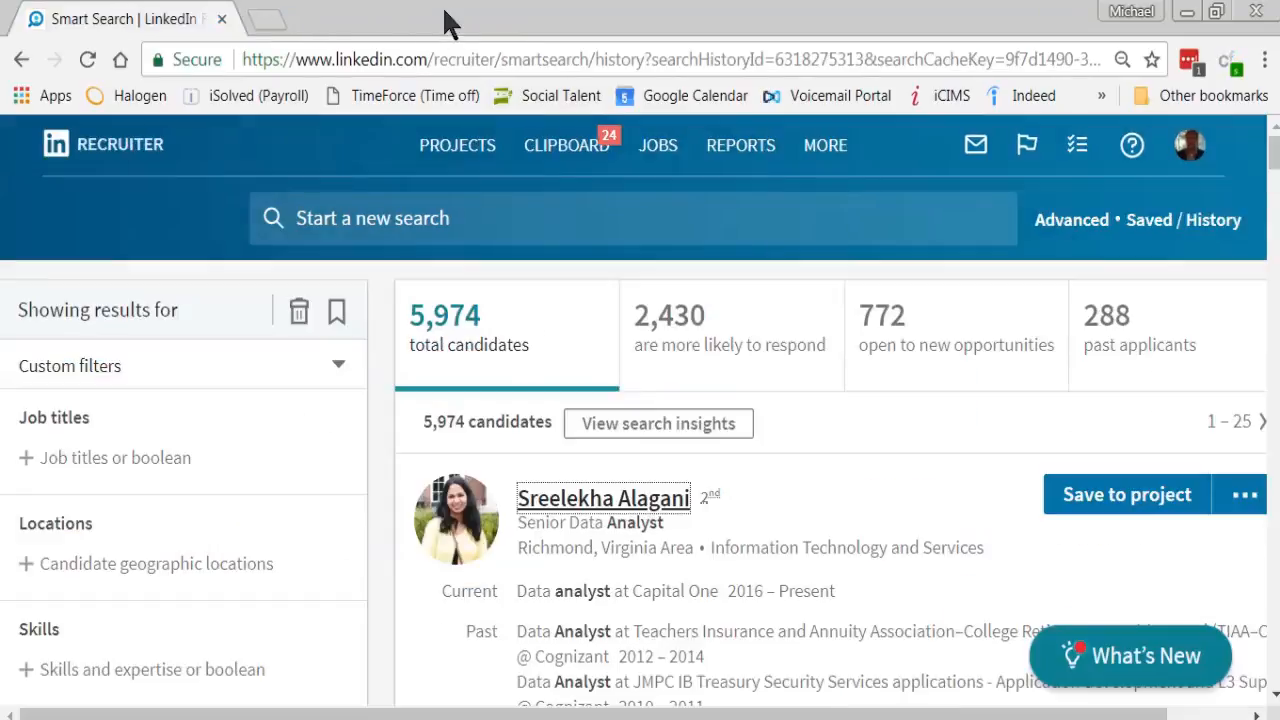
# - Open the clipboard and select all of its candidates
pyautogui.click(567, 146)
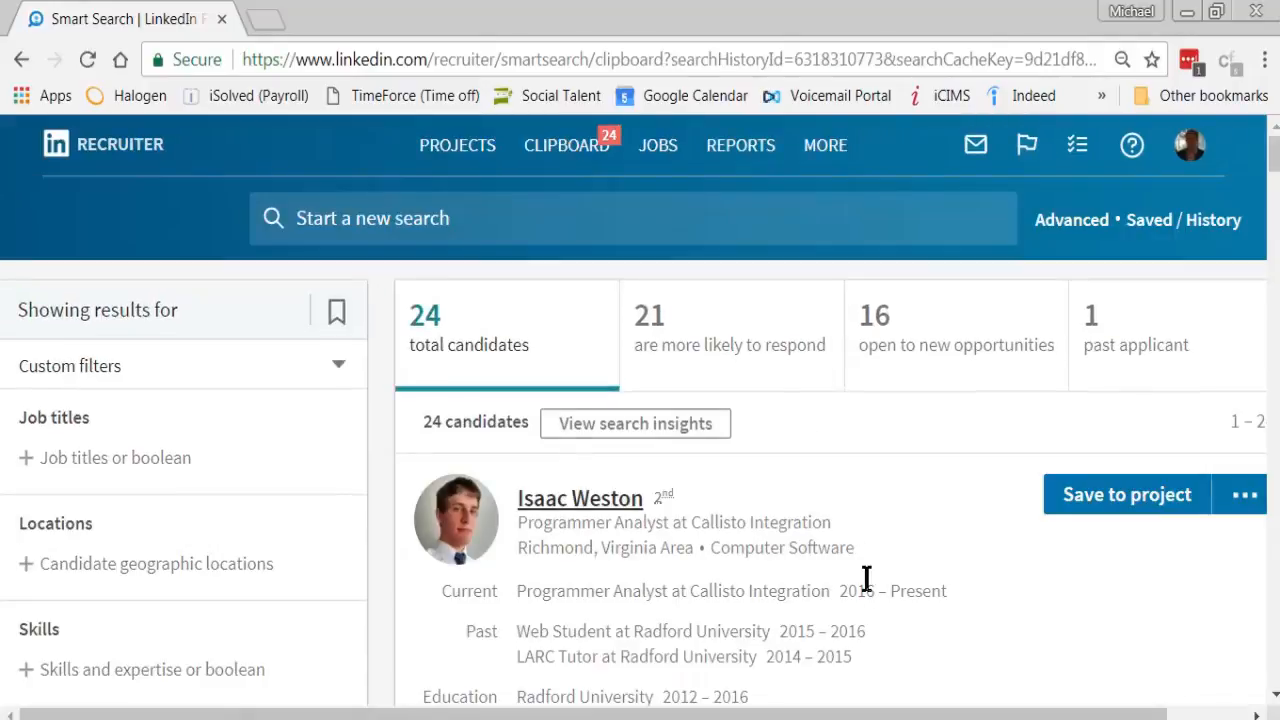
pyautogui.hscroll(2, 700, 428)
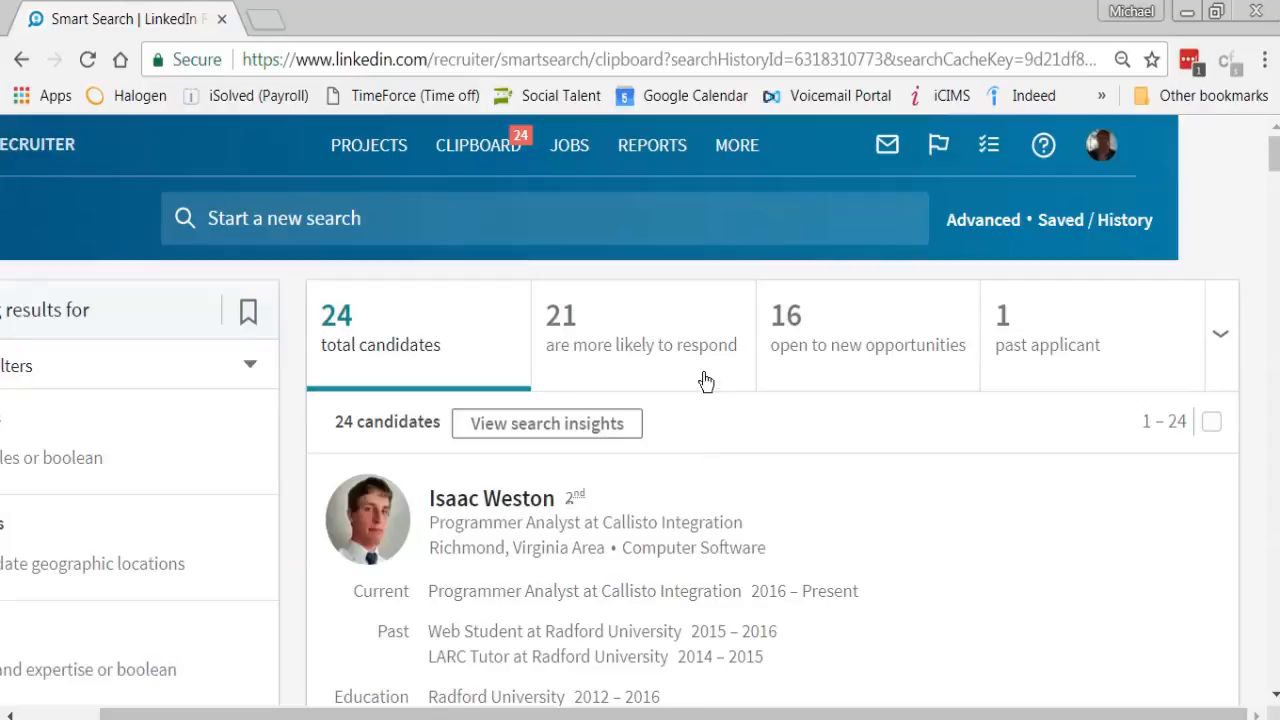
pyautogui.click(1205, 420)
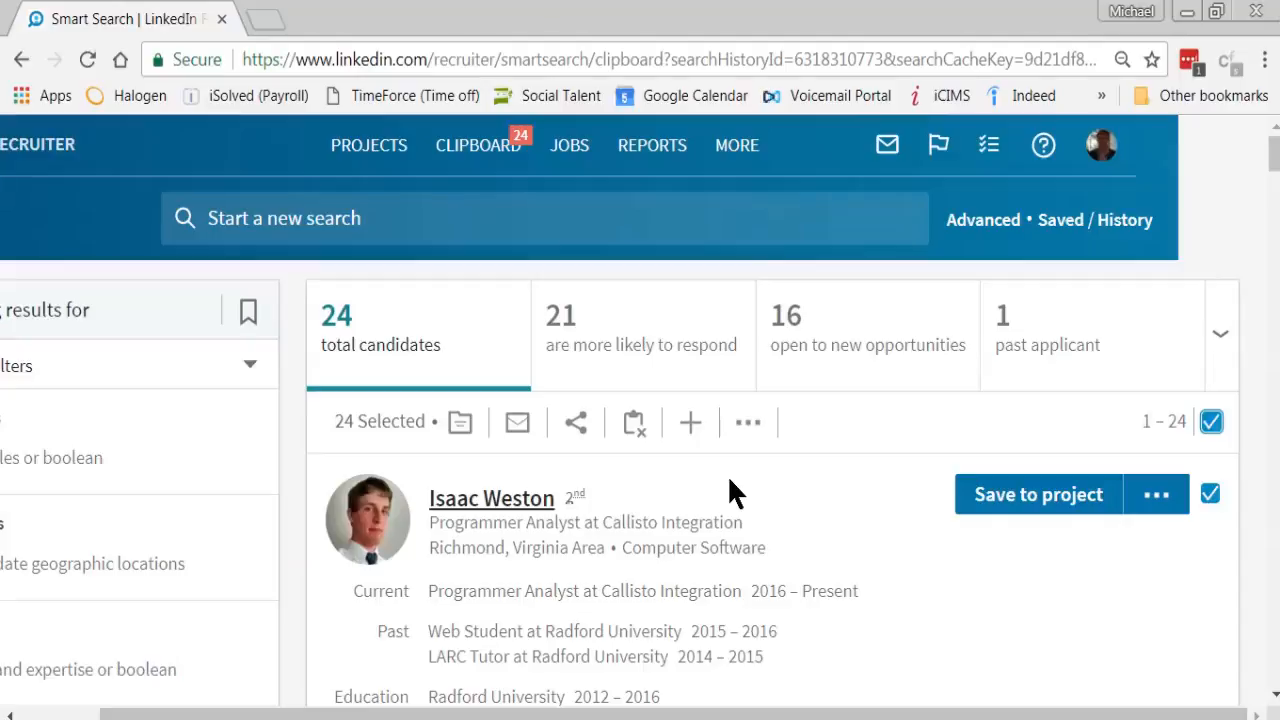
# - Add the selected clipboard candidates to the project "Sample Project - Richmond, VA" with the status Contacted
pyautogui.click(460, 425)
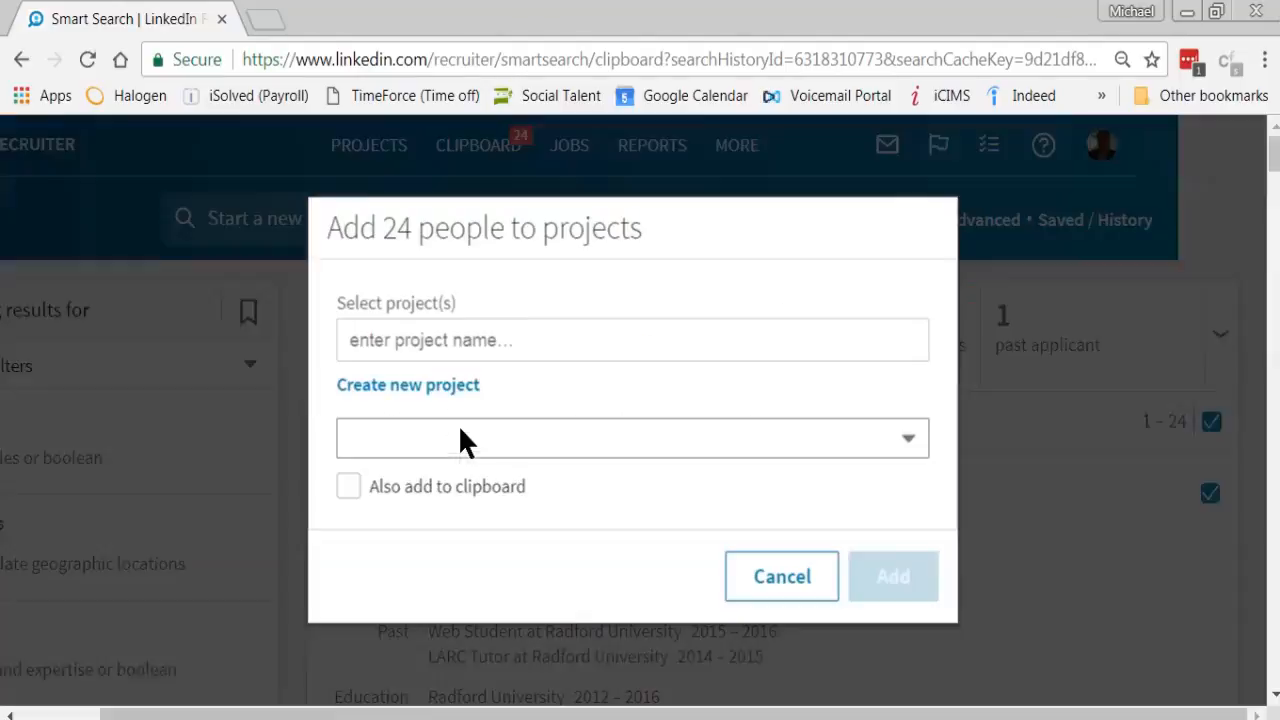
pyautogui.click(475, 345)
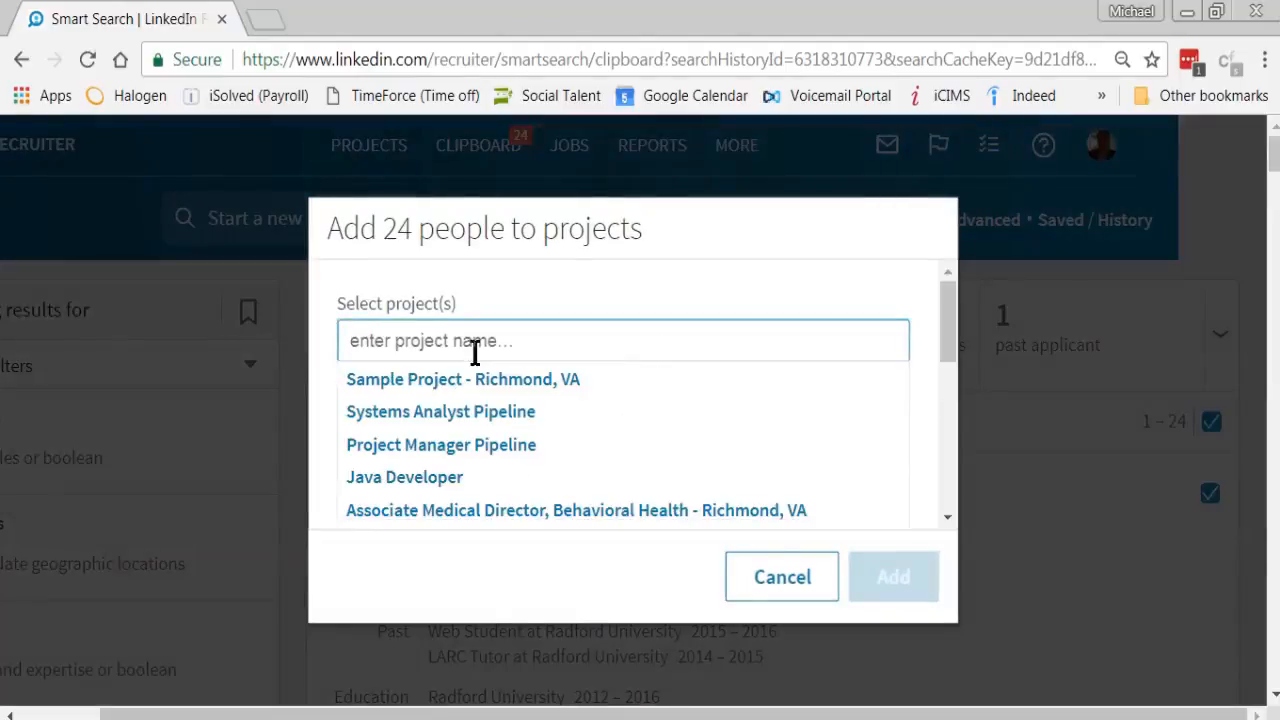
pyautogui.click(475, 379)
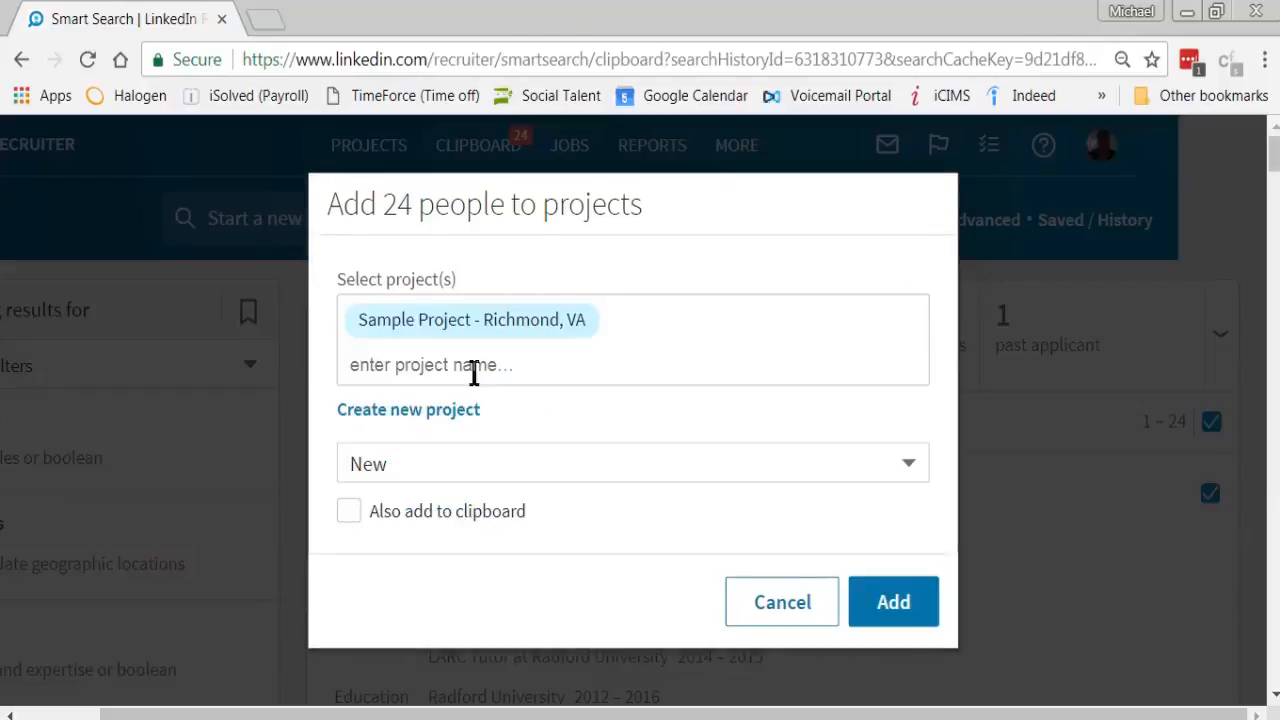
pyautogui.click(452, 466)
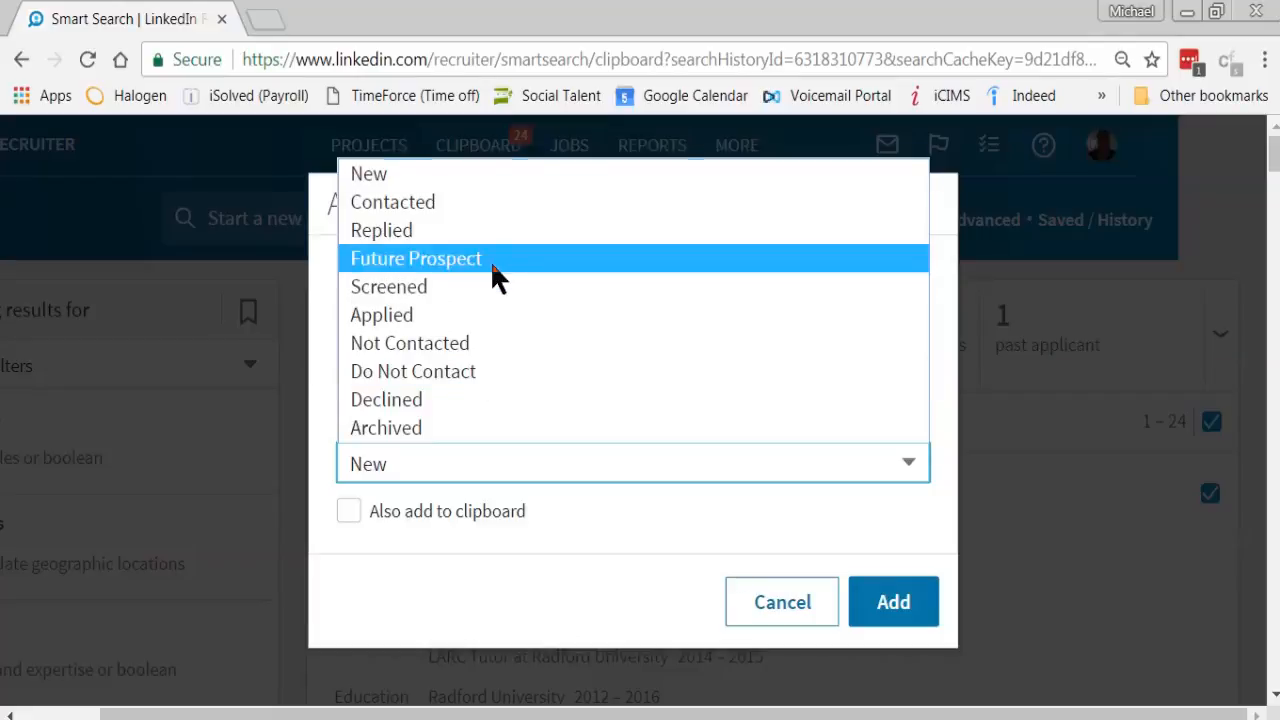
pyautogui.click(440, 199)
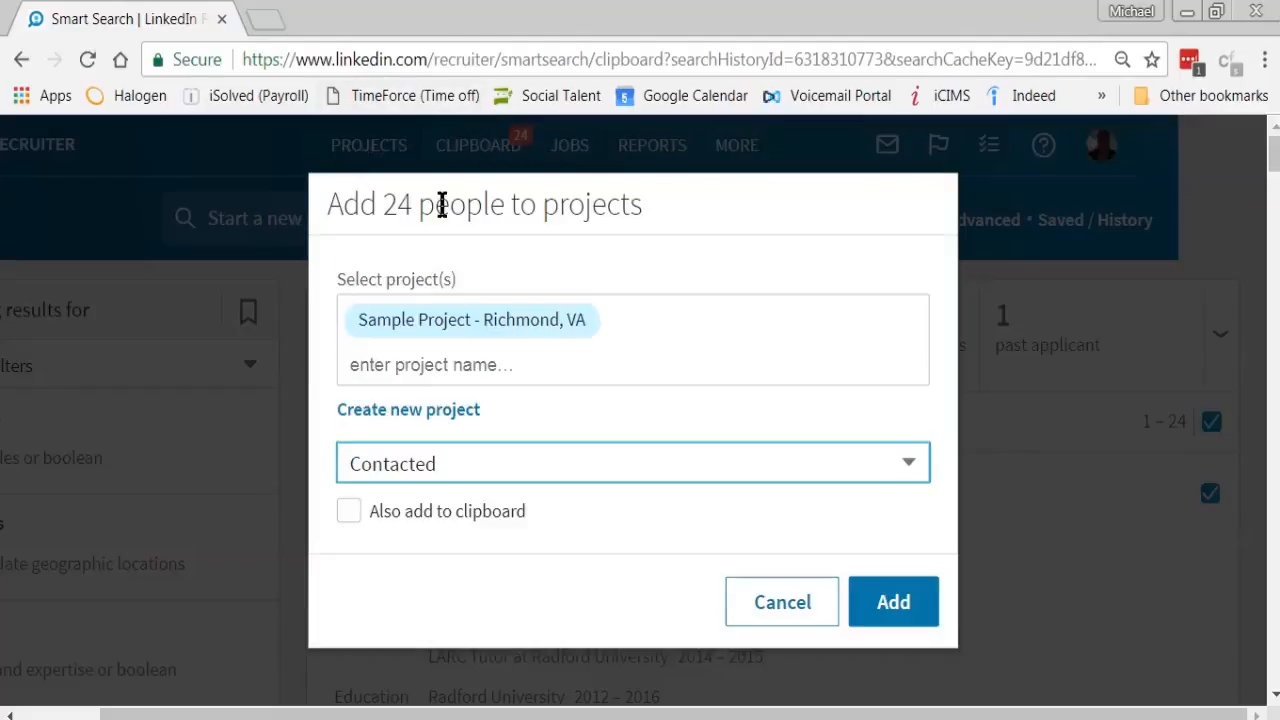
pyautogui.click(893, 598)
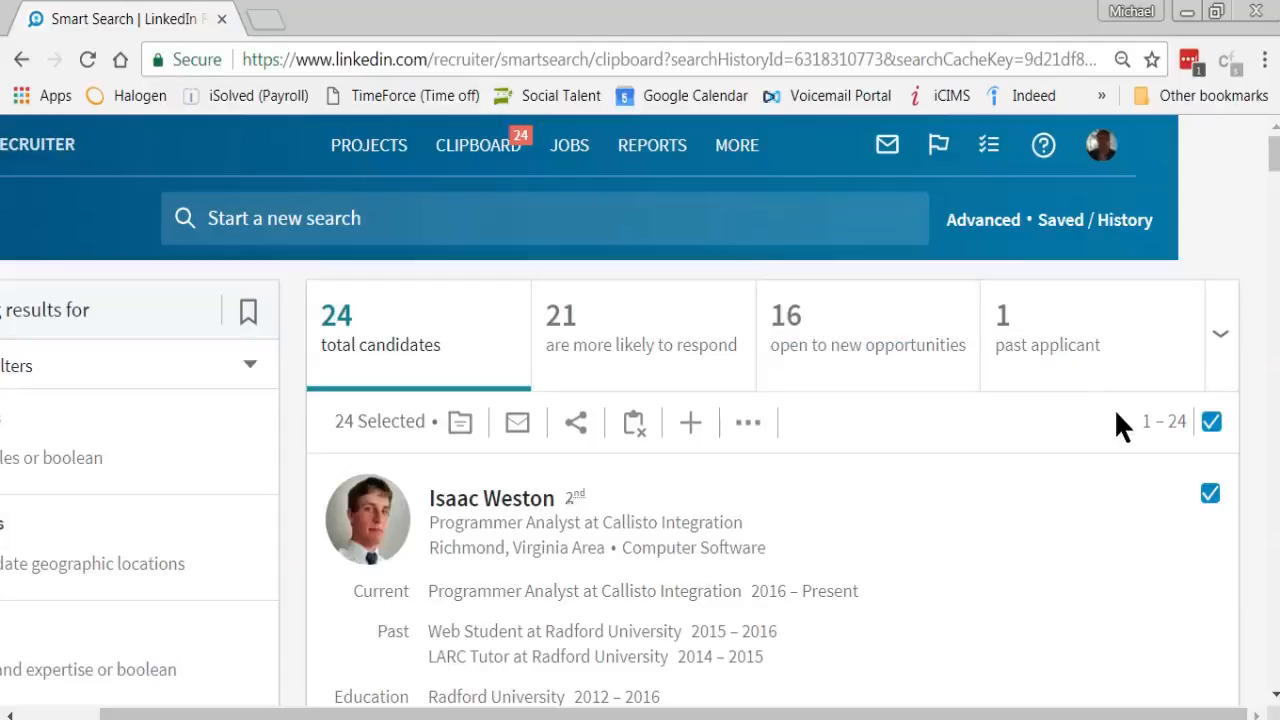
# - Open the InMail templates from the mailbox, look over the list and filter it to show only own templates
pyautogui.click(890, 143)
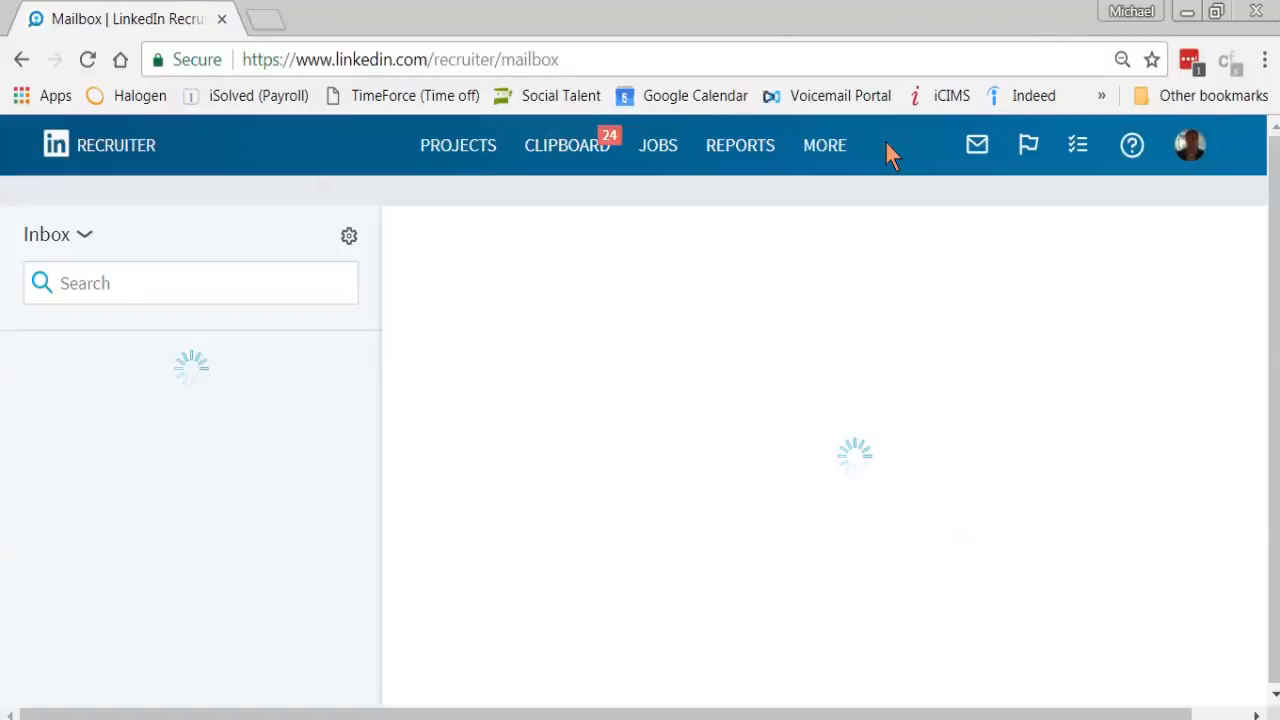
pyautogui.click(346, 244)
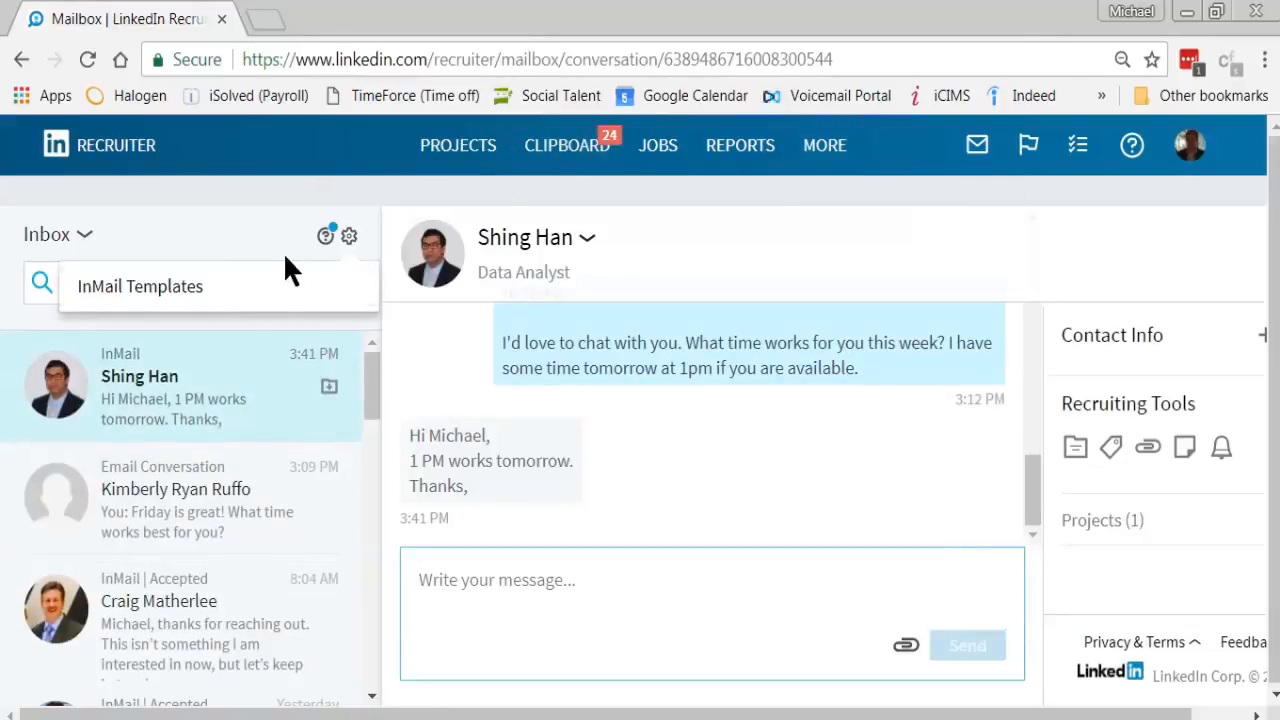
pyautogui.click(241, 276)
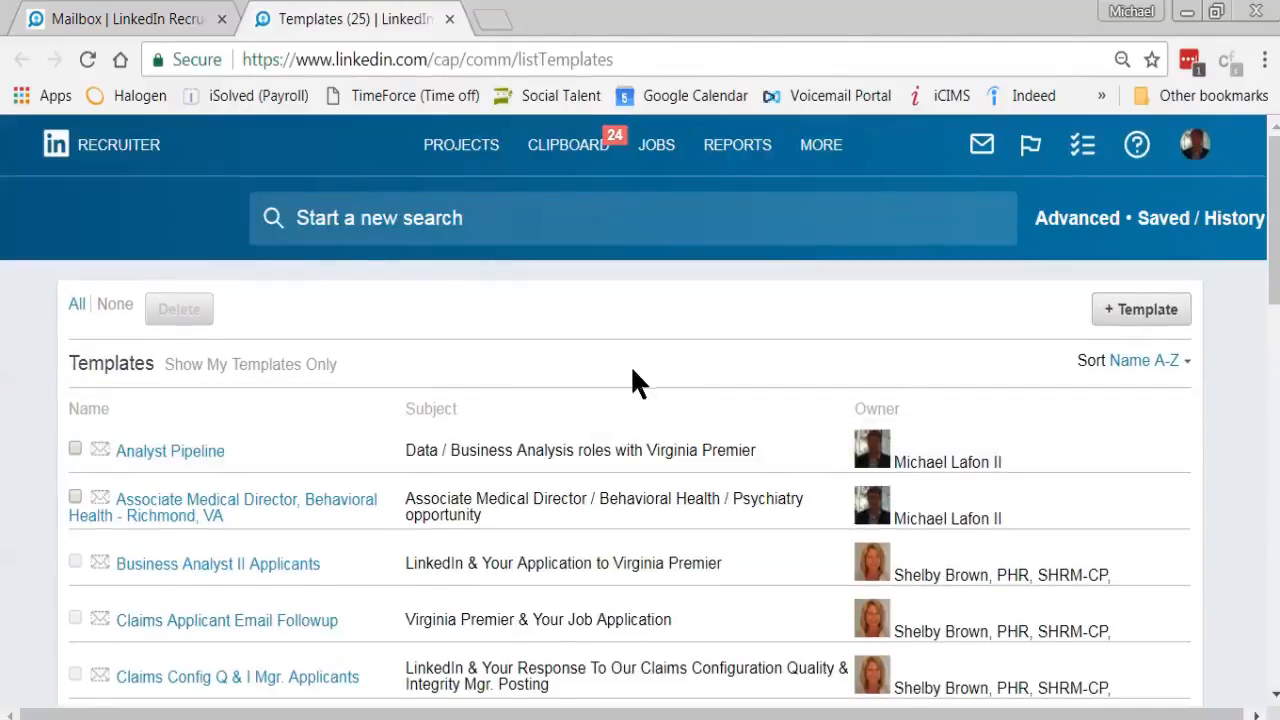
pyautogui.scroll(-4, 632, 370)
pyautogui.scroll(4, 632, 372)
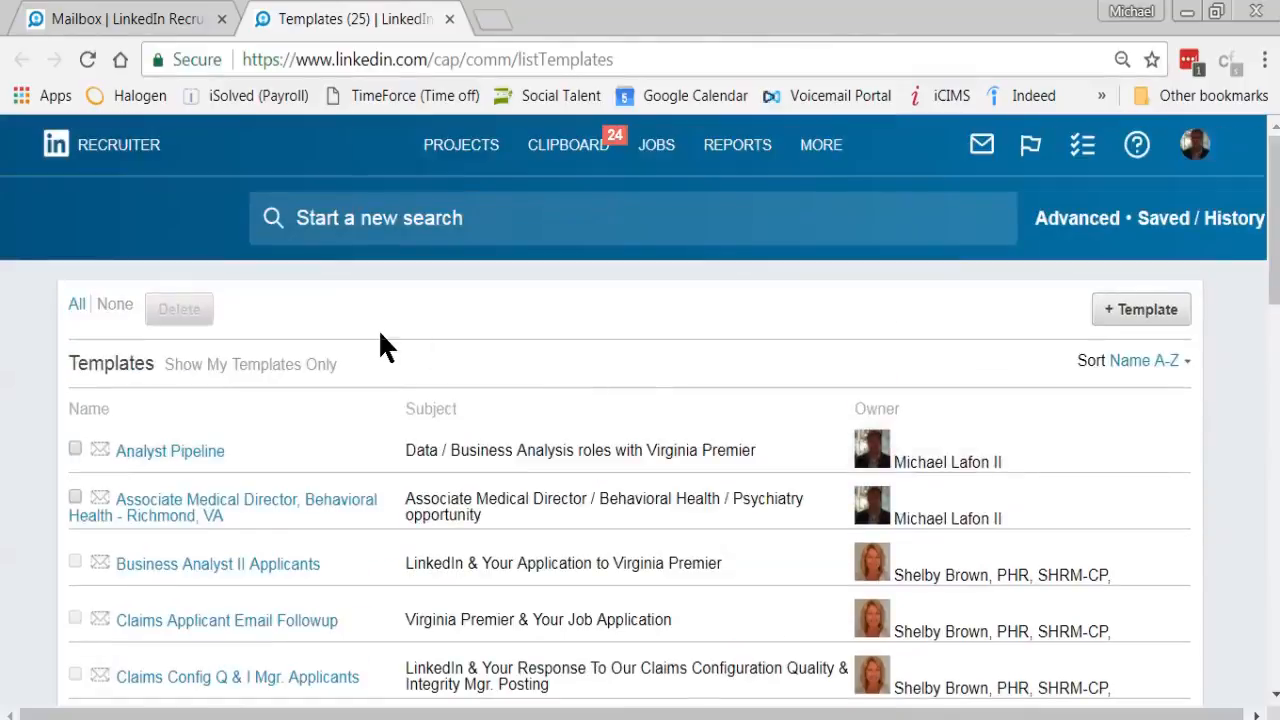
pyautogui.click(298, 366)
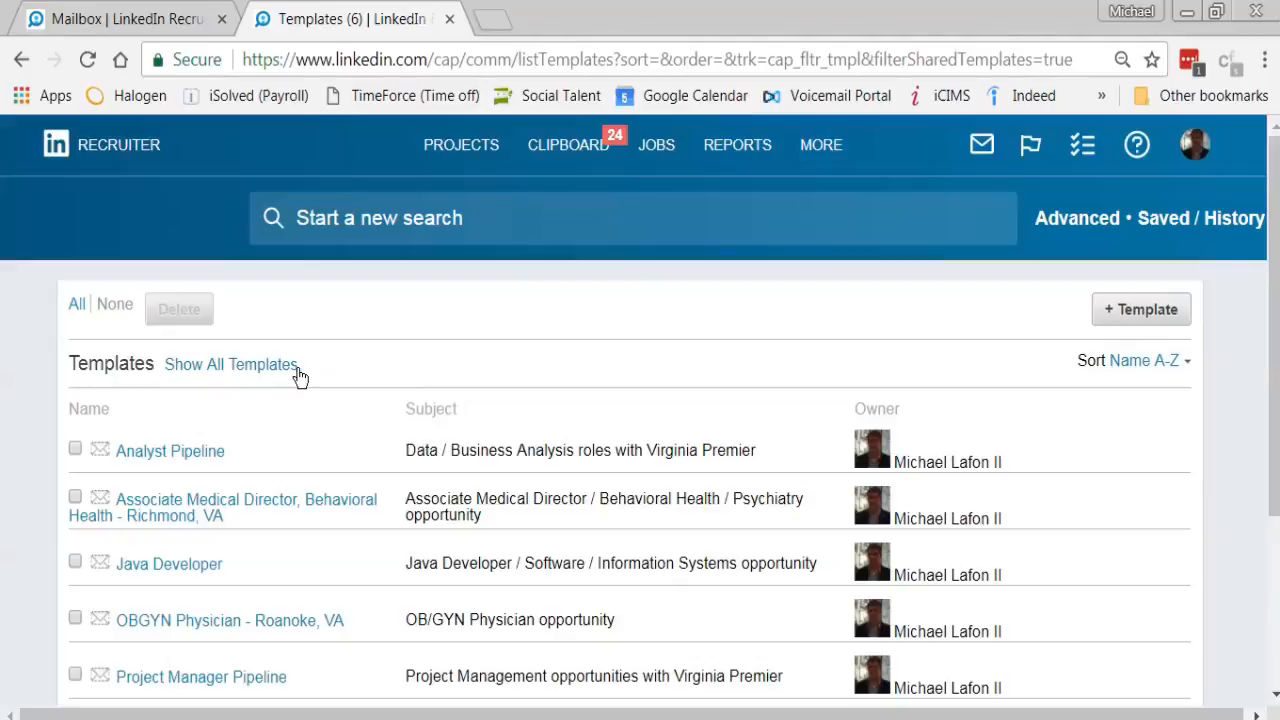
# - Start a new InMail template with the subject "Data / Analysis / SQL Opportunity" and review the available salutations without choosing one
pyautogui.click(1136, 312)
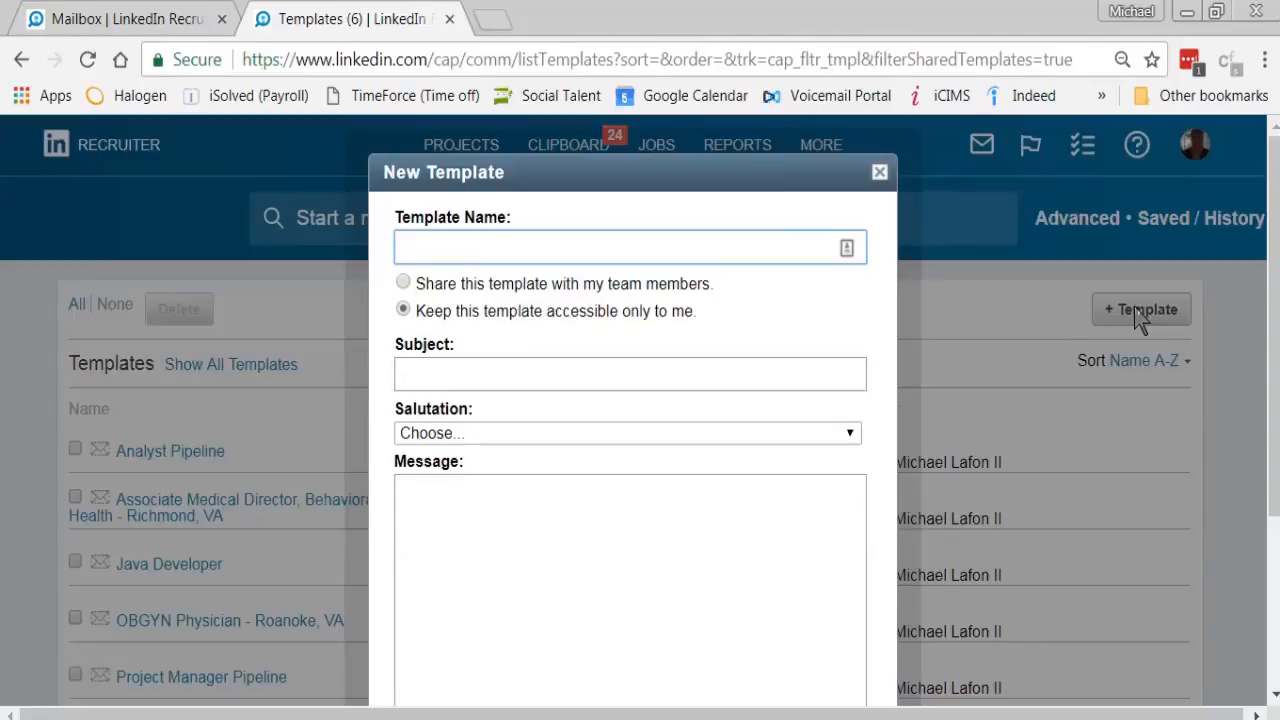
pyautogui.click(879, 172)
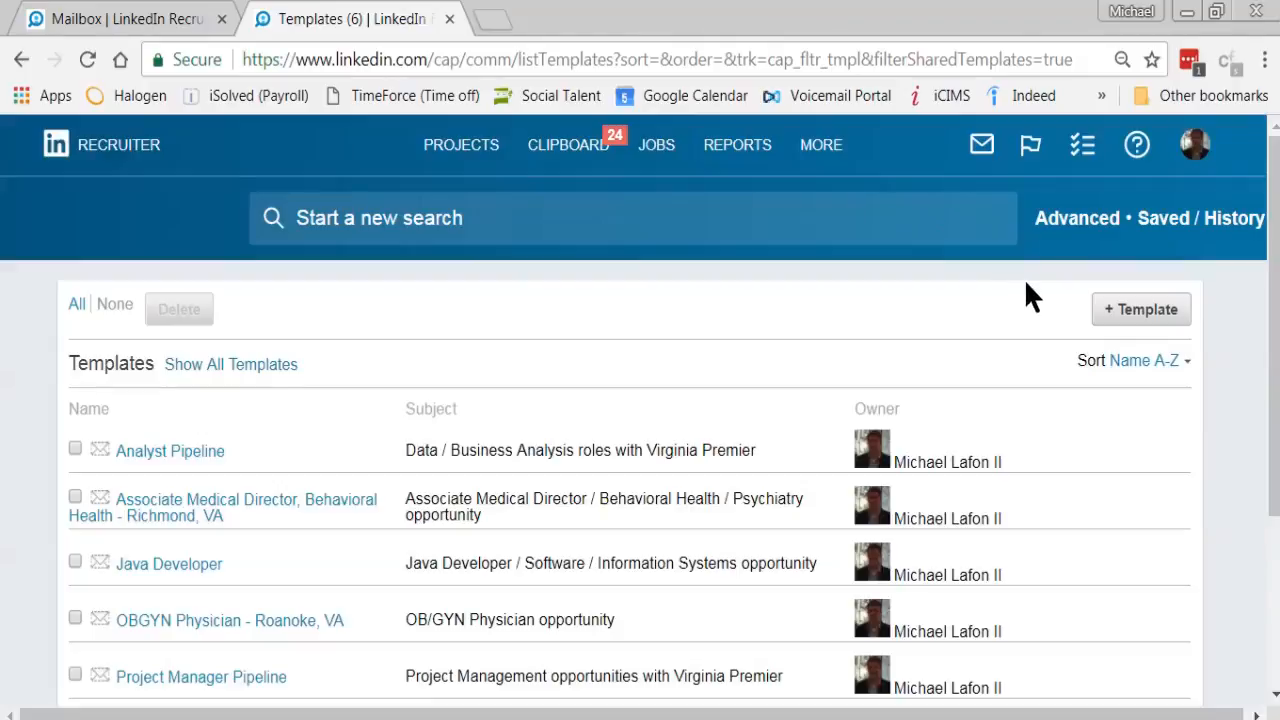
pyautogui.click(1127, 315)
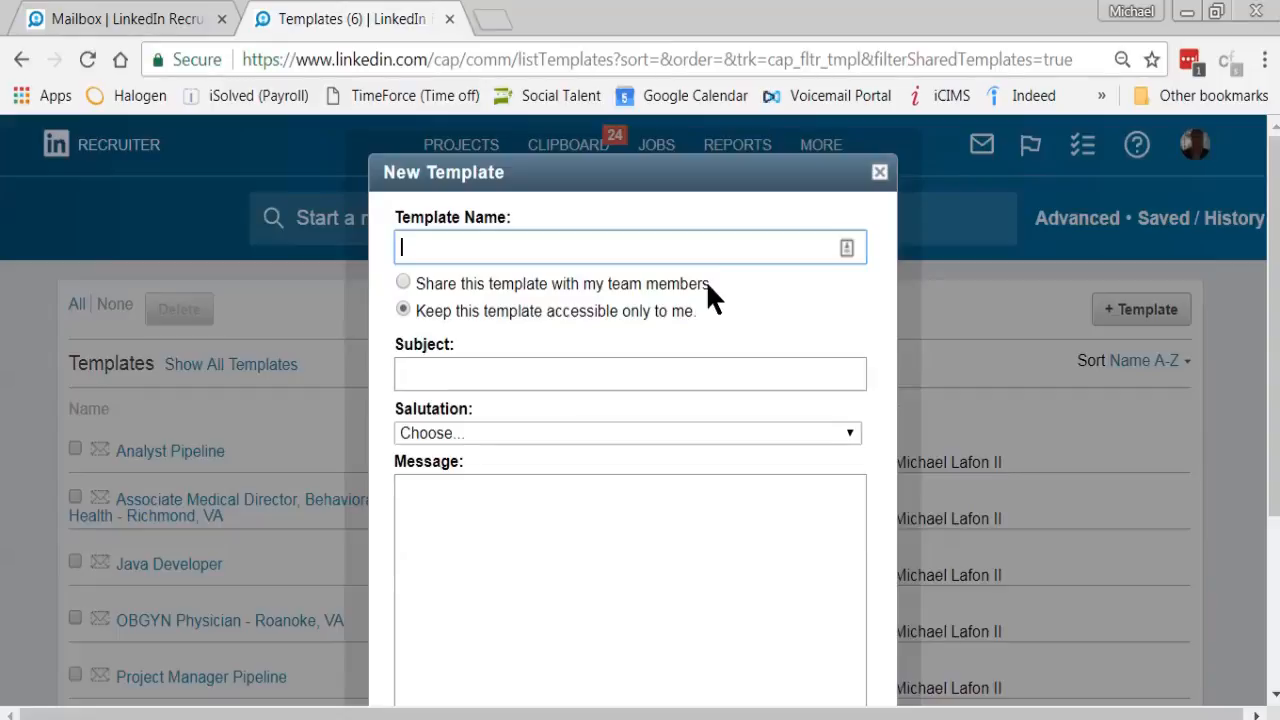
pyautogui.click(638, 370)
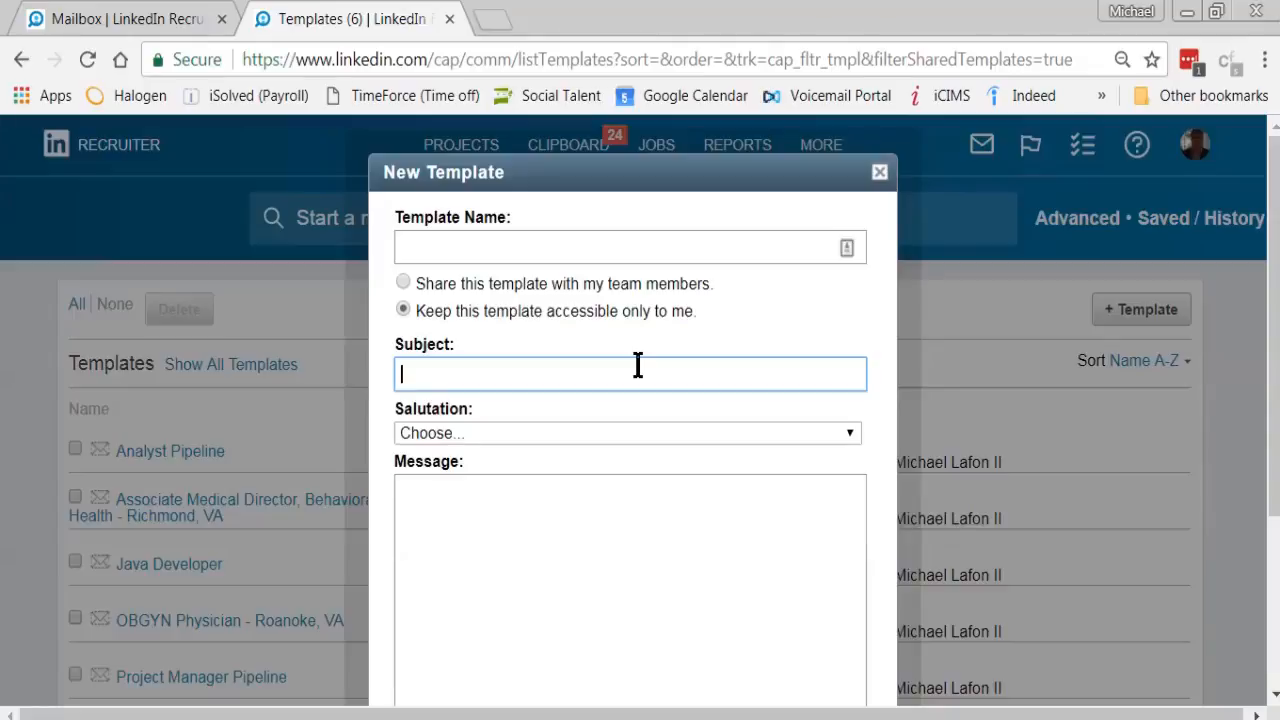
pyautogui.write('Data / Analysis')
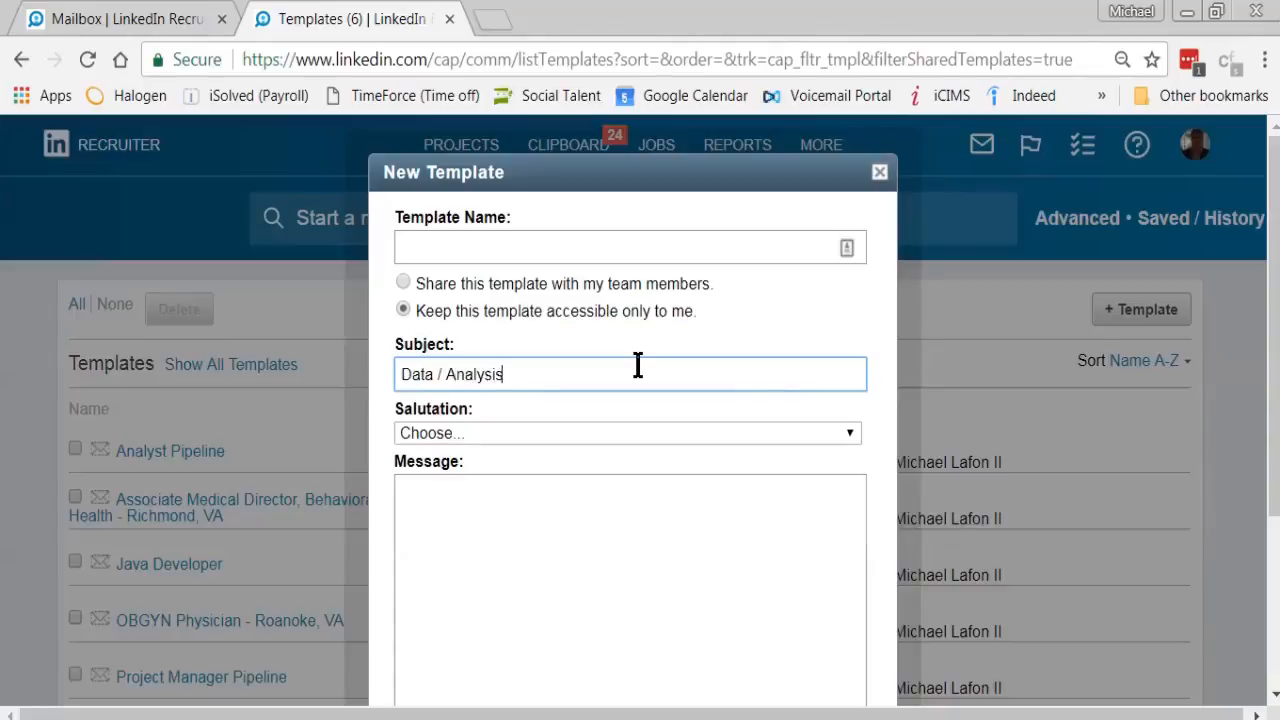
pyautogui.write(' / SQL Opportunity')
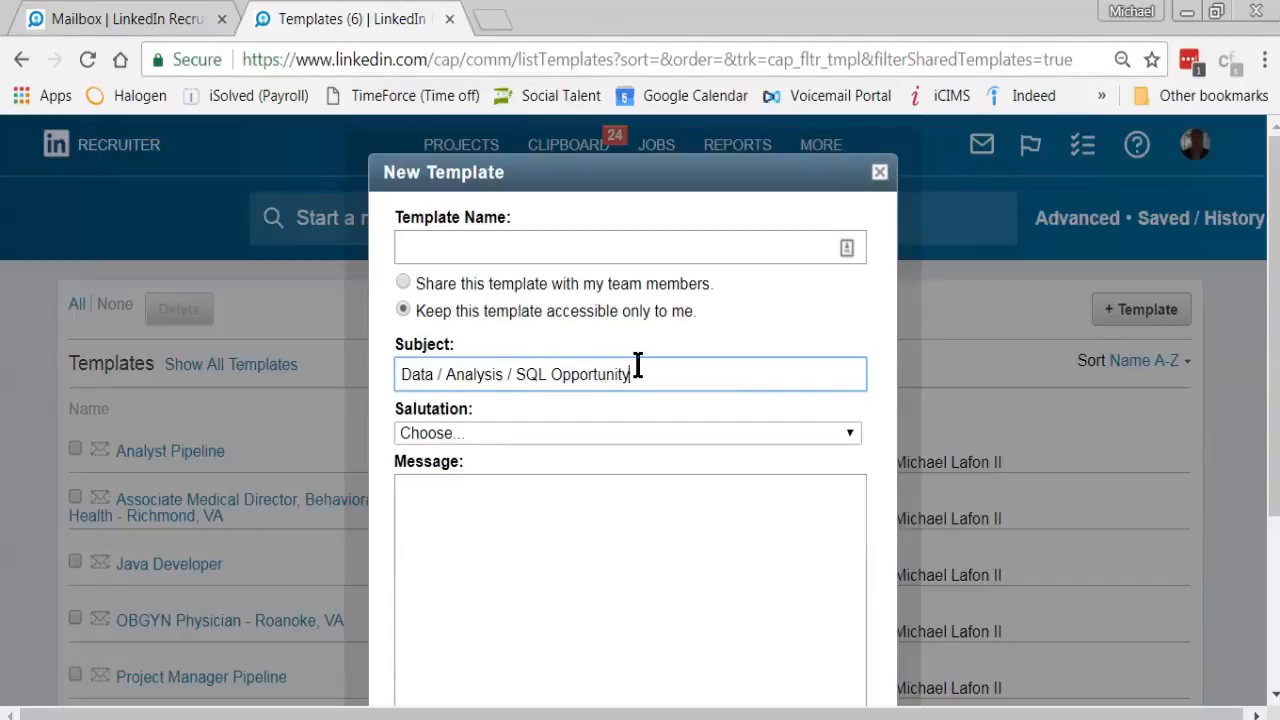
pyautogui.click(583, 431)
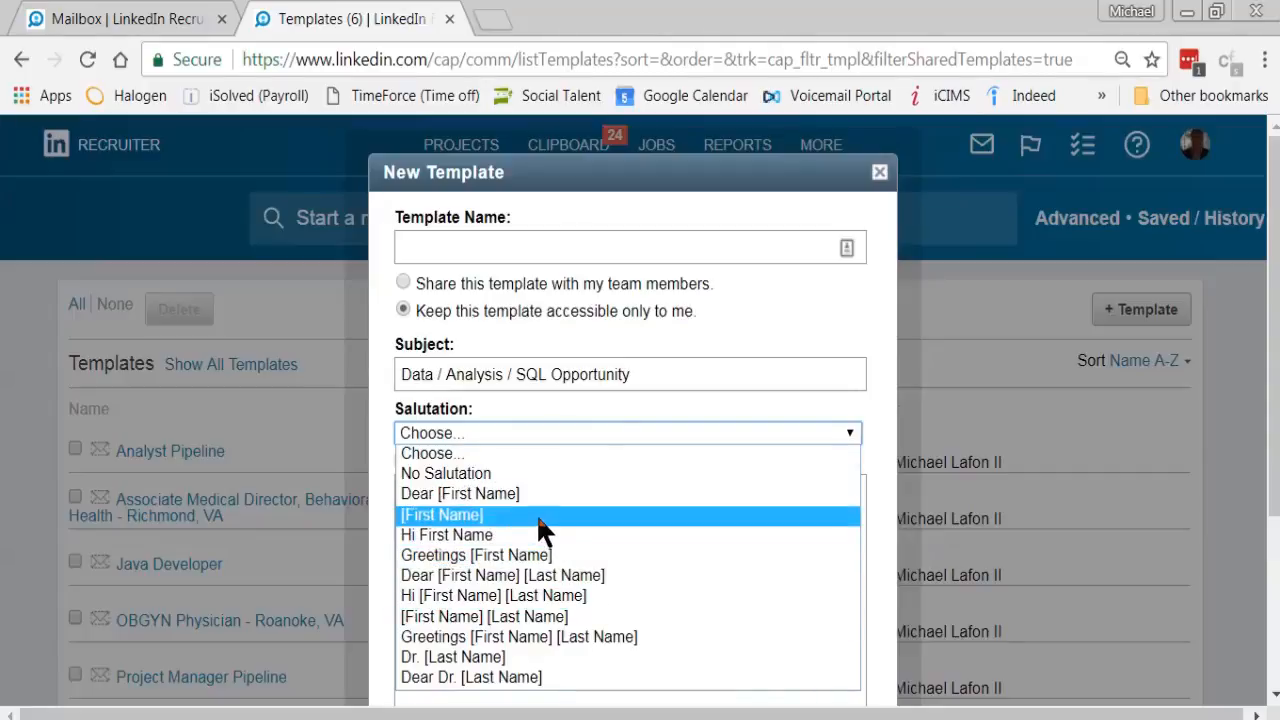
pyautogui.click(655, 400)
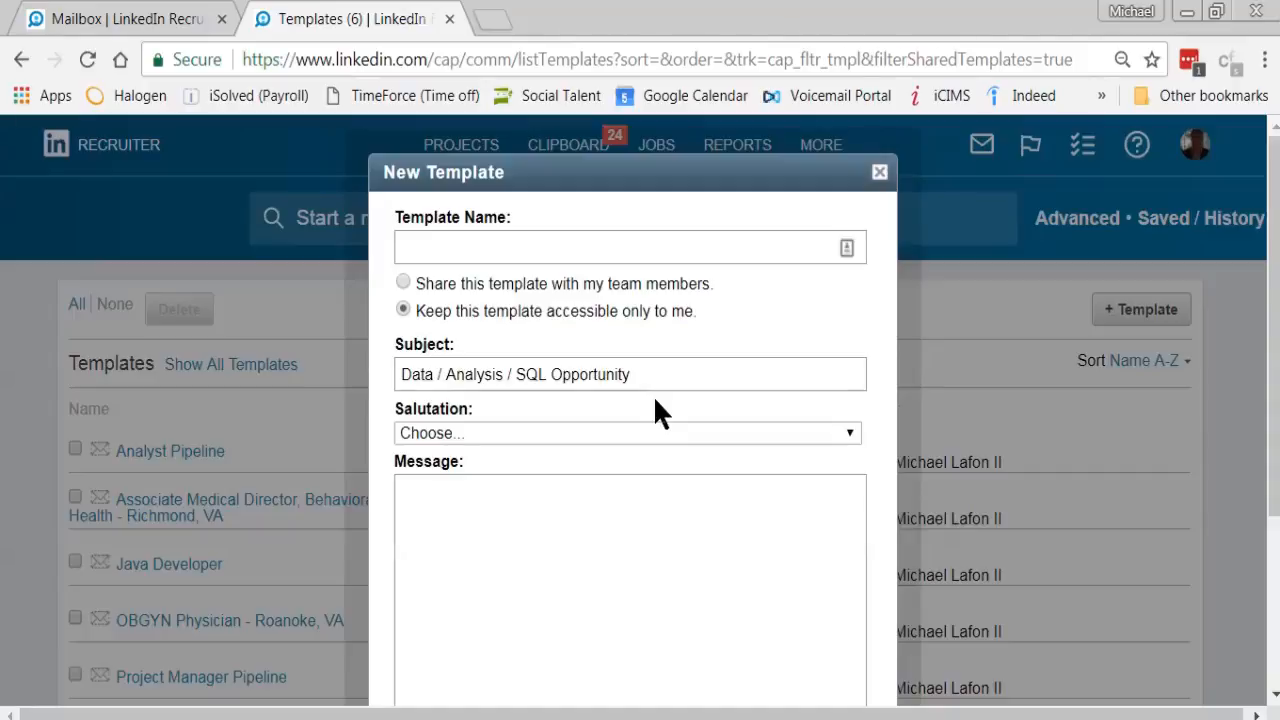
# - Begin the template's message with "My name is" followed by the sender's first name
pyautogui.click(568, 548)
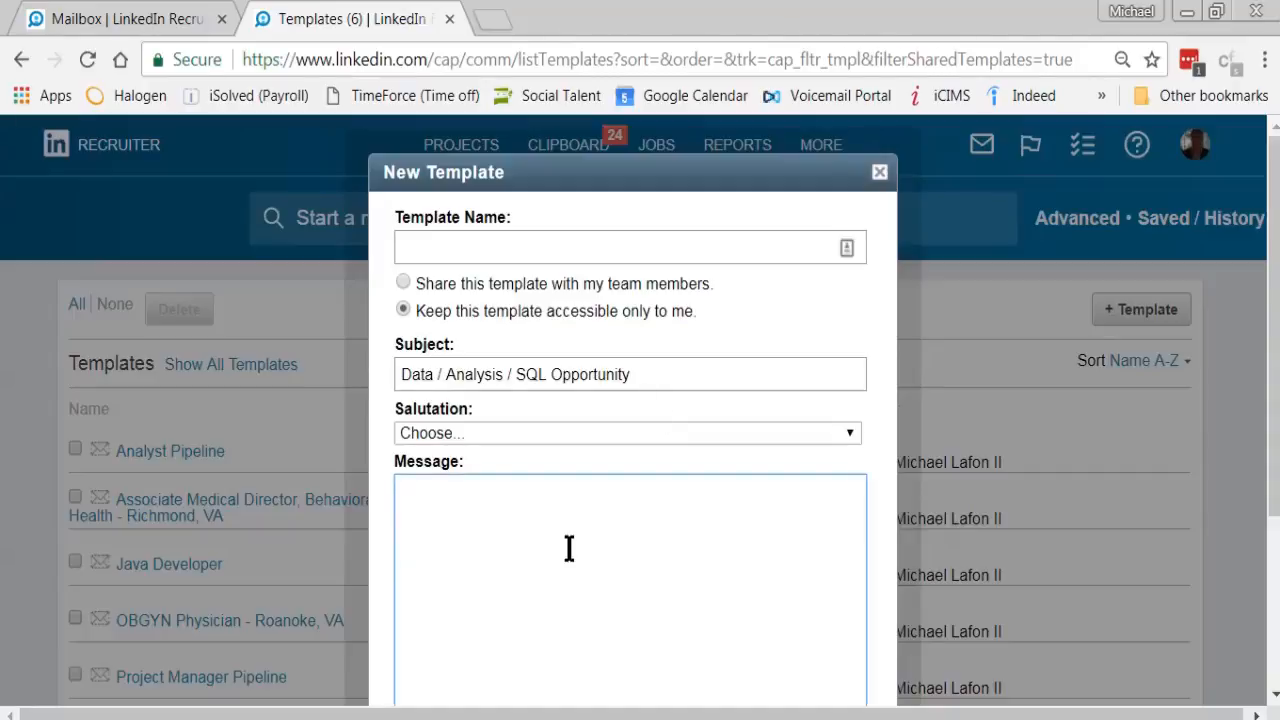
pyautogui.scroll(-2, 568, 548)
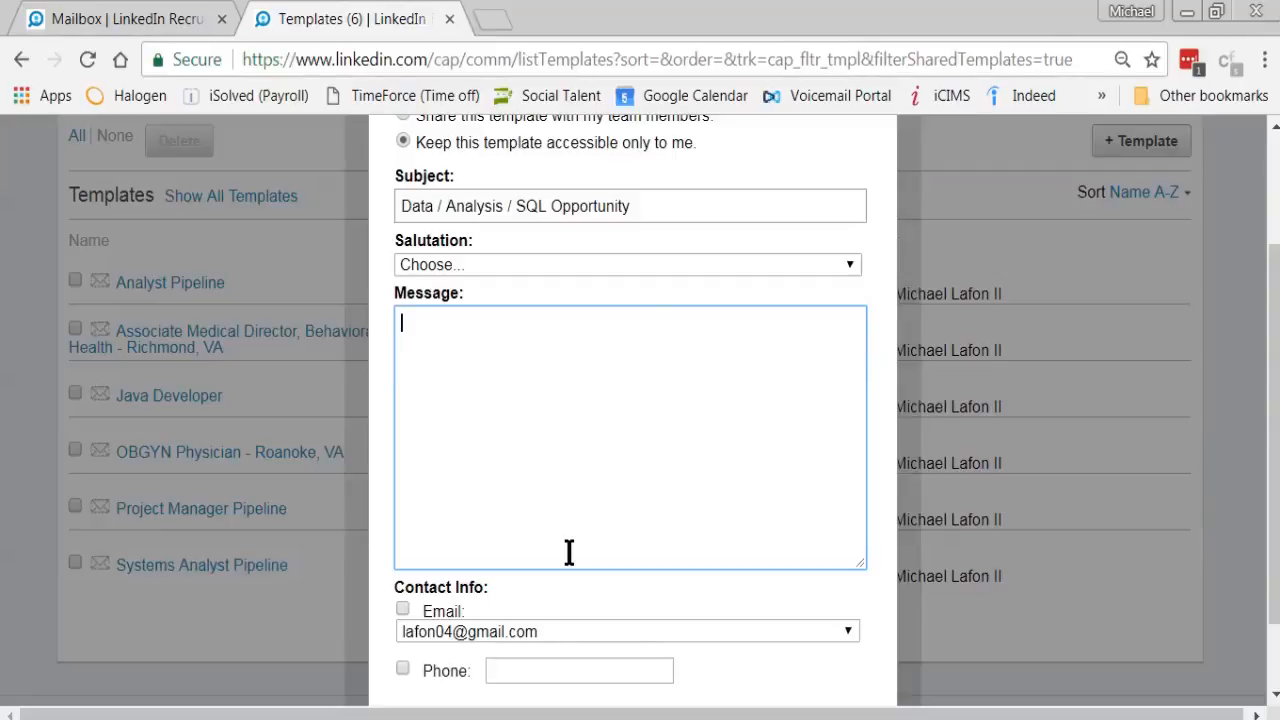
pyautogui.write('My name si')
pyautogui.press('BackSpace')
pyautogui.press('BackSpace')
pyautogui.write('us')
pyautogui.press('BackSpace')
pyautogui.press('BackSpace')
pyautogui.write('is I')
pyautogui.write('Michael ')
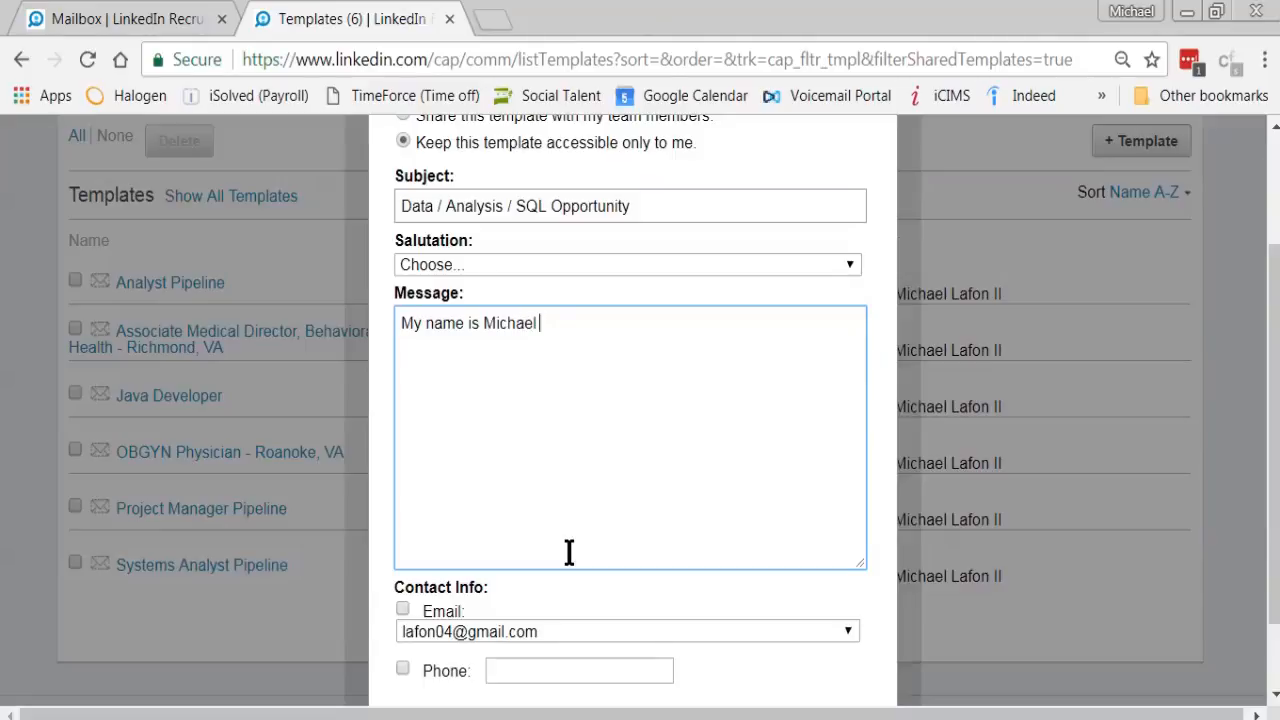
# - Continue the message's opening sentence with "and I am a Sourcing Specialist with Virginia Premier"
pyautogui.write('and I am a SOu')
pyautogui.press('BackSpace')
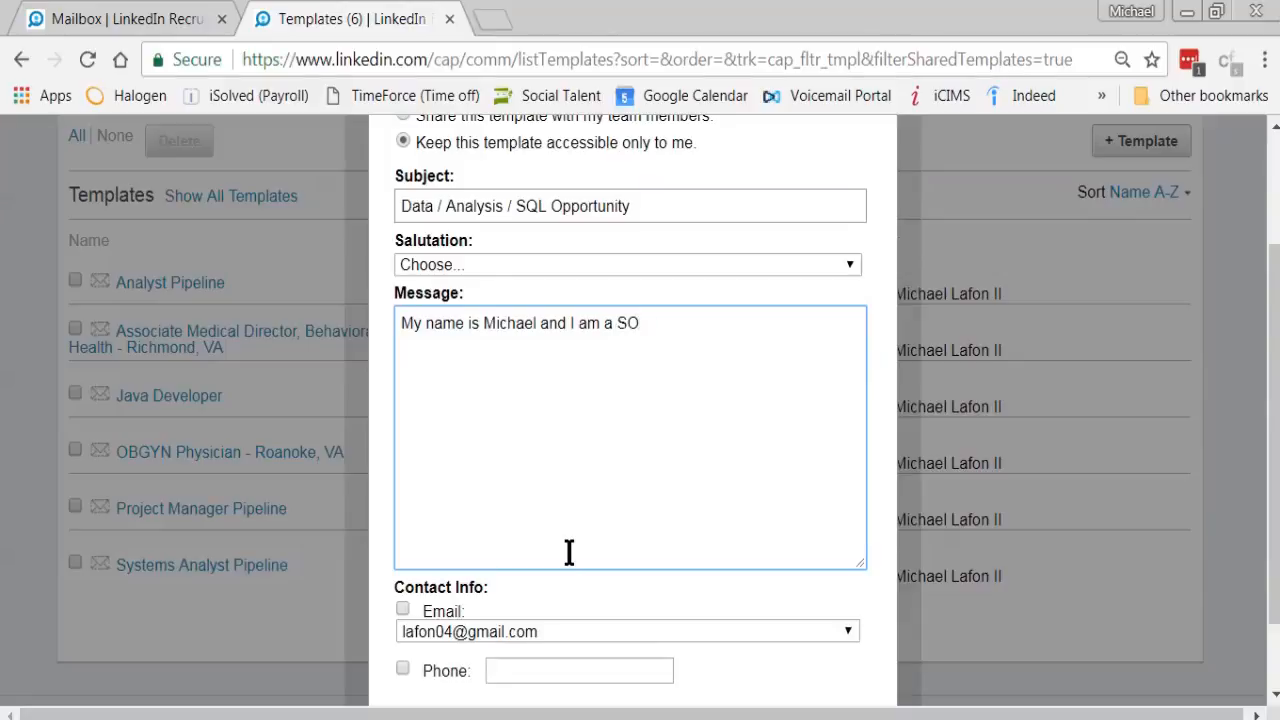
pyautogui.press('BackSpace')
pyautogui.write('ourcing Spe')
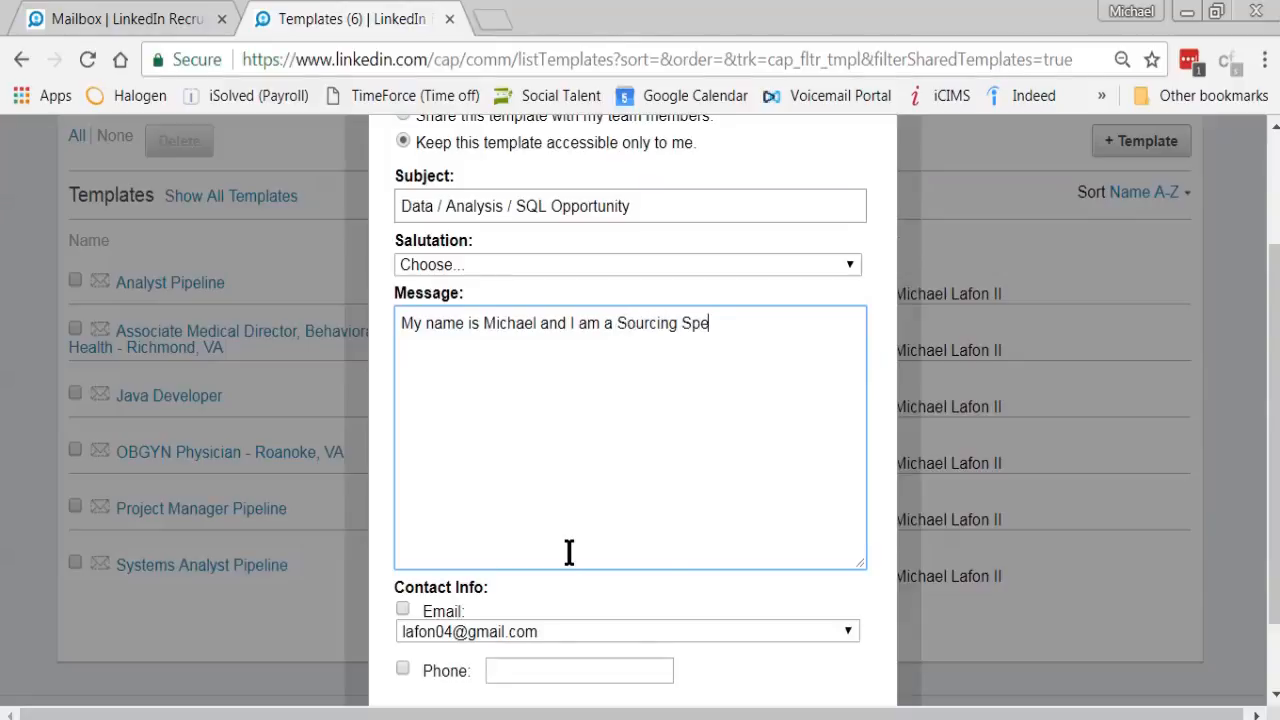
pyautogui.write('cialist with Vir')
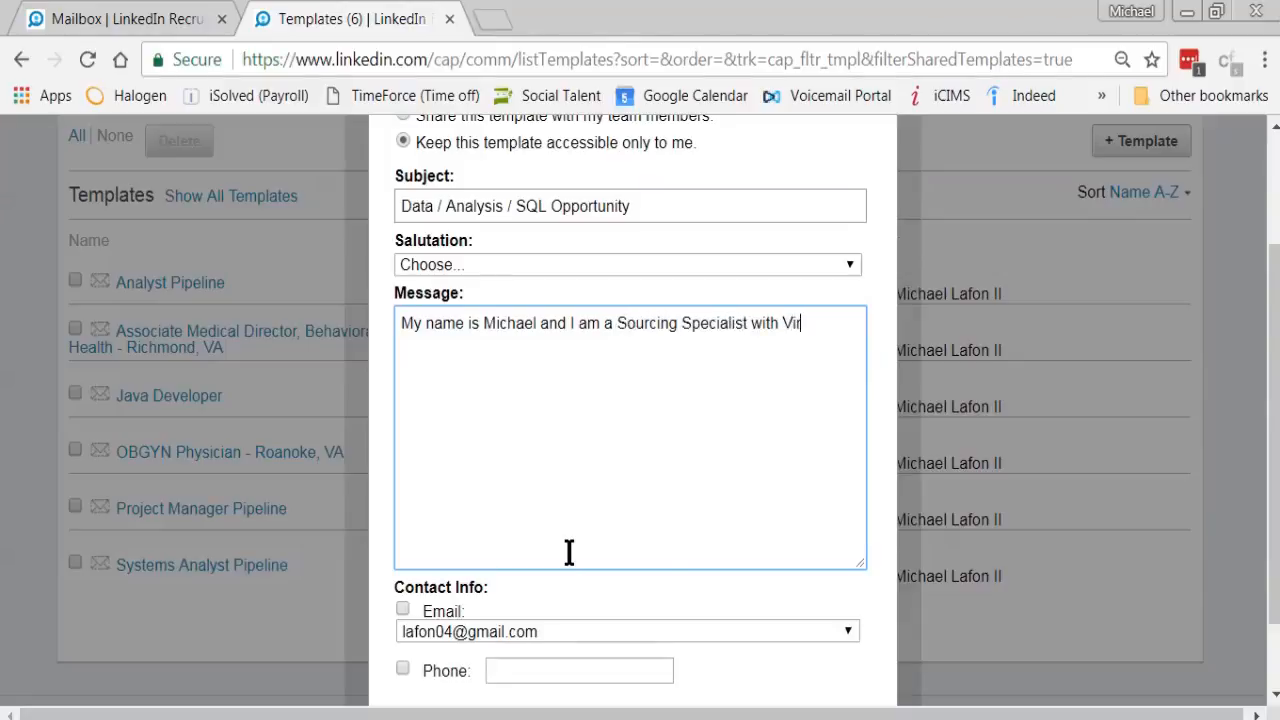
pyautogui.write('ginia')
pyautogui.press('BackSpace')
pyautogui.press('BackSpace')
pyautogui.write('ia Pemier')
pyautogui.press('BackSpace')
pyautogui.press('BackSpace')
pyautogui.press('BackSpace')
pyautogui.press('BackSpace')
pyautogui.press('BackSpace')
pyautogui.write('remier')
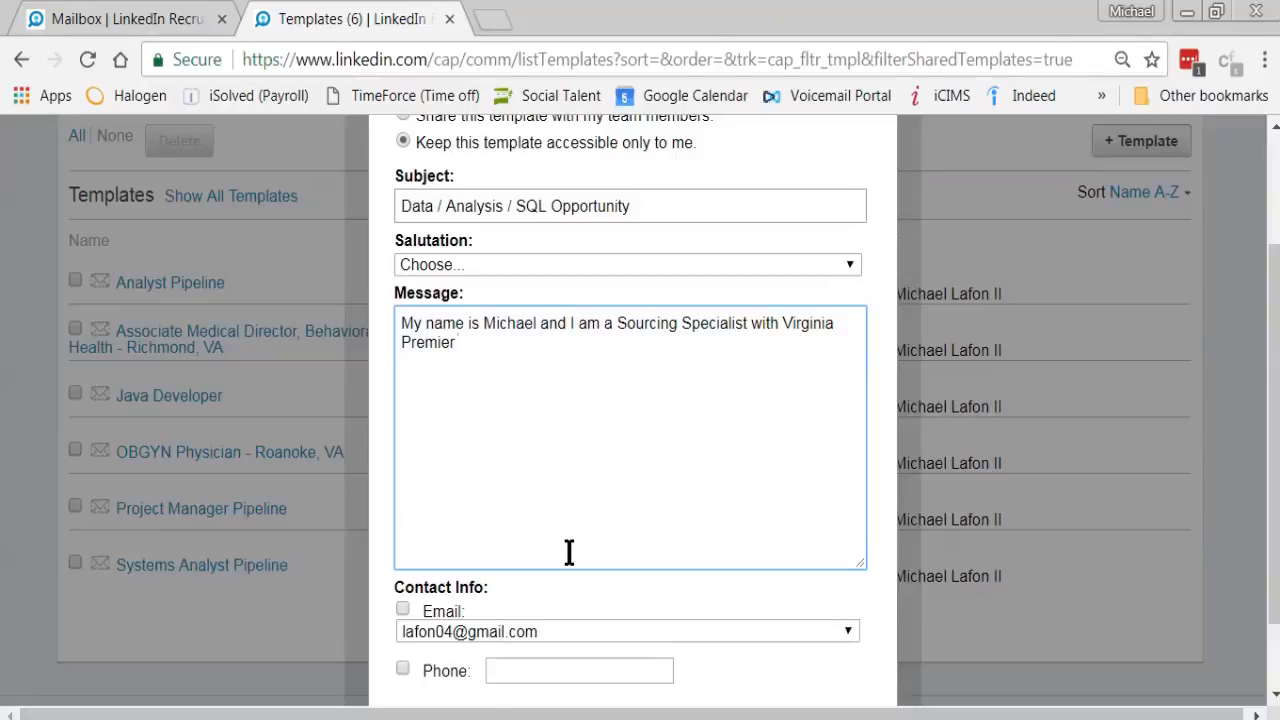
# - Complete the template message's opening sentence with "headquartered in Richmond, VA."
pyautogui.write(' headquartered in Ric')
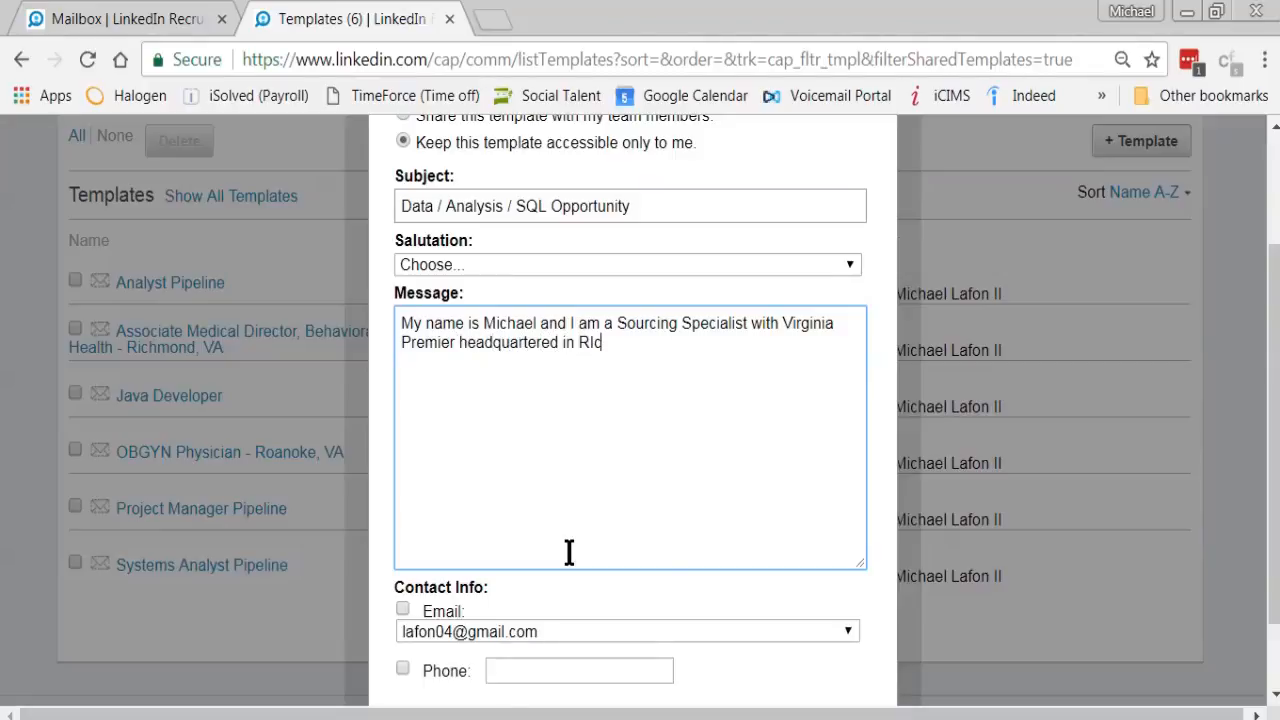
pyautogui.press('BackSpace')
pyautogui.press('BackSpace')
pyautogui.write('ichmond, VA')
# - Add the sentence "We are a growing healthcare organization looking to become an industry leader in the managed care space." to the message
pyautogui.write('Wee')
pyautogui.press('BackSpace')
pyautogui.write('ar')
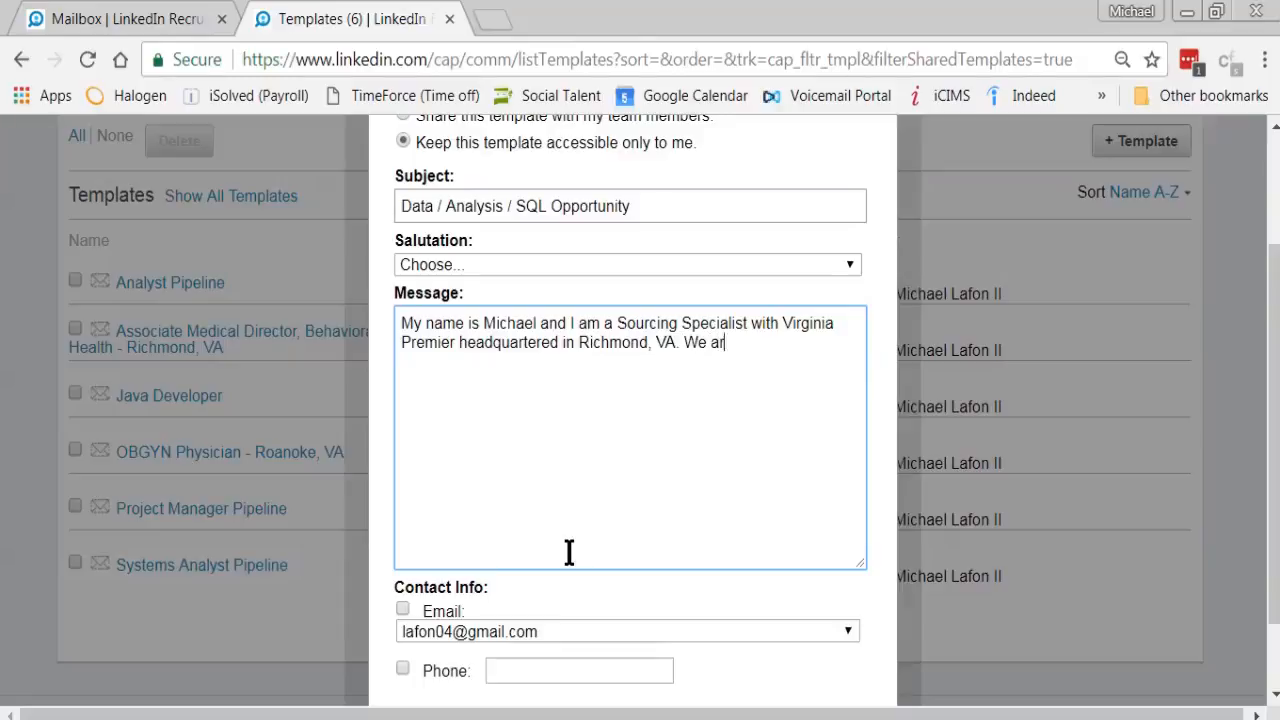
pyautogui.write('e a  growing he')
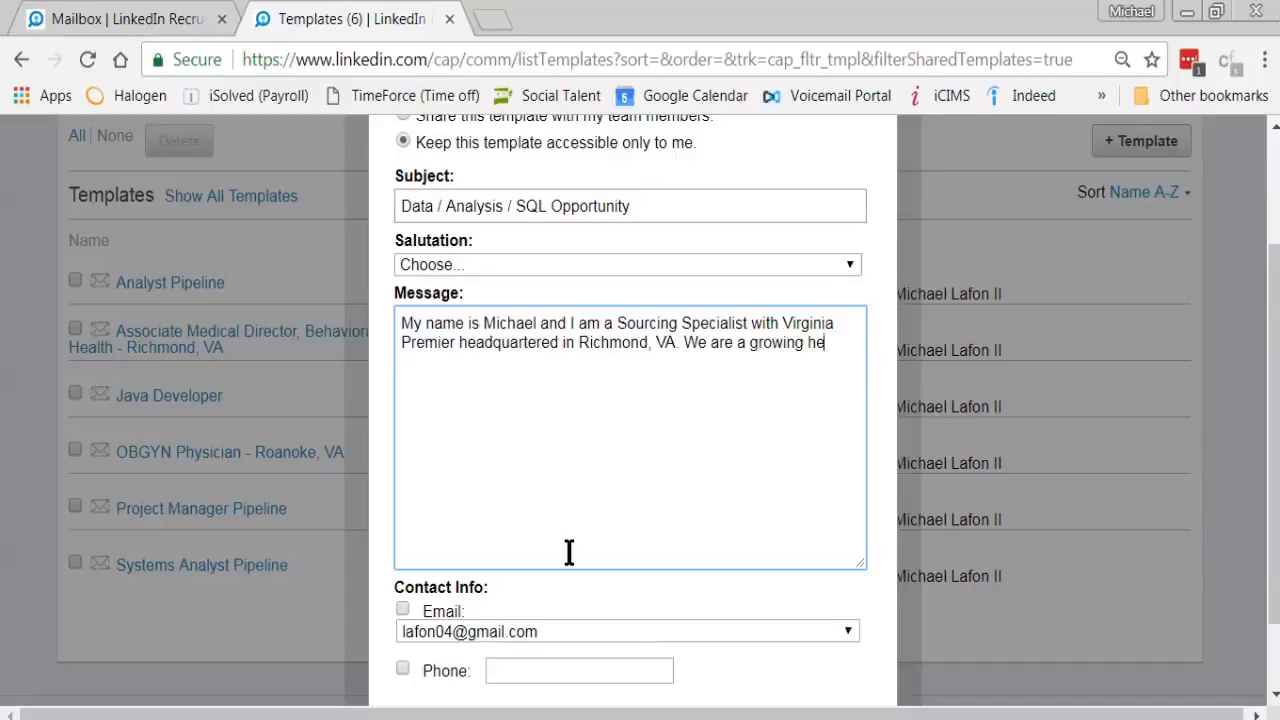
pyautogui.write('althca')
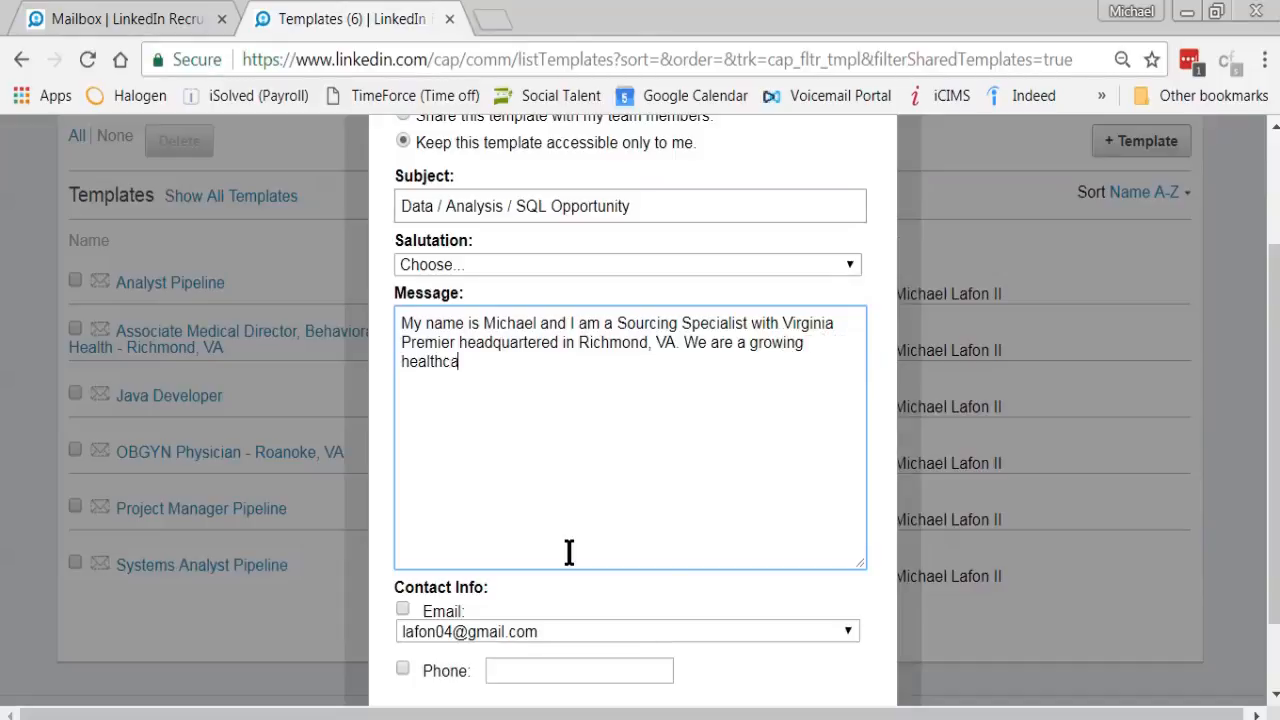
pyautogui.write('re organization lo')
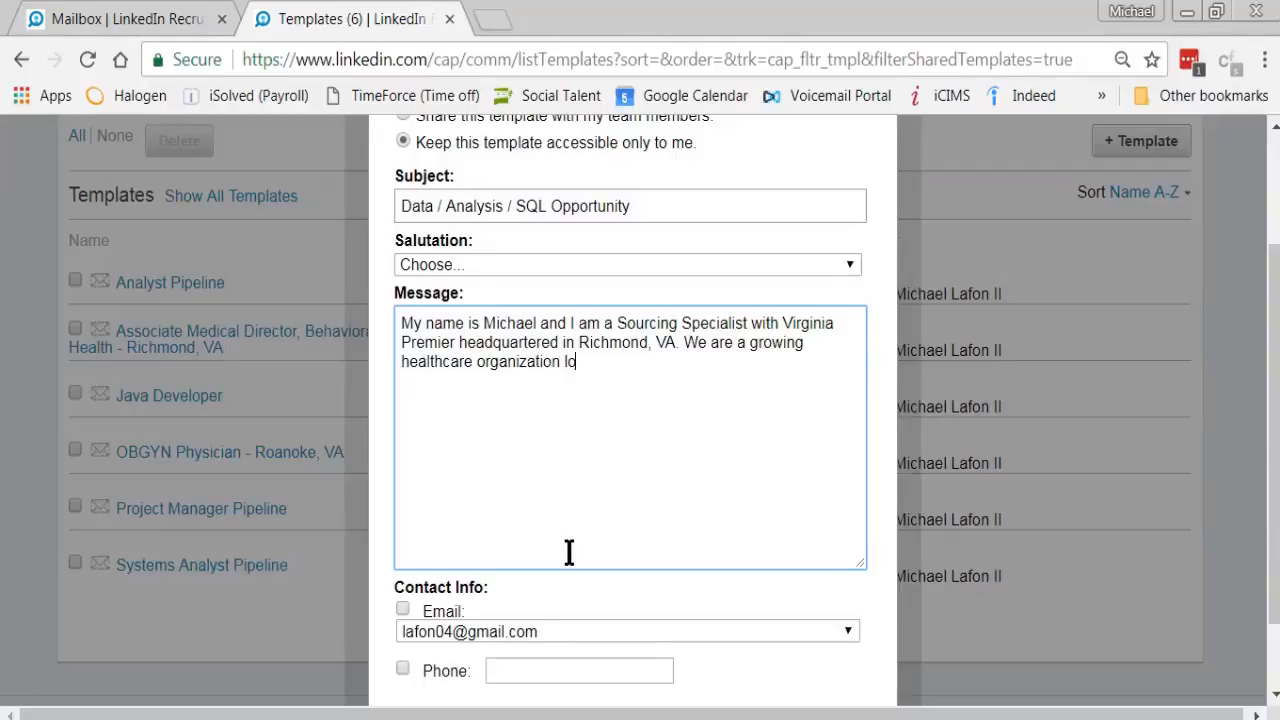
pyautogui.write('oking to becoe')
pyautogui.press('BackSpace')
pyautogui.write('me an')
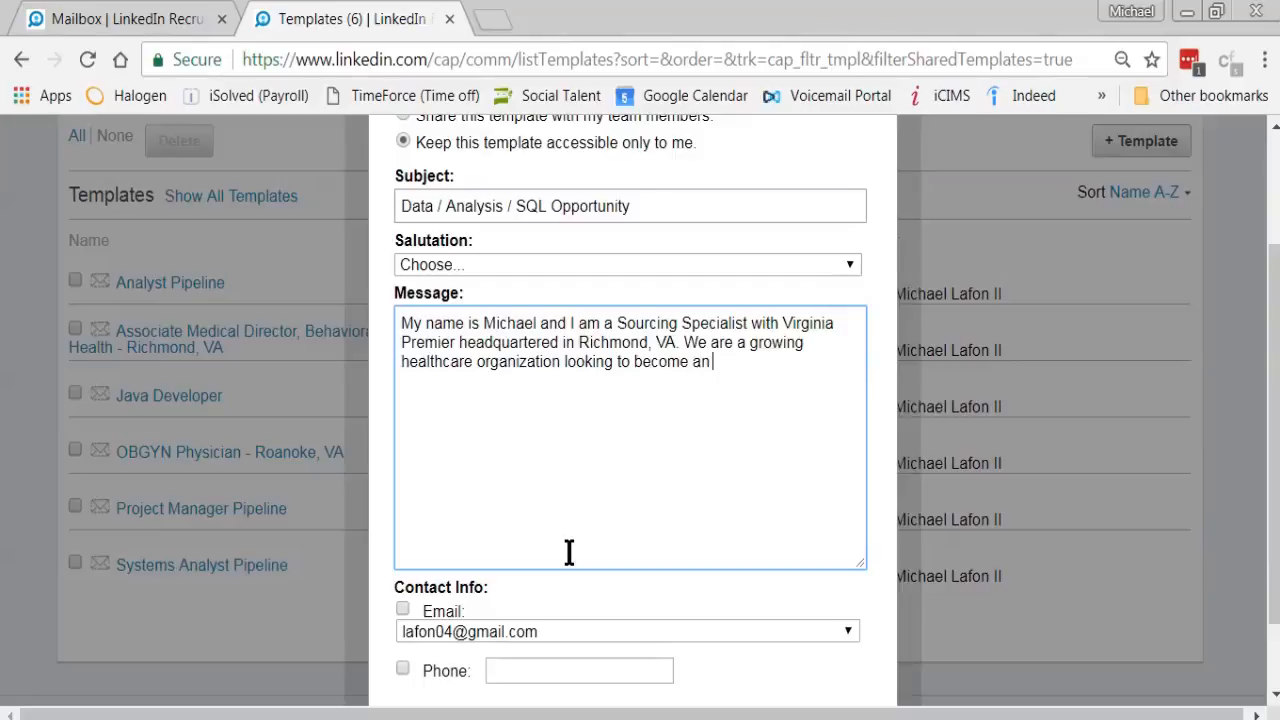
pyautogui.write(' industry leader in th')
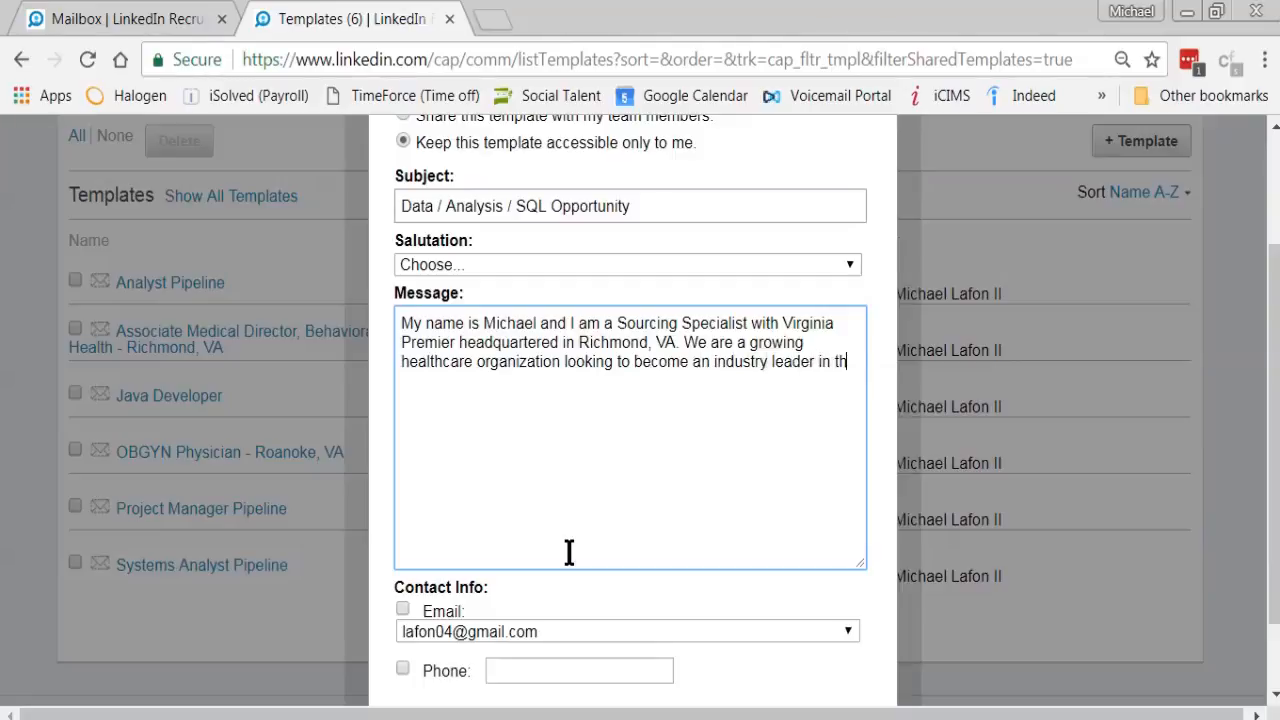
pyautogui.write('e managed care ')
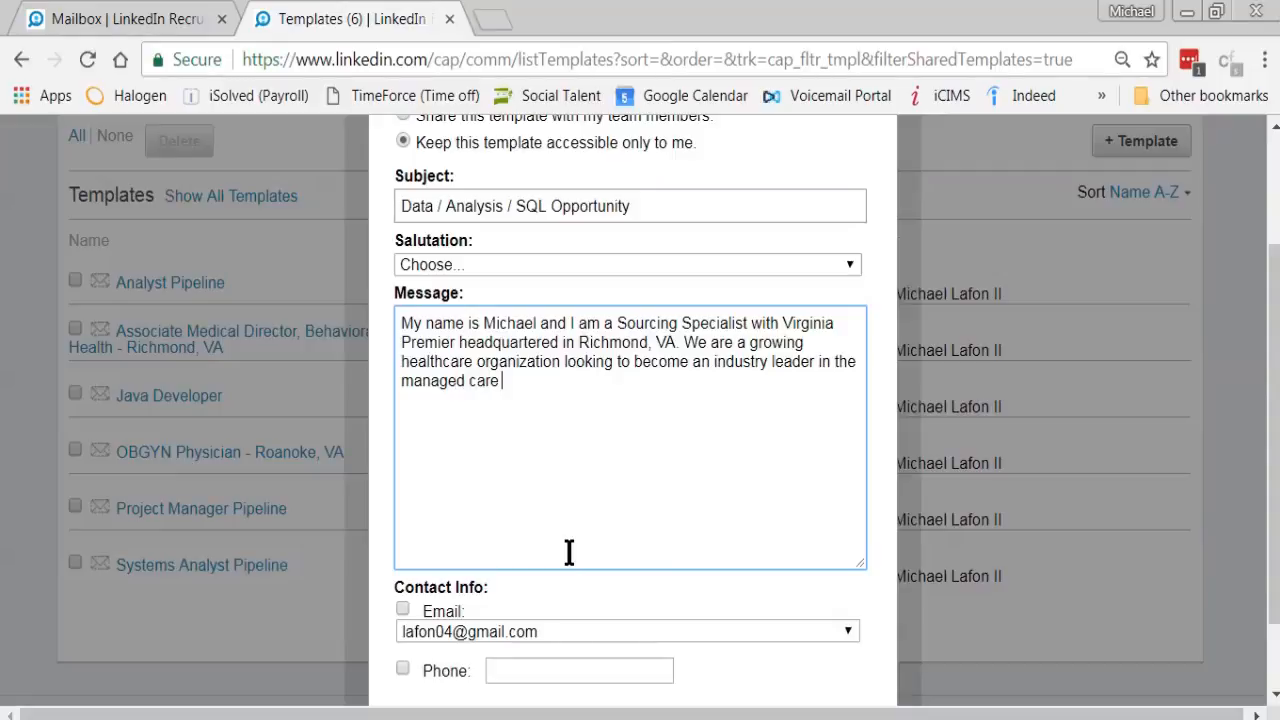
pyautogui.write('space. We gre')
# - Continue the message with "We are growing rapidly, and we are looking", correcting the wording along the way
pyautogui.press('BackSpace')
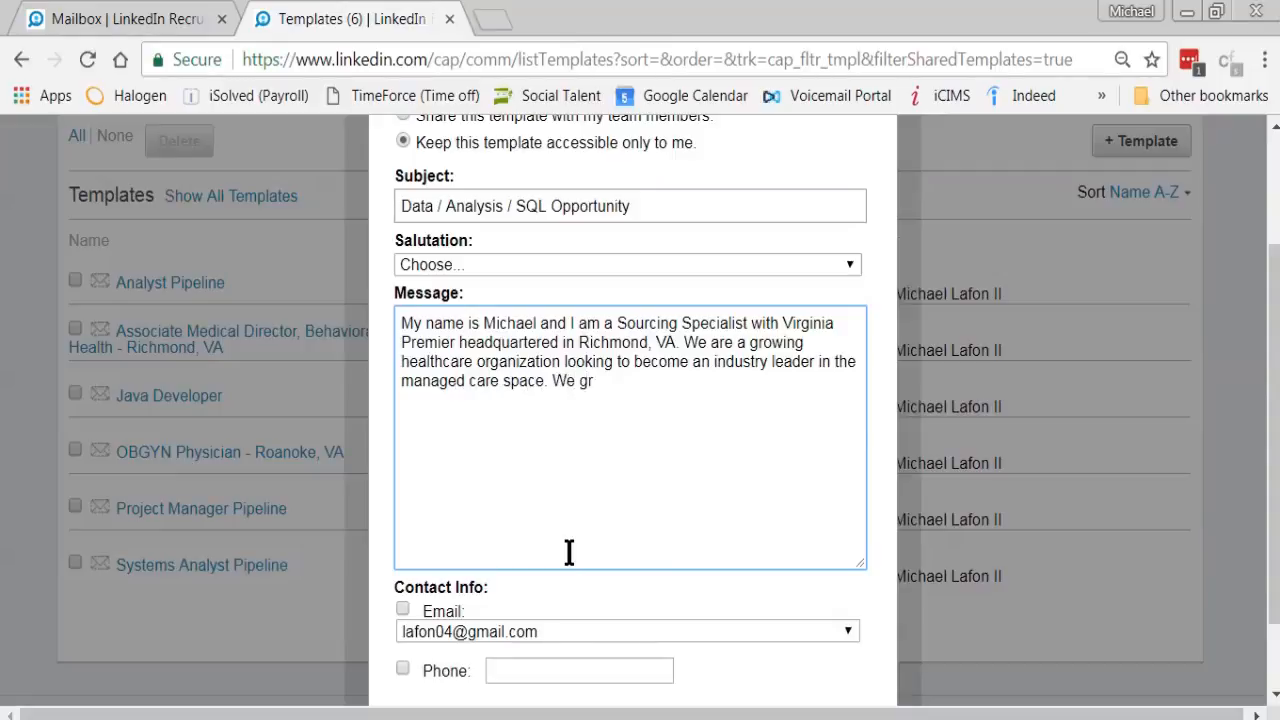
pyautogui.write('owing ra')
pyautogui.press('BackSpace')
pyautogui.press('BackSpace')
pyautogui.press('BackSpace')
pyautogui.press('BackSpace')
pyautogui.press('BackSpace')
pyautogui.press('BackSpace')
pyautogui.press('BackSpace')
pyautogui.press('BackSpace')
pyautogui.press('BackSpace')
pyautogui.press('BackSpace')
pyautogui.write('are growing ra')
pyautogui.press('BackSpace')
pyautogui.write('owing rapidly.')
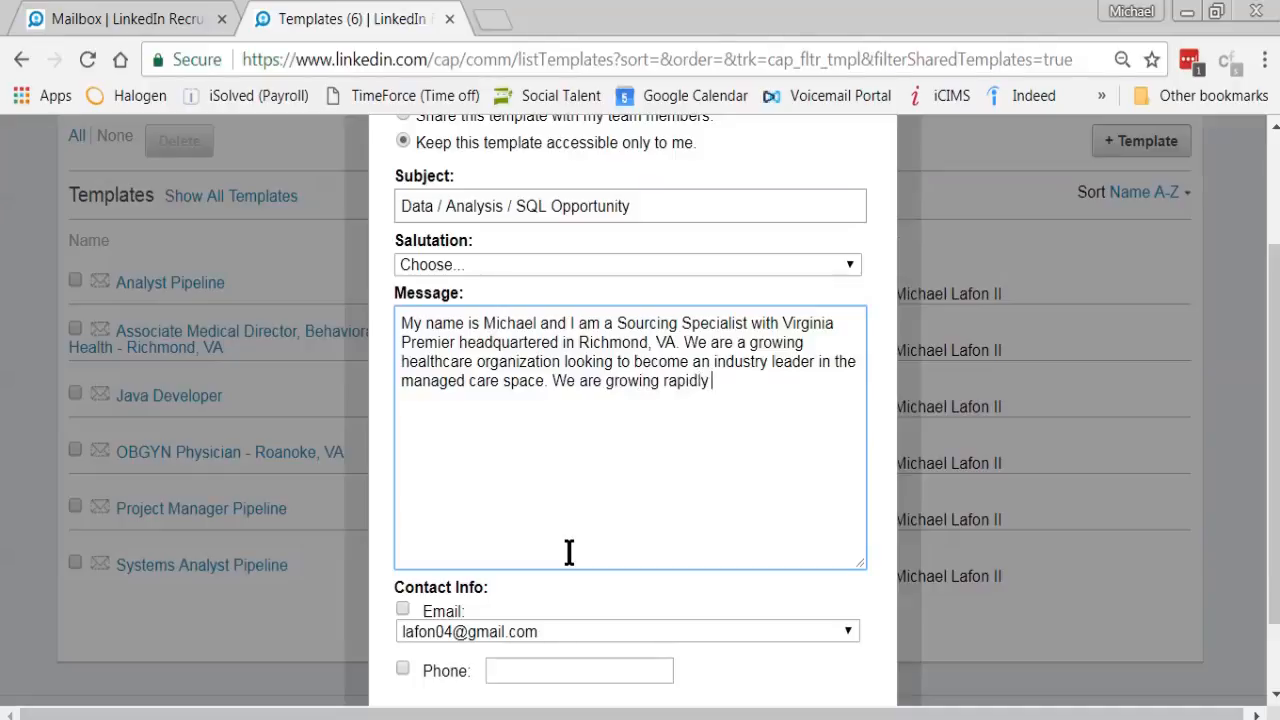
pyautogui.press('BackSpace')
pyautogui.write(', and we are looking')
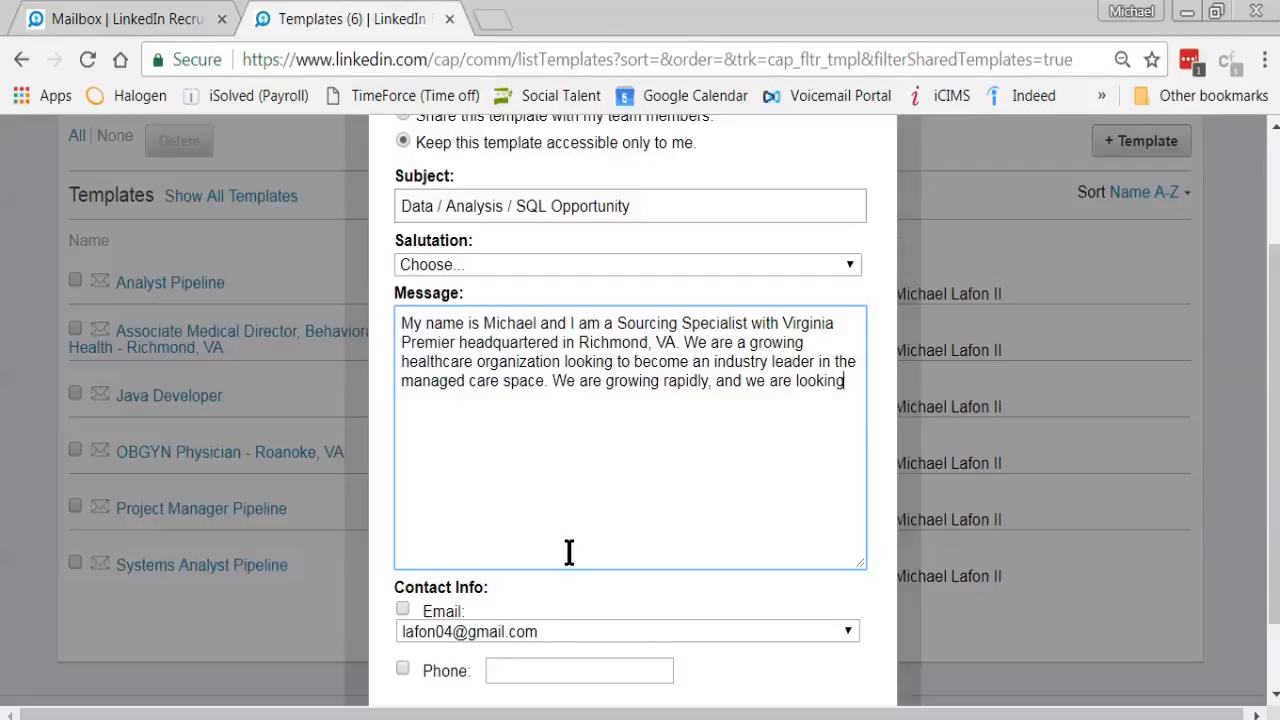
# - Finish the sentence about growth with "for candidates with experience in data analysis and SQL."
pyautogui.write(' for candida')
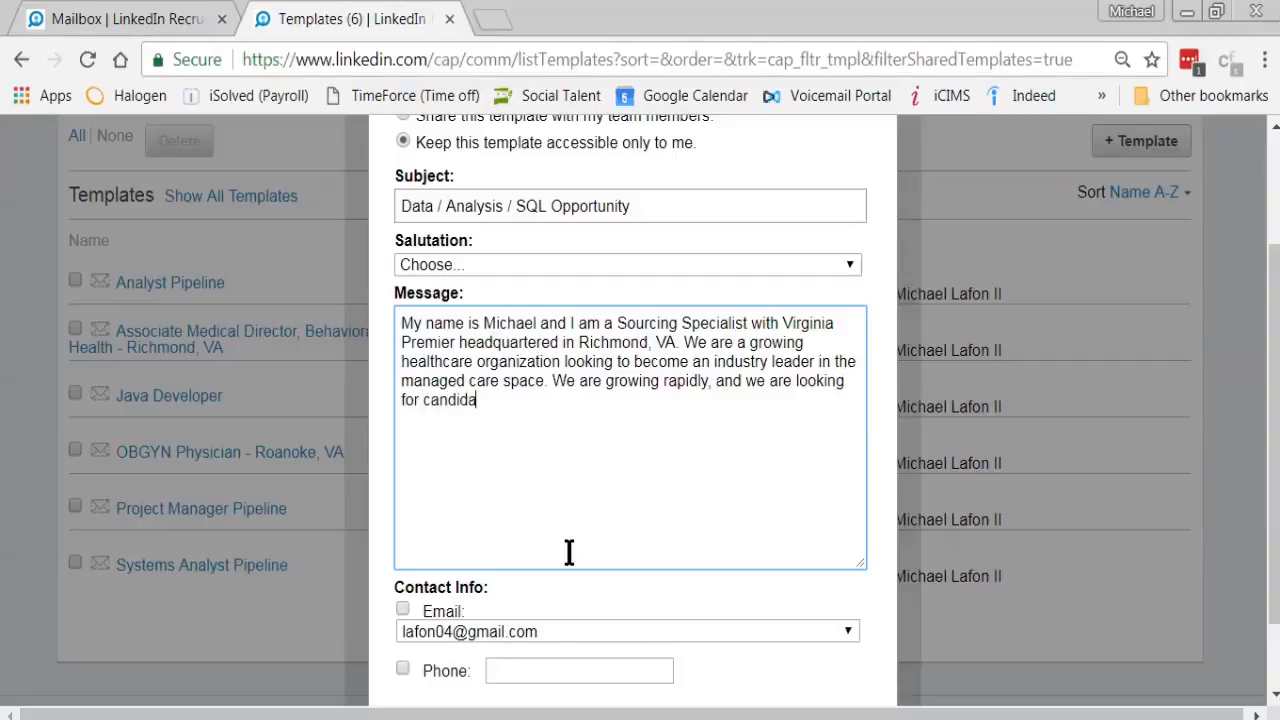
pyautogui.write('te s ')
pyautogui.write('with exper')
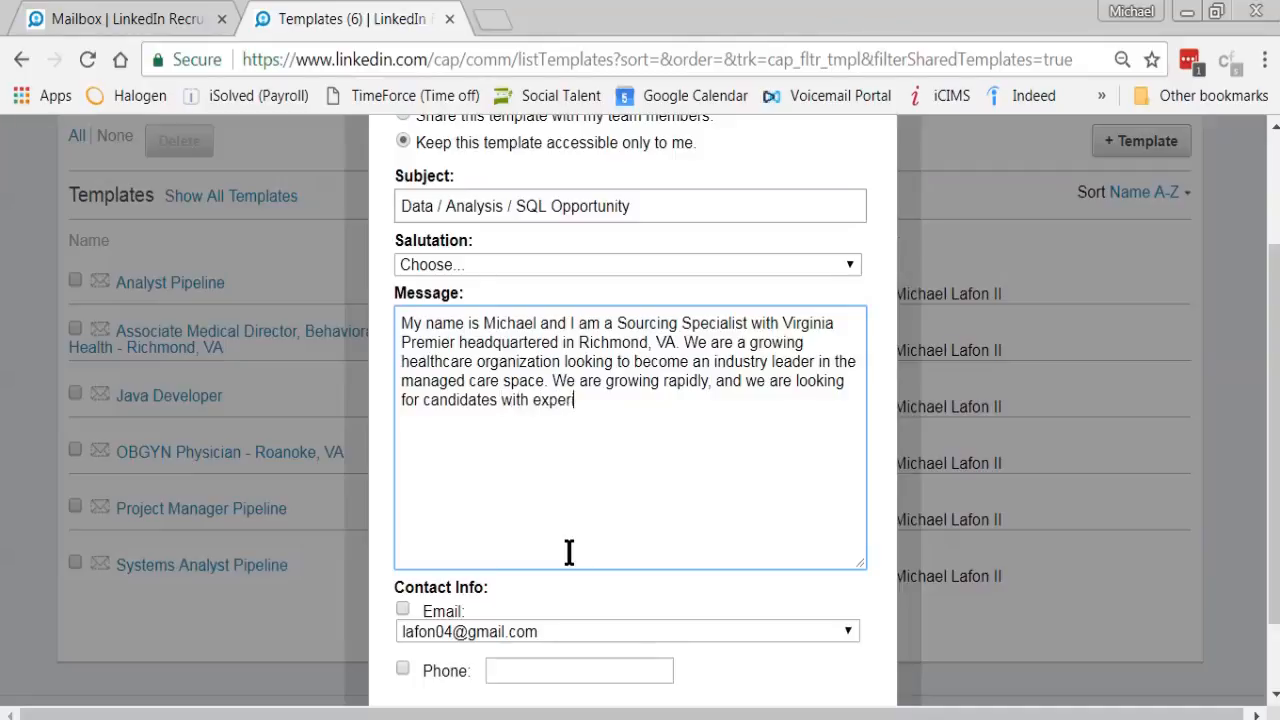
pyautogui.write('ience in data analysis and SQL')
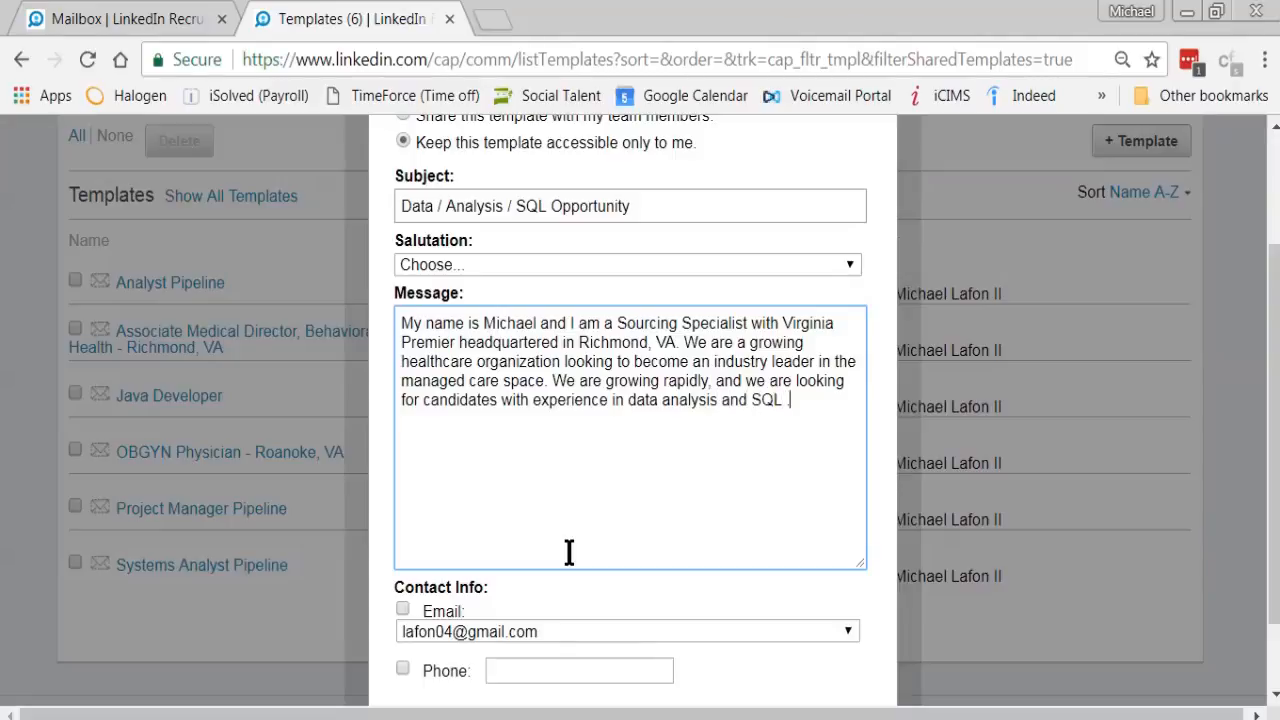
pyautogui.write(' .')
# - Start a second paragraph with "If you are interested in learning more about this opportunity to use your SQL expertise, I'd love to chat with you."
pyautogui.write('If you ')
pyautogui.write('are interested')
pyautogui.write(' in')
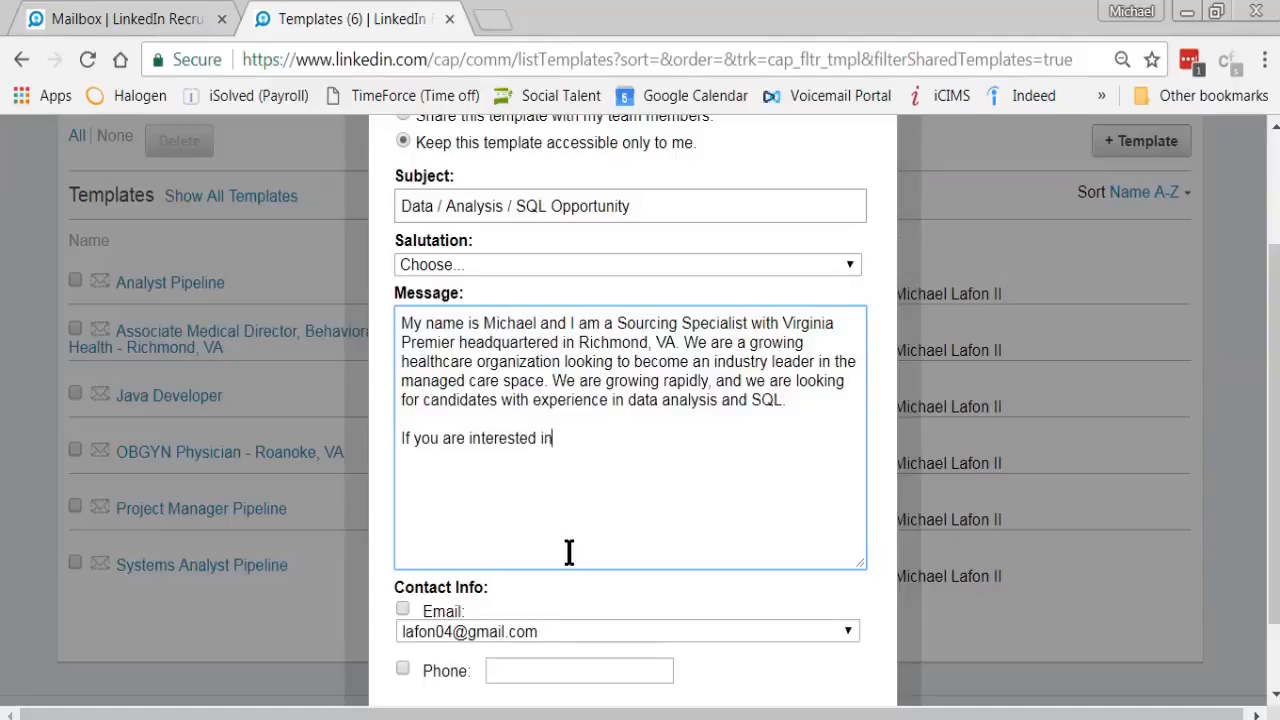
pyautogui.write(' learning more about tho')
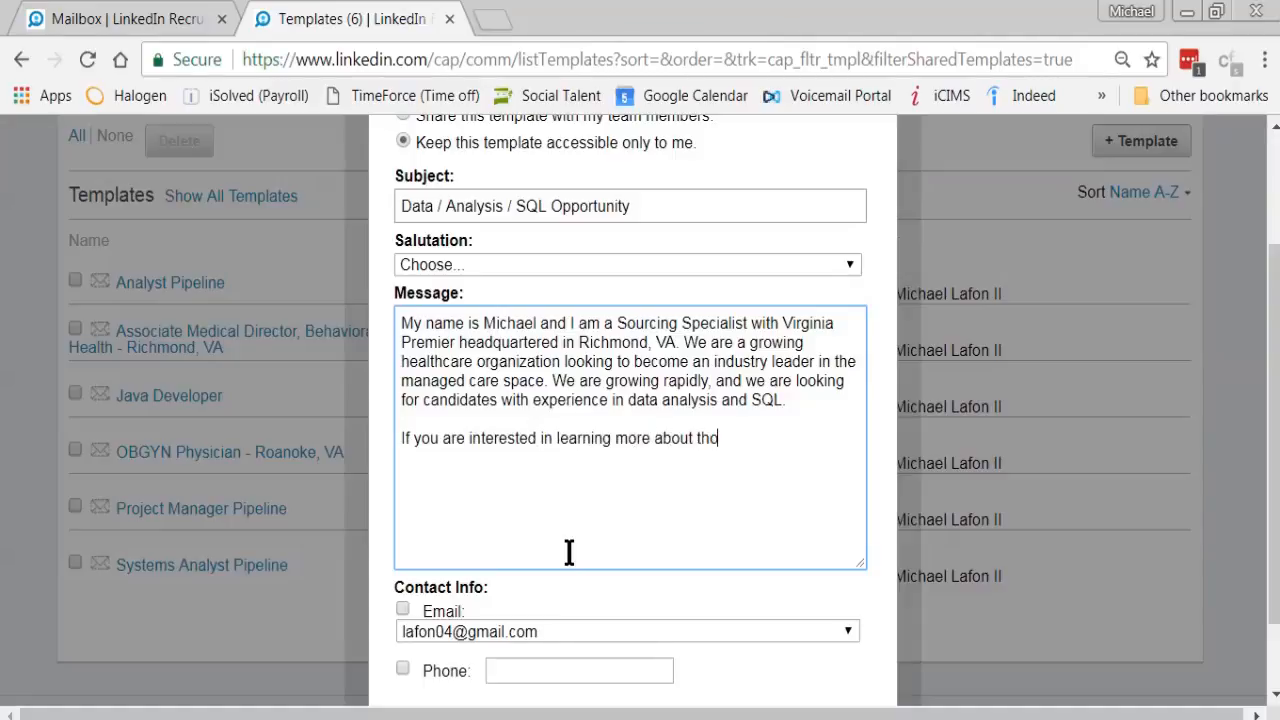
pyautogui.press('BackSpace')
pyautogui.write('e')
pyautogui.press('BackSpace')
pyautogui.write('is opportunity to use your ')
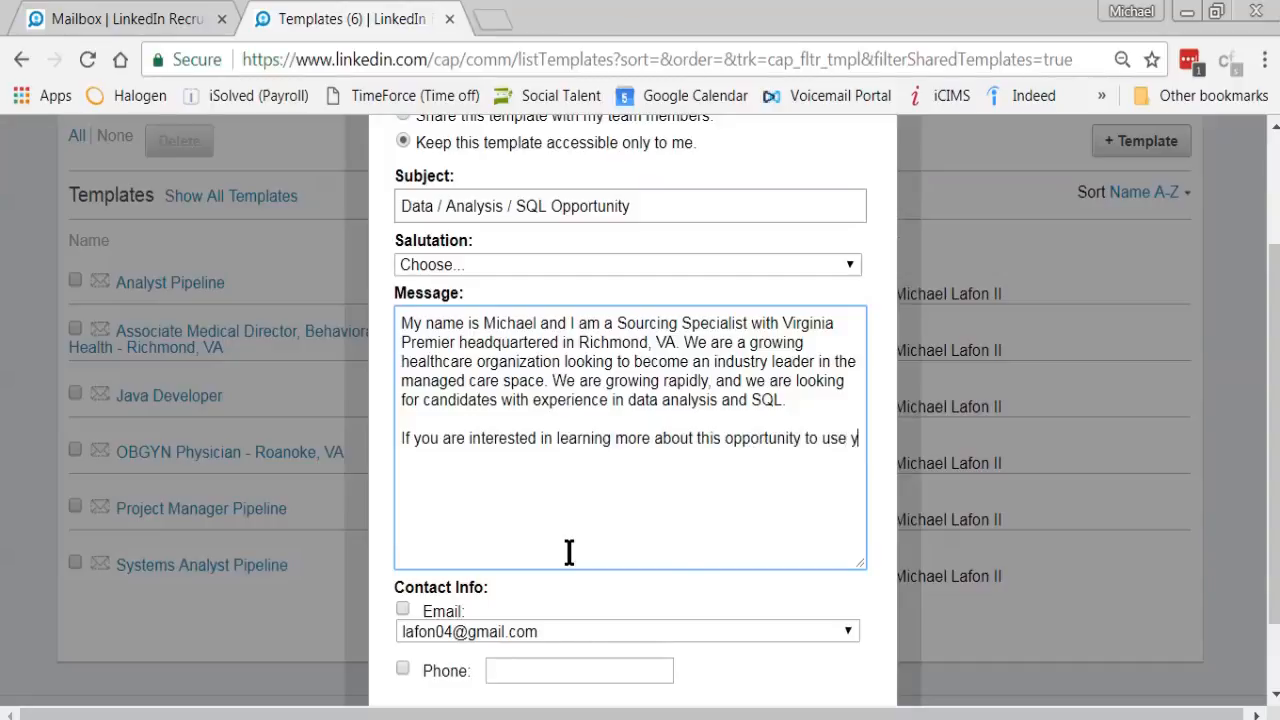
pyautogui.write('SQL exp')
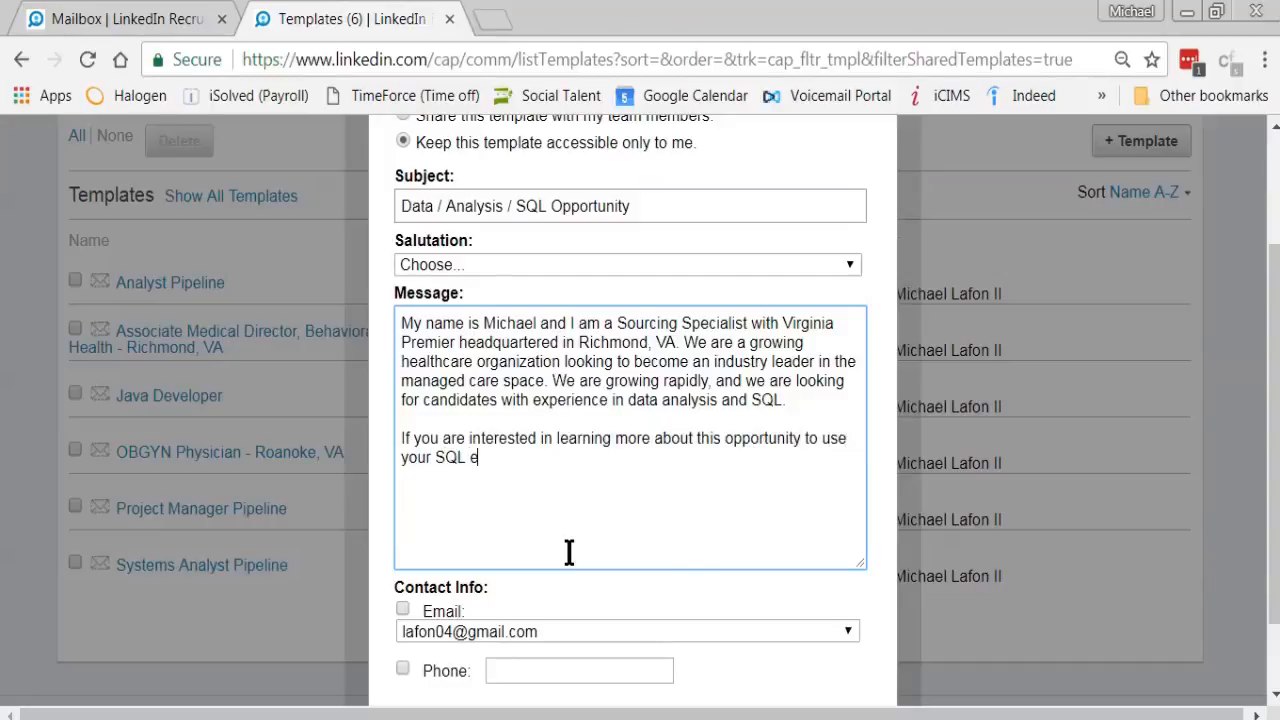
pyautogui.press('BackSpace')
pyautogui.write("xpertise, I'd love ")
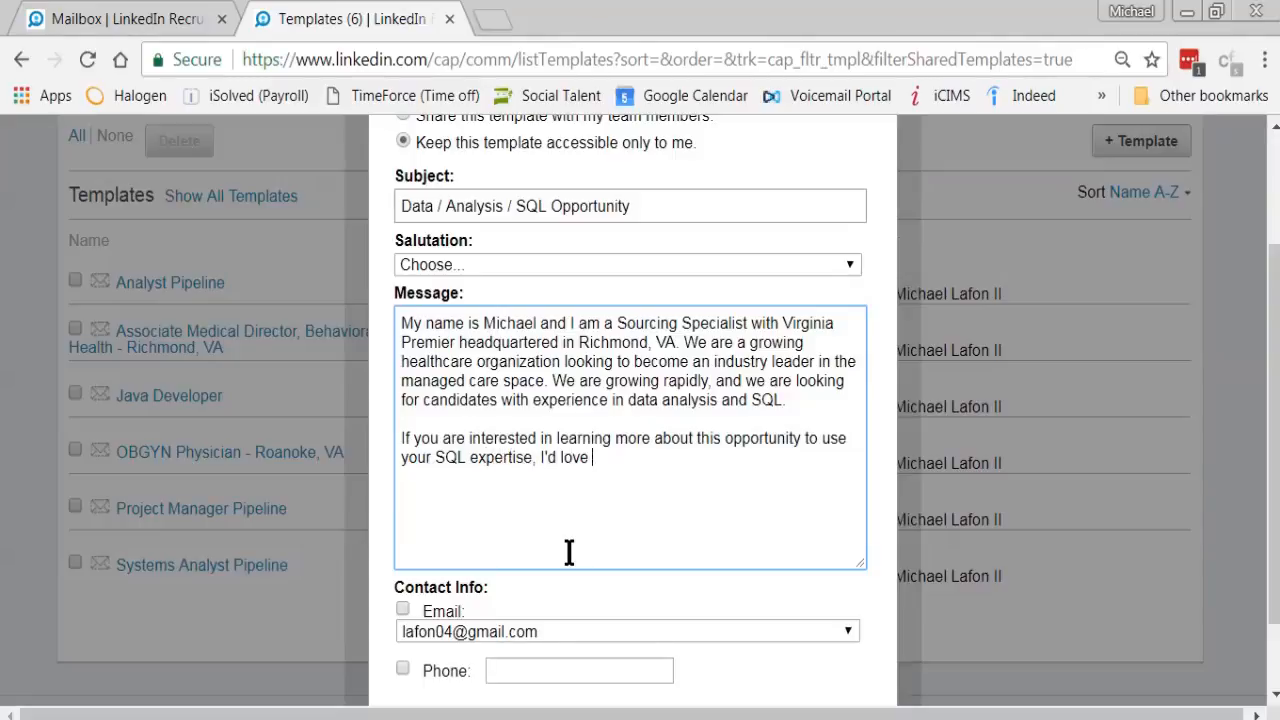
pyautogui.write('to chat with you')
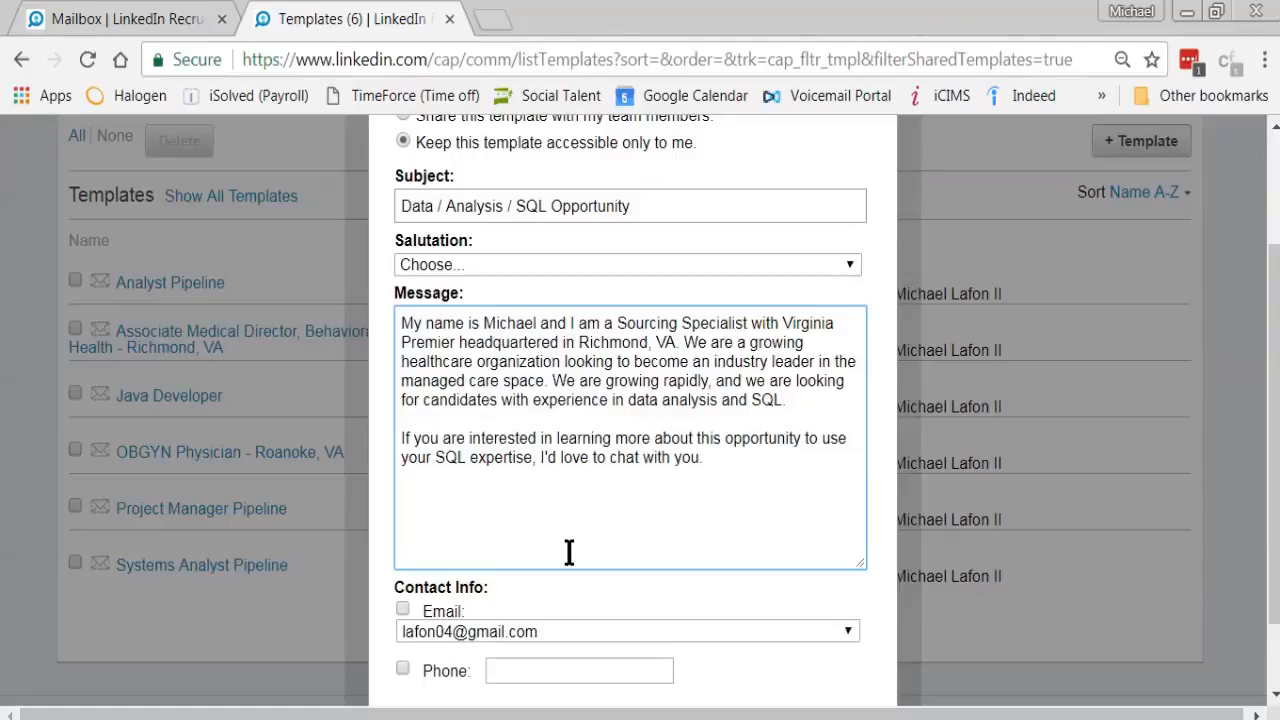
# - Begin the second paragraph's closing sentence with "Reply to this message with one or two"
pyautogui.write('. Let me')
pyautogui.press('BackSpace')
pyautogui.press('BackSpace')
pyautogui.press('BackSpace')
pyautogui.press('BackSpace')
pyautogui.press('BackSpace')
pyautogui.press('BackSpace')
pyautogui.press('BackSpace')
pyautogui.write('Reply')
pyautogui.press('BackSpace')
pyautogui.write('y to this meas')
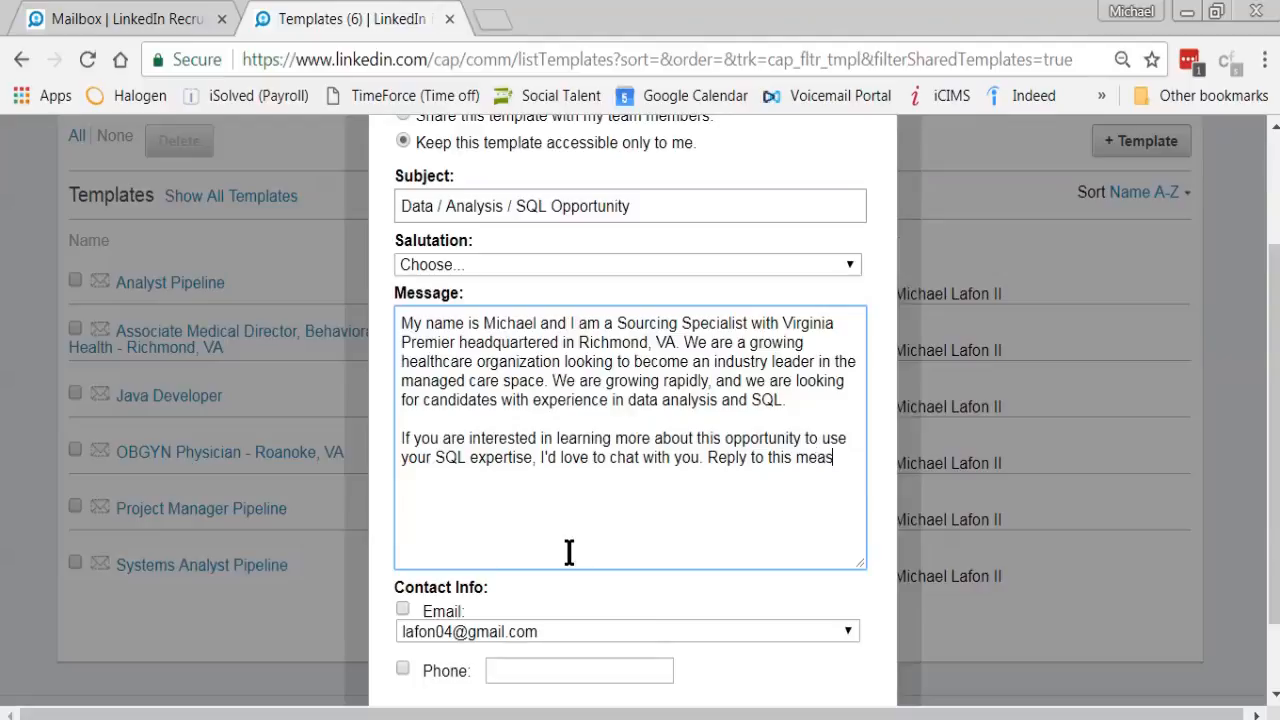
pyautogui.press('BackSpace')
pyautogui.press('BackSpace')
pyautogui.write('ssage with one or two ')
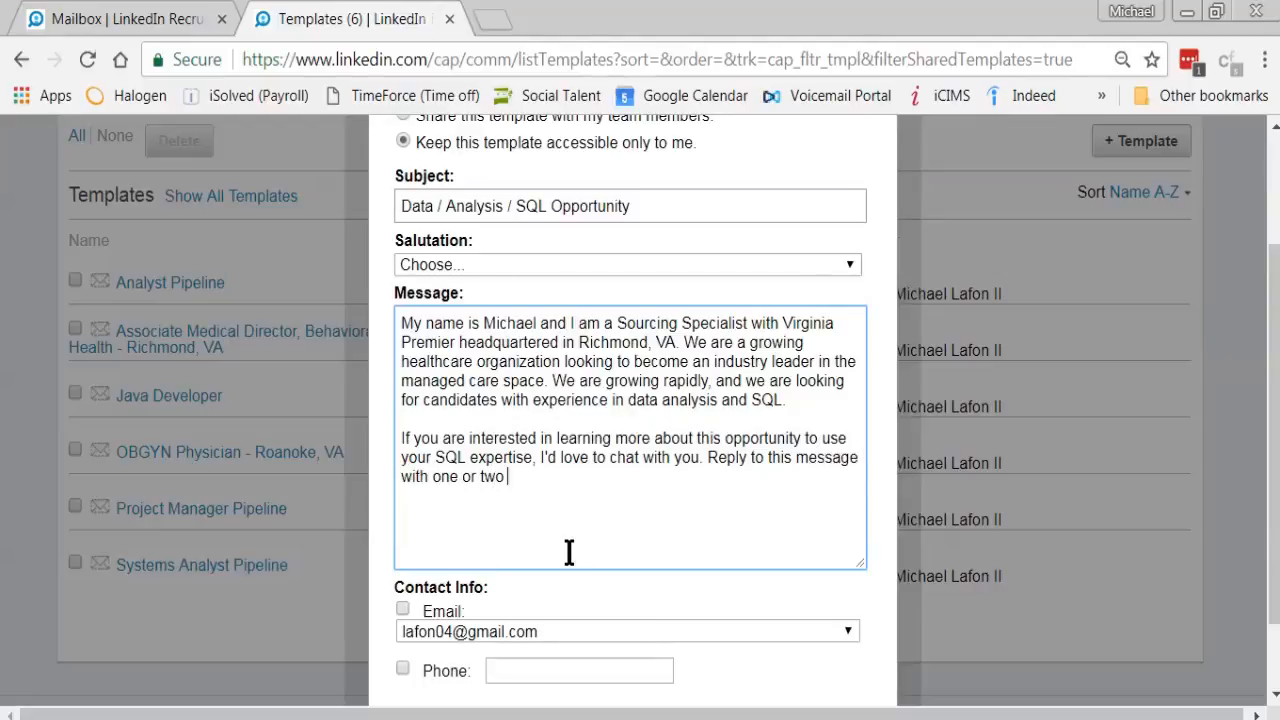
# - Finish the reply request with "good times to chat today or tomorrow and we can touch base."
pyautogui.write('good times to chat in')
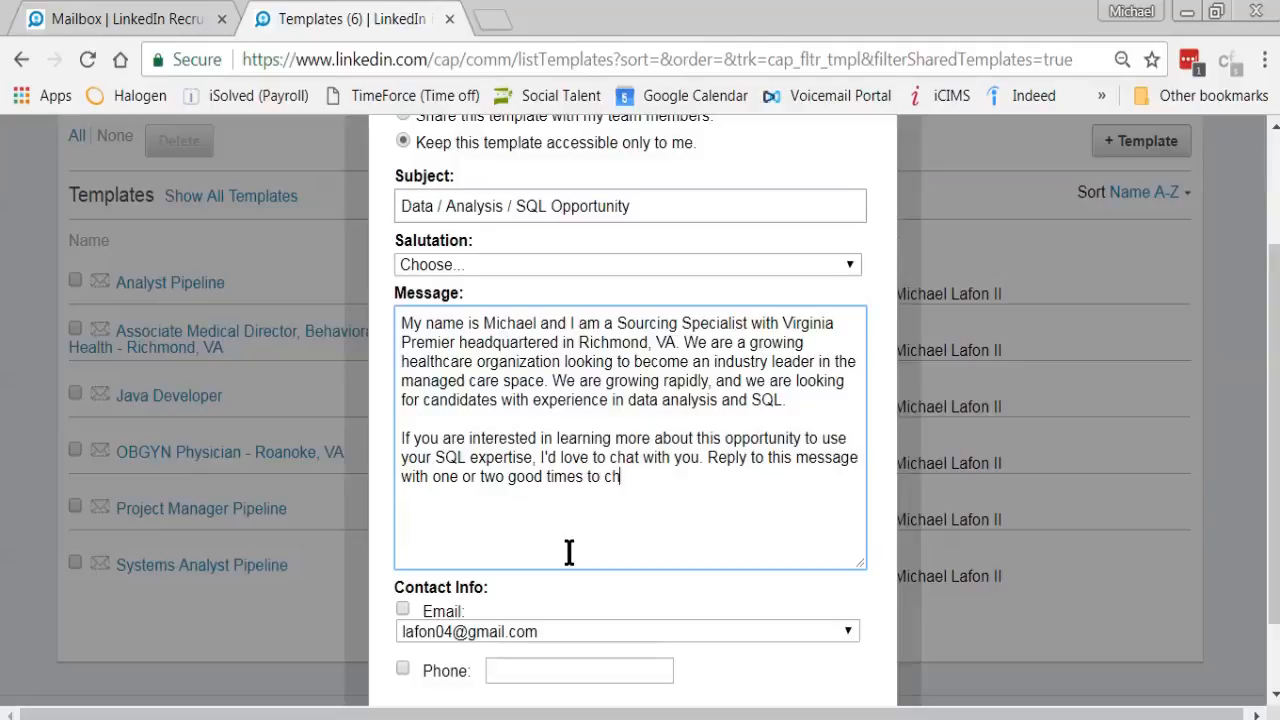
pyautogui.press('BackSpace')
pyautogui.press('BackSpace')
pyautogui.write('today or tomorrow and')
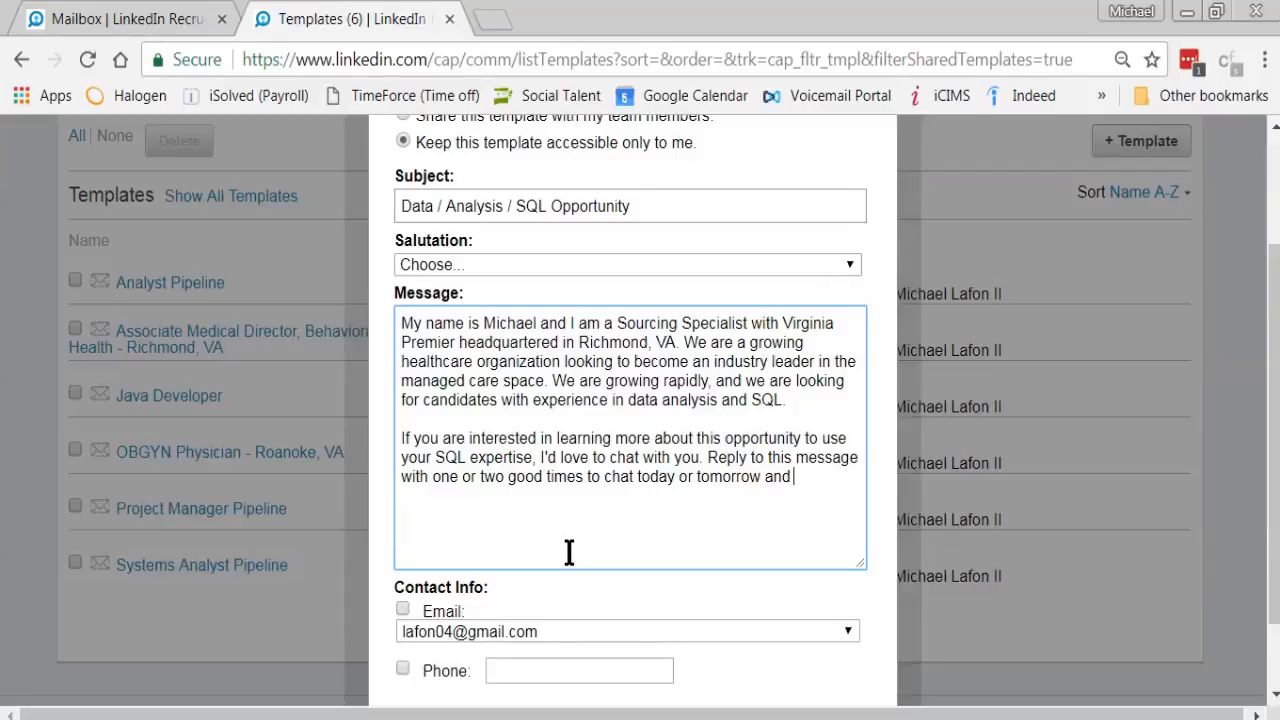
pyautogui.write(' we can touch bas')
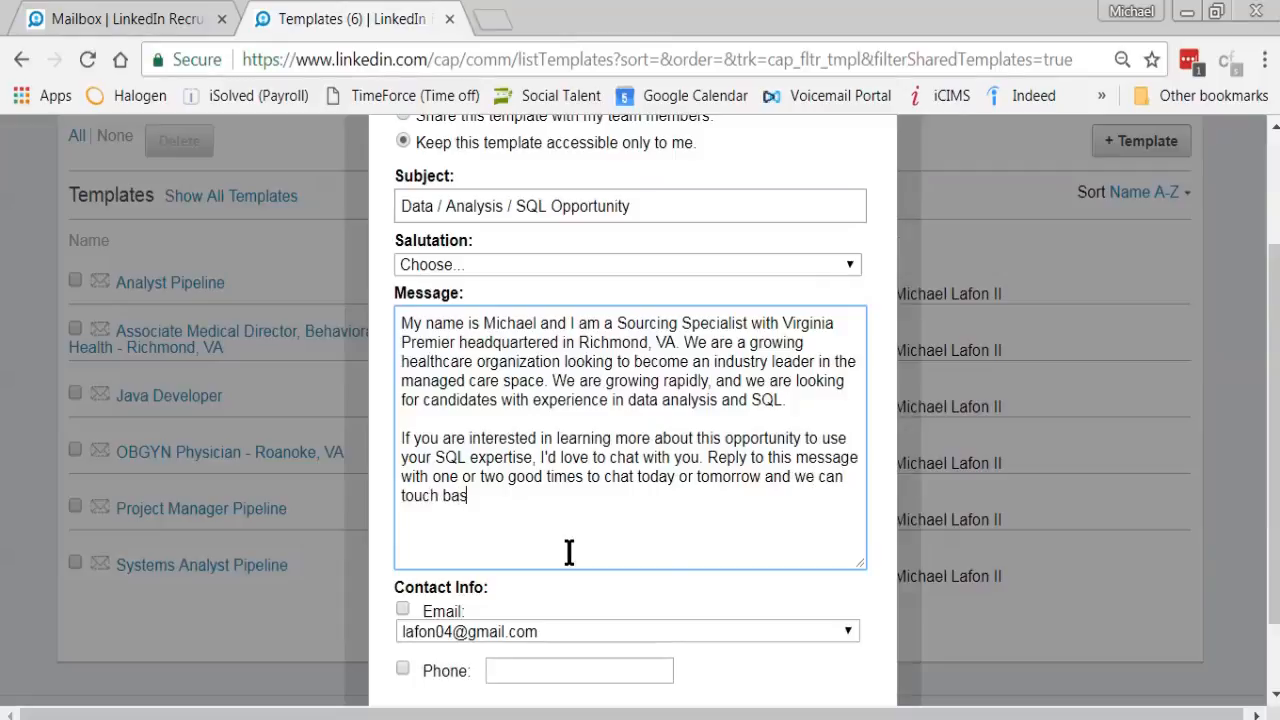
pyautogui.write('e.')
# - Add a third paragraph reading "In the meantime, if you'd like to learn more, here is our website:"
pyautogui.press('Return')
pyautogui.press('Return')
pyautogui.press('Return')
pyautogui.write('If you')
pyautogui.press('BackSpace')
pyautogui.press('BackSpace')
pyautogui.press('BackSpace')
pyautogui.press('BackSpace')
pyautogui.press('BackSpace')
pyautogui.write('n the meantim')
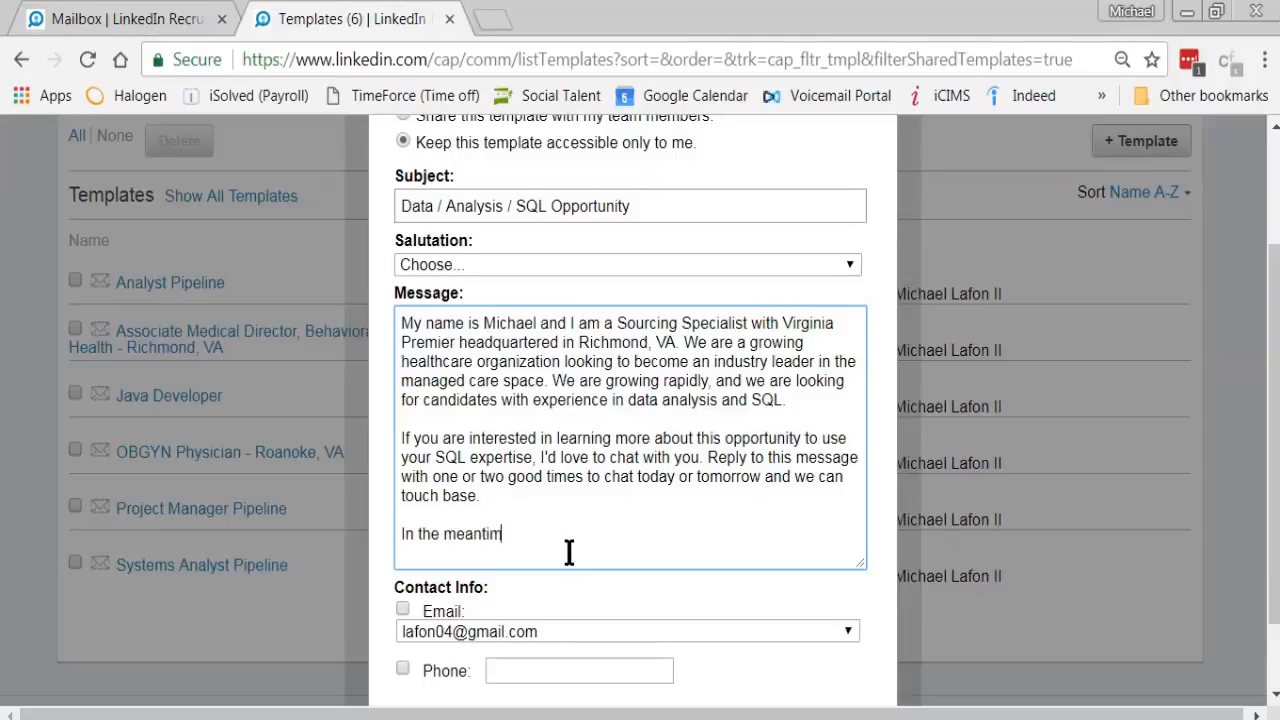
pyautogui.write("e, if you'd like to learn more")
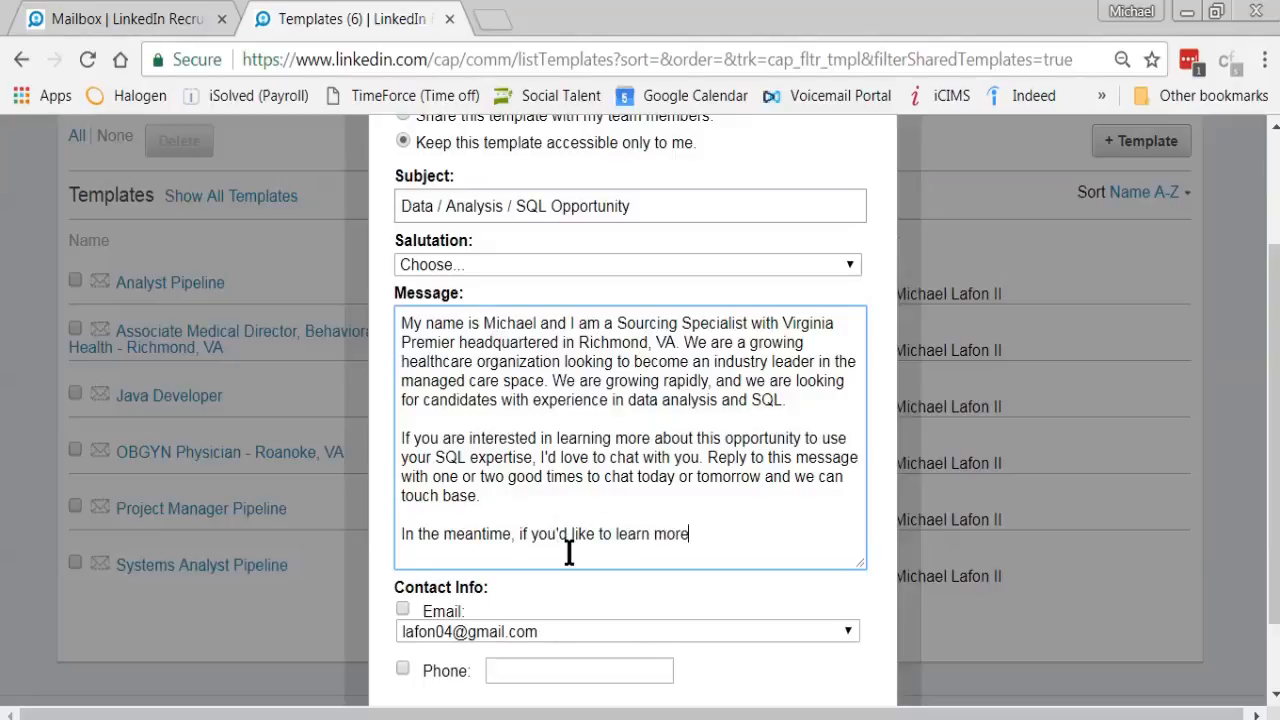
pyautogui.write(', here is our website:')
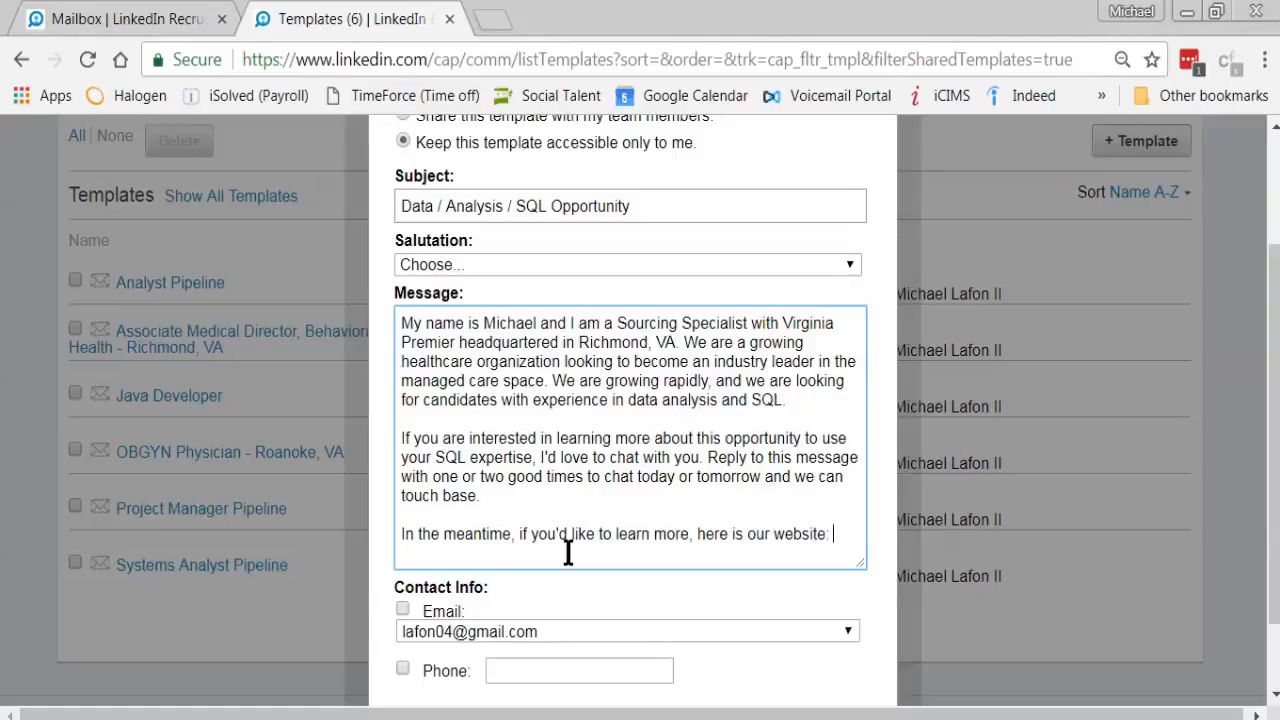
# - Look over the rest of the new template form and close it without saving
pyautogui.scroll(-1, 595, 479)
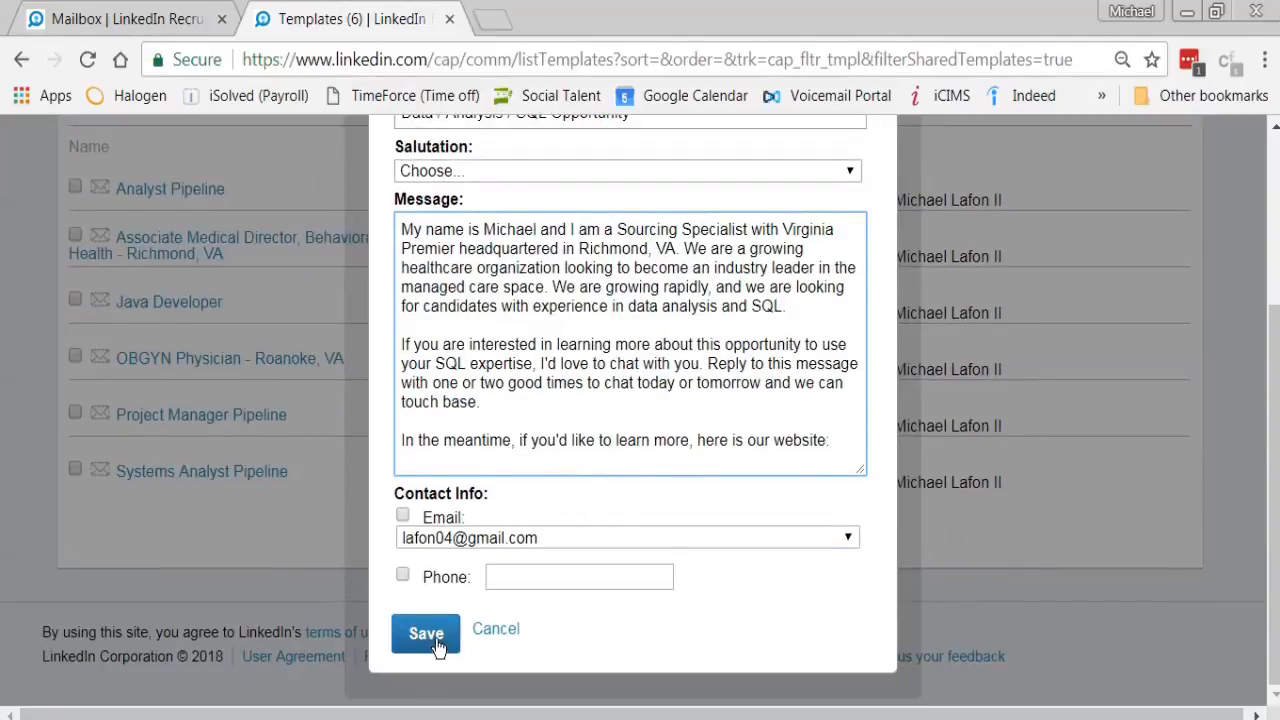
pyautogui.scroll(3, 437, 647)
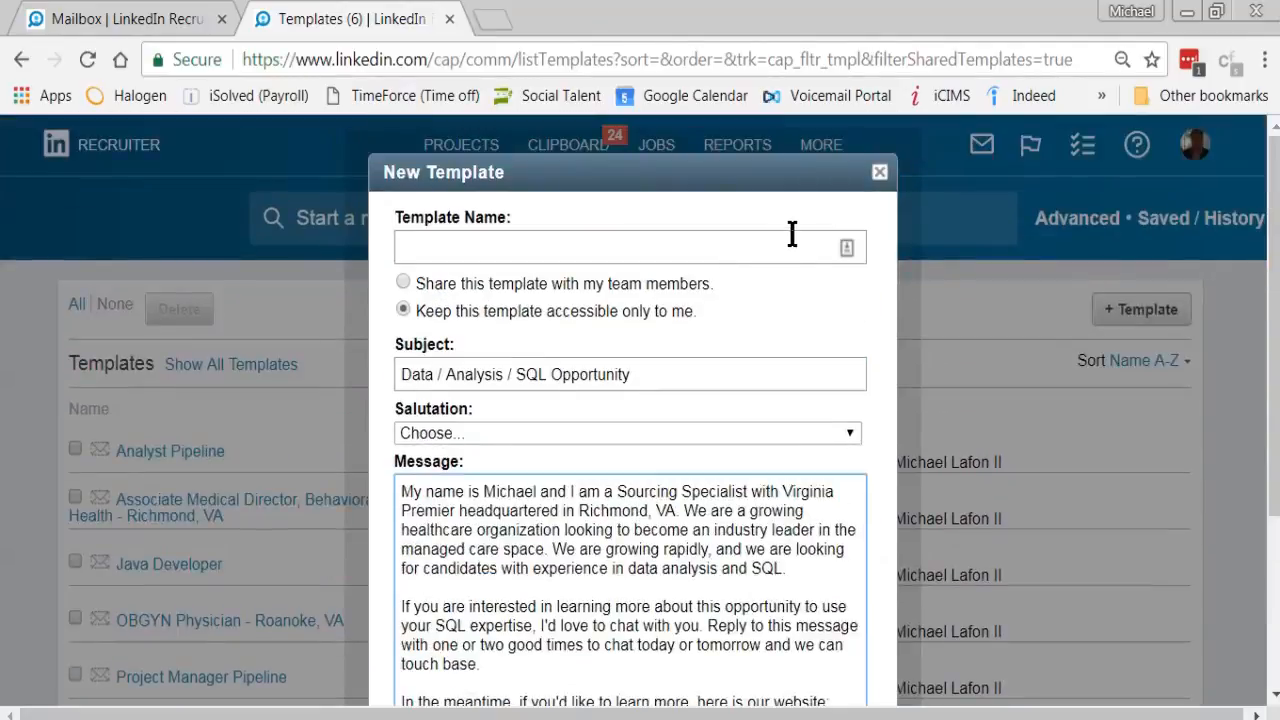
pyautogui.click(879, 173)
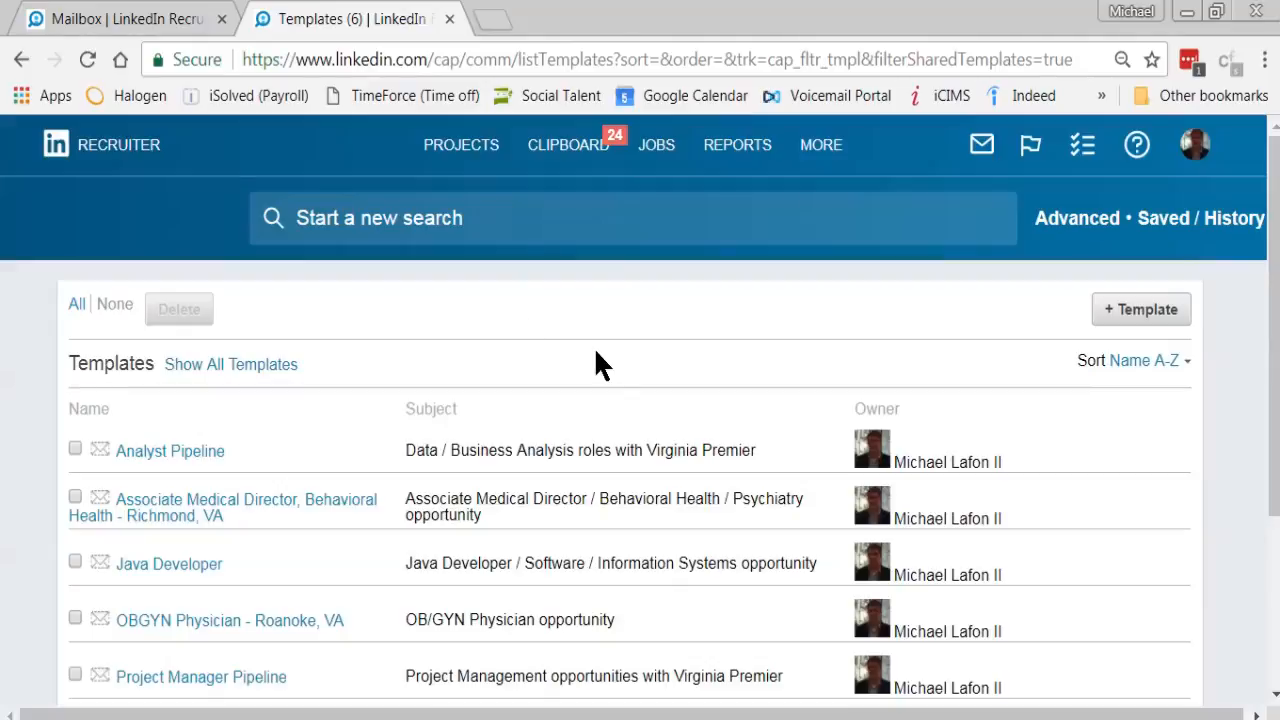
# - Look over the list of own templates, and open the clipboard's candidate list
pyautogui.scroll(-2, 596, 352)
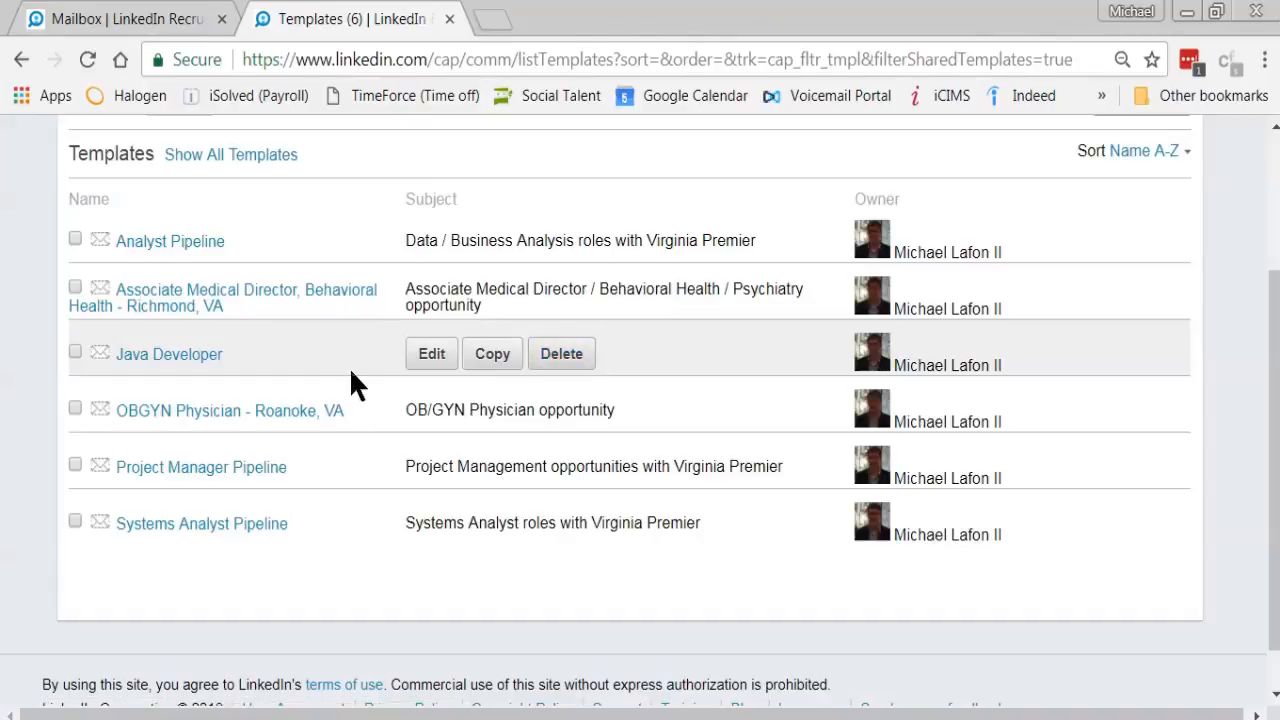
pyautogui.scroll(2, 351, 385)
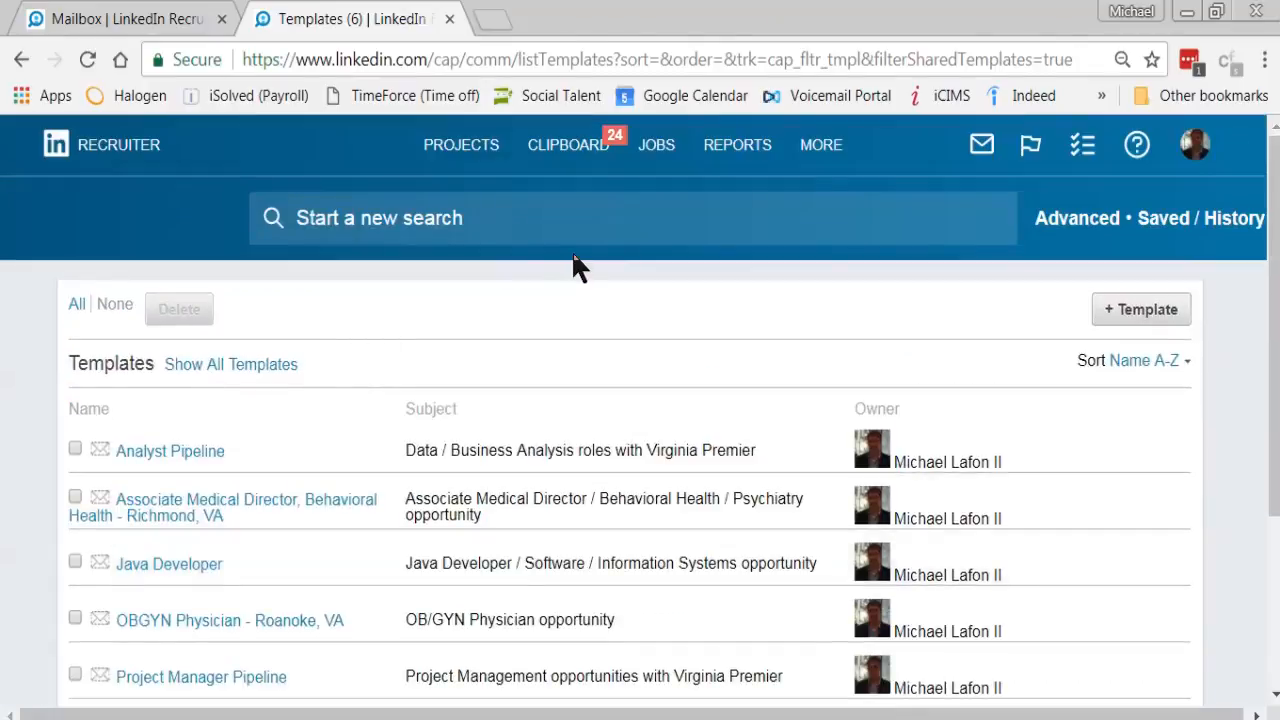
pyautogui.click(583, 156)
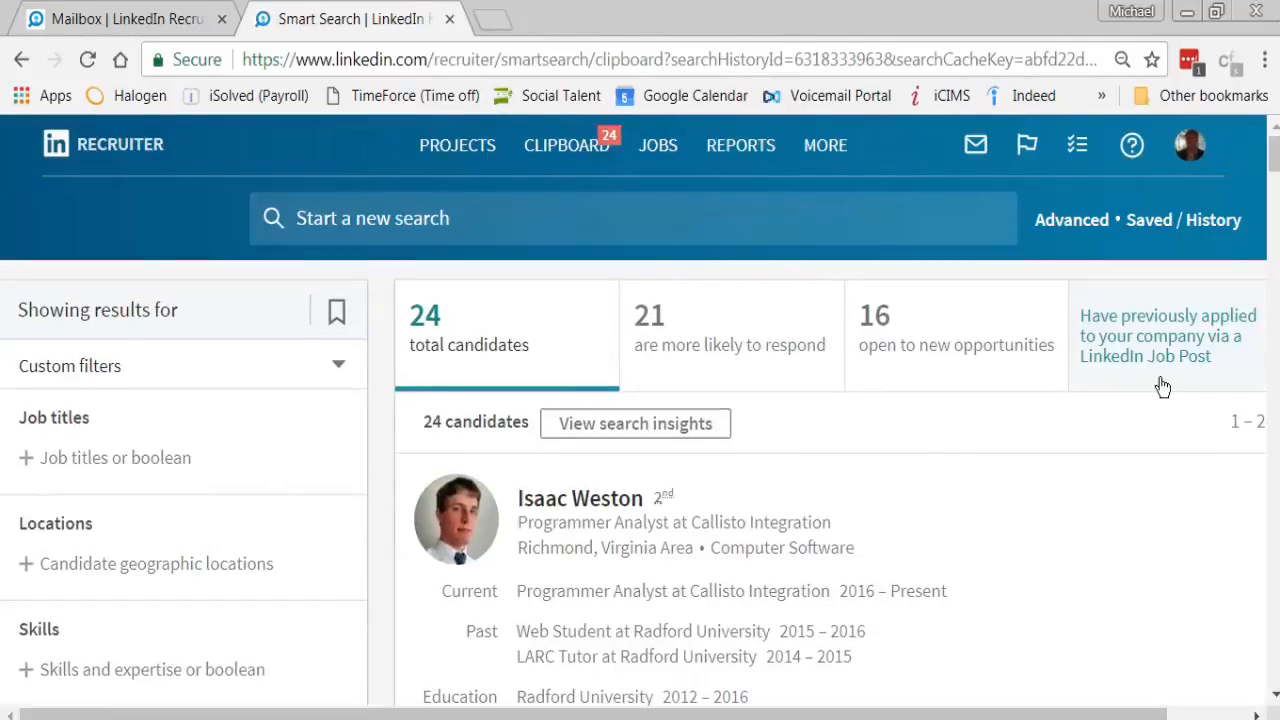
pyautogui.hscroll(1, 1168, 425)
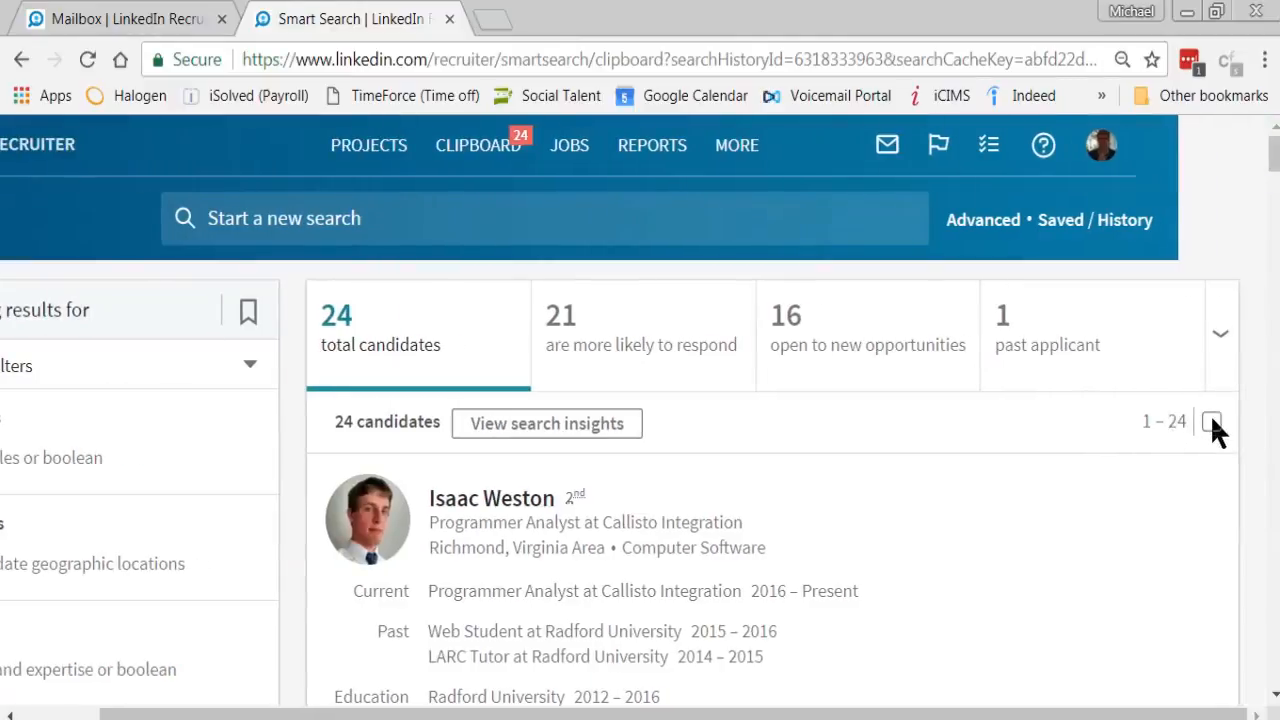
# - Reload the clipboard's candidate list, select all its candidates and start a new InMail message to them
pyautogui.doubleClick(1212, 428)
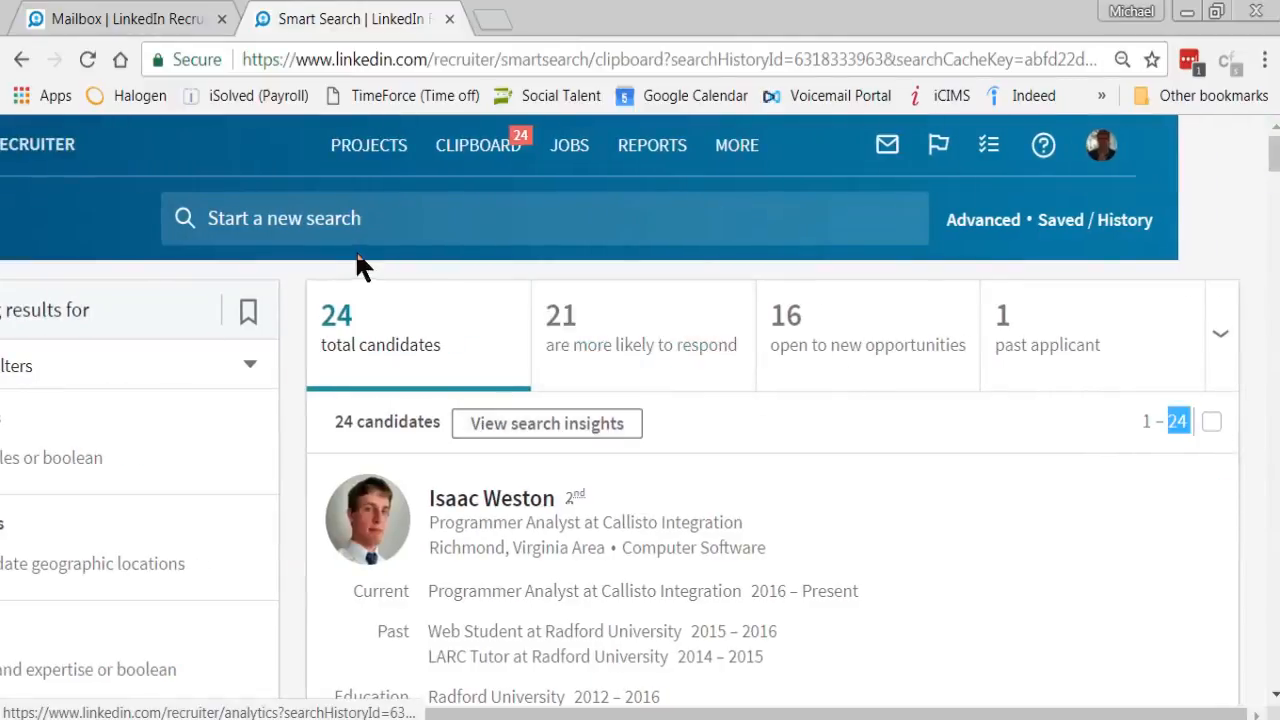
pyautogui.click(472, 145)
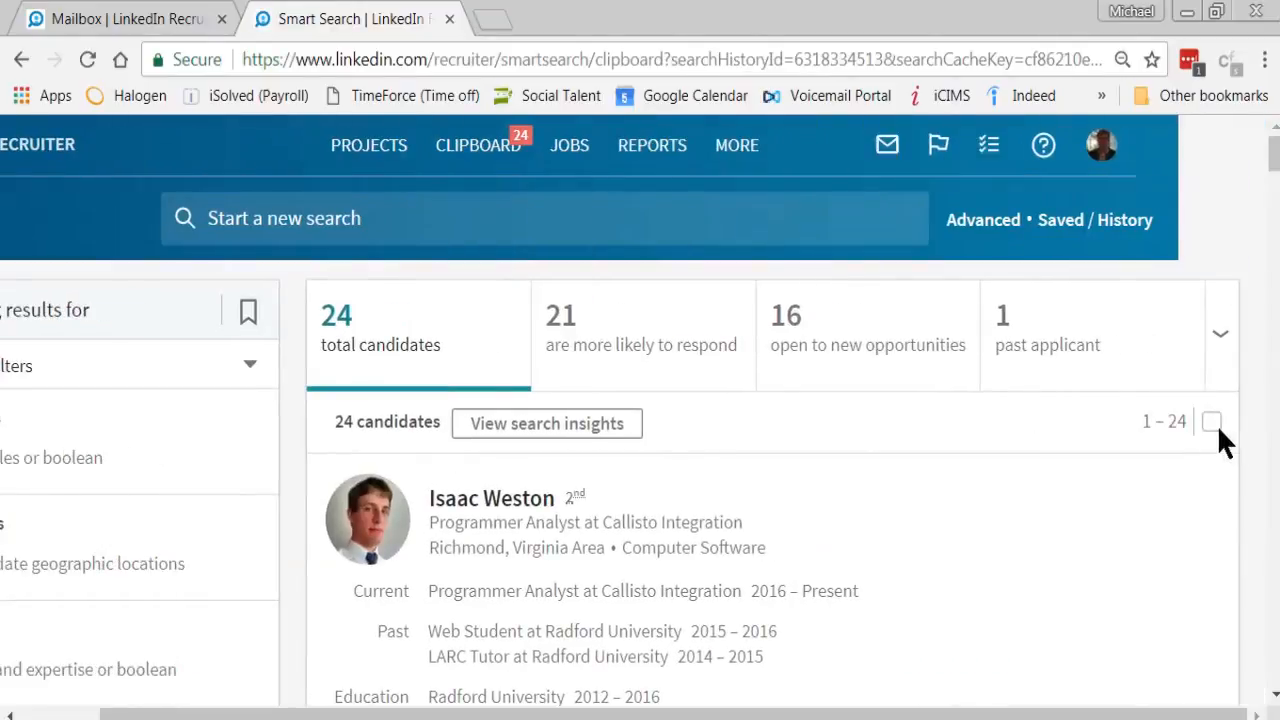
pyautogui.click(1211, 422)
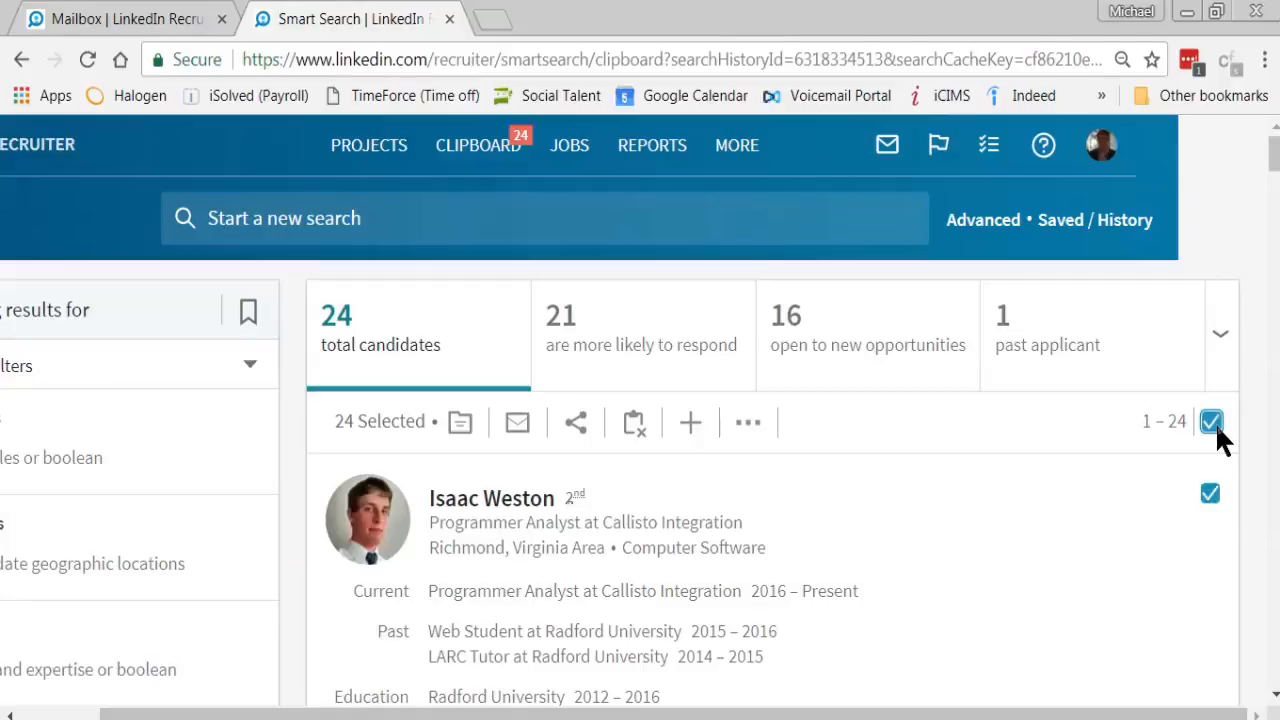
pyautogui.click(517, 425)
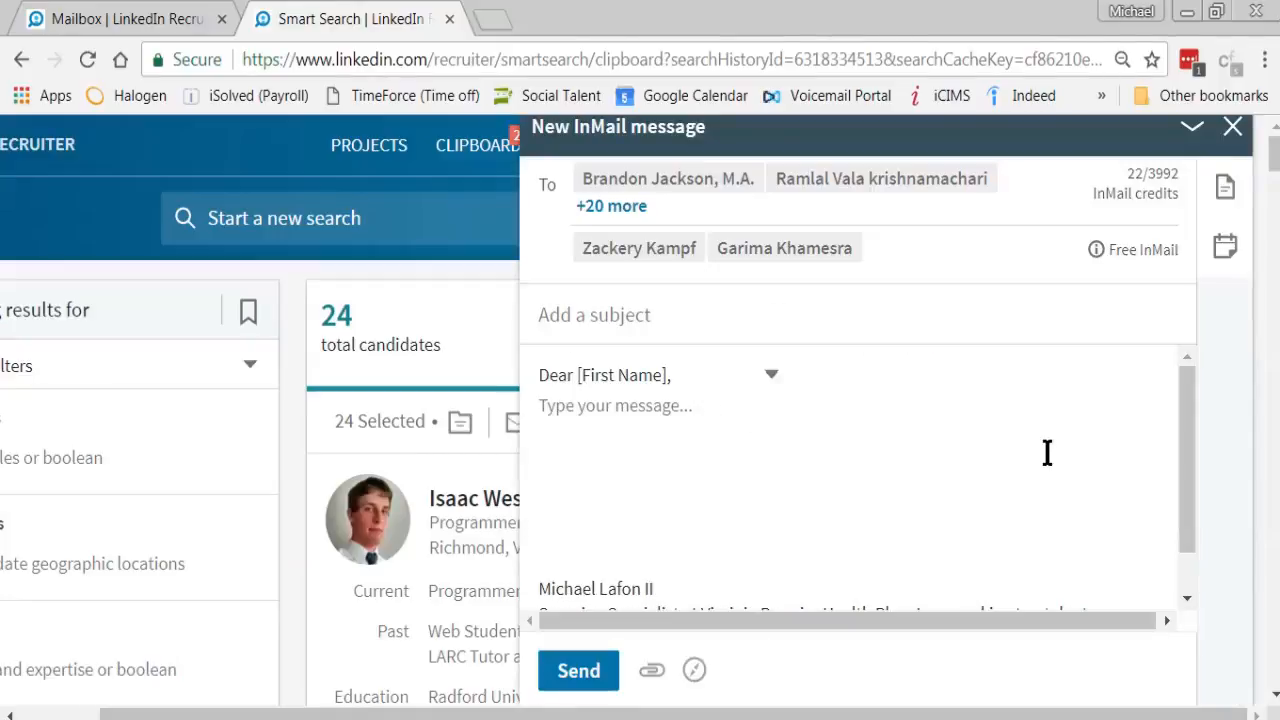
# - Look over the available message templates and apply the Systems Analyst Pipeline template to the InMail
pyautogui.click(1221, 205)
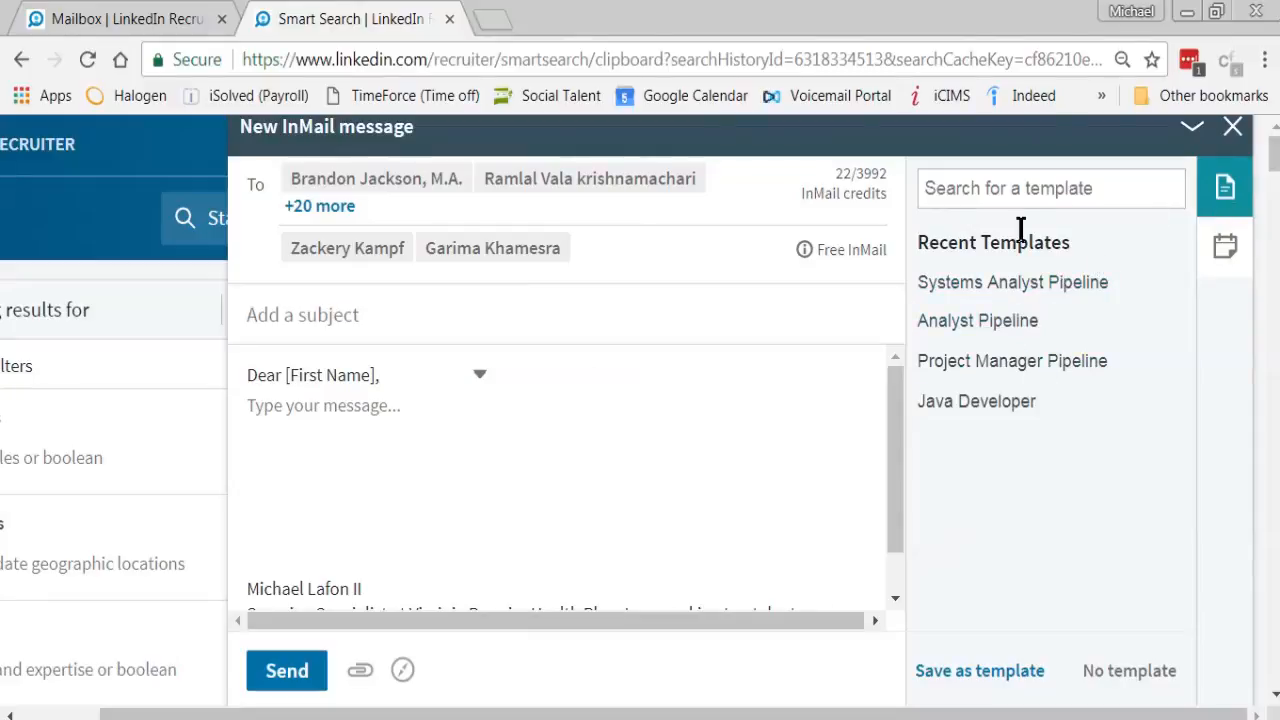
pyautogui.click(1017, 190)
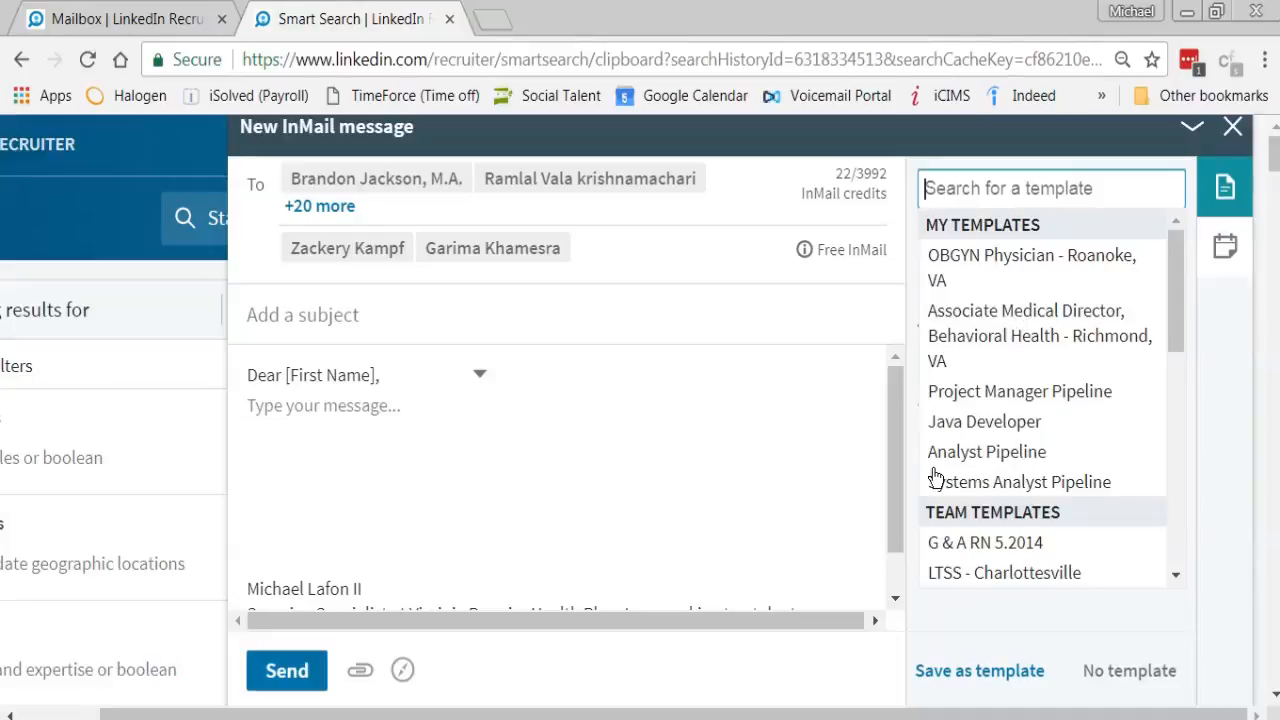
pyautogui.click(1037, 626)
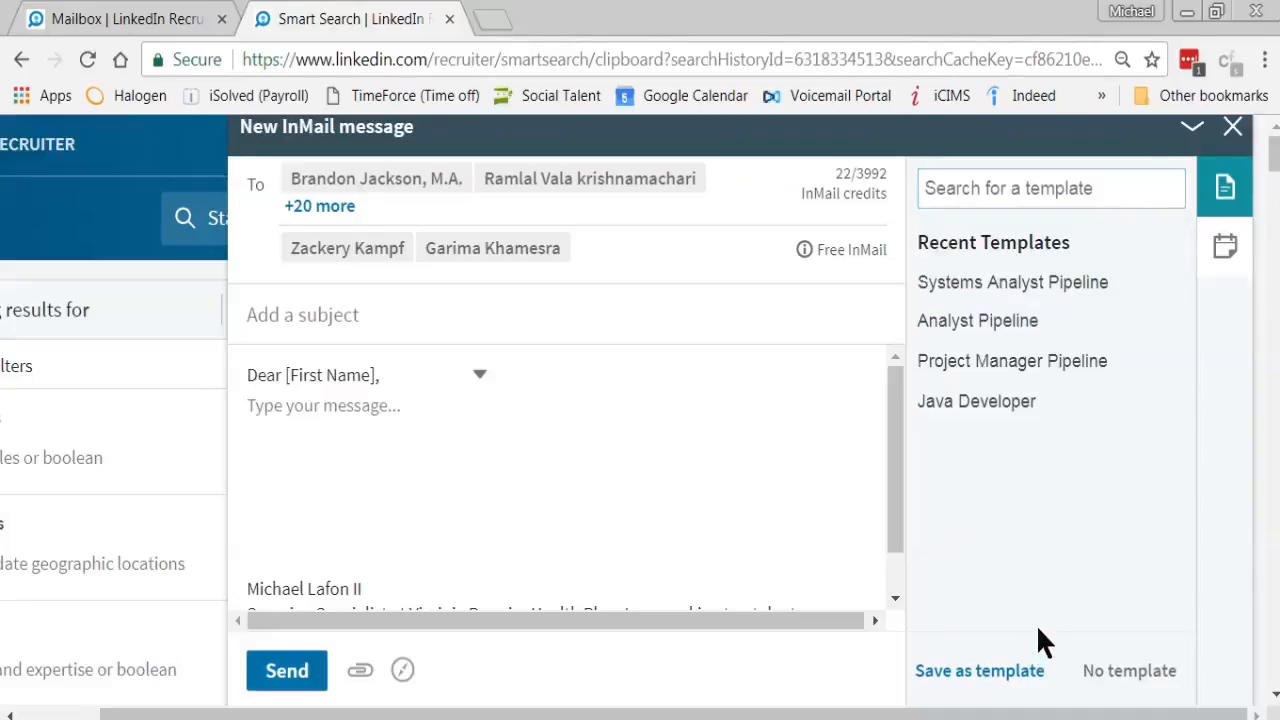
pyautogui.click(983, 287)
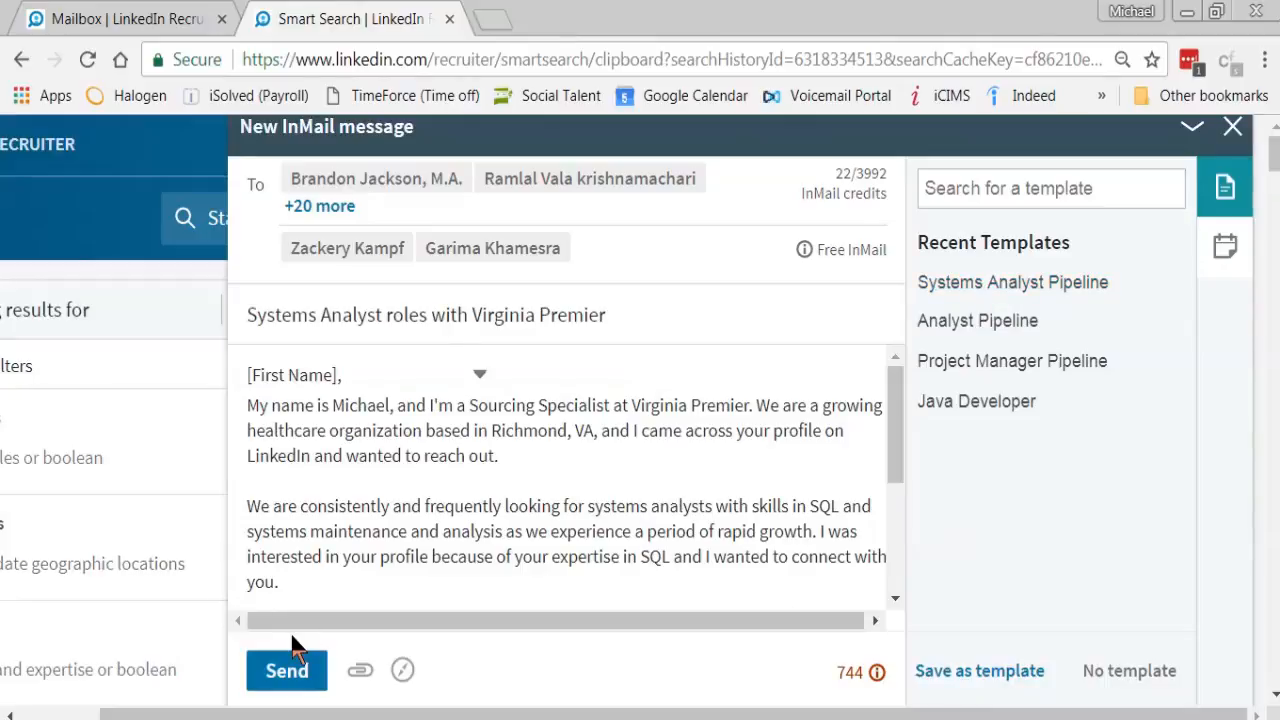
# - Discard the InMail message and remove all selected candidates from the clipboard
pyautogui.click(1233, 130)
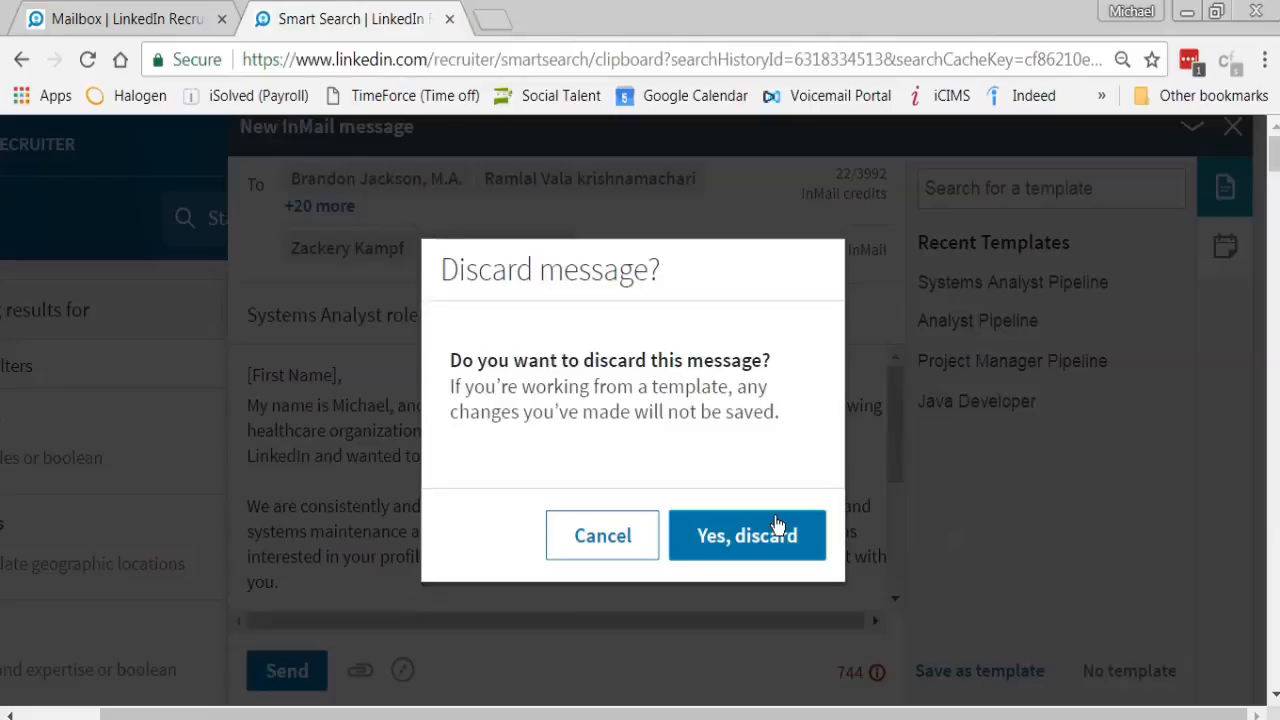
pyautogui.click(700, 543)
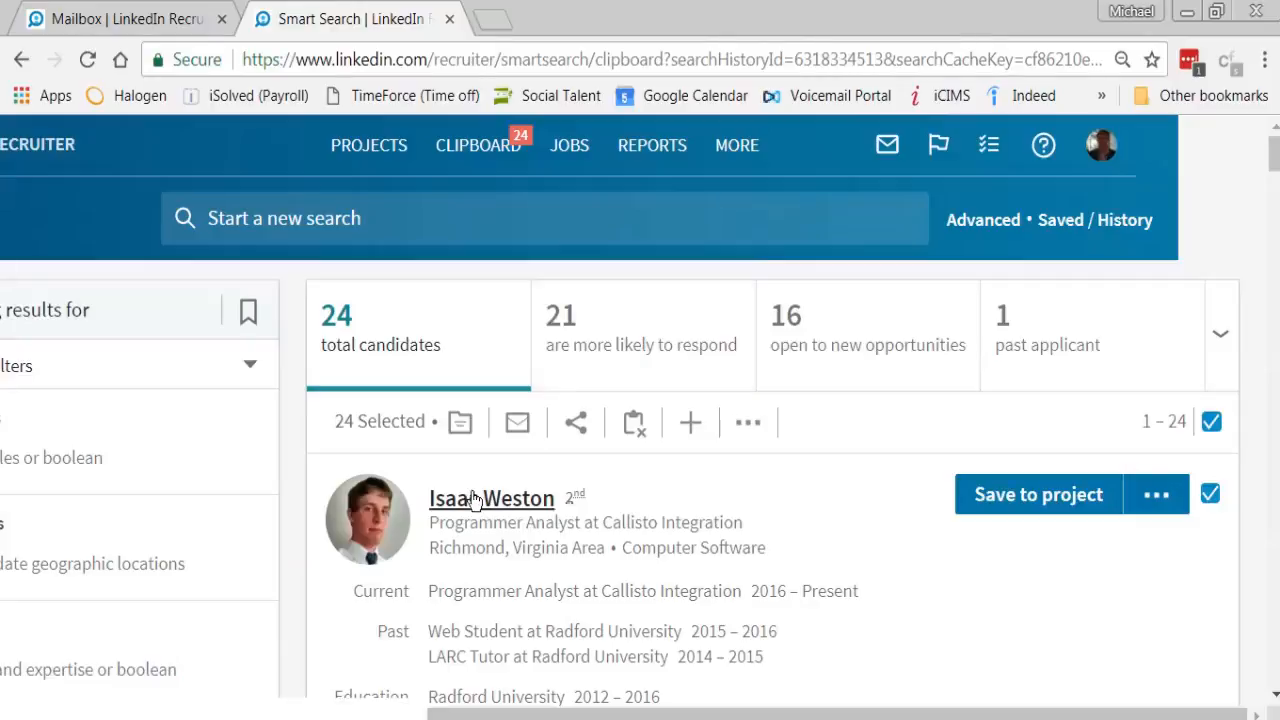
pyautogui.click(637, 434)
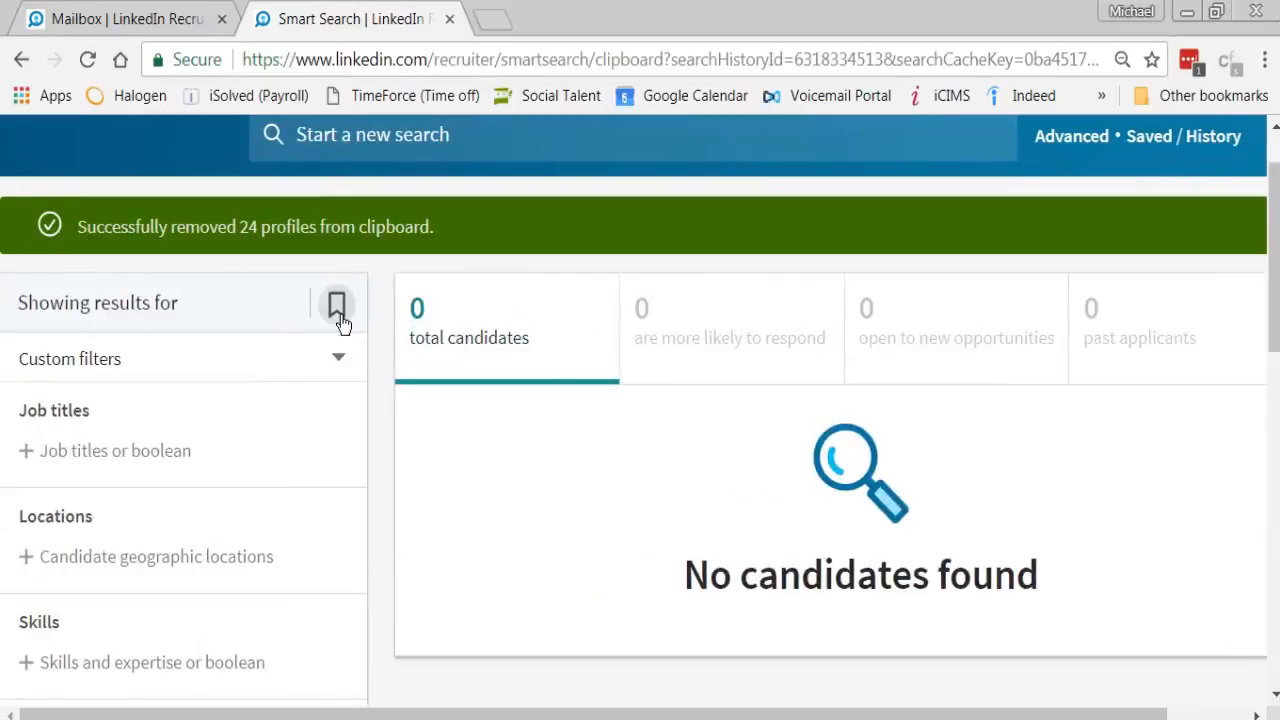
pyautogui.scroll(1, 335, 266)
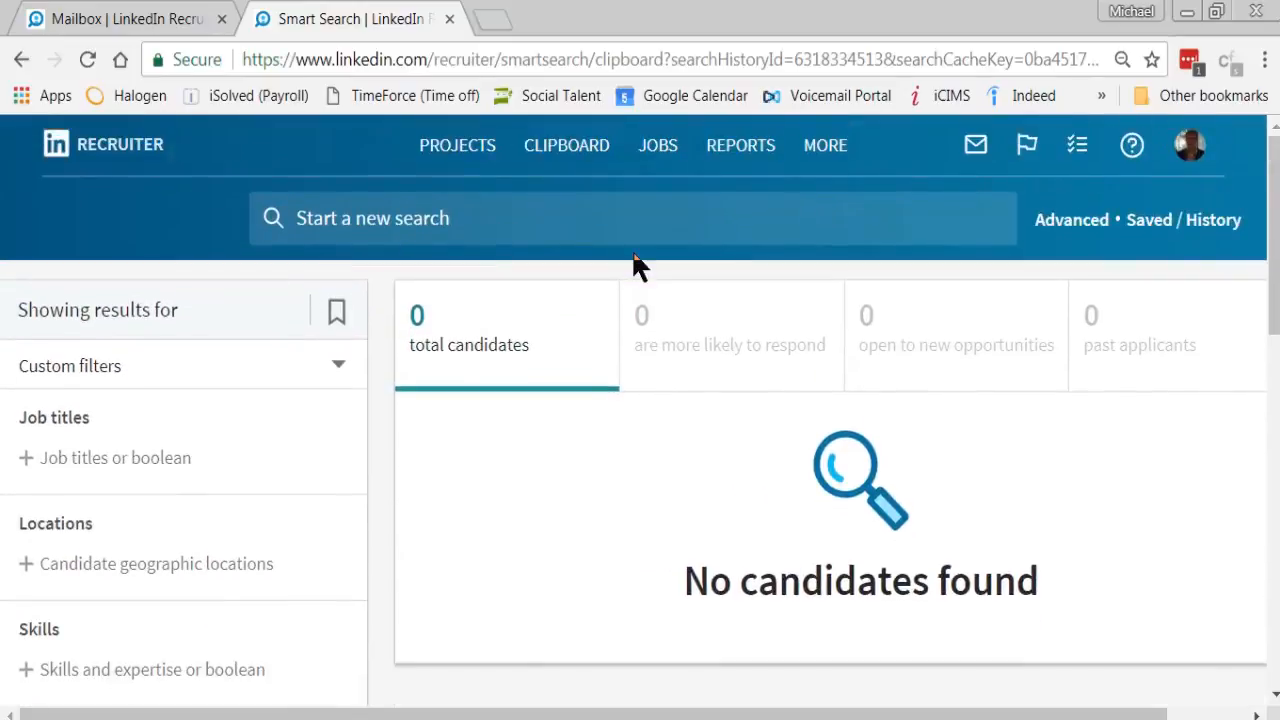
# - Open the project "Sample Project - Richmond, VA" and look over its candidate list and status categories
pyautogui.moveTo(455, 152)
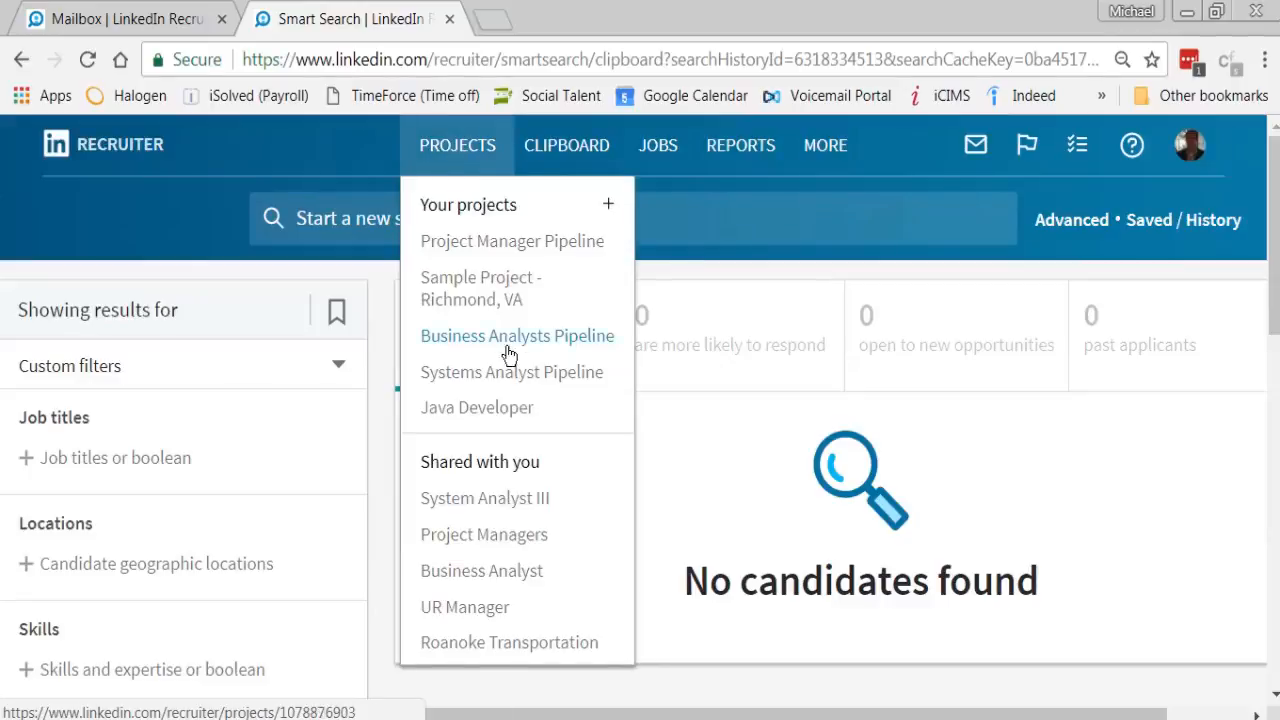
pyautogui.click(505, 287)
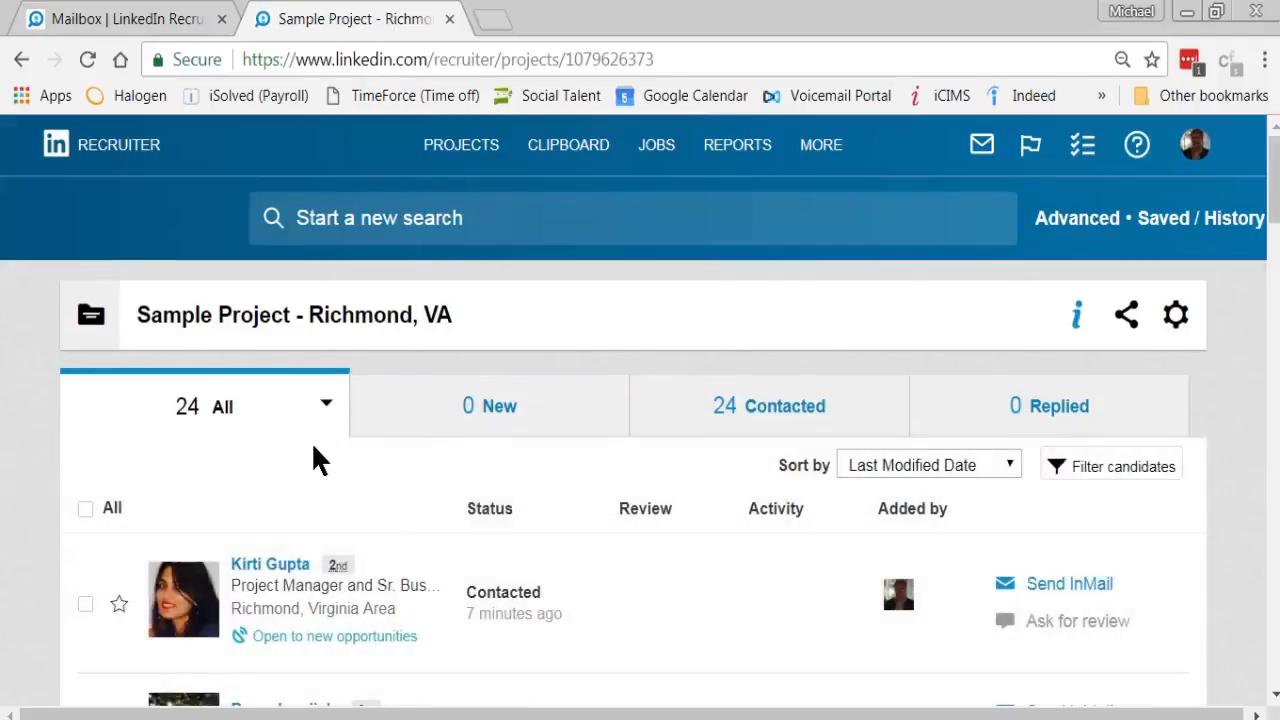
pyautogui.scroll(-3, 318, 452)
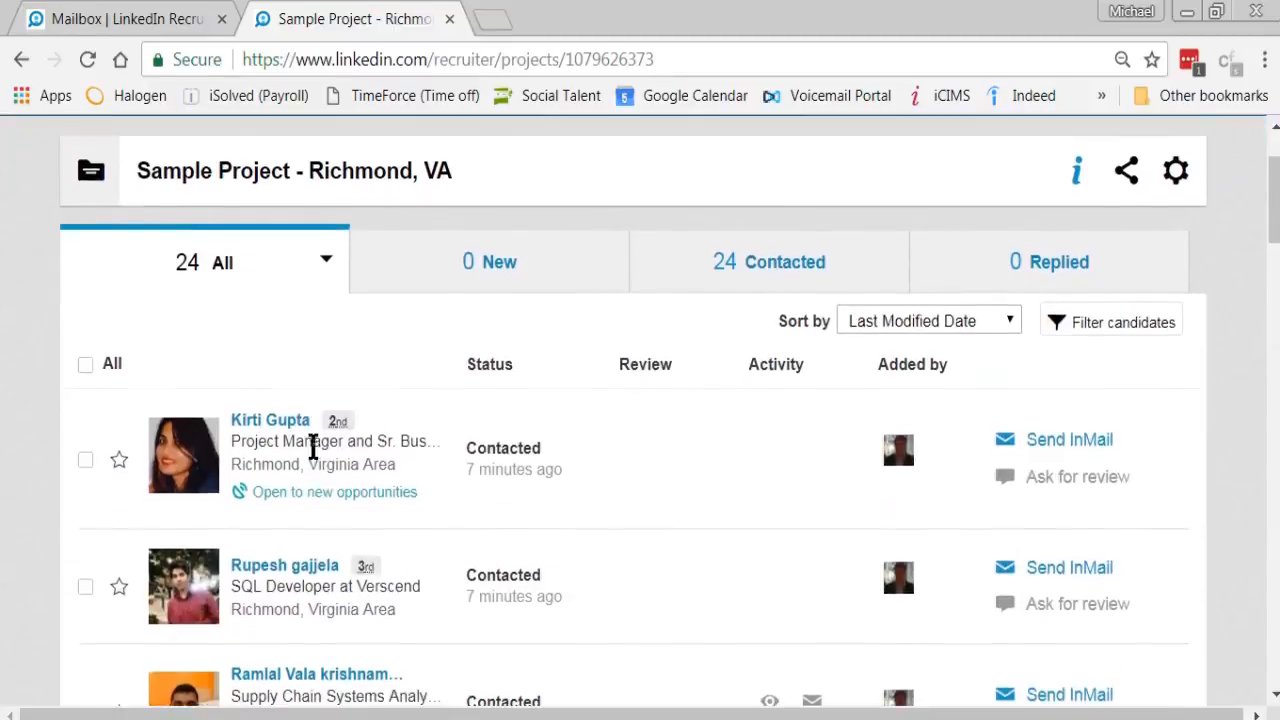
pyautogui.scroll(3, 314, 455)
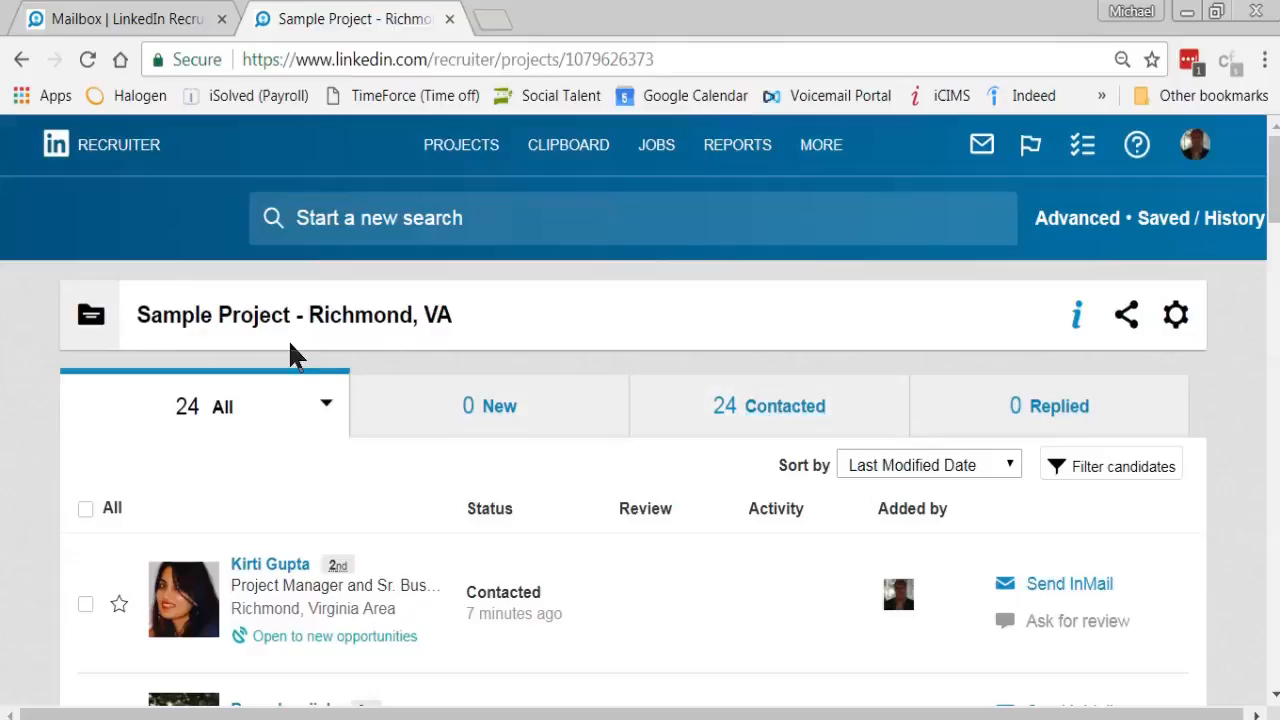
pyautogui.moveTo(344, 428)
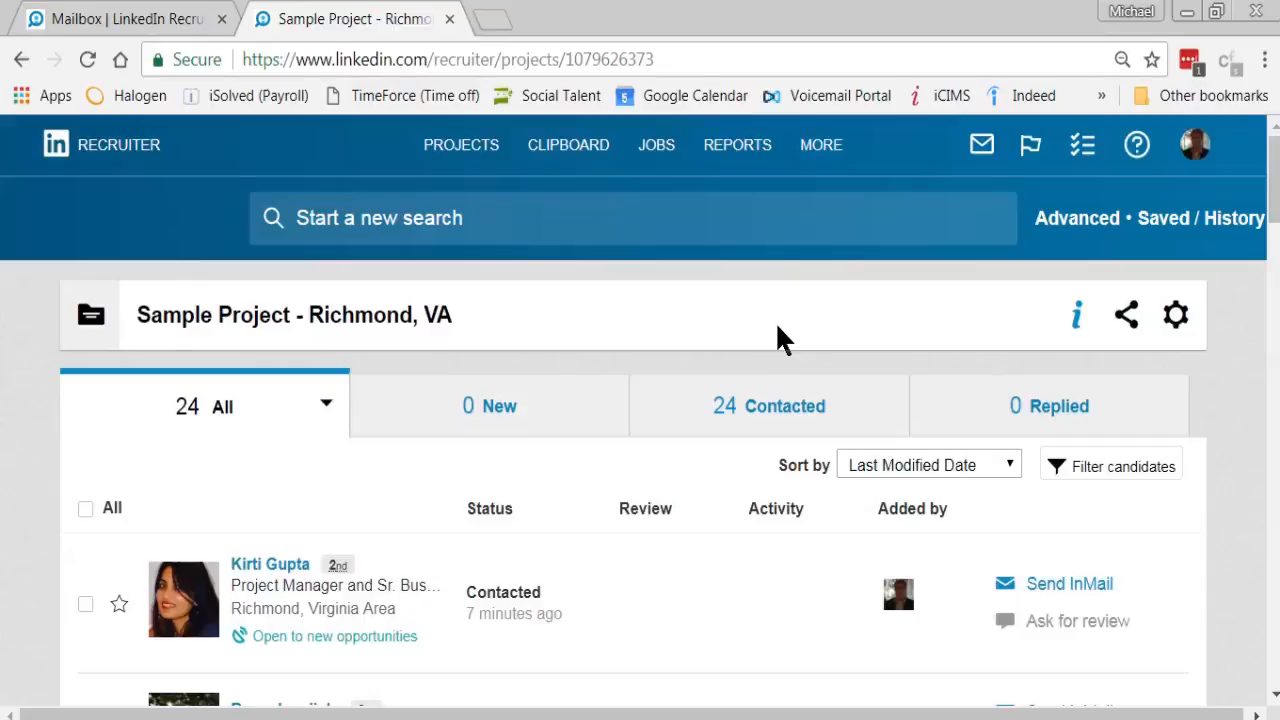
# - Open the mailbox and expand the project details of the contact in the newest InMail conversation
pyautogui.click(983, 166)
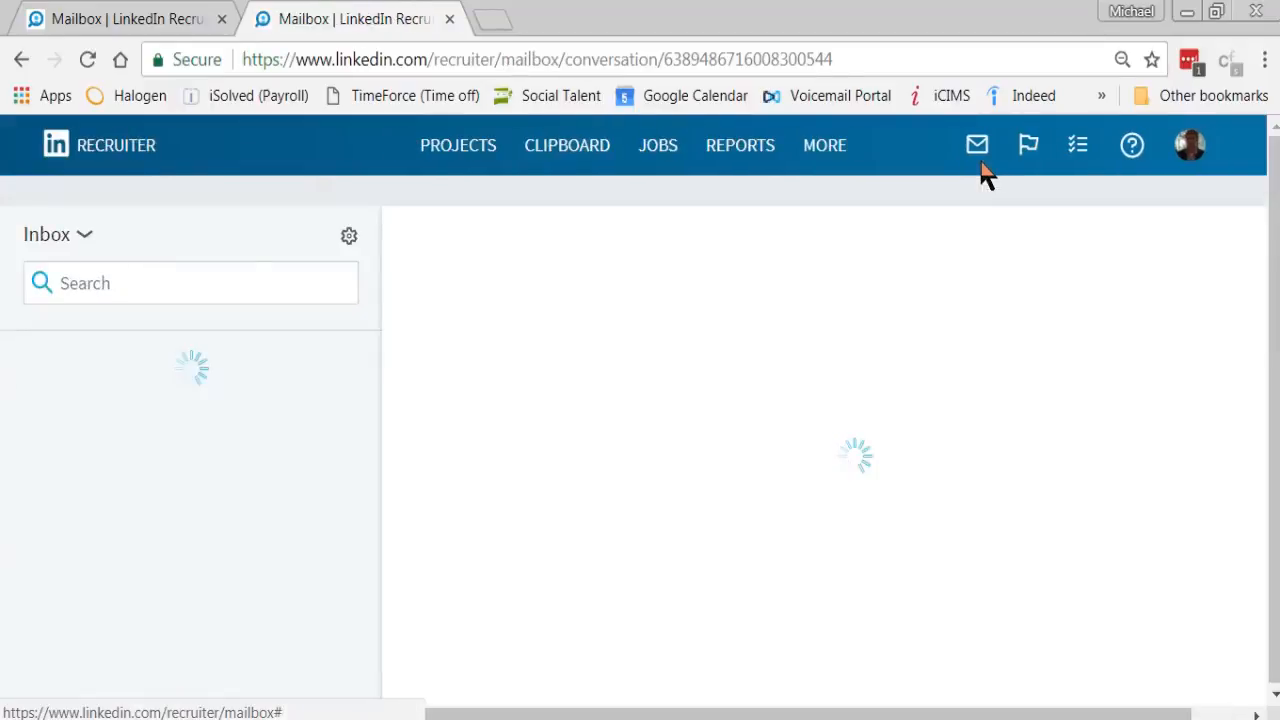
pyautogui.hscroll(1, 1140, 549)
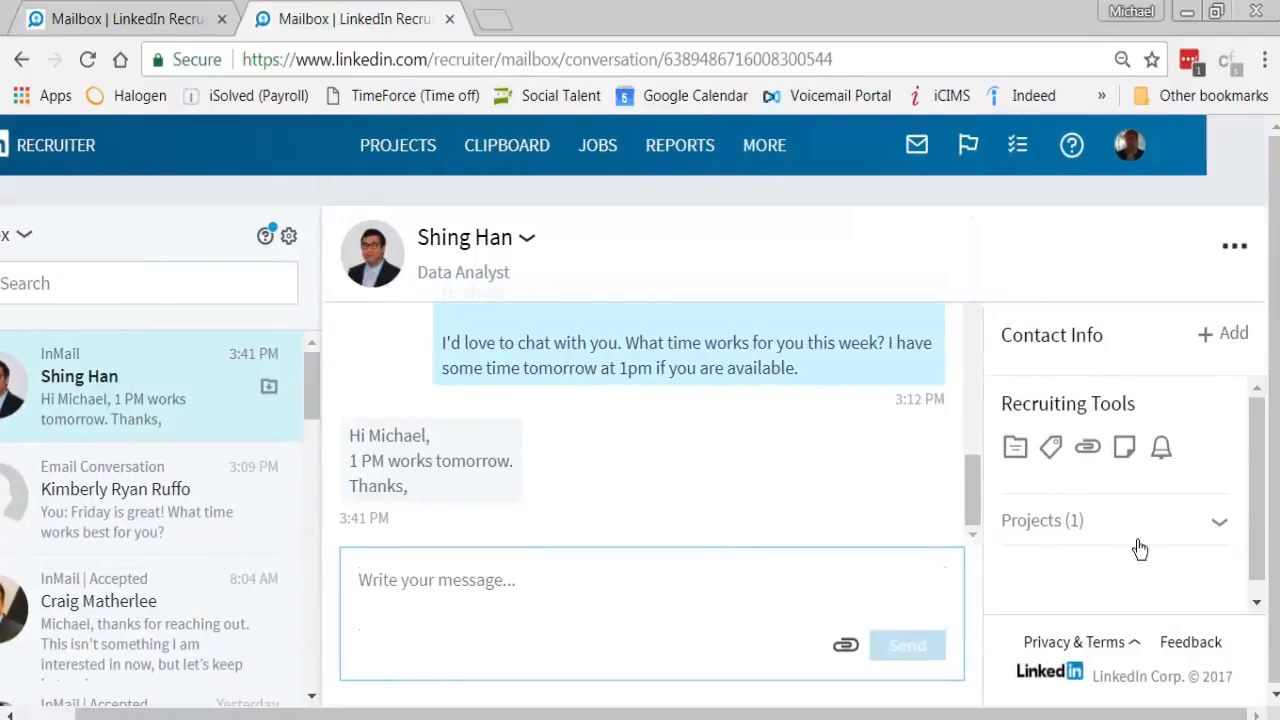
pyautogui.scroll(-1, 1141, 553)
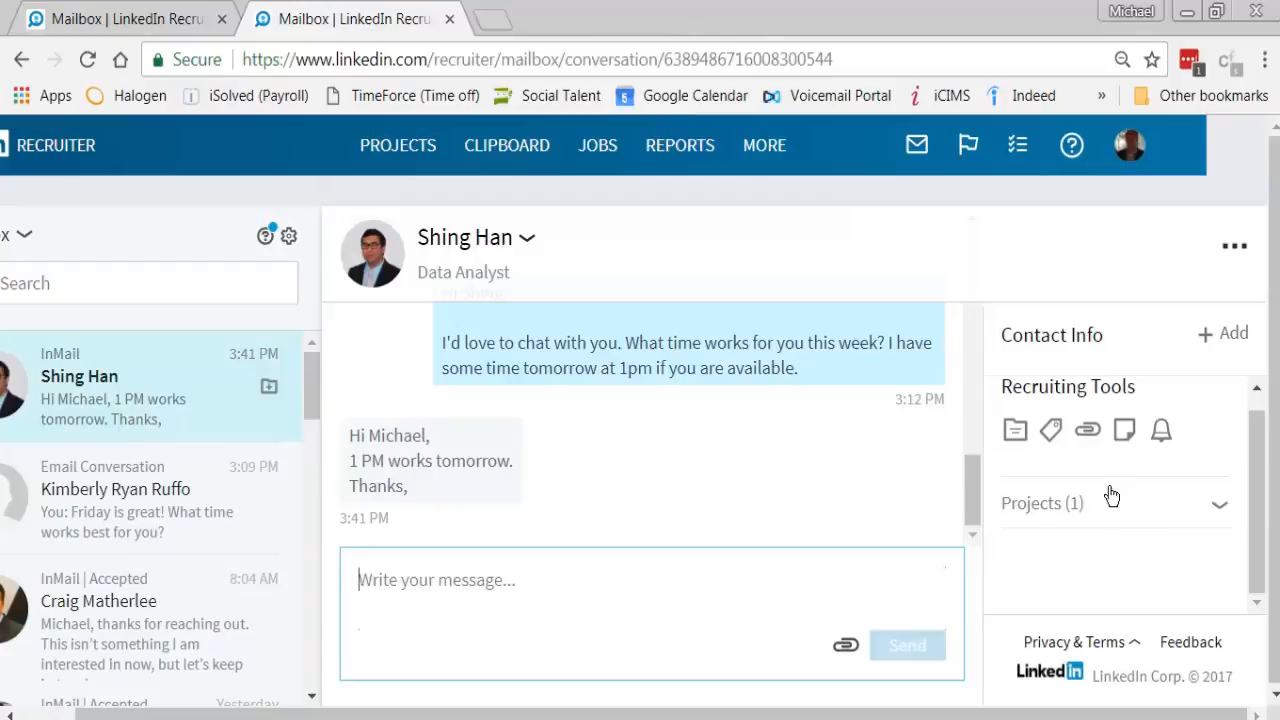
pyautogui.click(1060, 503)
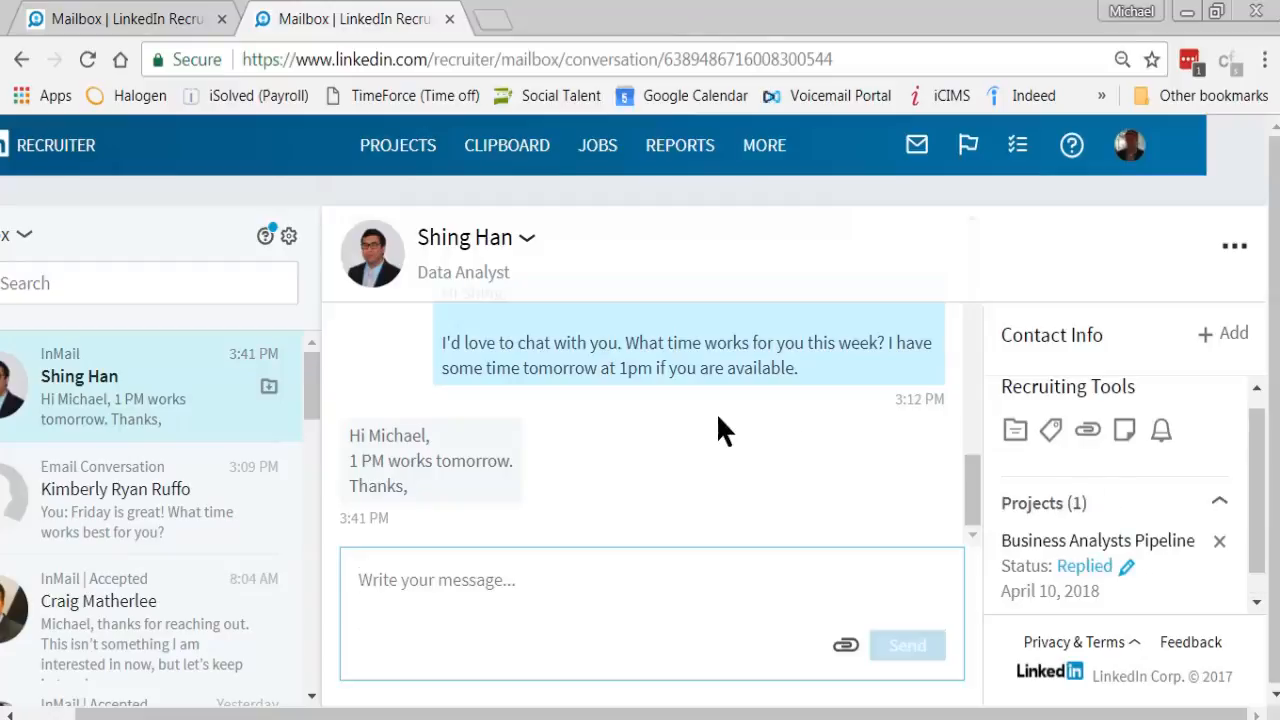
# - Look over the status options for the contact's Business Analysts Pipeline entry and close the list without changing the status
pyautogui.click(1127, 568)
pyautogui.scroll(-2, 1130, 572)
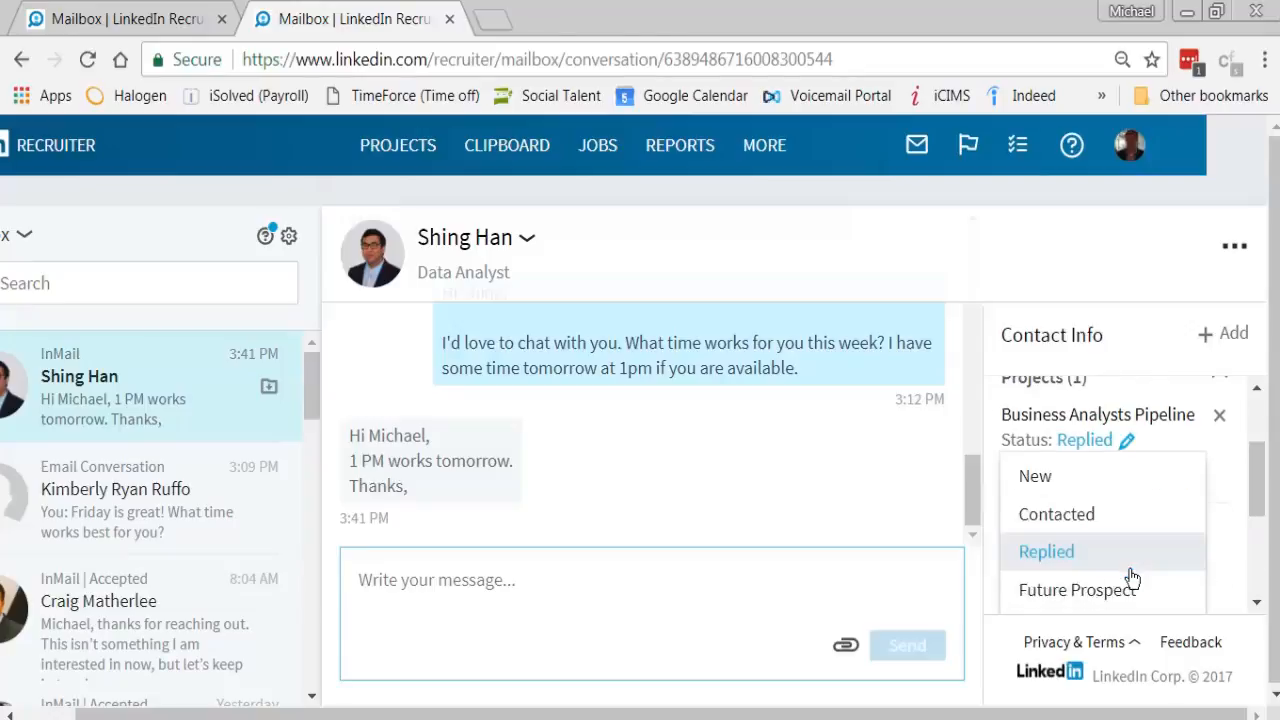
pyautogui.scroll(-1, 1130, 575)
pyautogui.scroll(-1, 1109, 574)
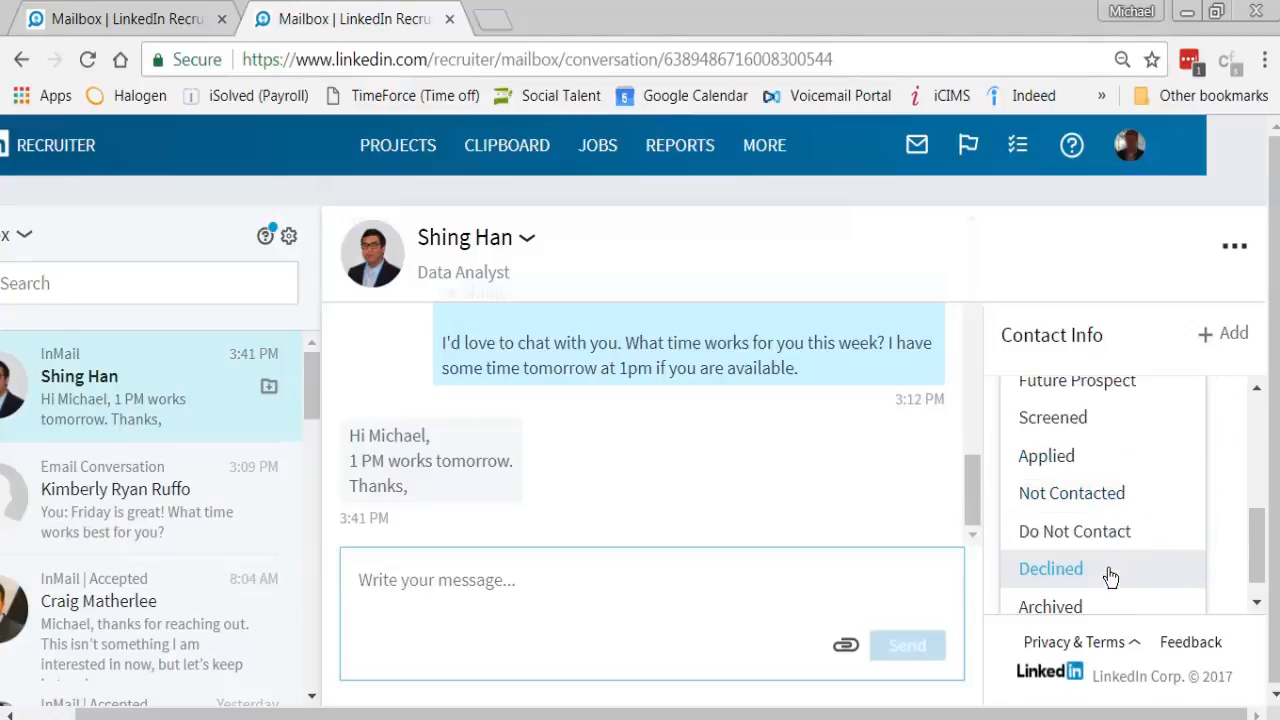
pyautogui.click(1043, 305)
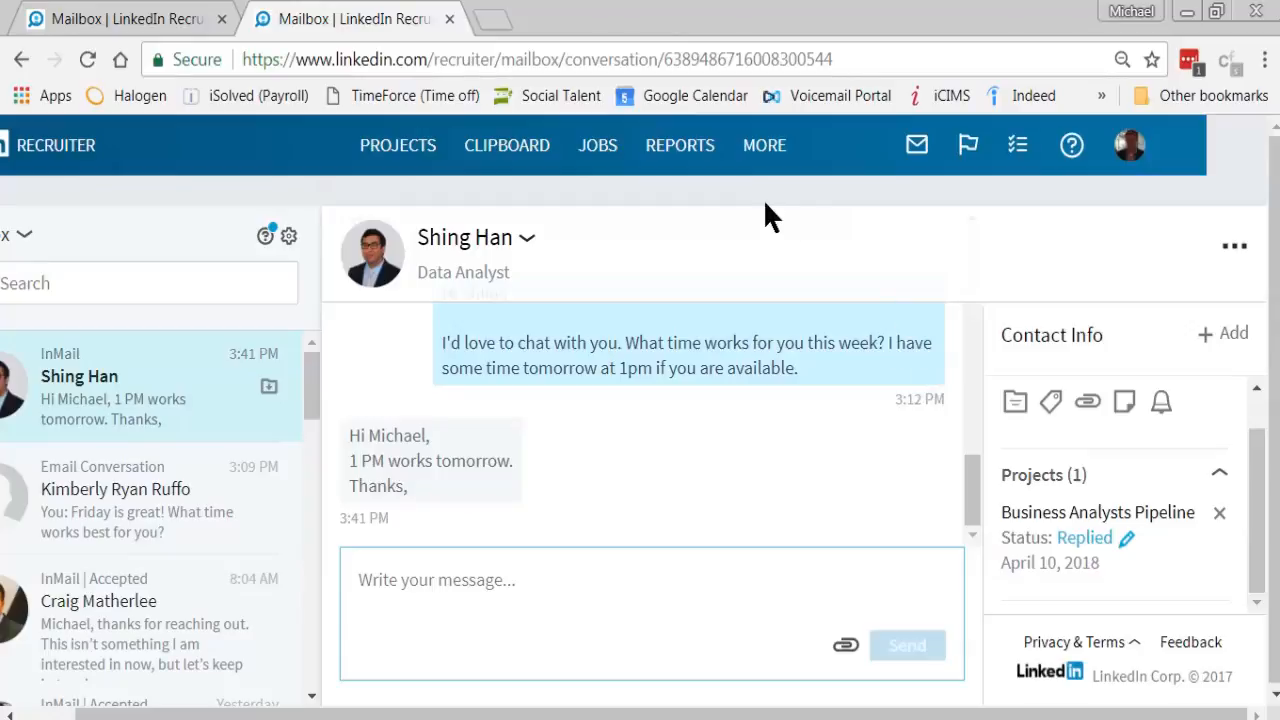
# - Look over the additional features and the available reports, and open the Recruiter Usage report
pyautogui.moveTo(763, 149)
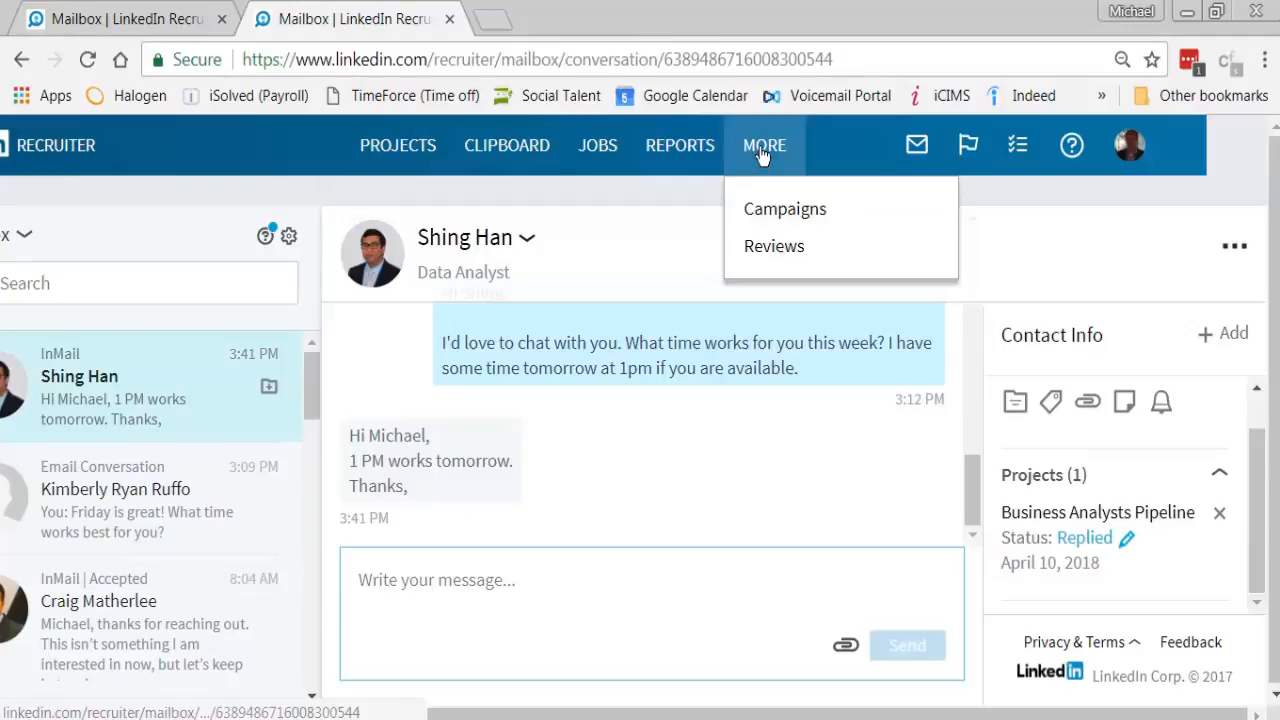
pyautogui.moveTo(686, 145)
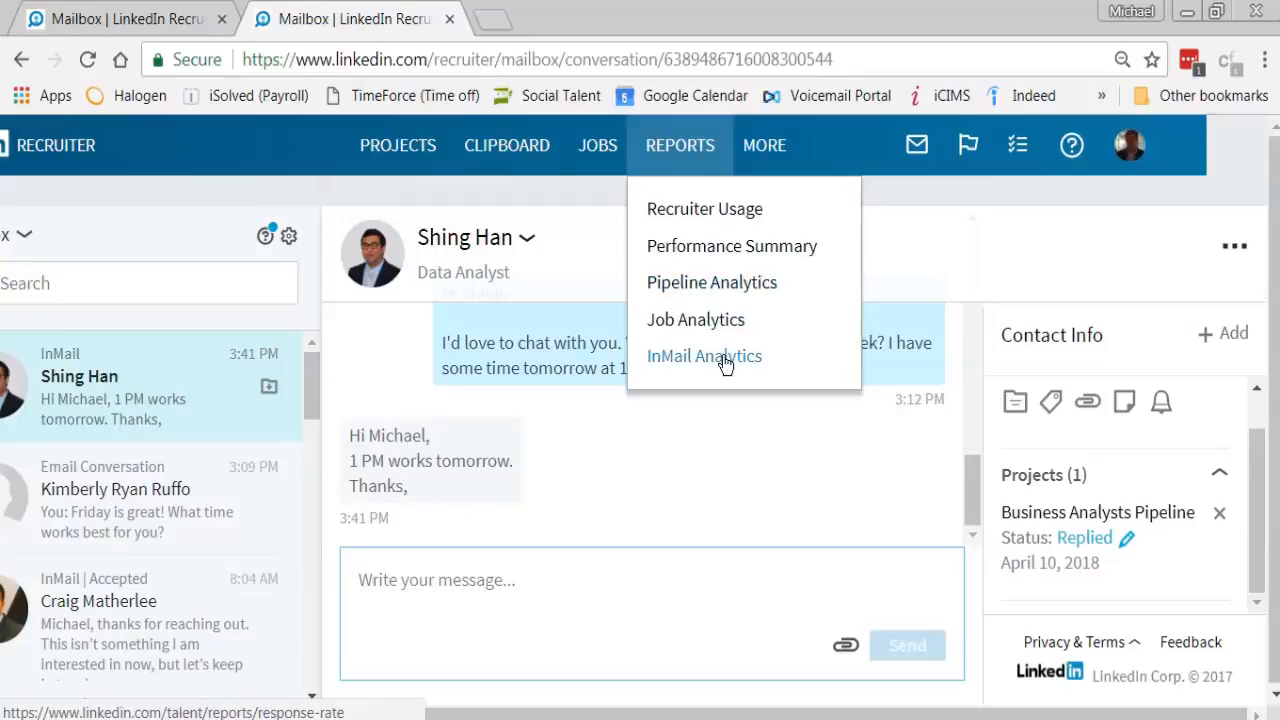
pyautogui.click(723, 225)
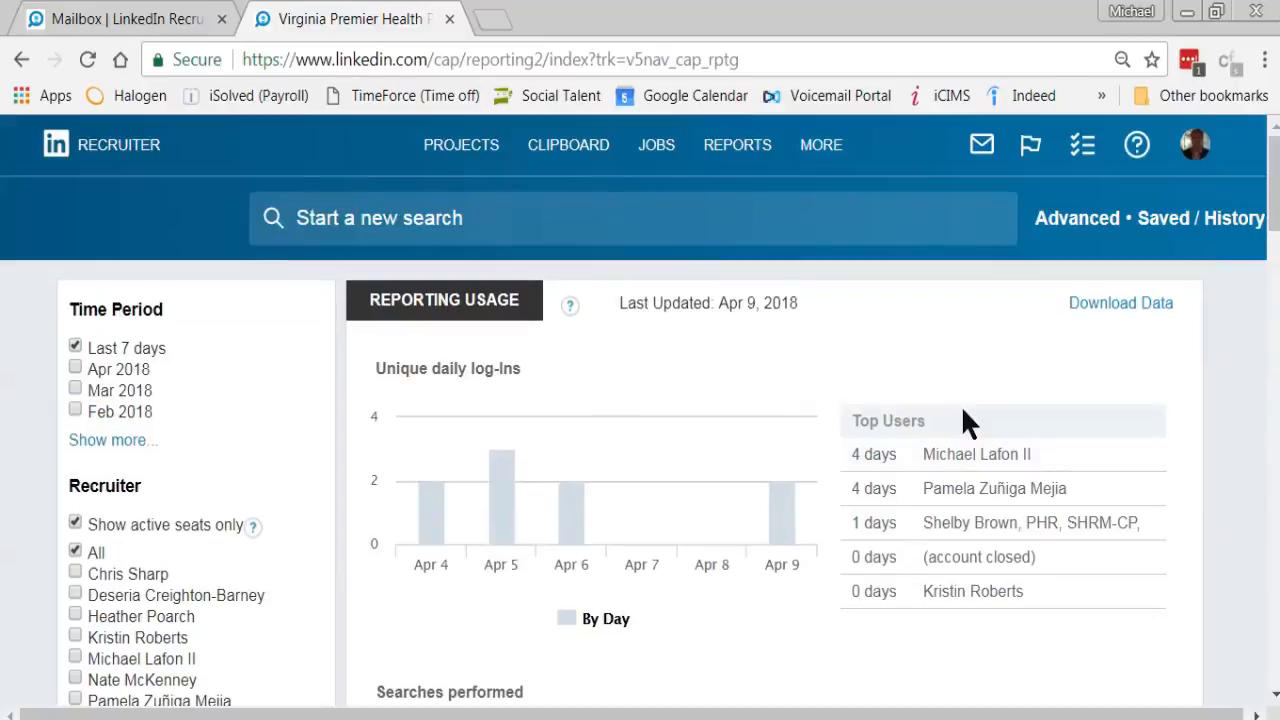
# - Look over the Recruiter Usage report's charts and top users, from unique daily log-ins through searches, profiles viewed and InMails sent to profiles imported
pyautogui.scroll(-2, 960, 400)
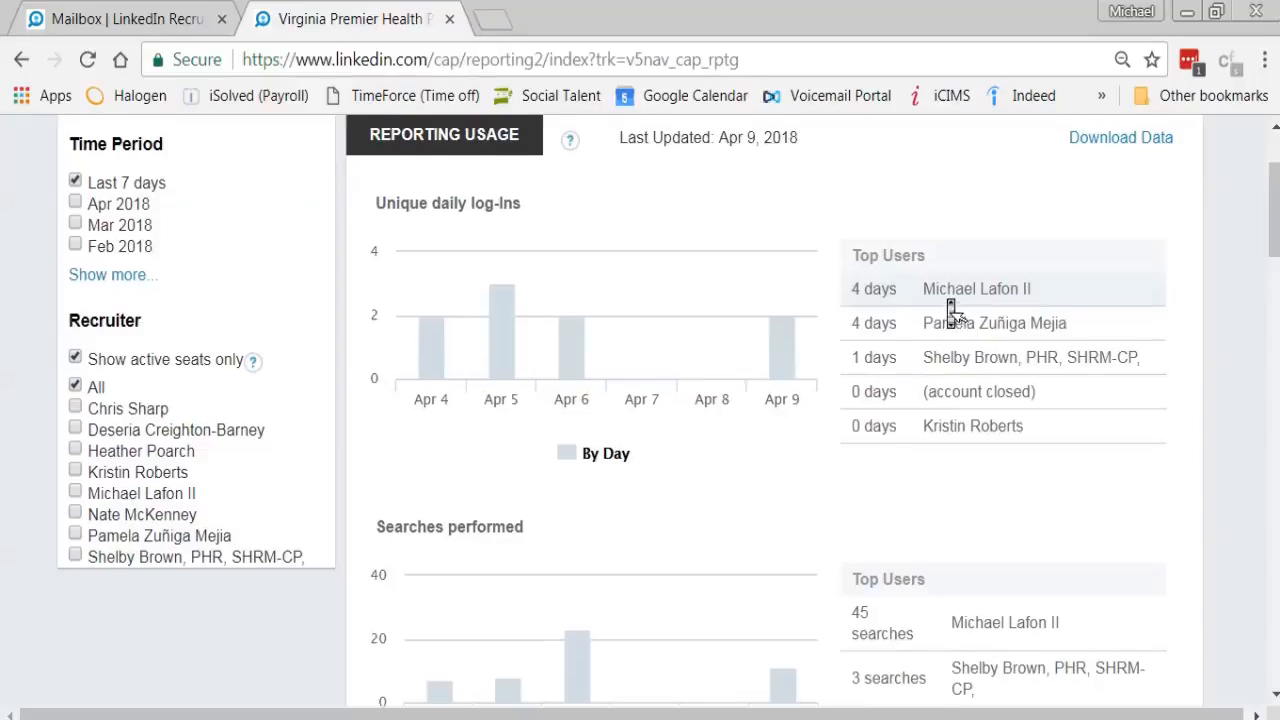
pyautogui.scroll(2, 945, 294)
pyautogui.scroll(-2, 945, 294)
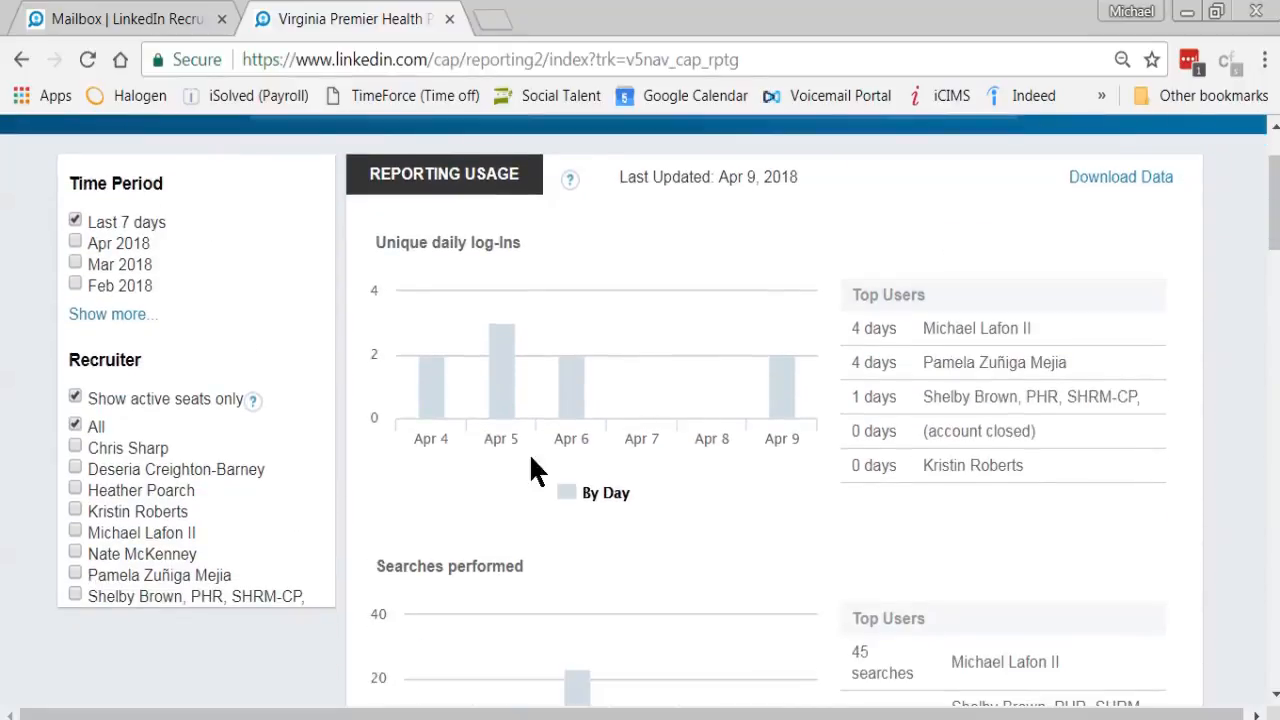
pyautogui.scroll(-3, 548, 470)
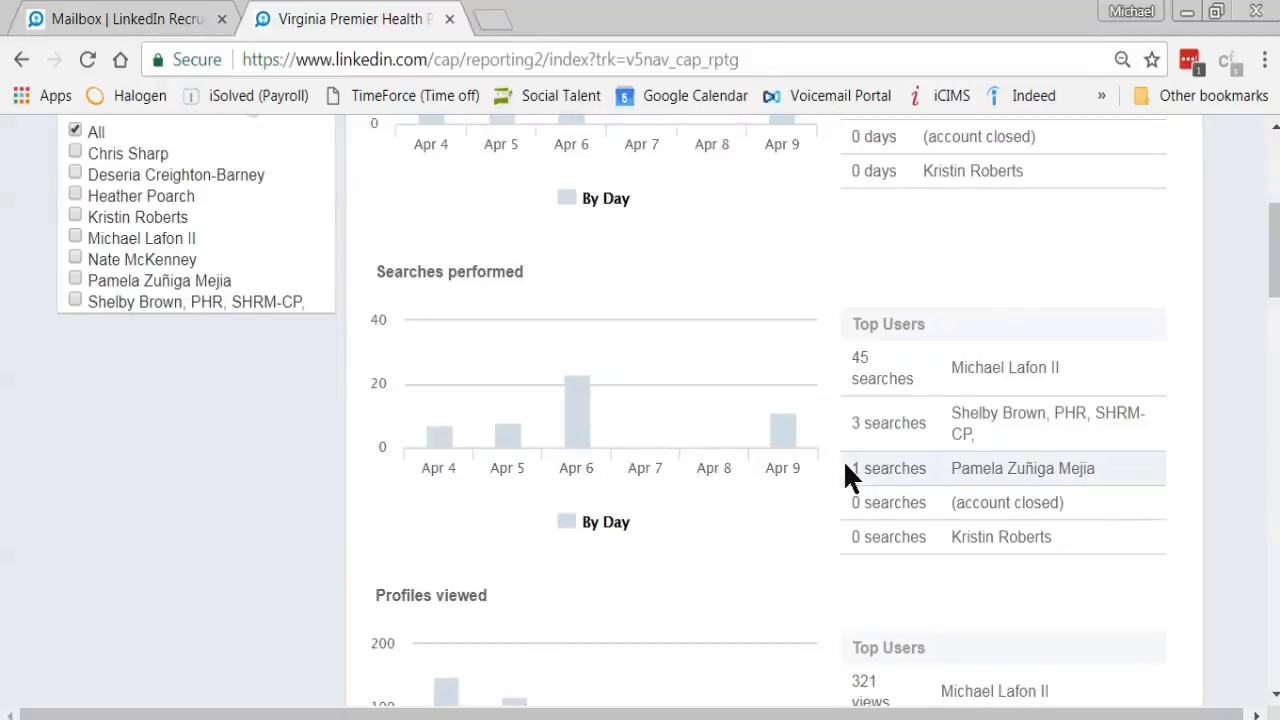
pyautogui.scroll(-2, 792, 572)
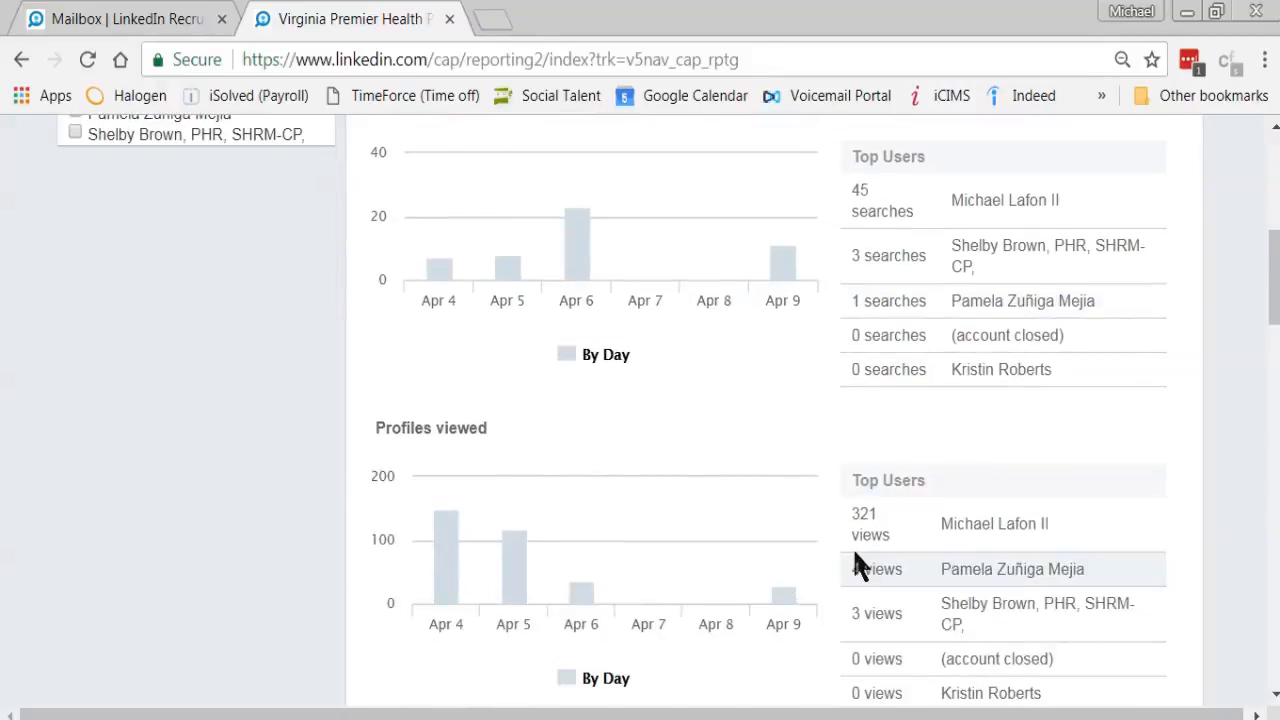
pyautogui.scroll(-3, 780, 490)
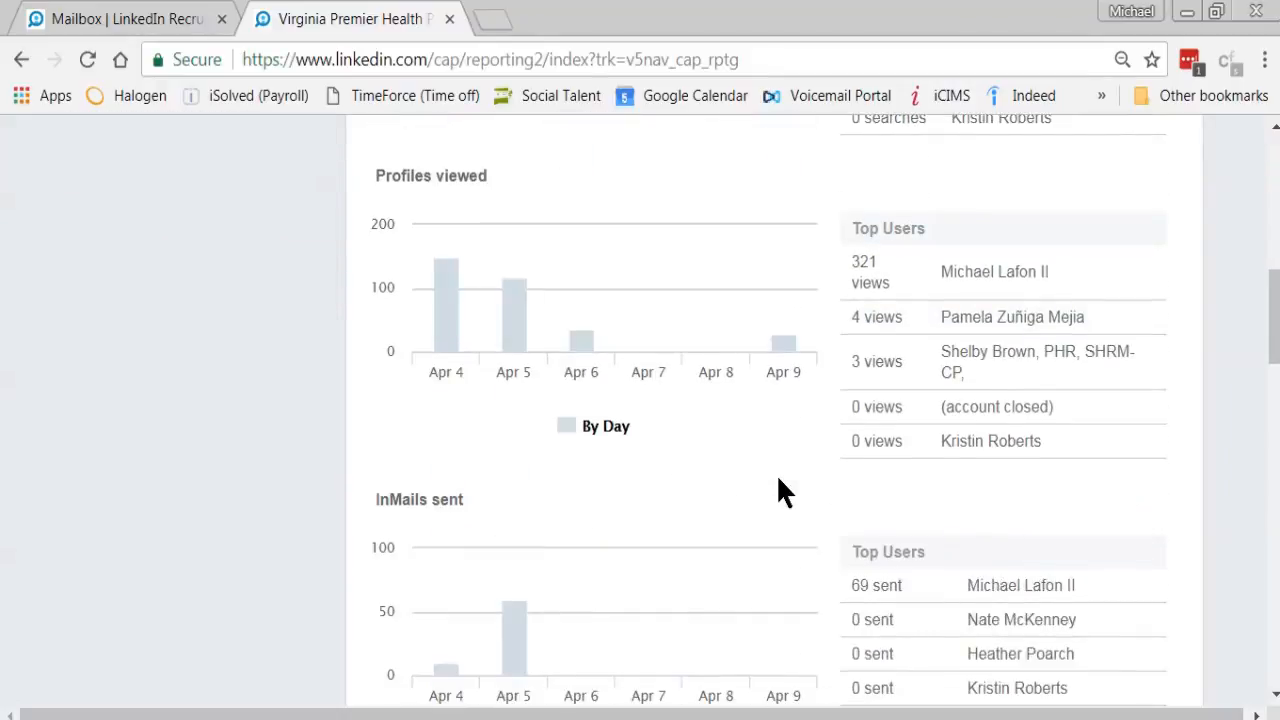
pyautogui.scroll(-1, 779, 480)
pyautogui.scroll(-2, 785, 492)
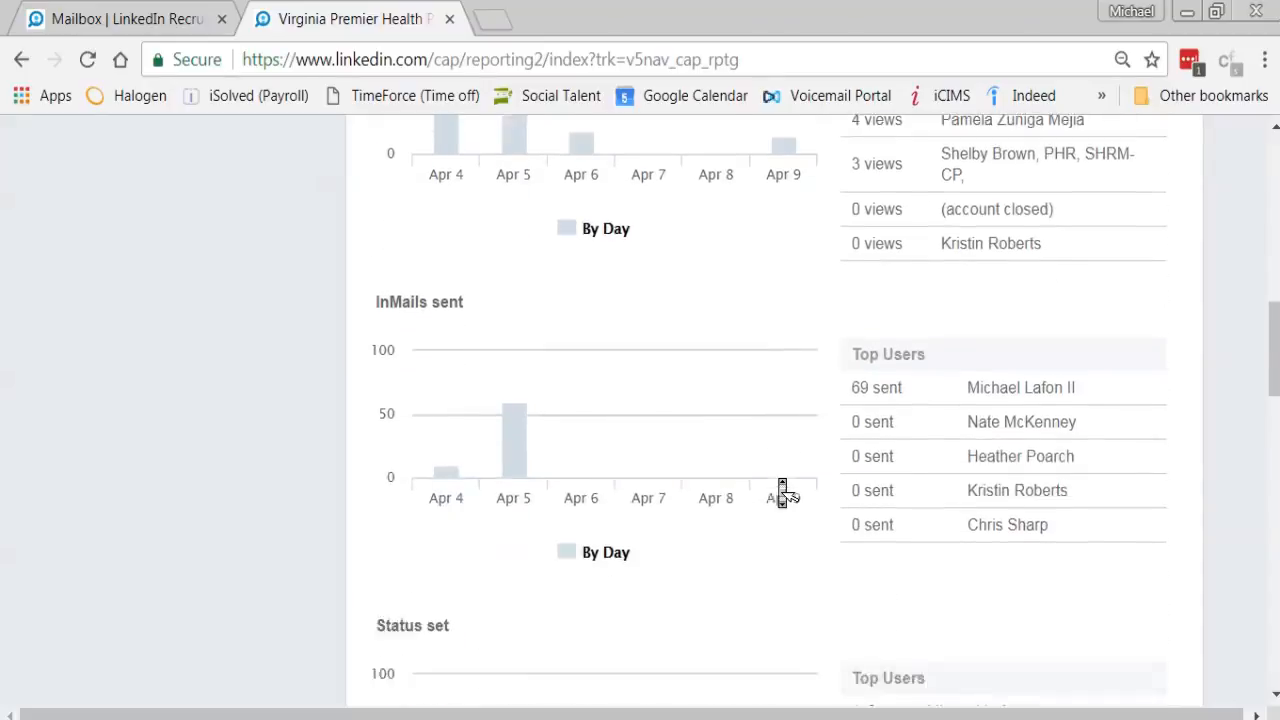
pyautogui.scroll(-1, 785, 492)
pyautogui.scroll(-2, 784, 492)
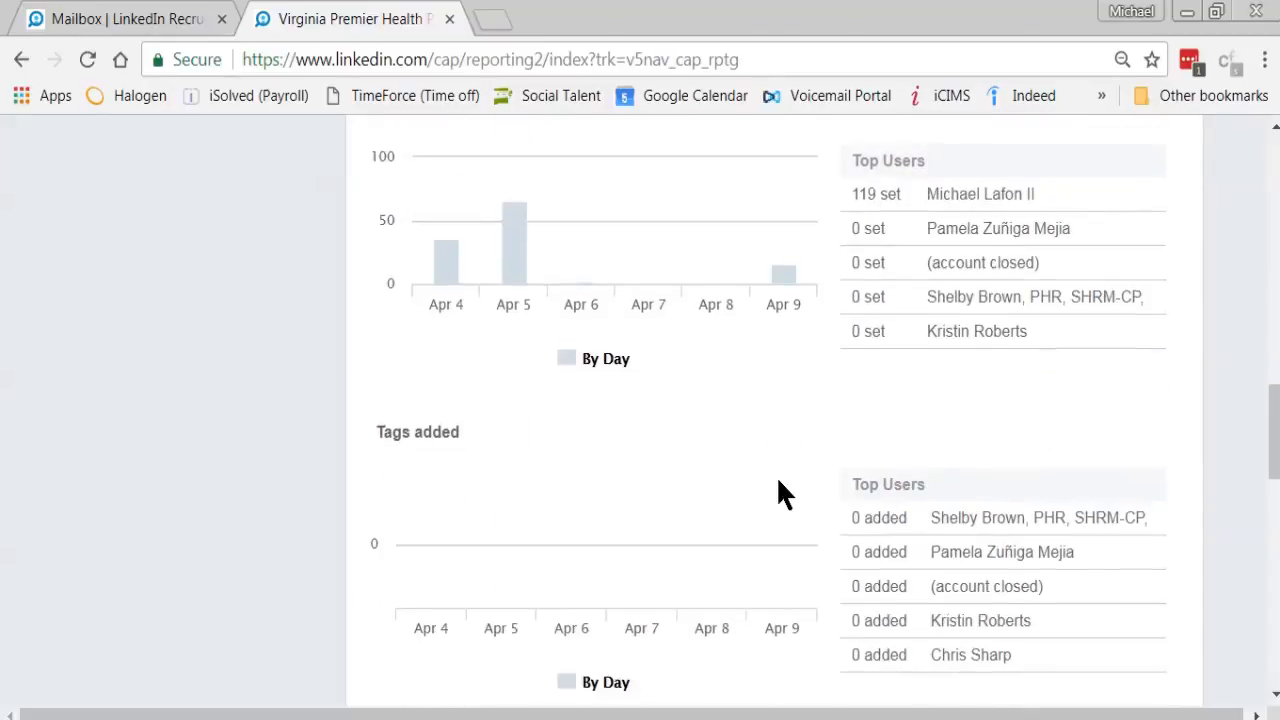
pyautogui.scroll(-2, 779, 482)
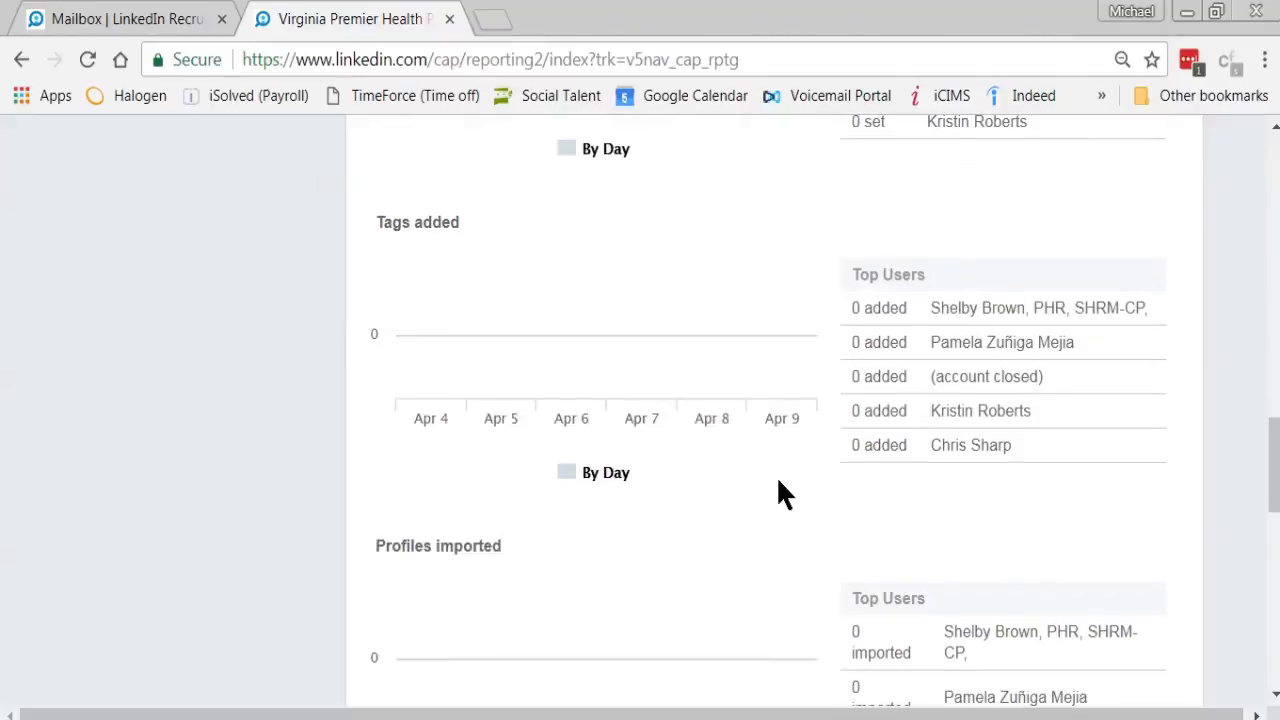
pyautogui.scroll(-2, 783, 494)
pyautogui.scroll(15, 780, 491)
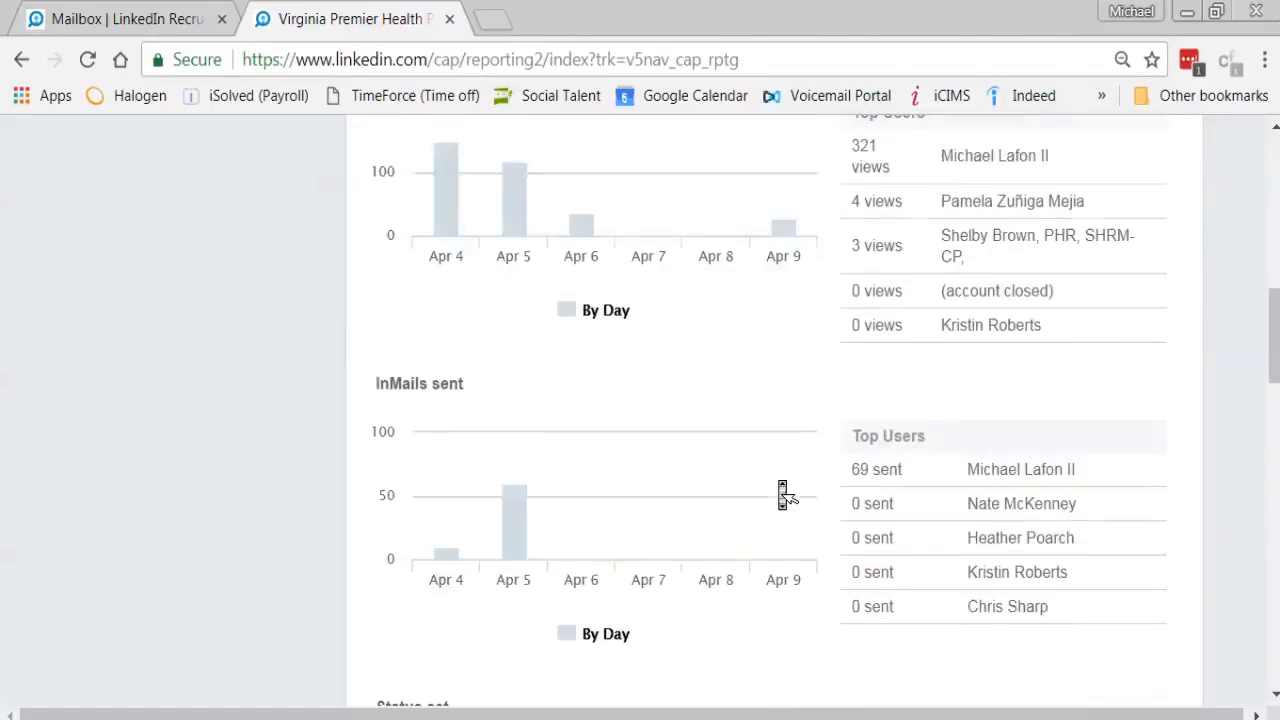
pyautogui.scroll(2, 783, 494)
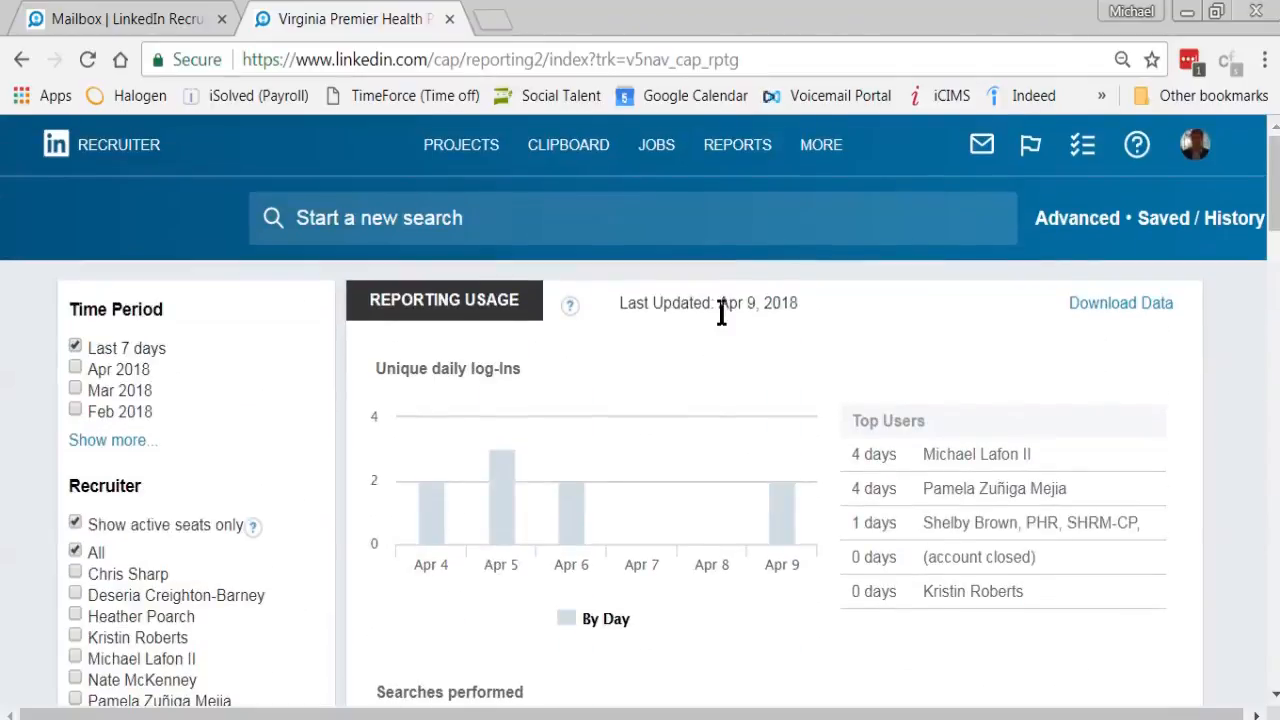
# - Open the InMail Analytics report and examine the overall response rate against similarly-sized companies
pyautogui.moveTo(816, 166)
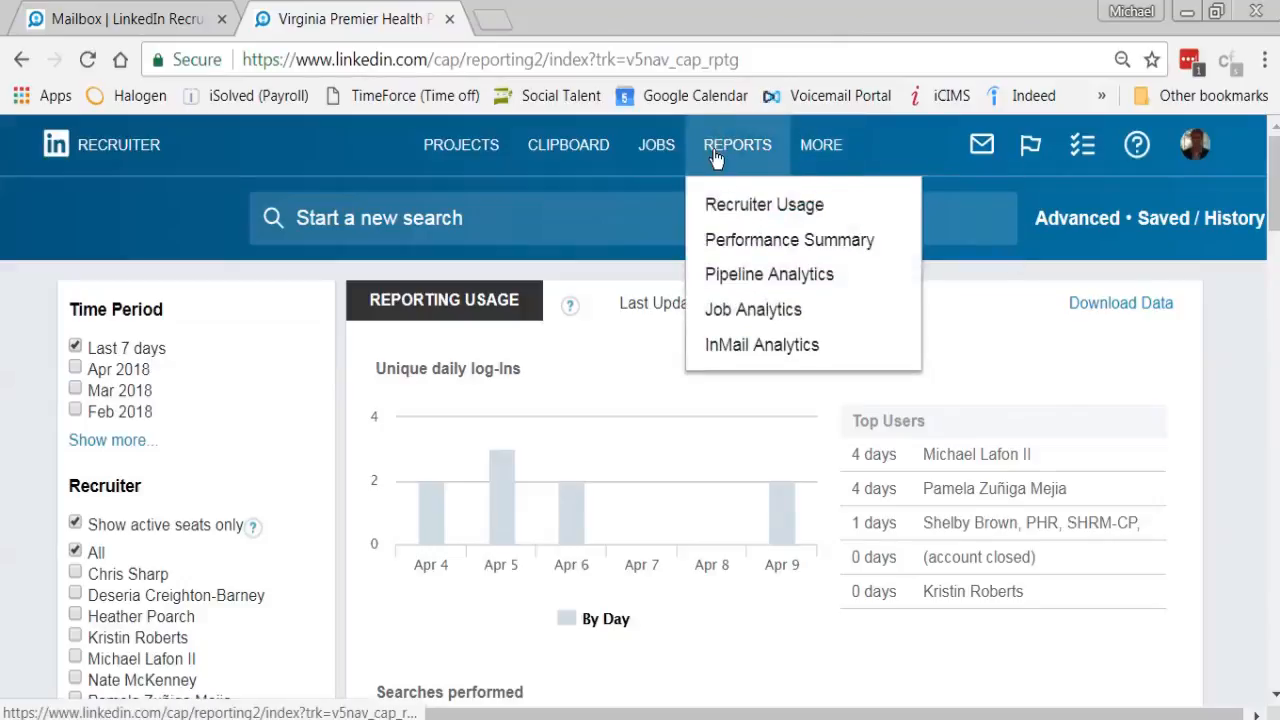
pyautogui.click(769, 350)
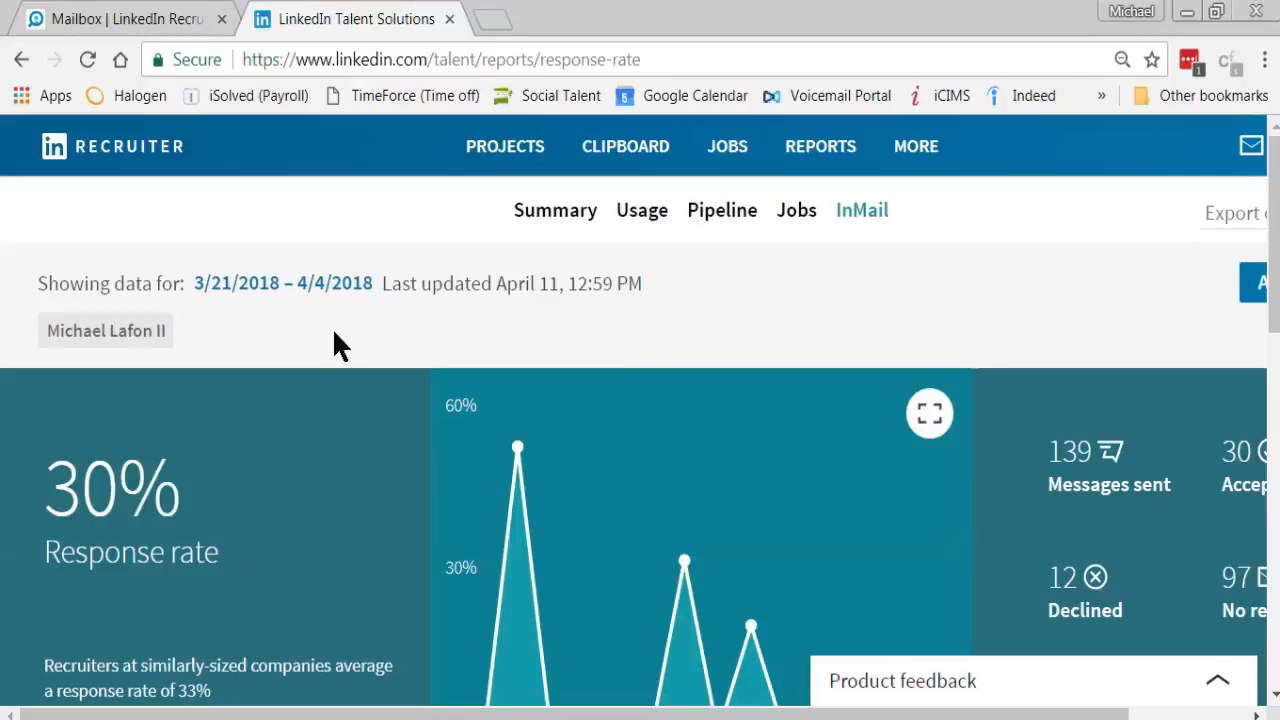
pyautogui.scroll(-1, 334, 333)
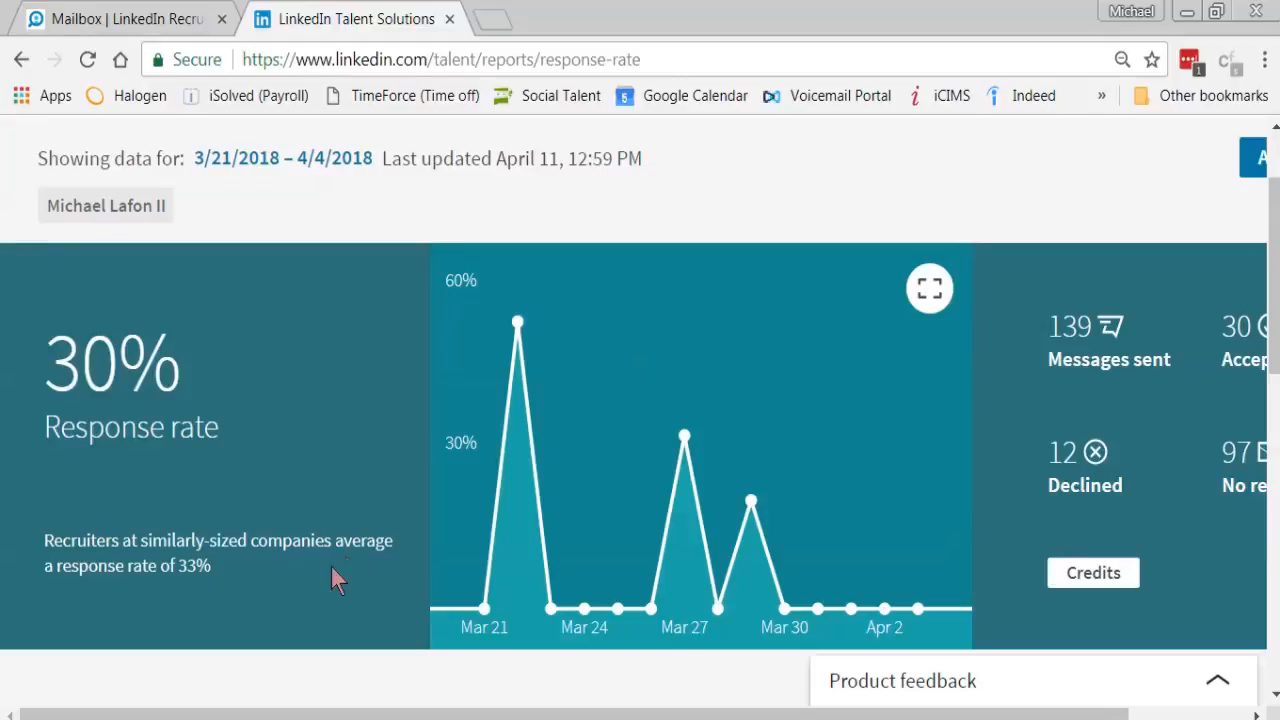
pyautogui.scroll(-2, 335, 632)
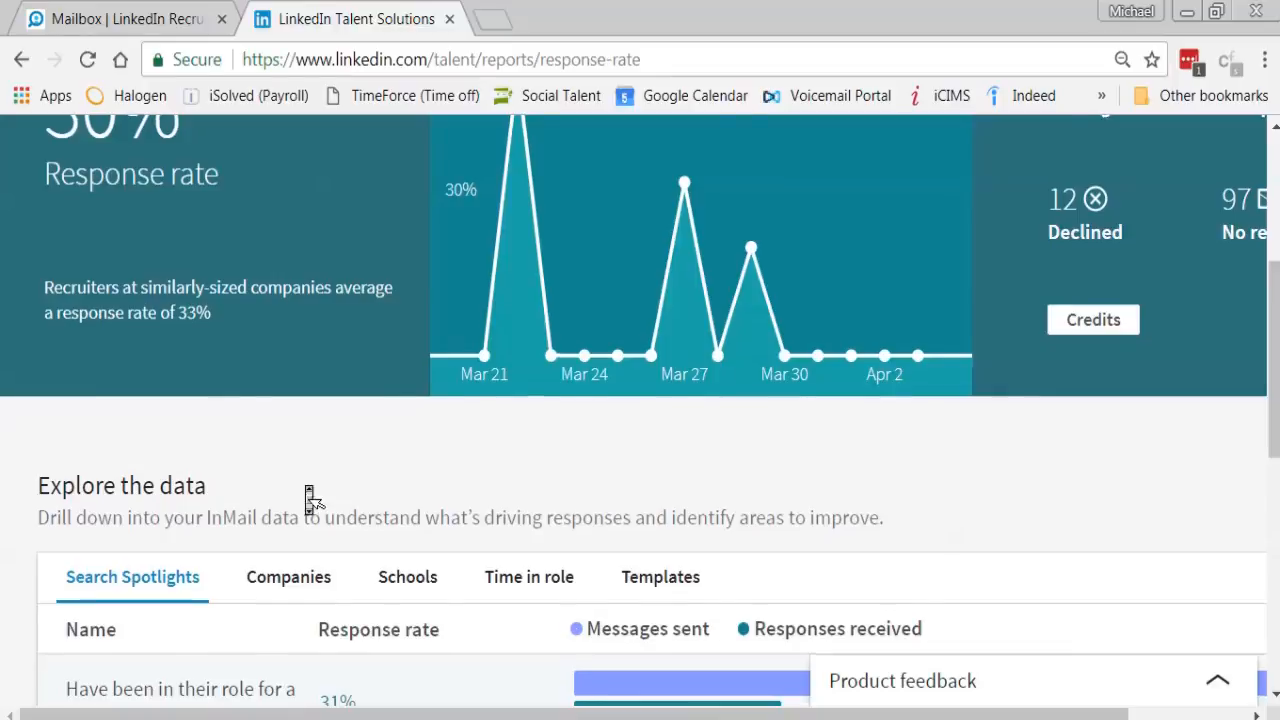
# - Examine the Search Spotlights breakdown of response rates, messages sent and responses received for each candidate group
pyautogui.scroll(-2, 305, 487)
pyautogui.scroll(-3, 305, 487)
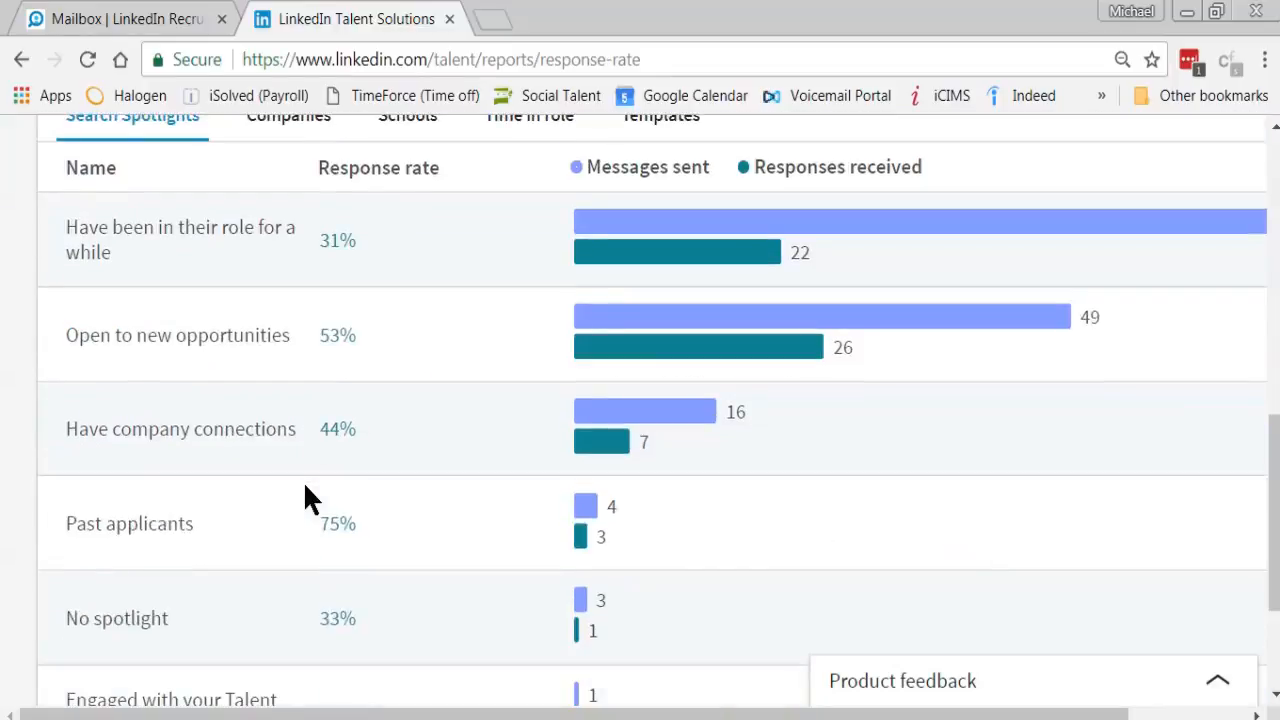
pyautogui.scroll(3, 305, 487)
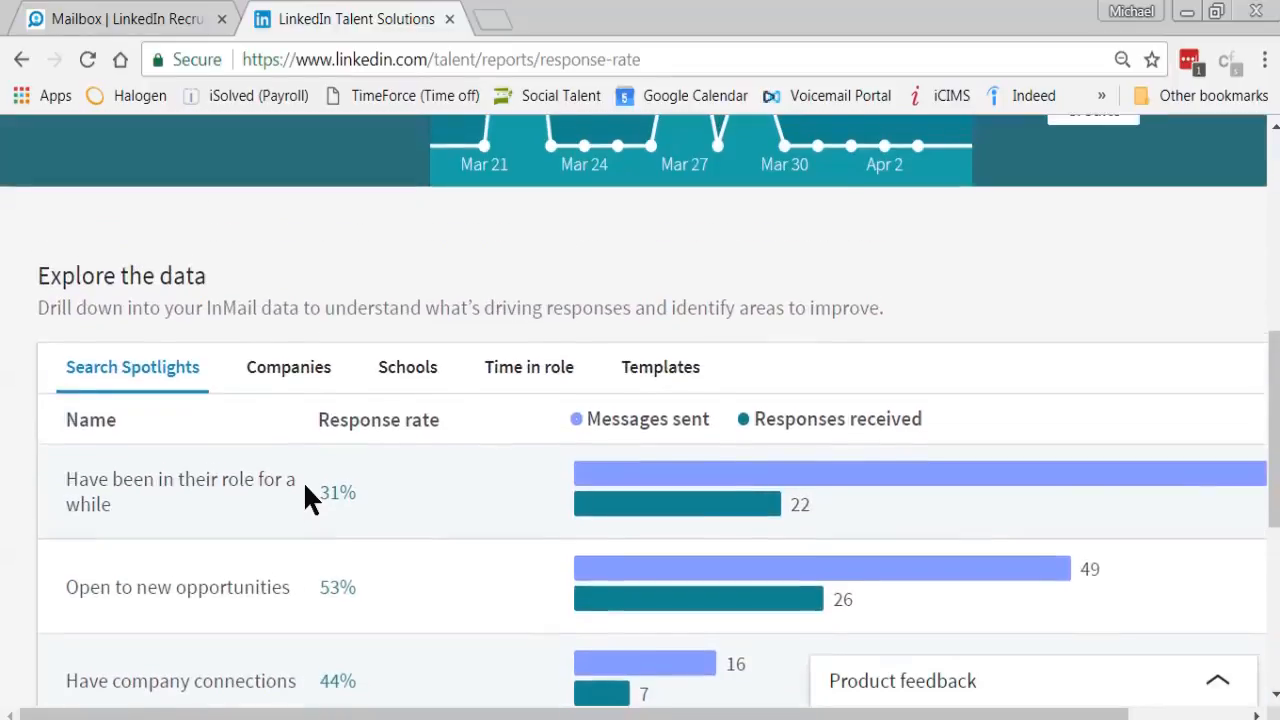
pyautogui.scroll(5, 305, 495)
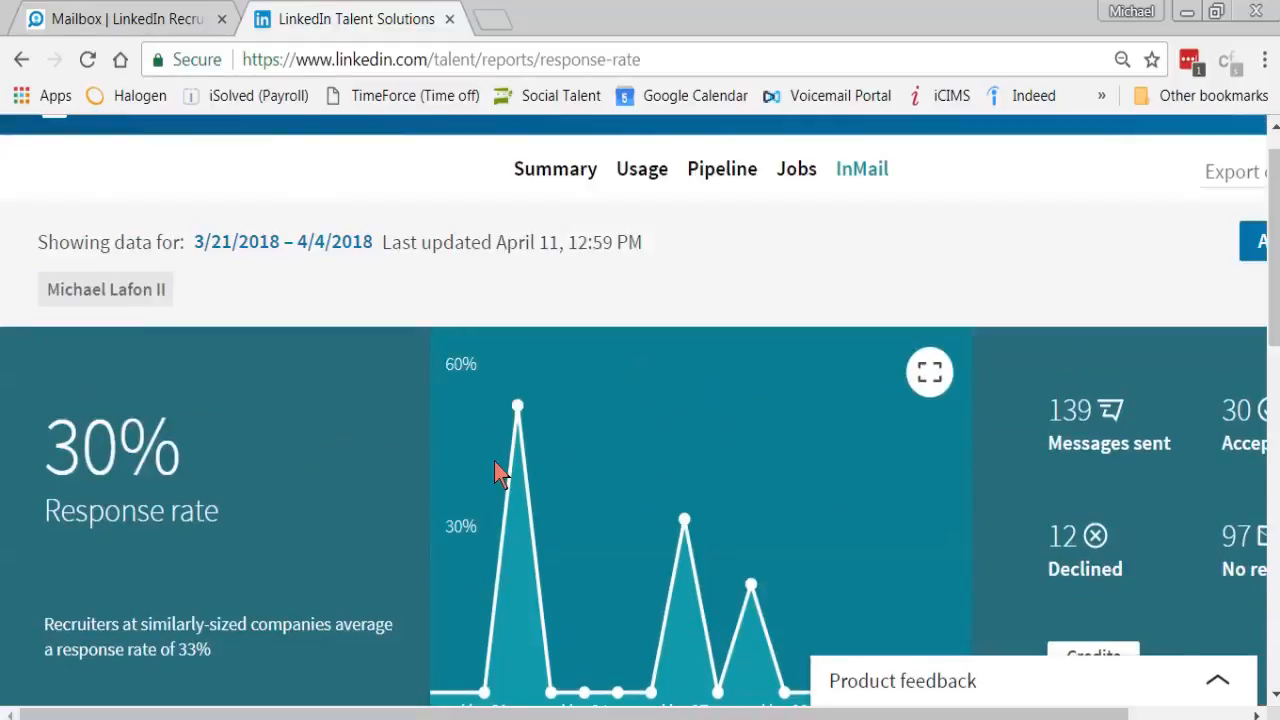
pyautogui.scroll(-3, 494, 462)
pyautogui.scroll(-3, 494, 462)
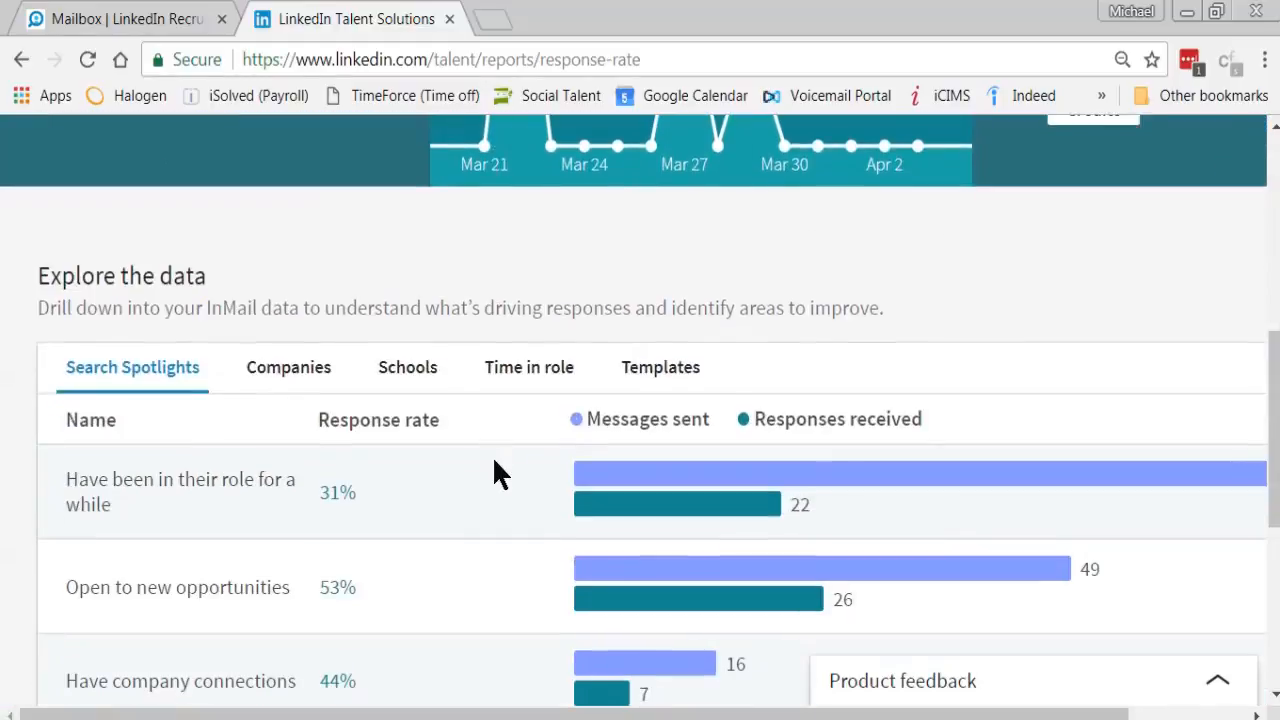
pyautogui.hscroll(3, 492, 456)
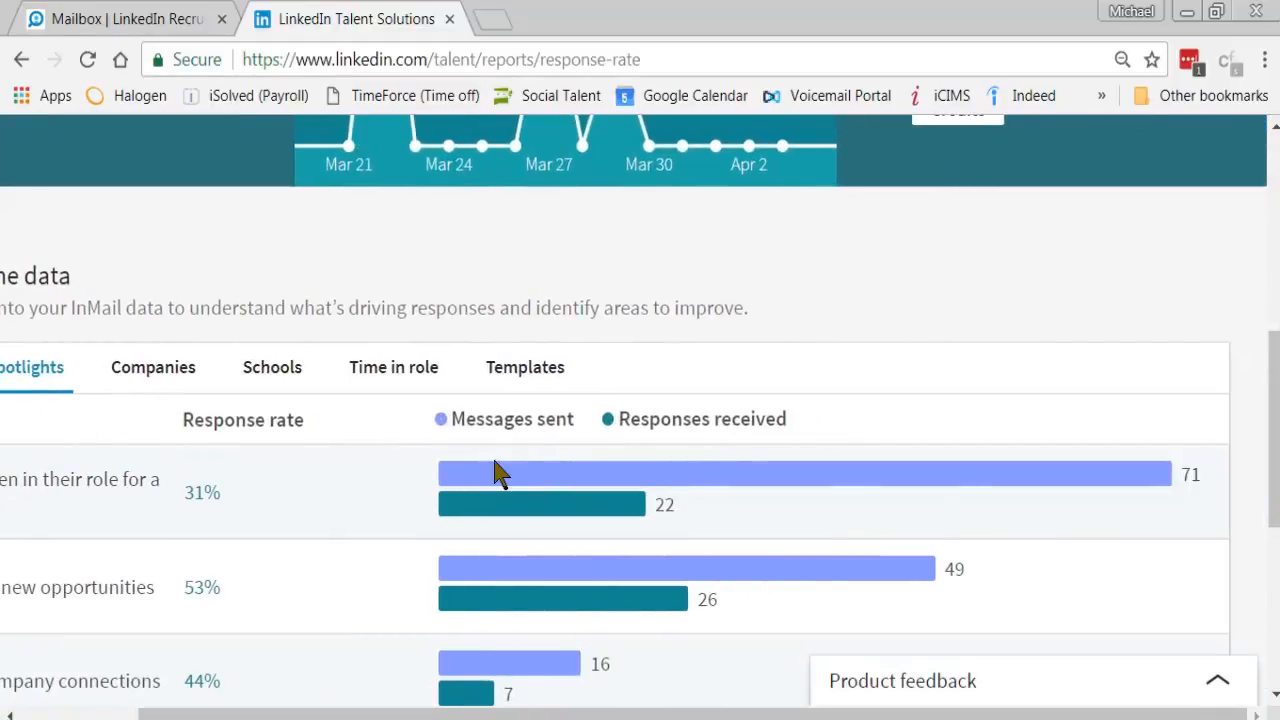
pyautogui.scroll(-5, 492, 456)
pyautogui.hscroll(-3, 492, 456)
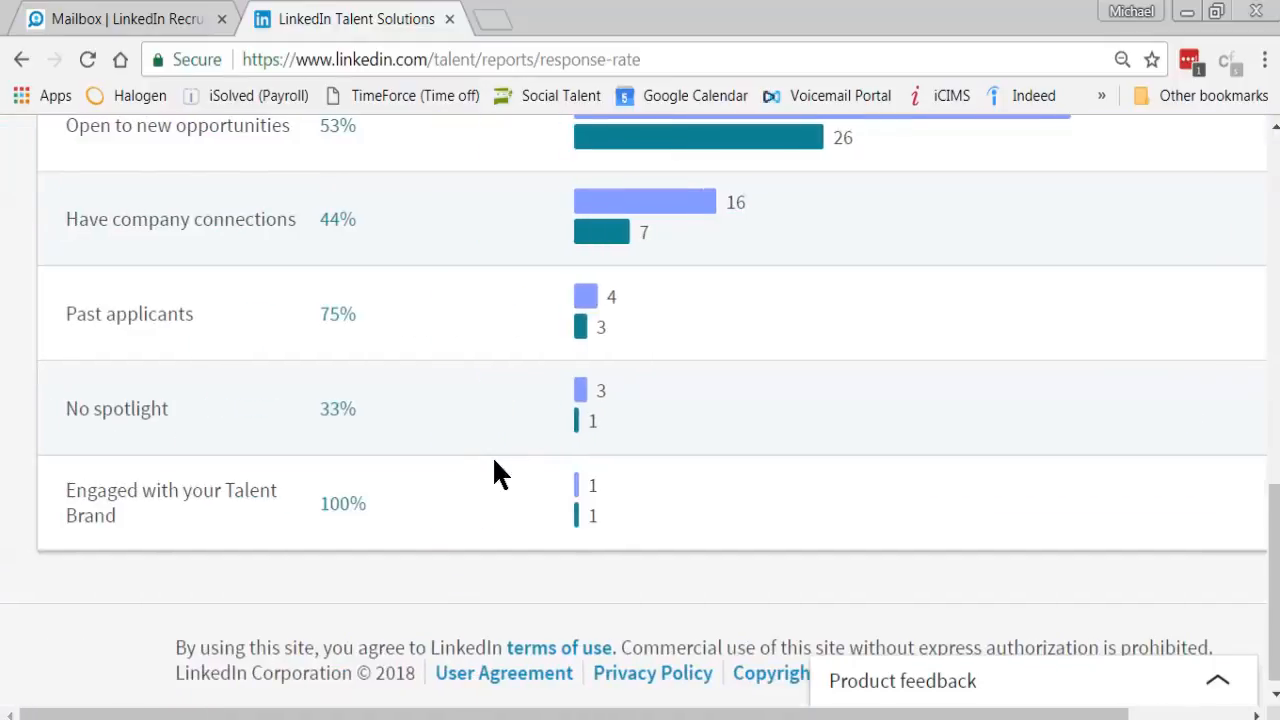
pyautogui.scroll(1, 492, 456)
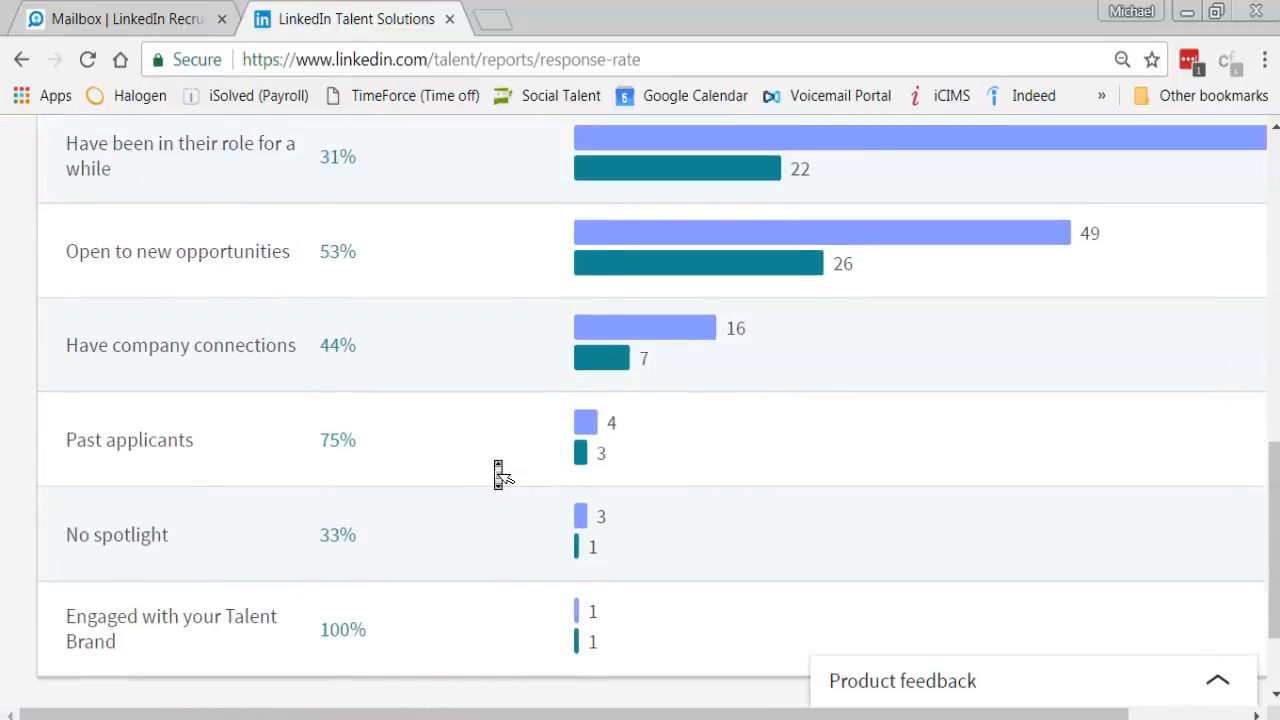
pyautogui.scroll(3, 494, 462)
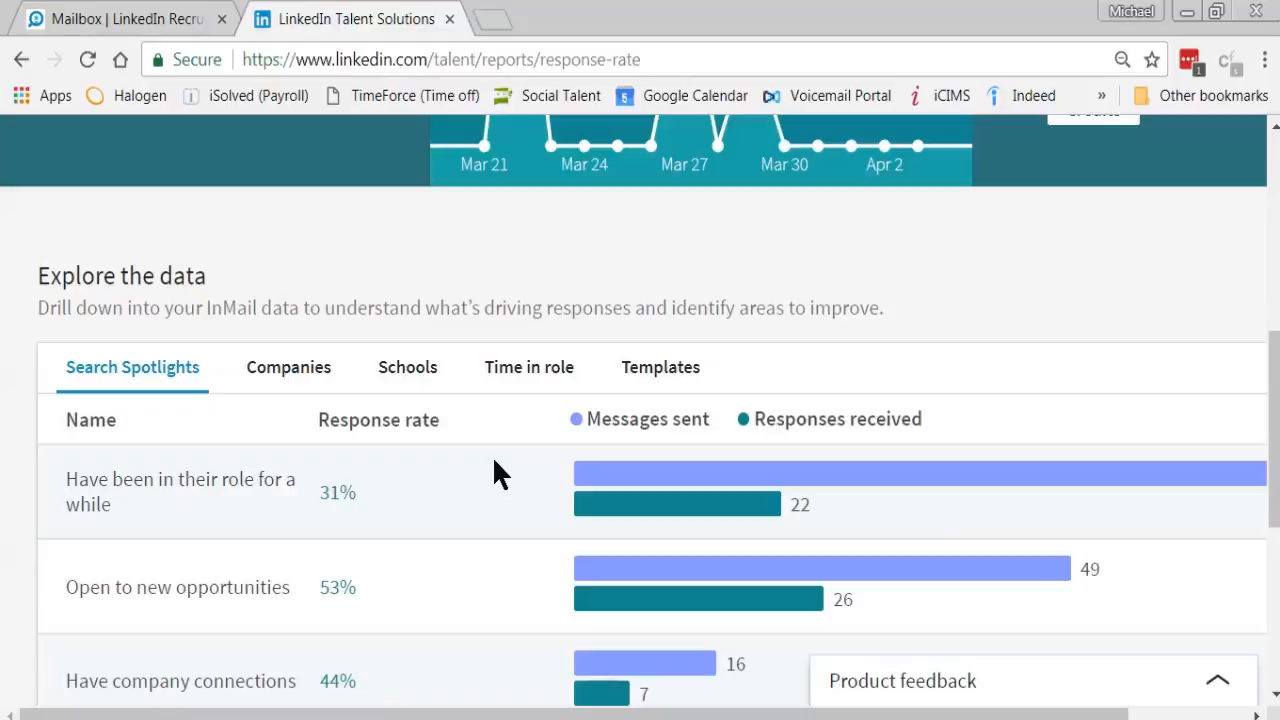
# - Show the InMail data by Templates and compare the response rates of the individual message templates
pyautogui.click(668, 378)
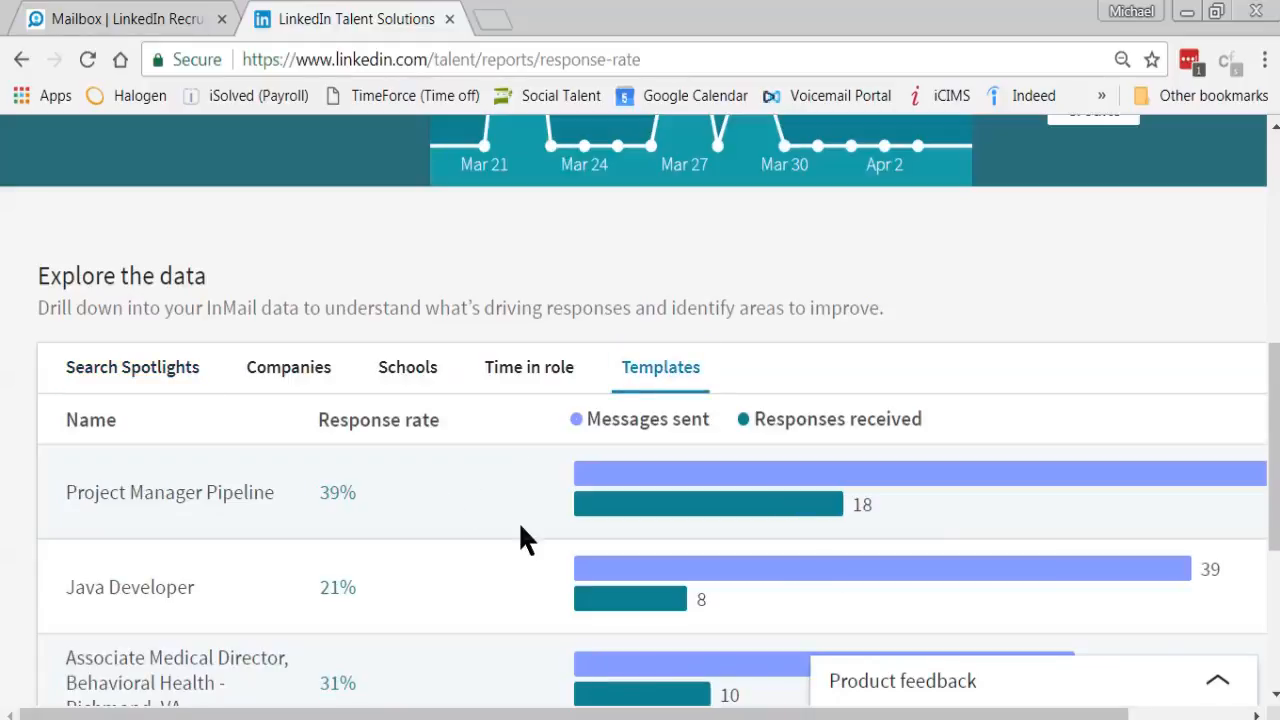
pyautogui.scroll(-1, 521, 540)
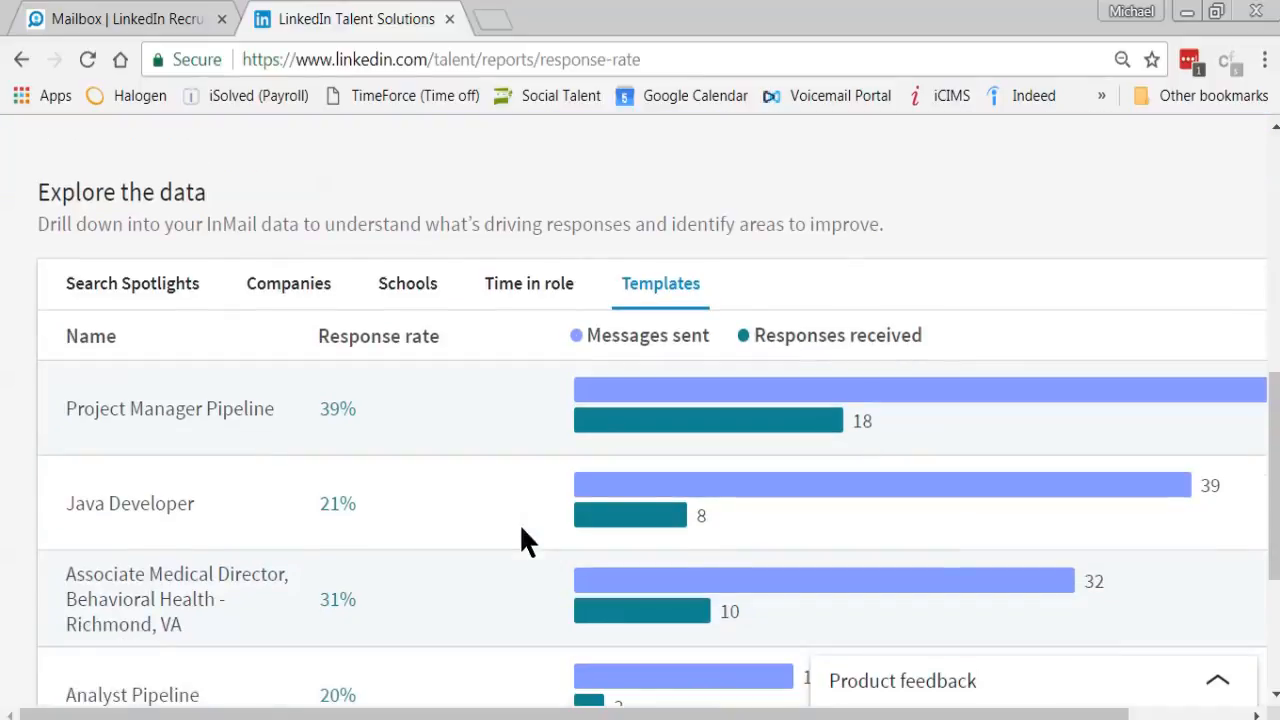
pyautogui.scroll(-3, 521, 528)
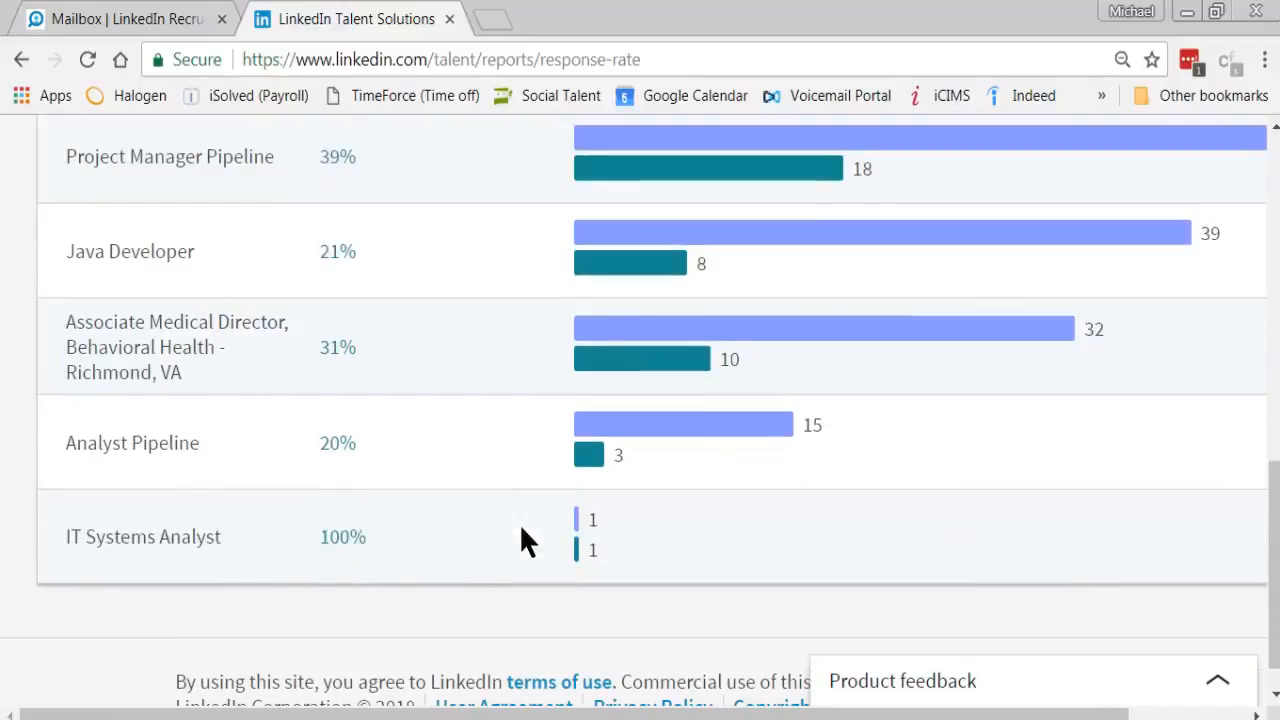
pyautogui.scroll(10, 521, 541)
# - Review the sent, accepted, declined and unanswered message totals, and highlight the average response rate of similarly-sized companies
pyautogui.hscroll(3, 528, 540)
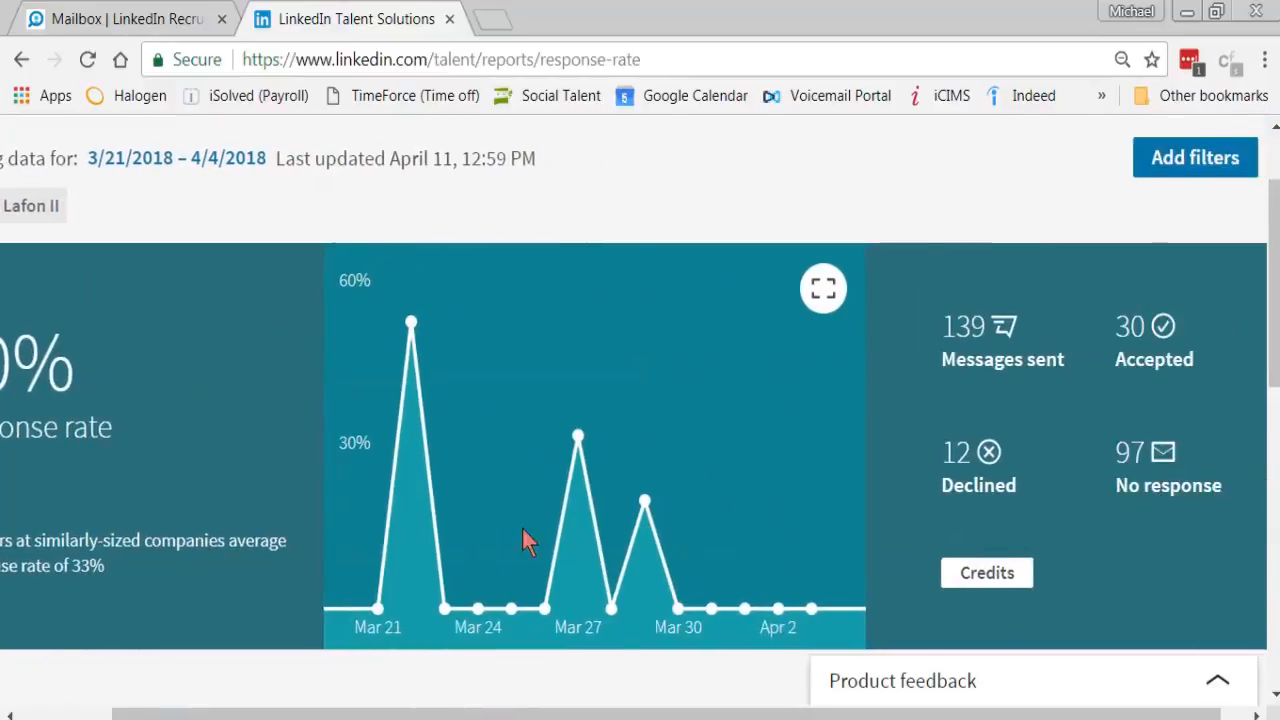
pyautogui.hscroll(-3, 523, 531)
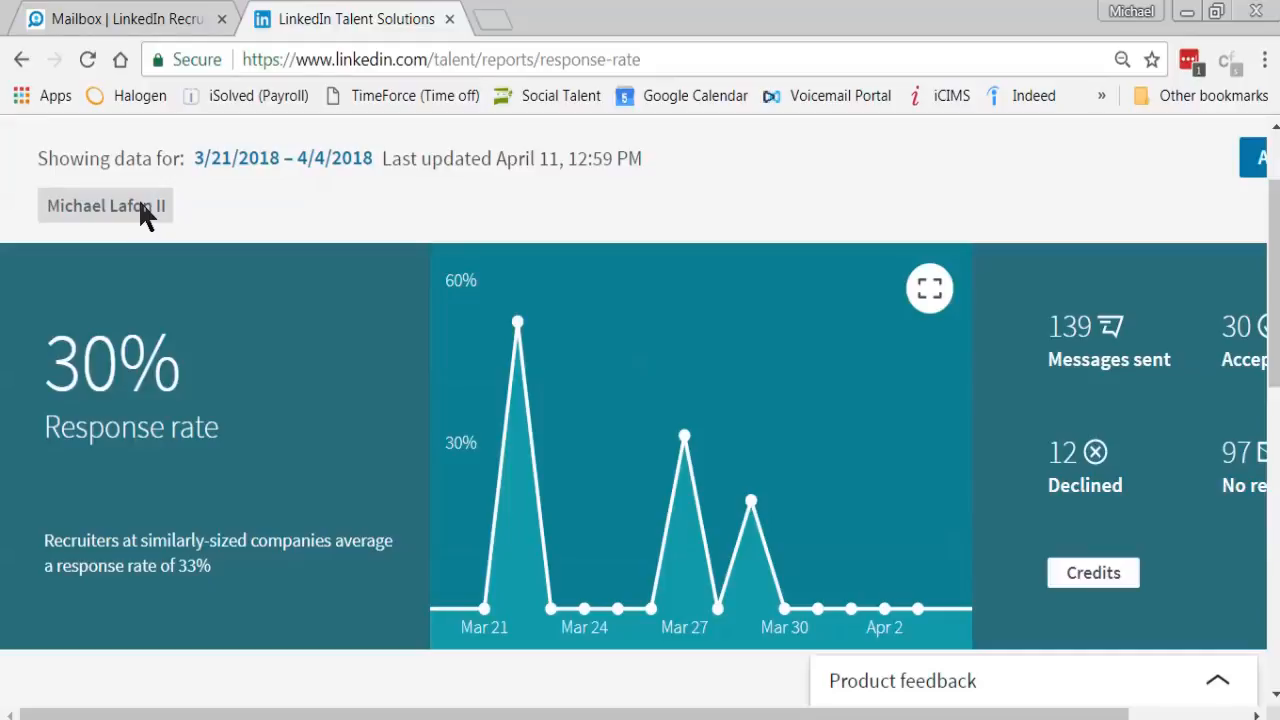
pyautogui.moveTo(44, 566); pyautogui.dragTo(357, 578)
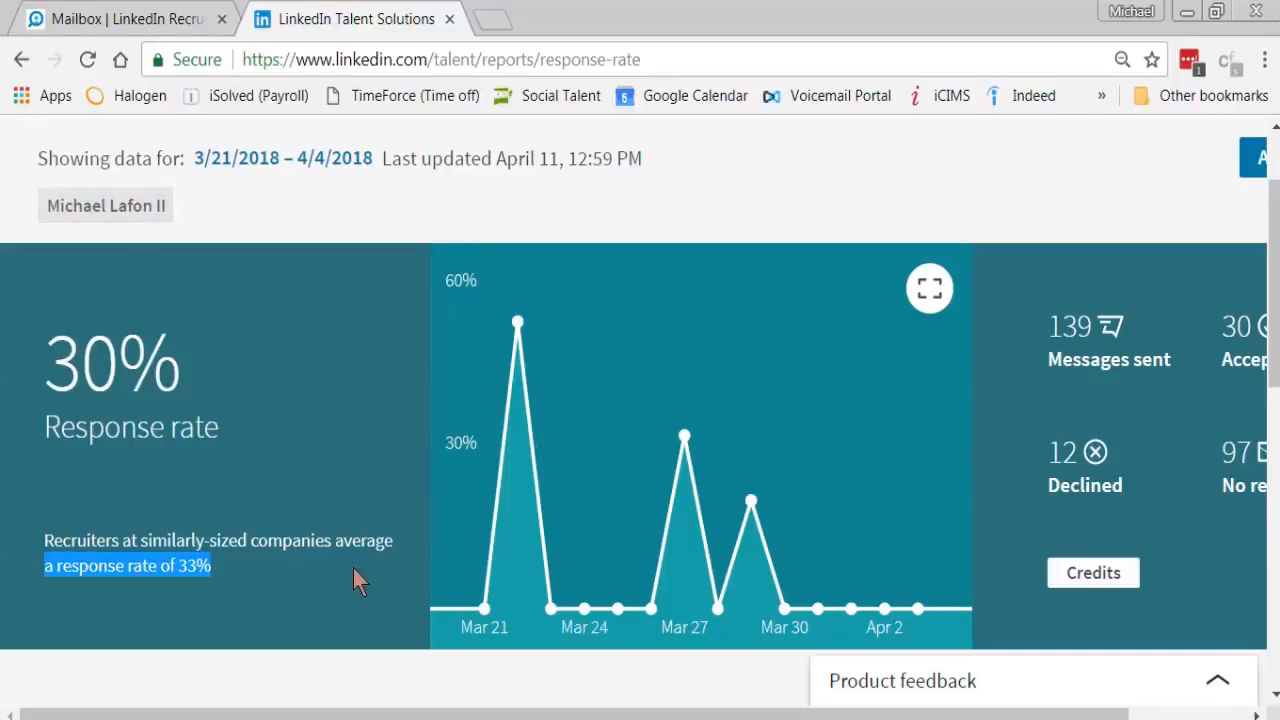
# - Set the InMail report's date range to Last 30 days, and close the report to return to the mailbox
pyautogui.click(276, 162)
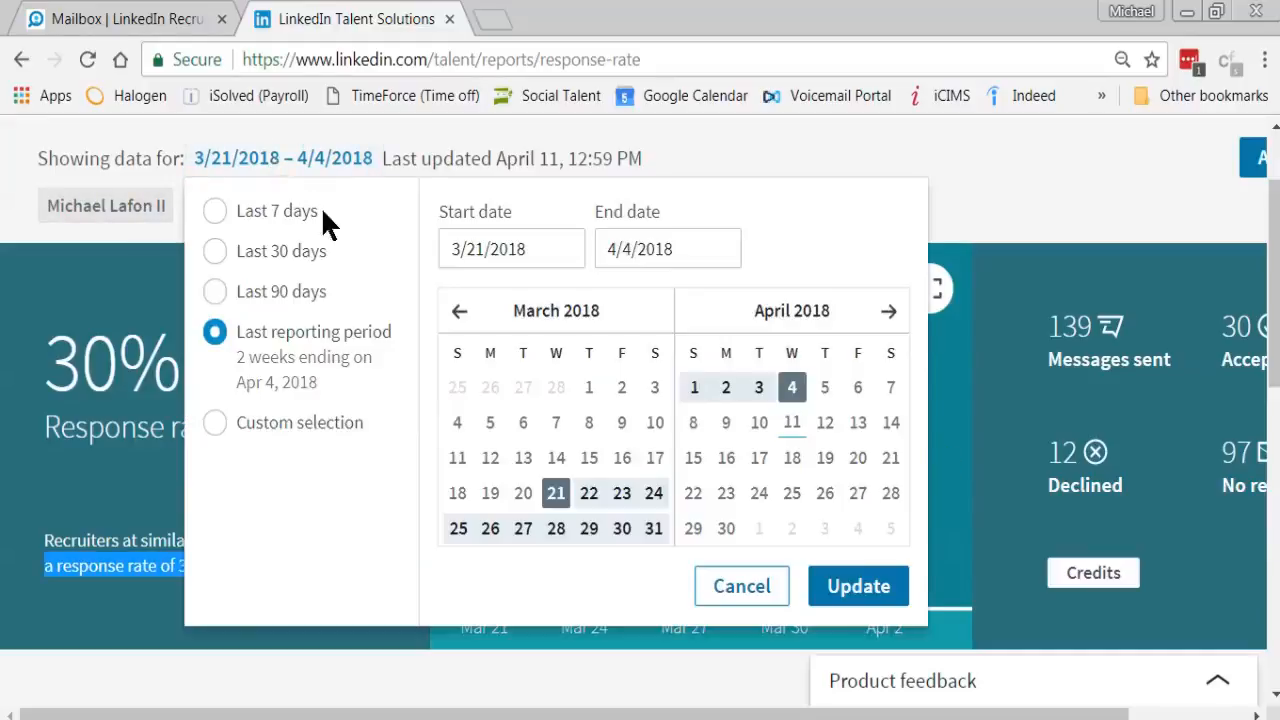
pyautogui.click(215, 251)
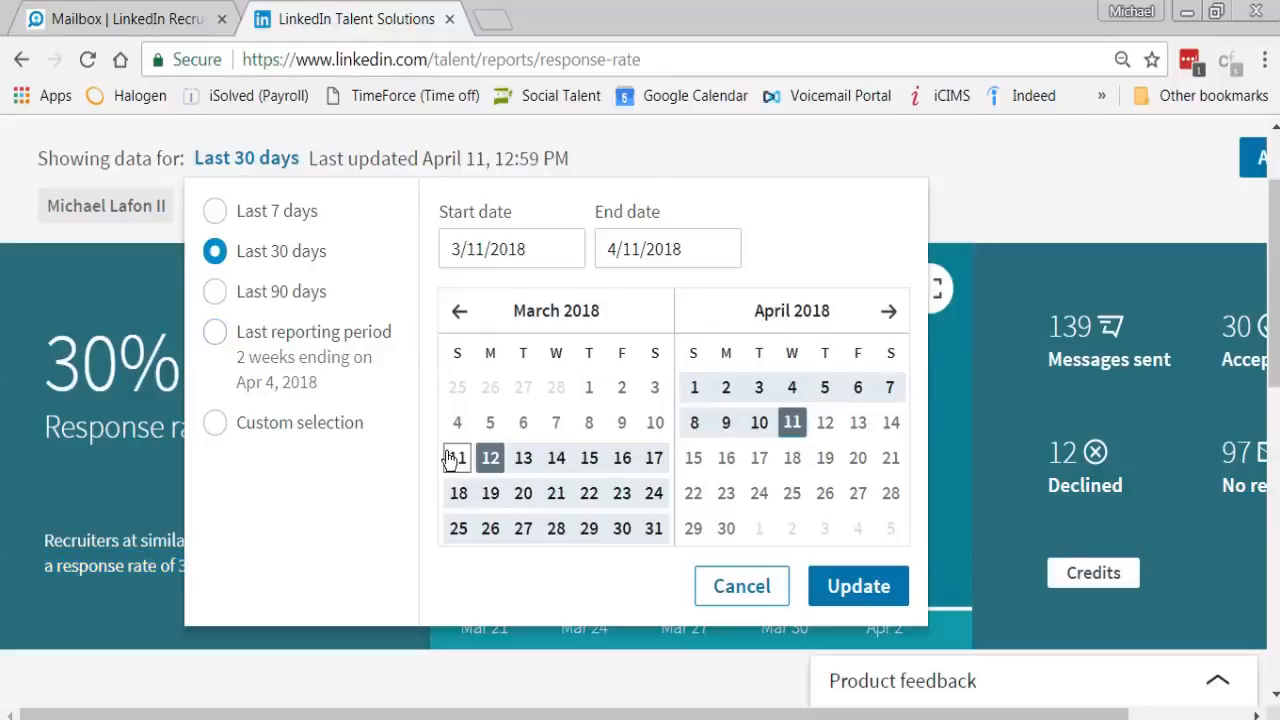
pyautogui.click(853, 589)
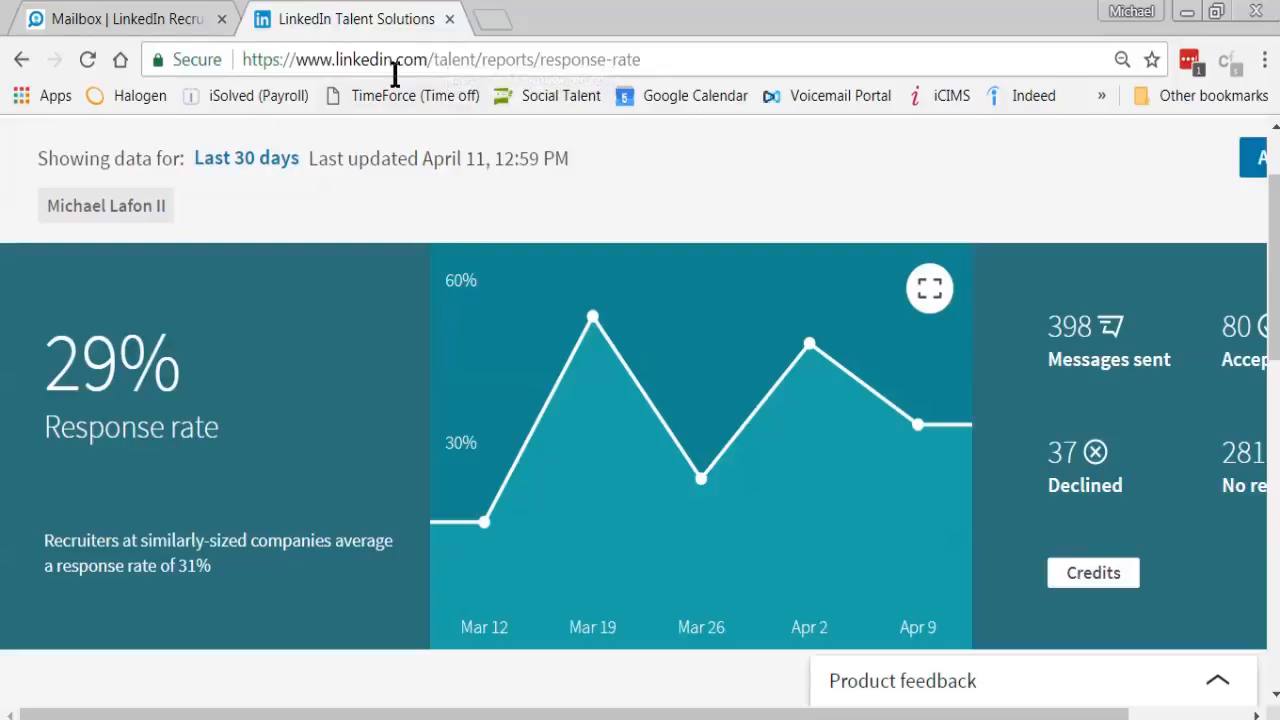
pyautogui.click(449, 19)
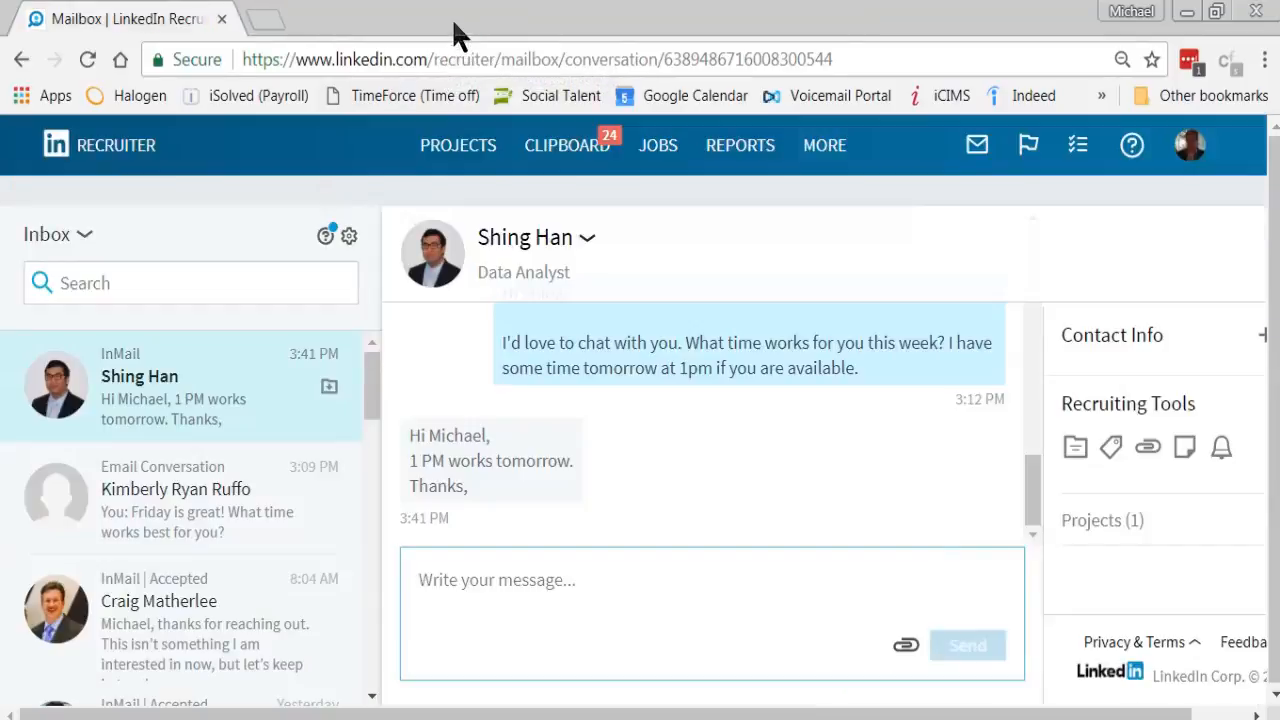